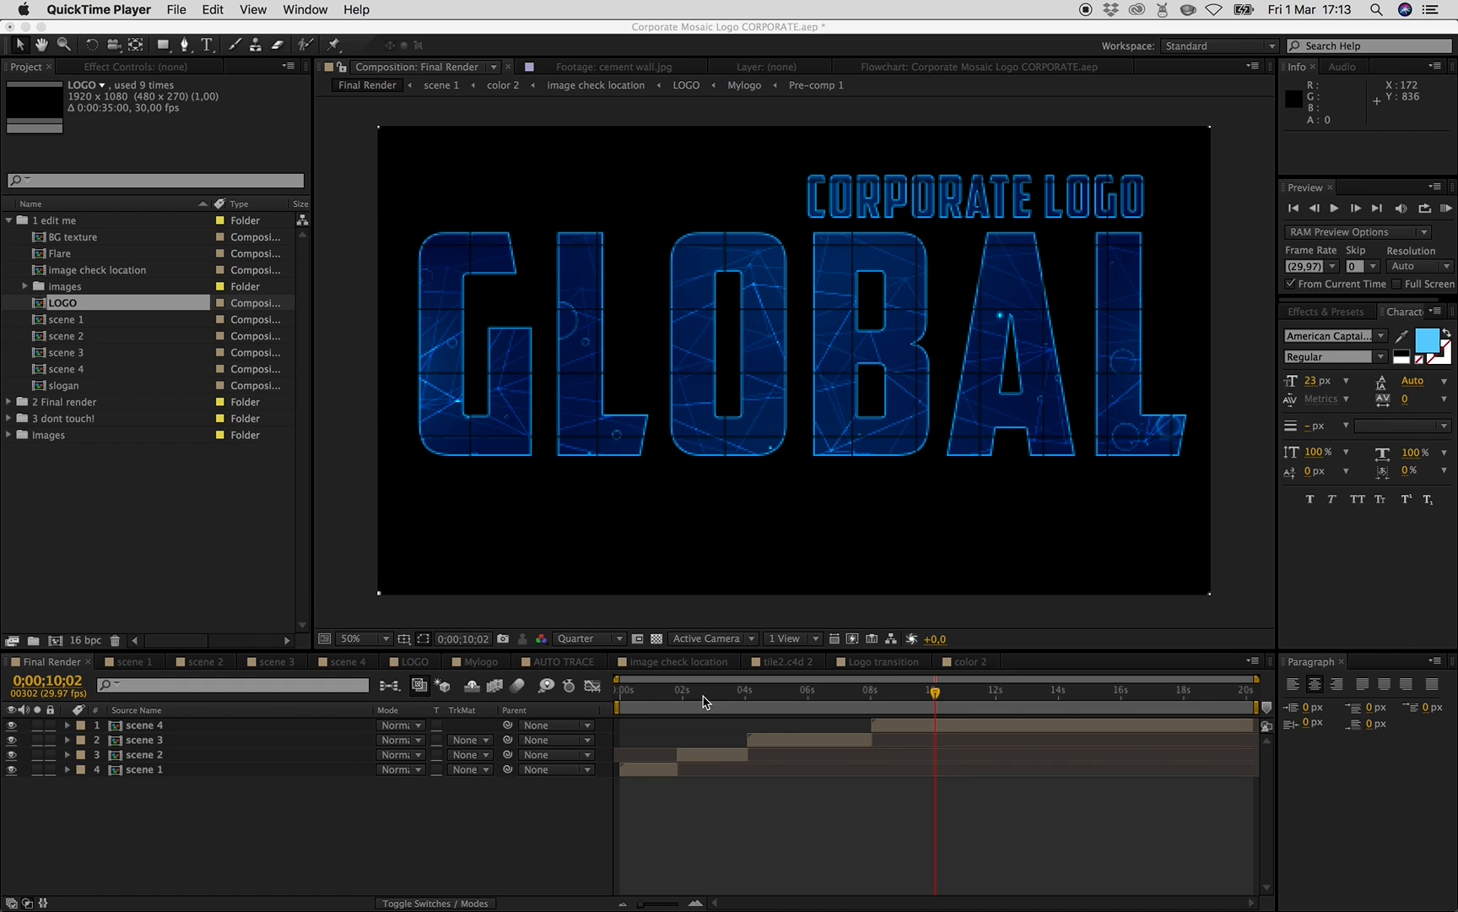
- Open the LOGO composition from the project's edit me folder
left_click(203, 844)
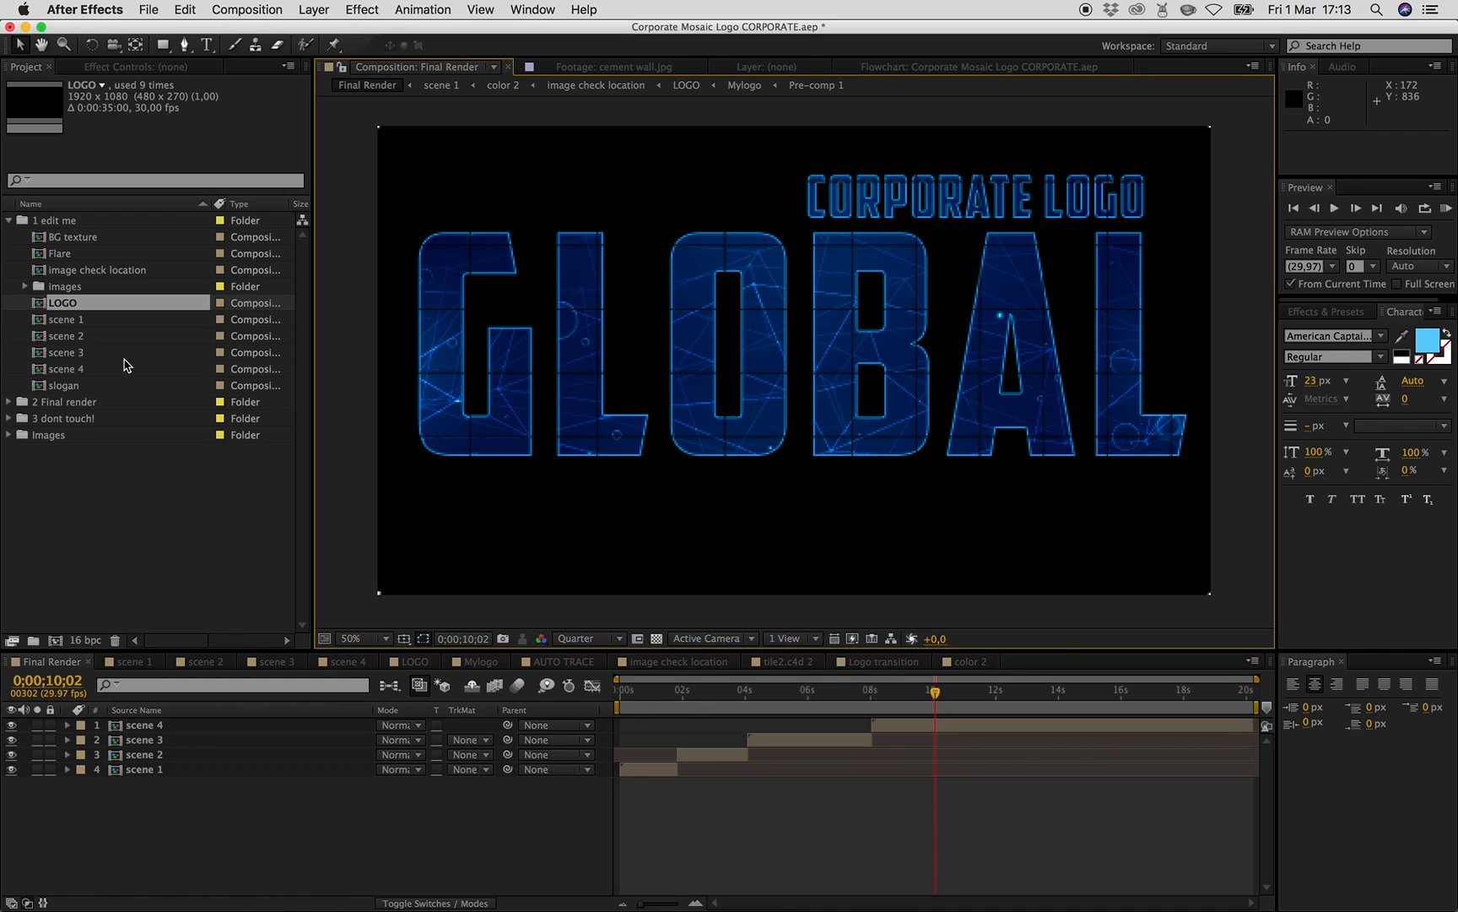
double_click(74, 308)
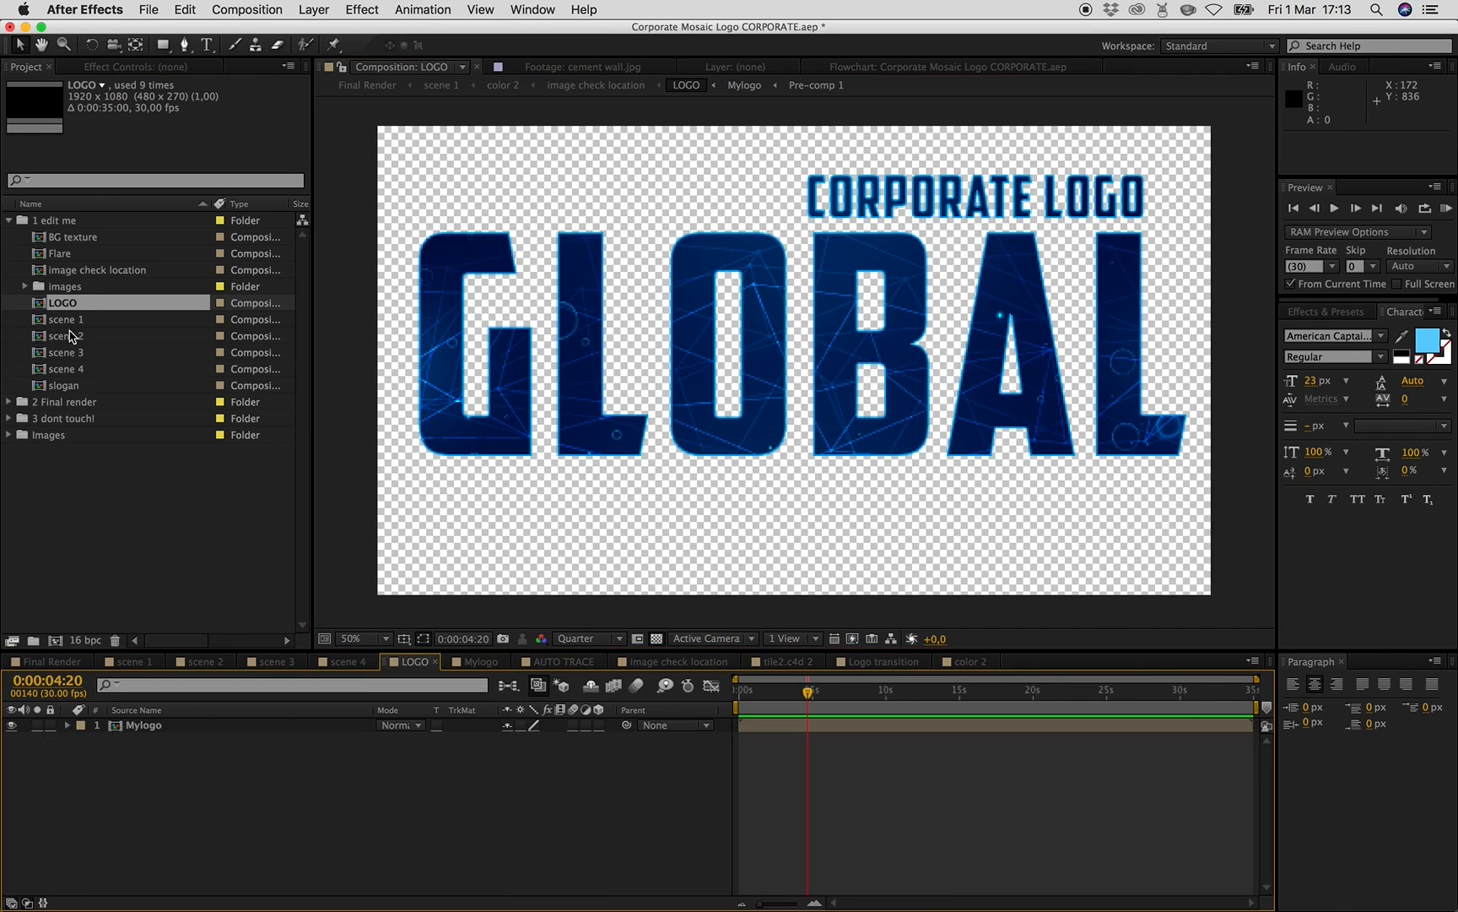
- Import envato.ai from the images/xlogo folder into the project
left_click(280, 854)
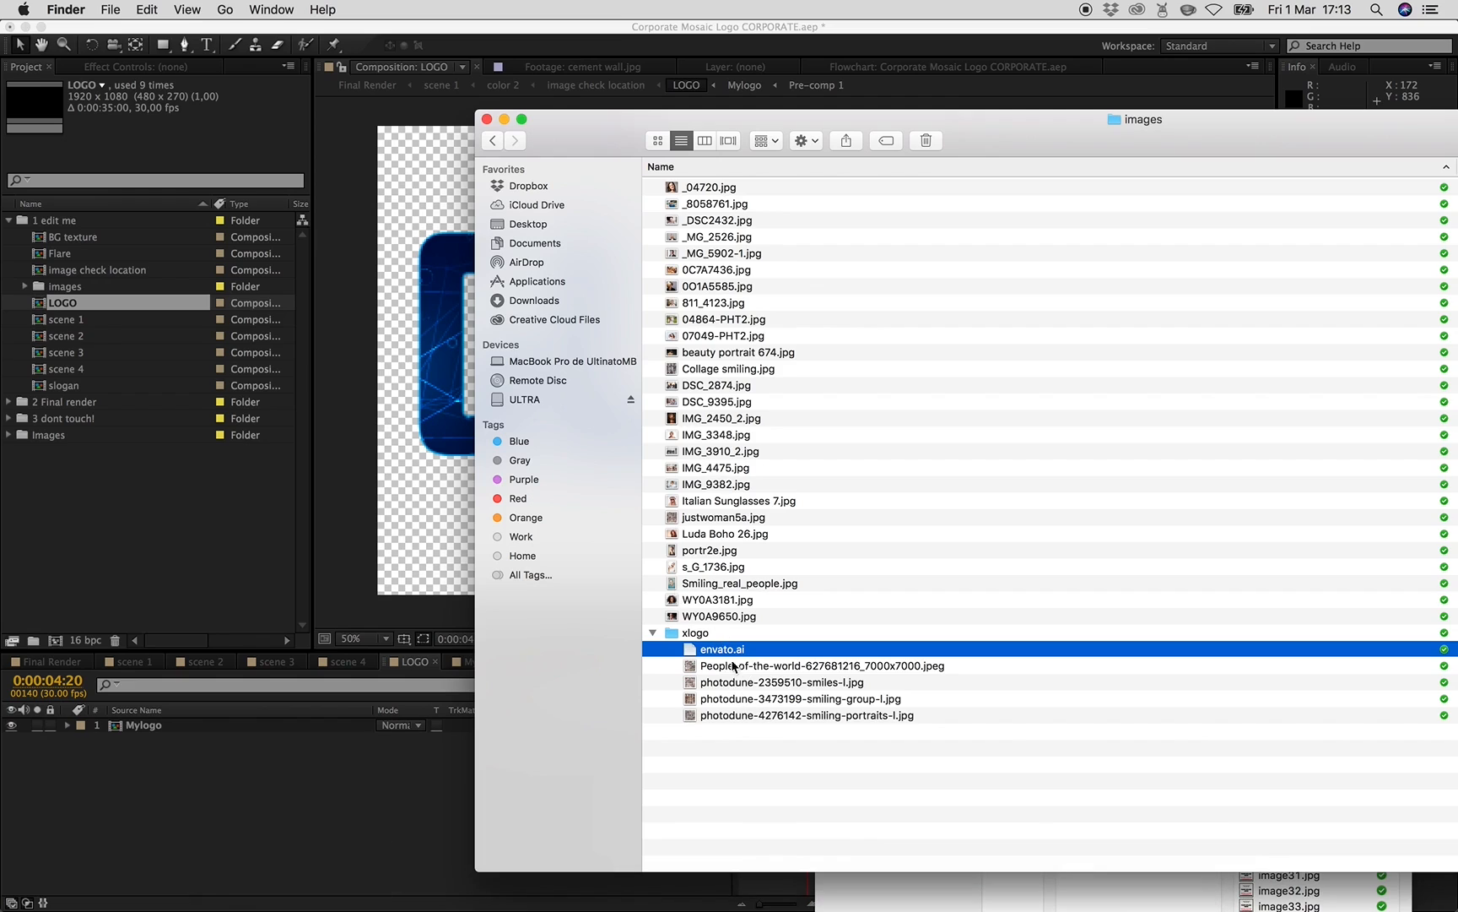
left_click_drag(726, 650, 157, 499)
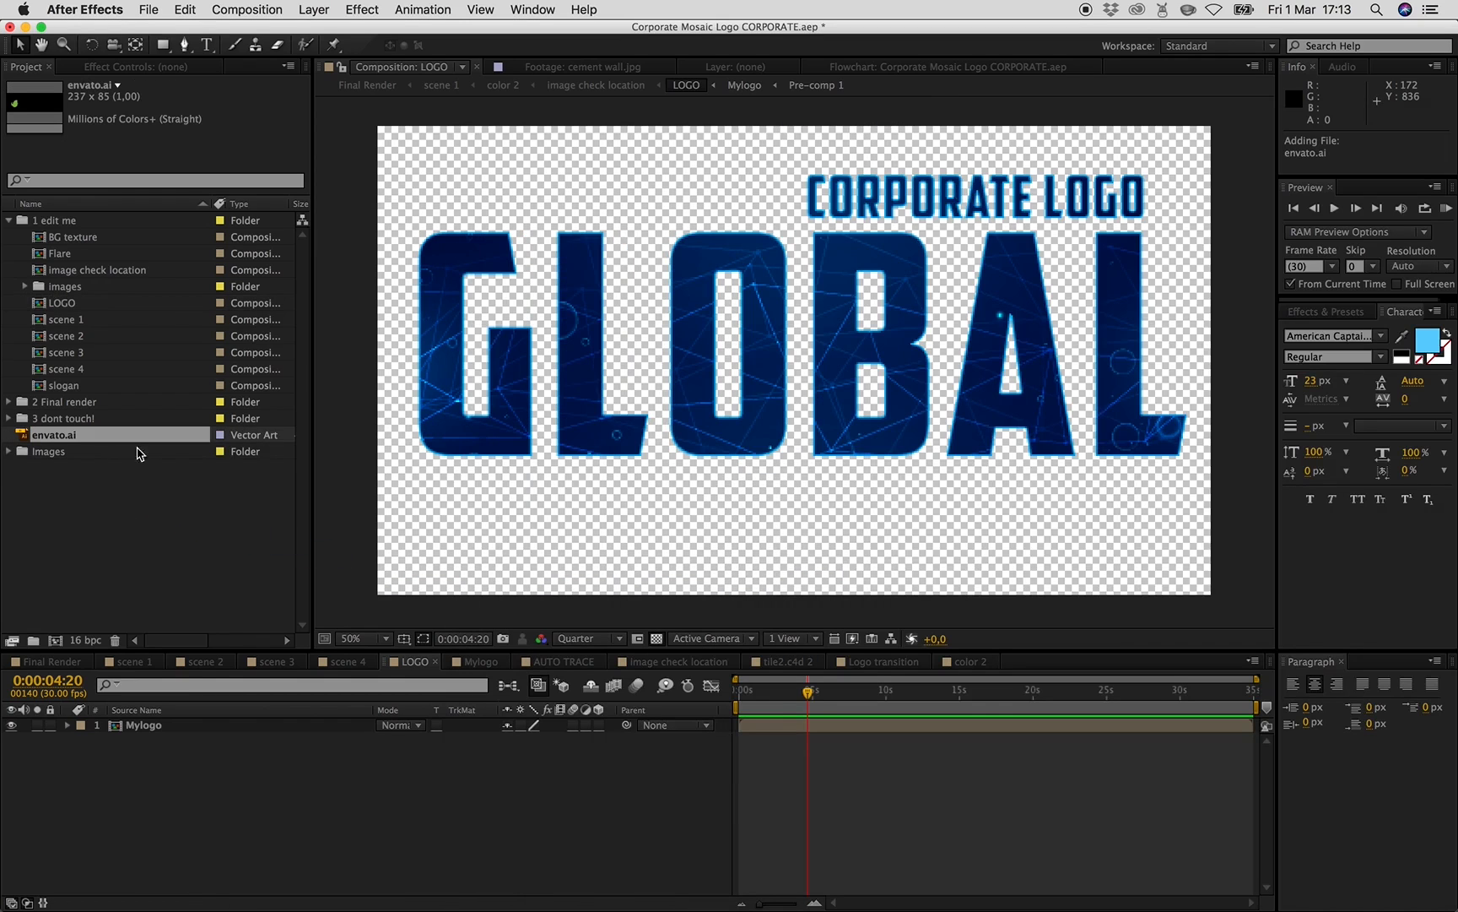
- Add envato.ai as a new layer in the LOGO composition and hide the Mylogo layer
left_click_drag(67, 441, 140, 734)
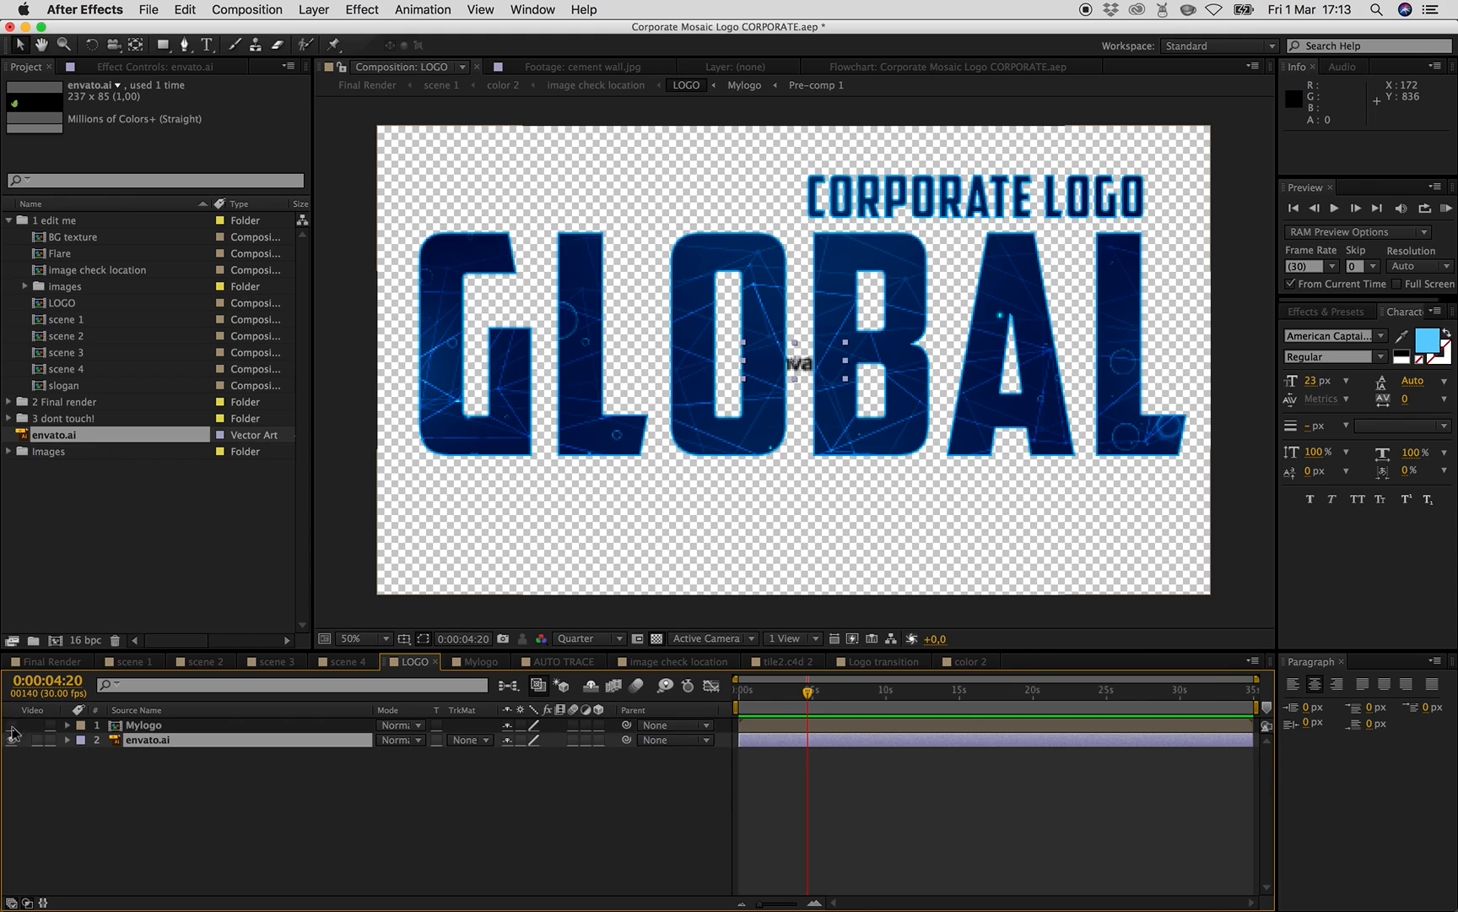
left_click(11, 725)
- Scale the envato layer up to about 956% and turn on its continuous rasterization
left_click_drag(848, 378, 1291, 599)
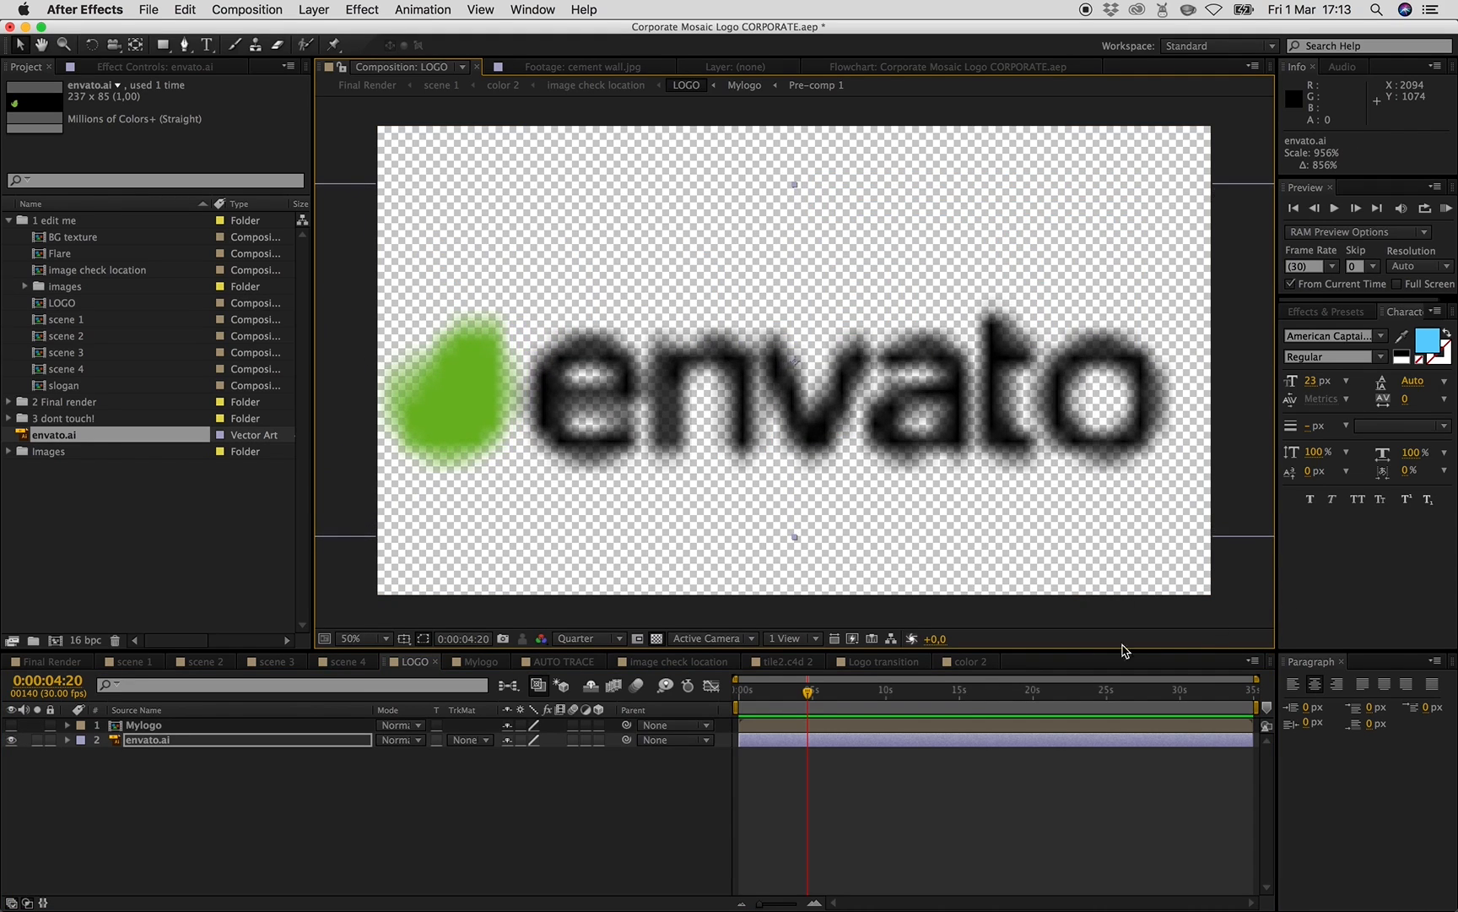
left_click(523, 739)
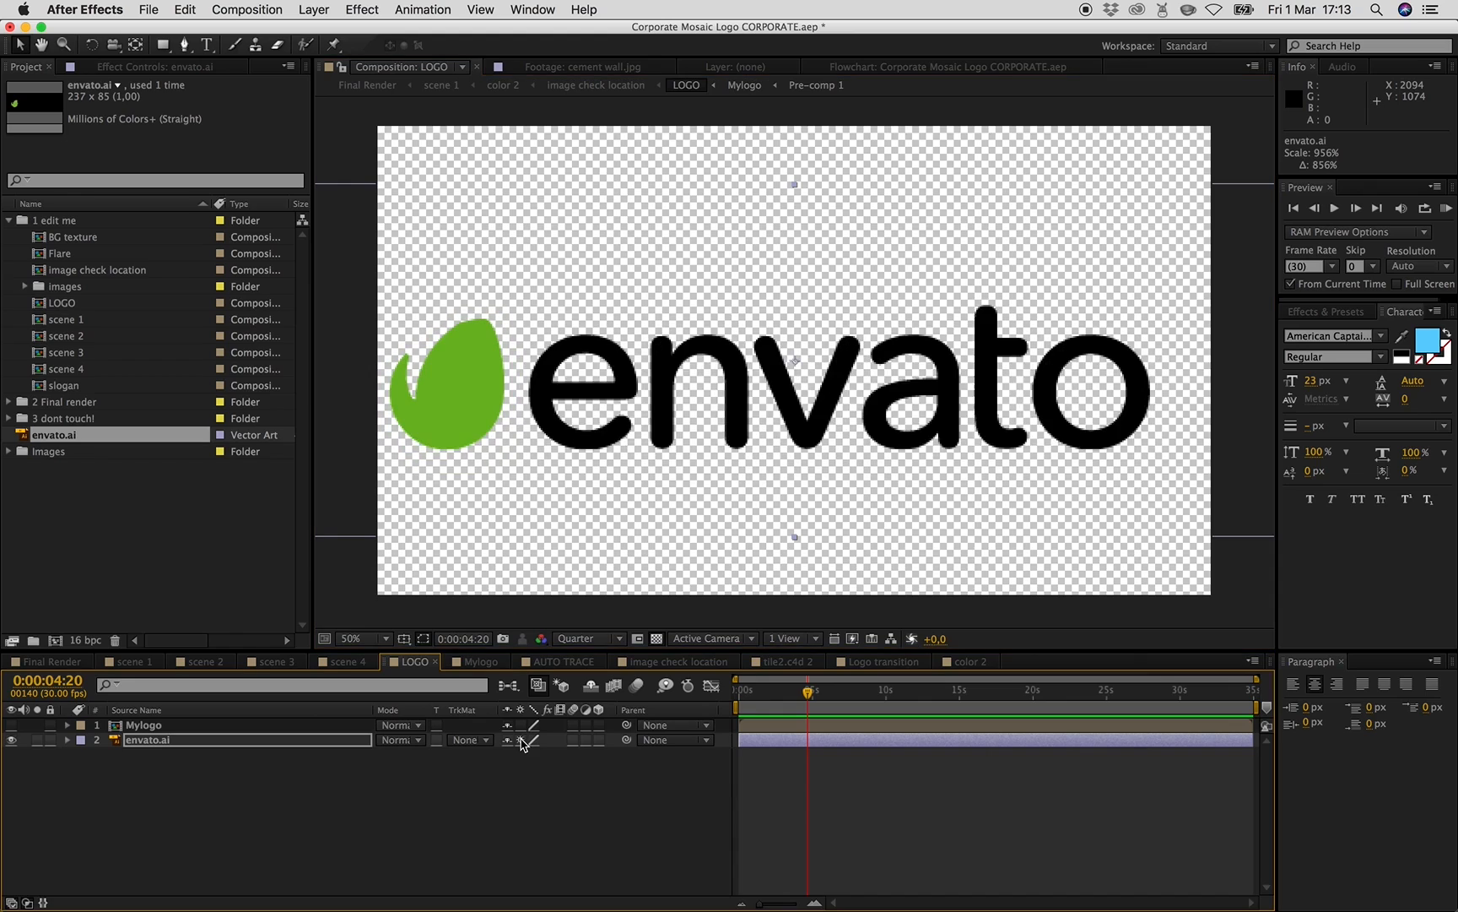
left_click(523, 740)
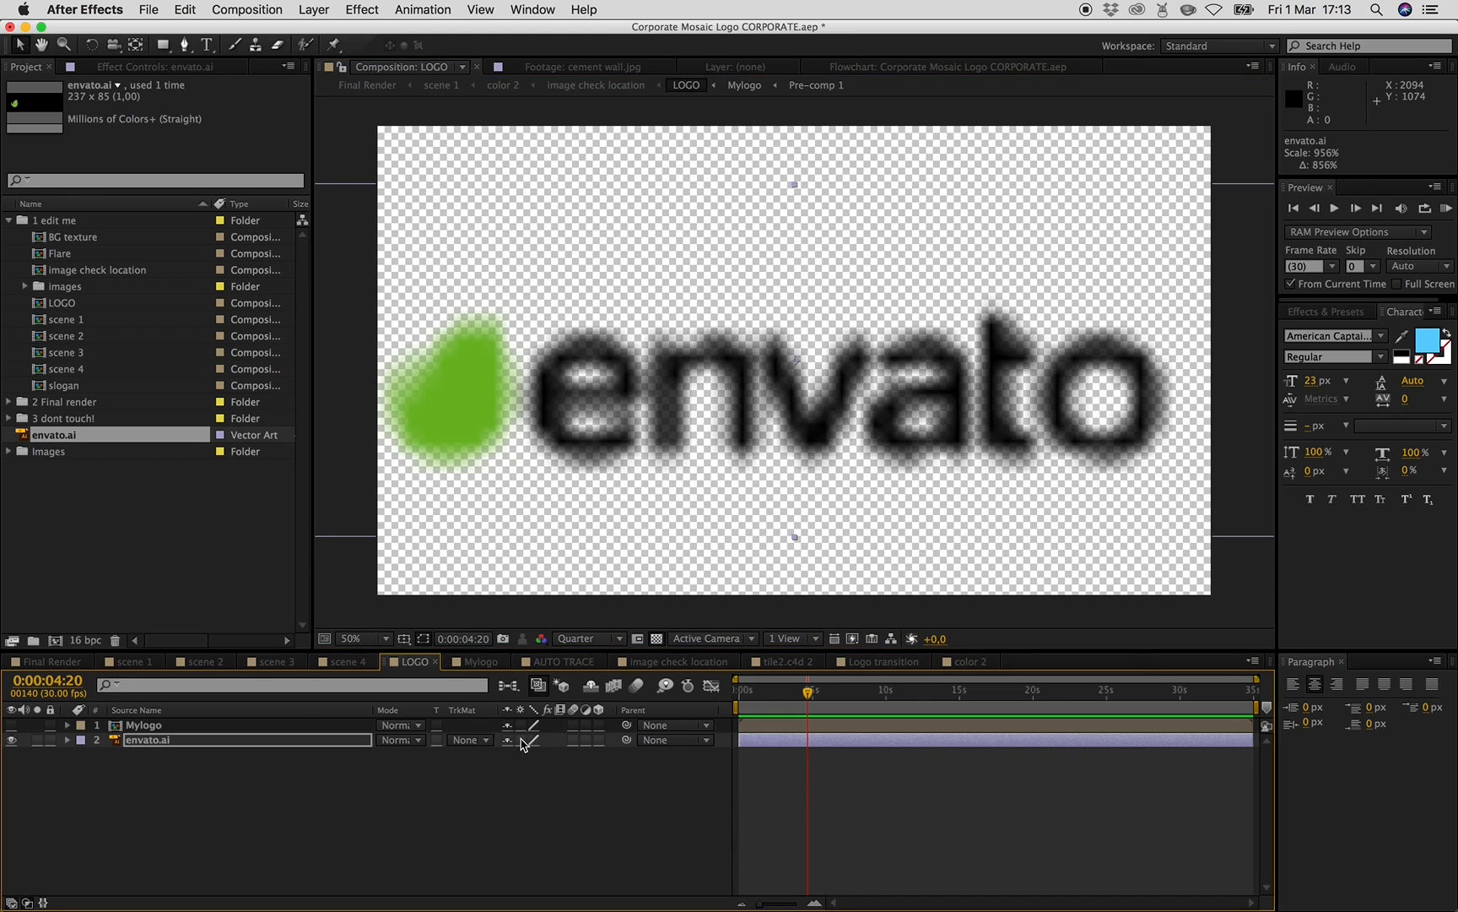
left_click(524, 740)
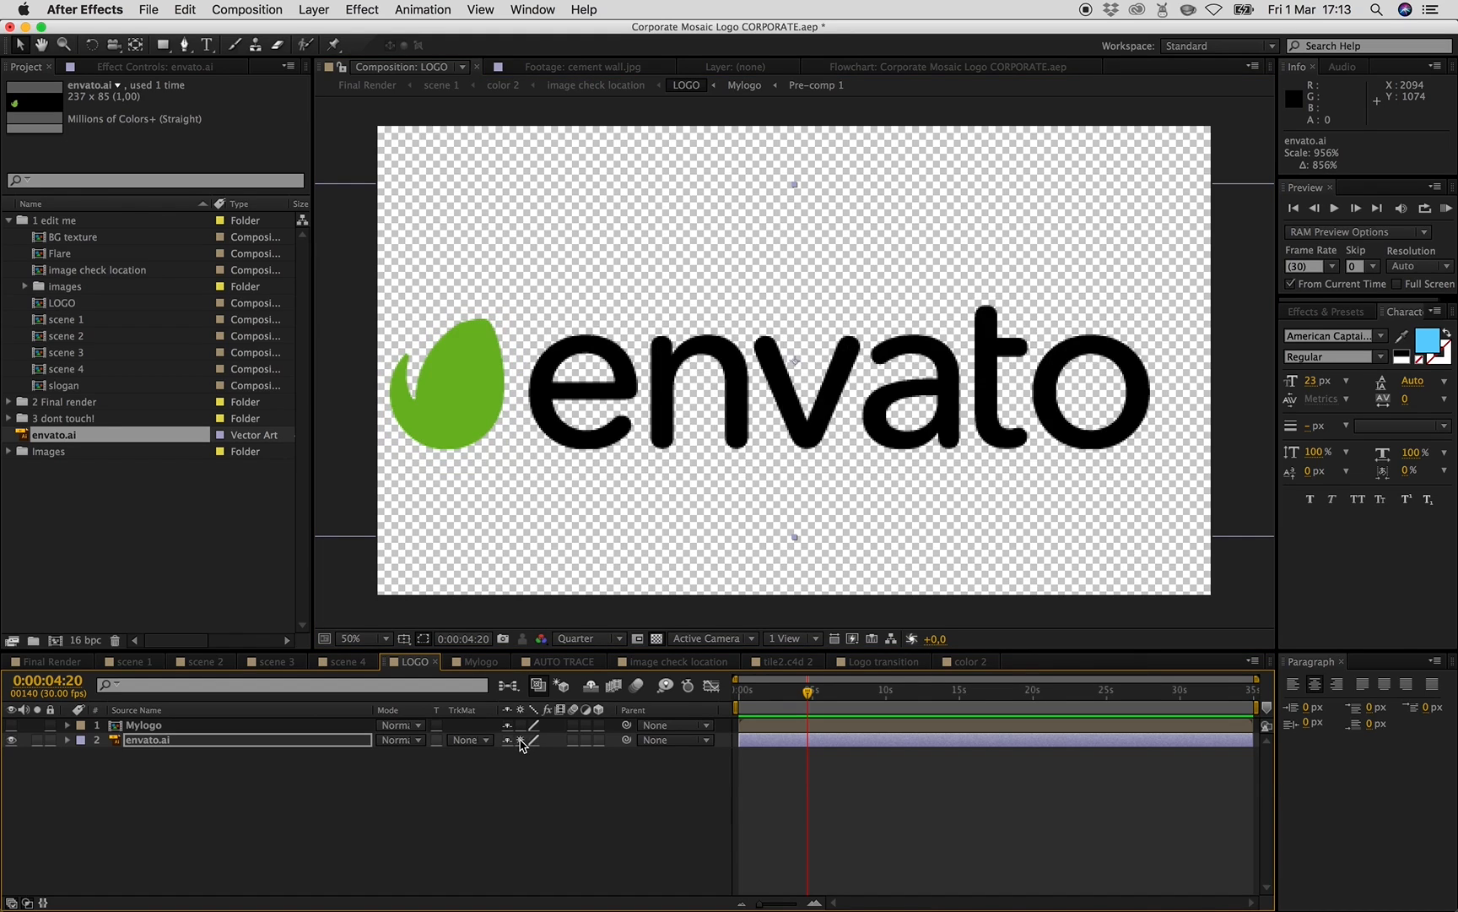
- Enlarge the envato logo to about 1026% and center it across the frame, near position 1012, 490
left_click_drag(1003, 421, 1013, 395)
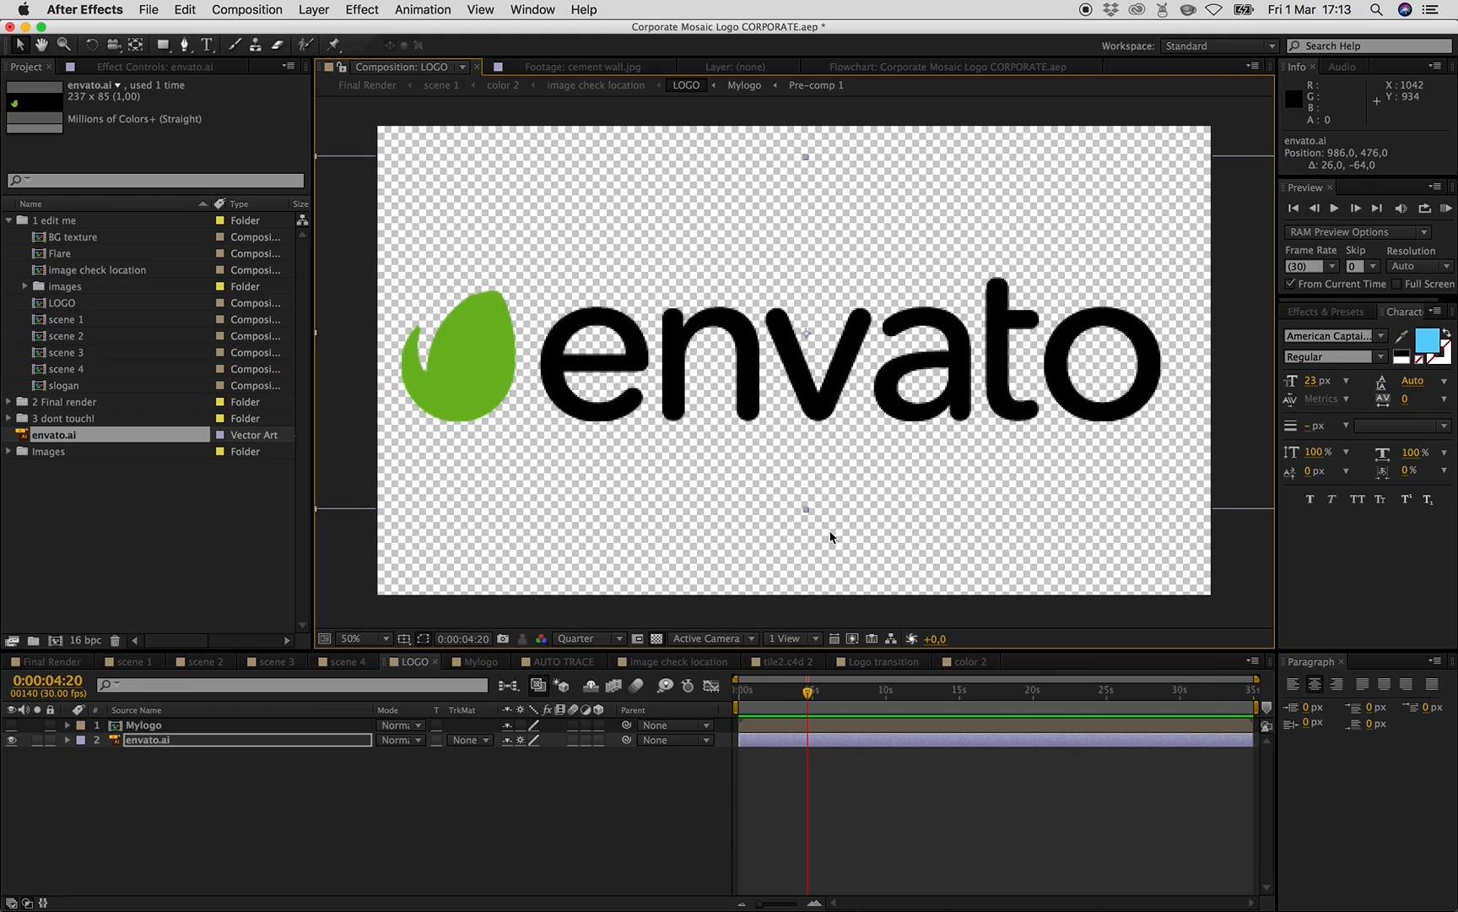
left_click_drag(805, 509, 825, 521)
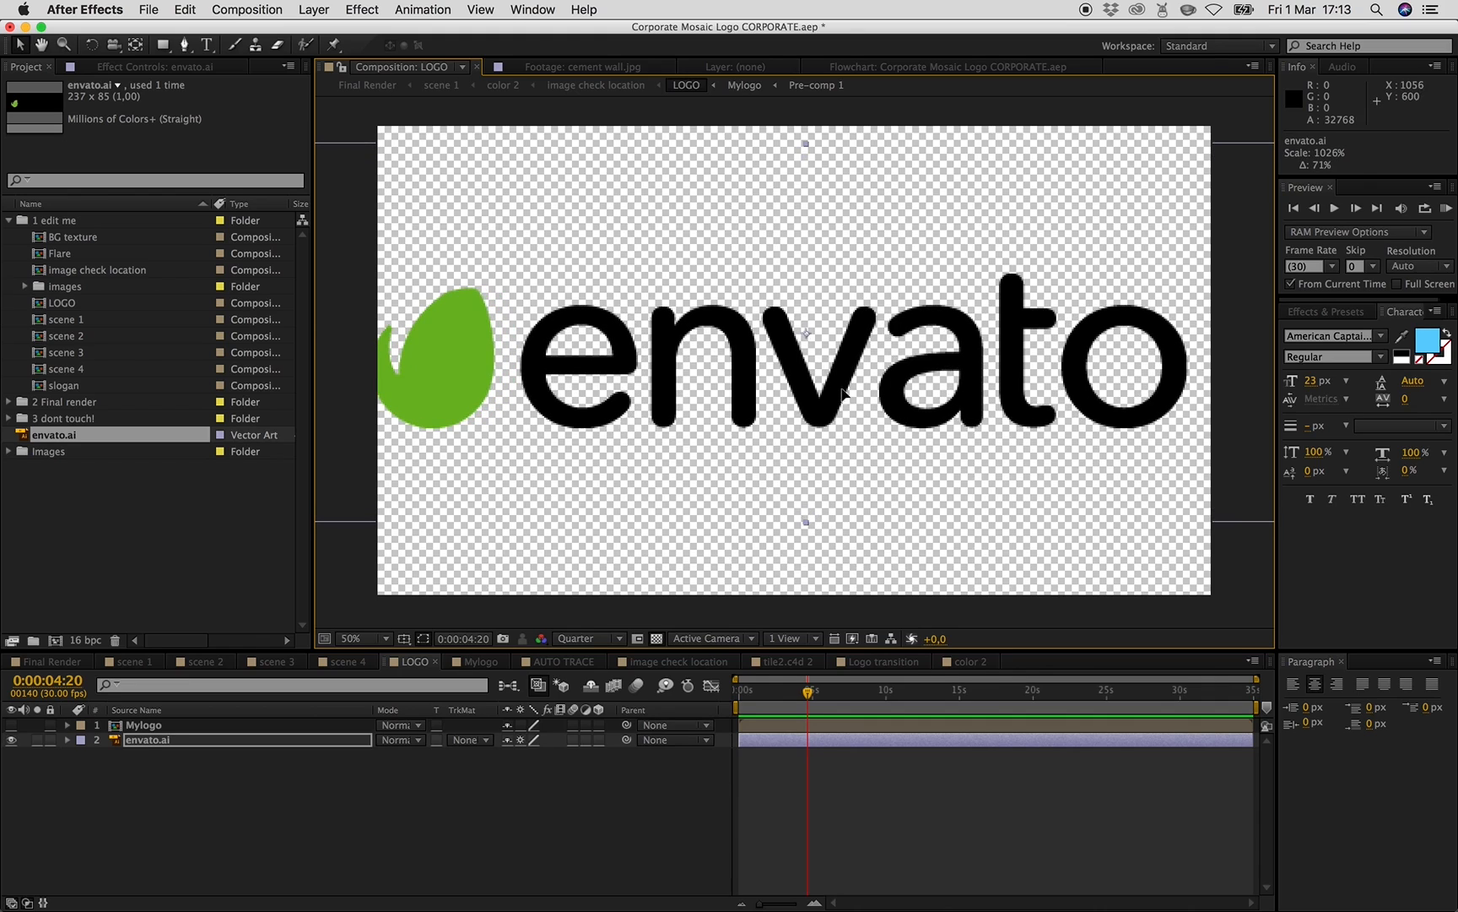
left_click_drag(832, 411, 843, 416)
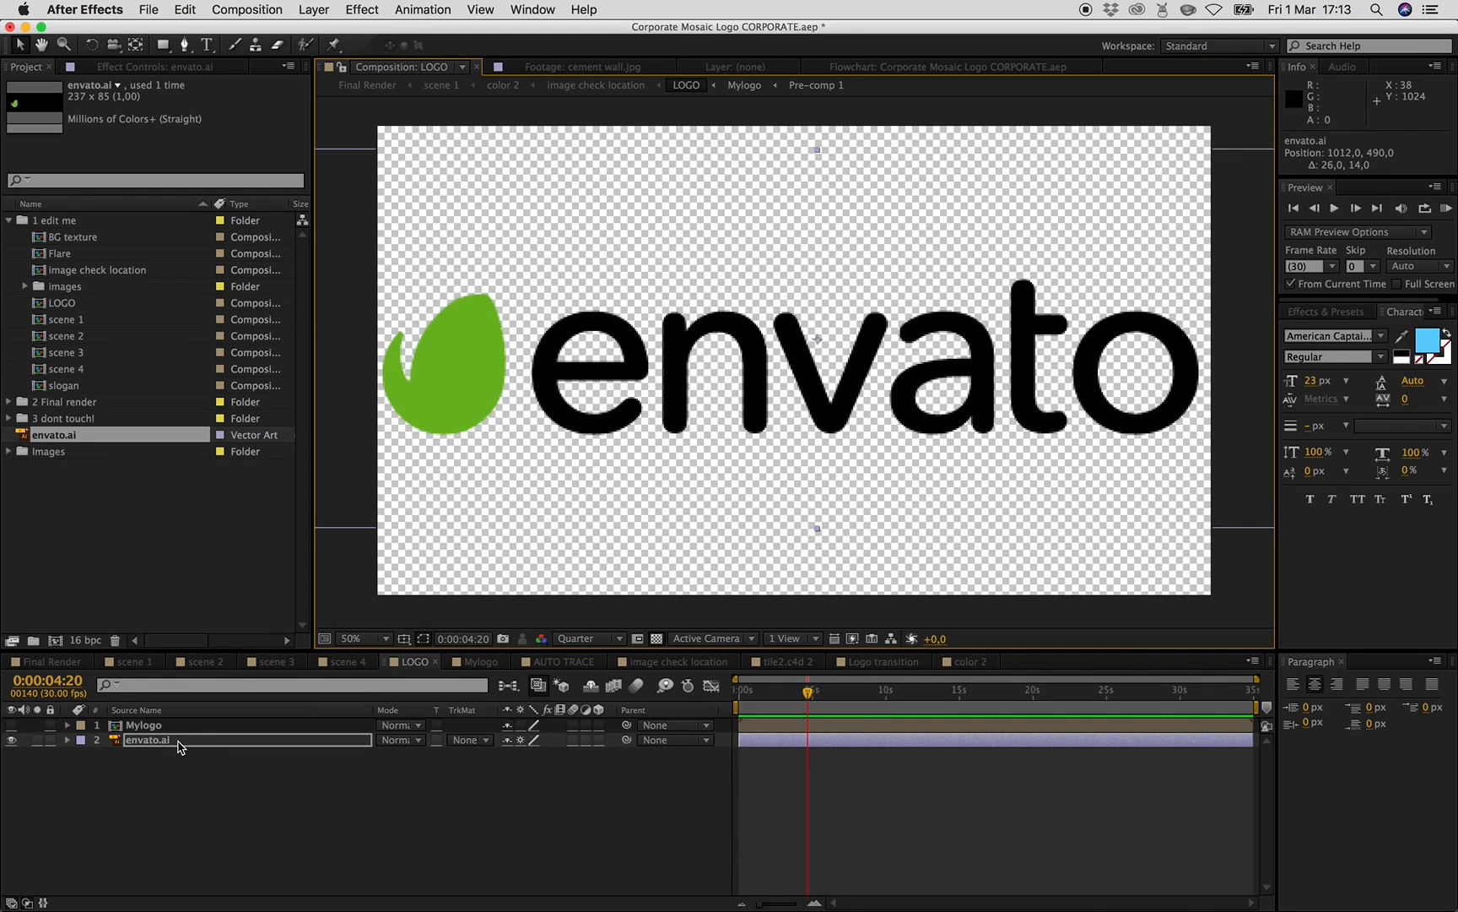
- Open the scene 1 composition from the project
left_click(8, 452)
left_click(7, 220)
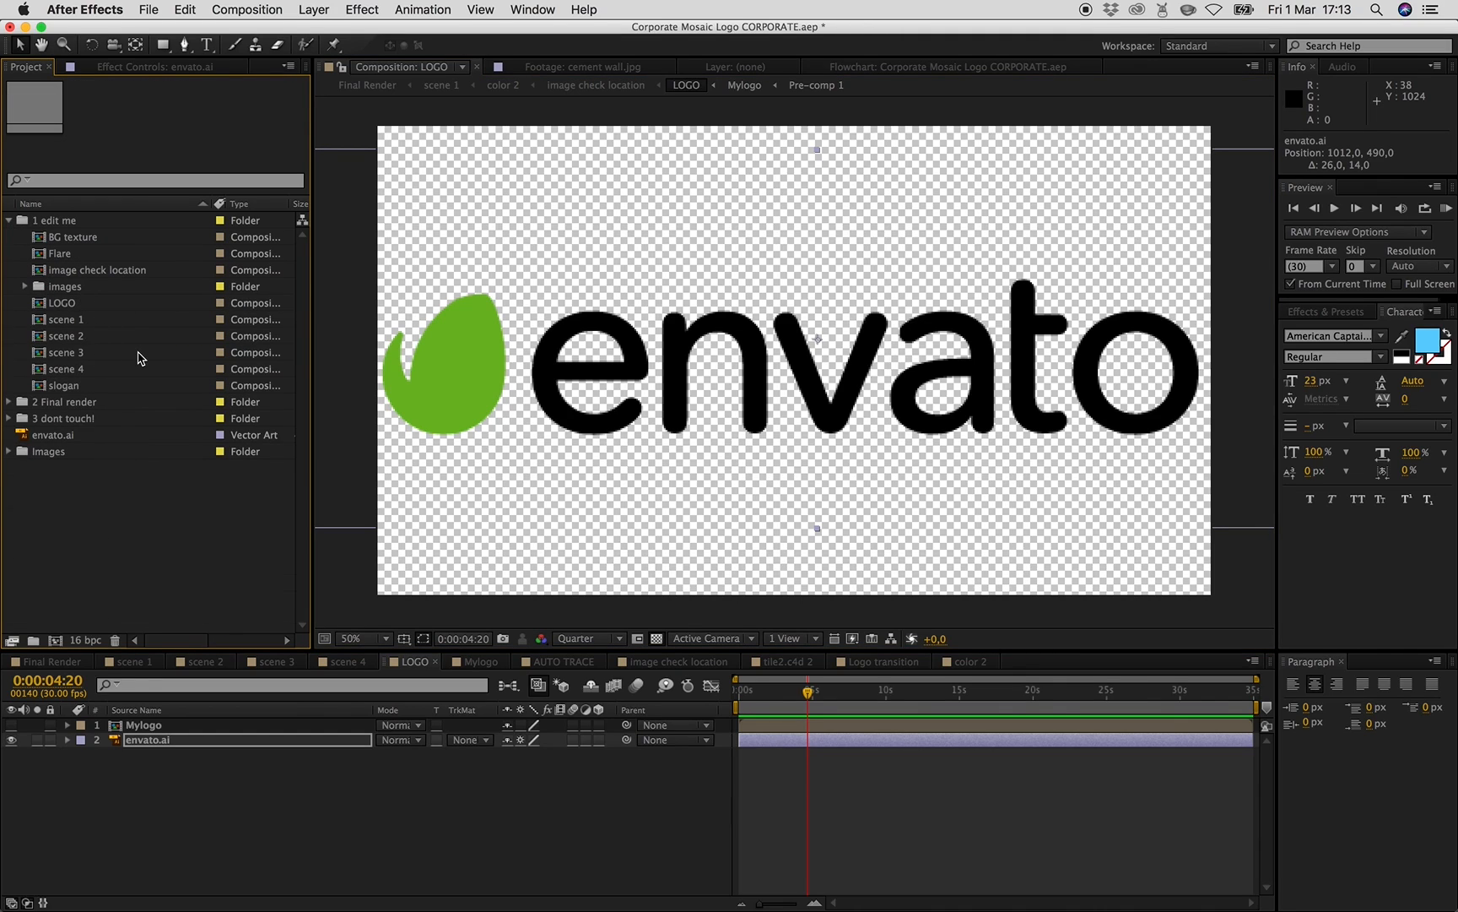
double_click(71, 321)
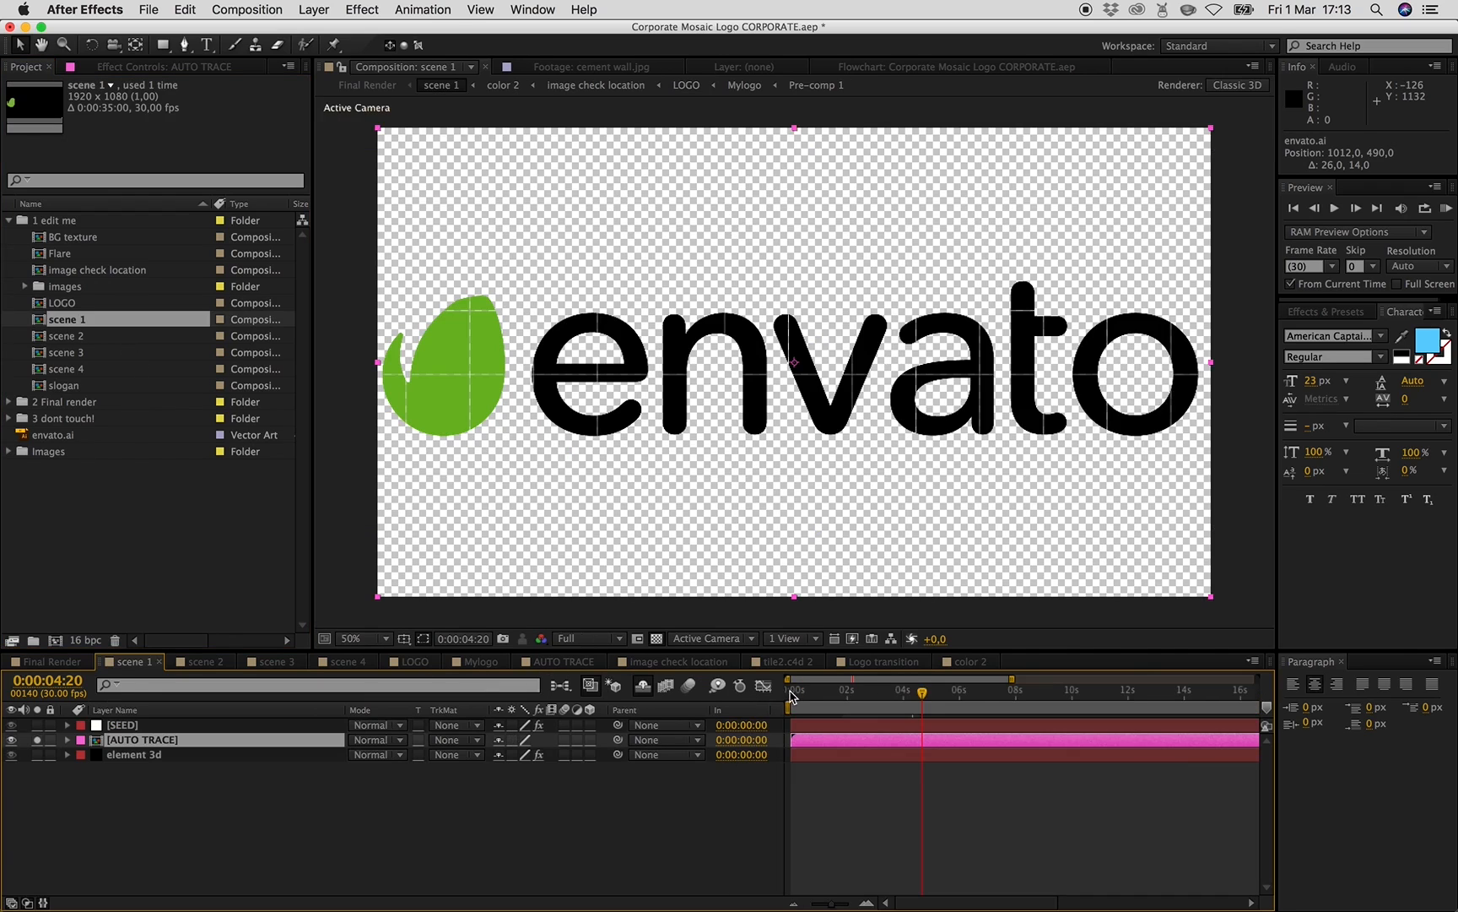
- At about 0:00:02:29, auto-trace the AUTO TRACE layer's current frame using the Alpha channel
left_click_drag(859, 692, 875, 692)
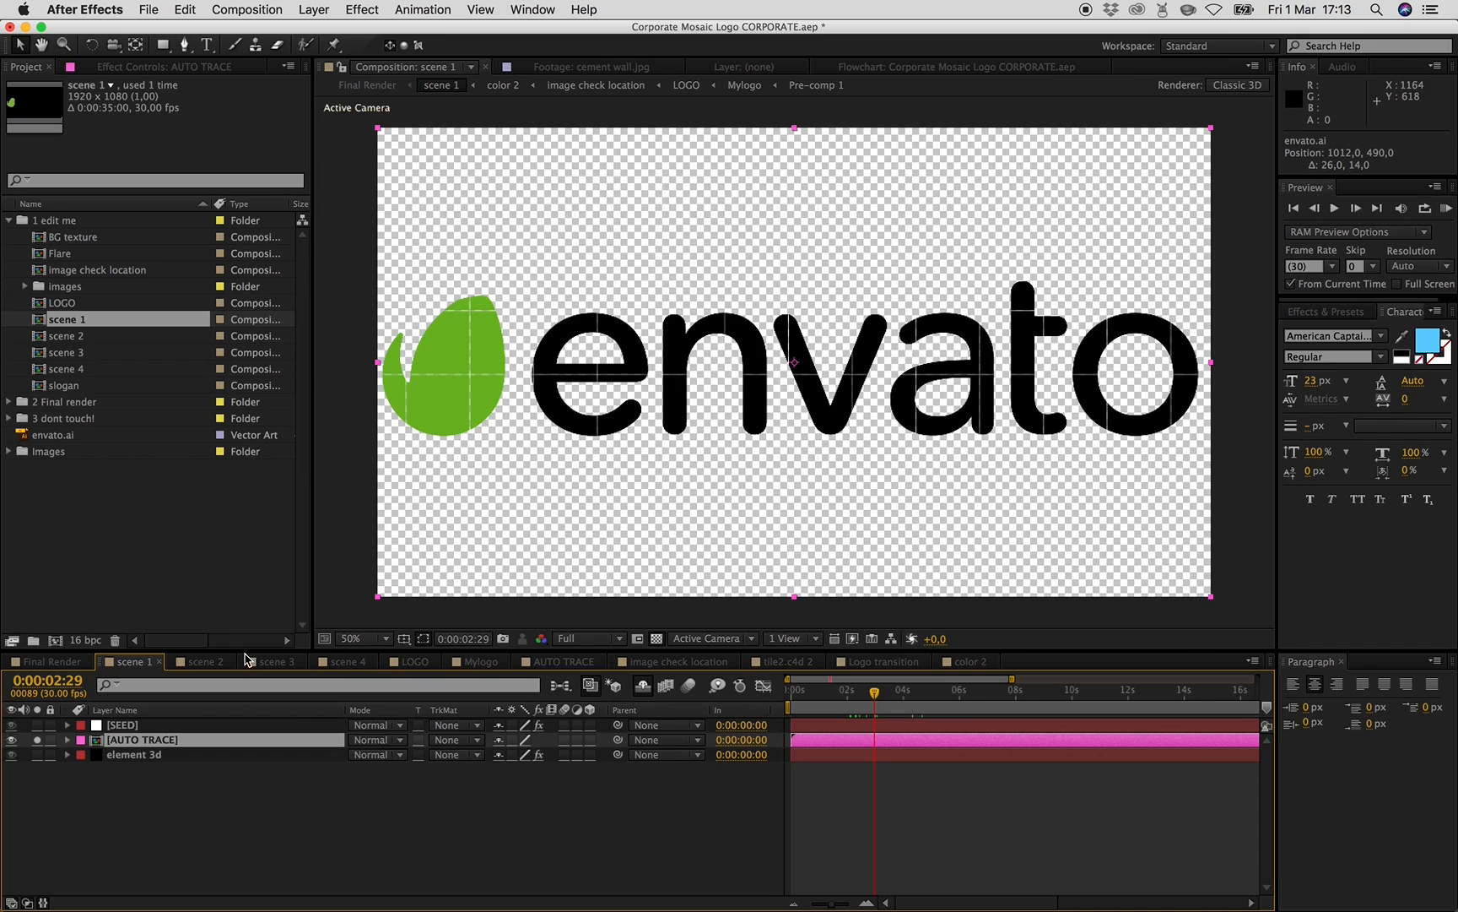
left_click(37, 741)
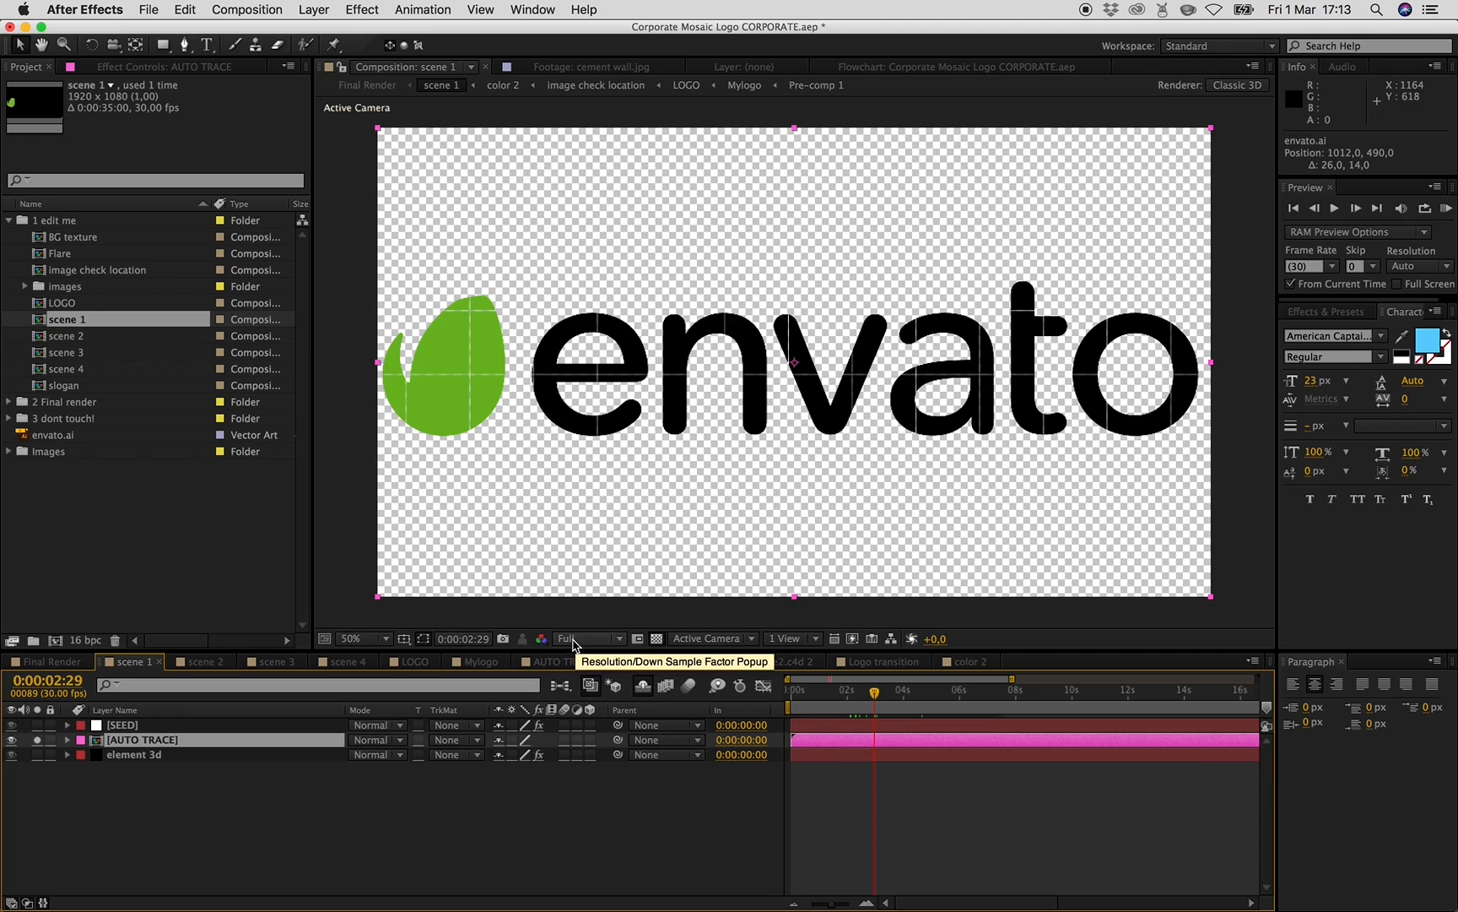
left_click(314, 9)
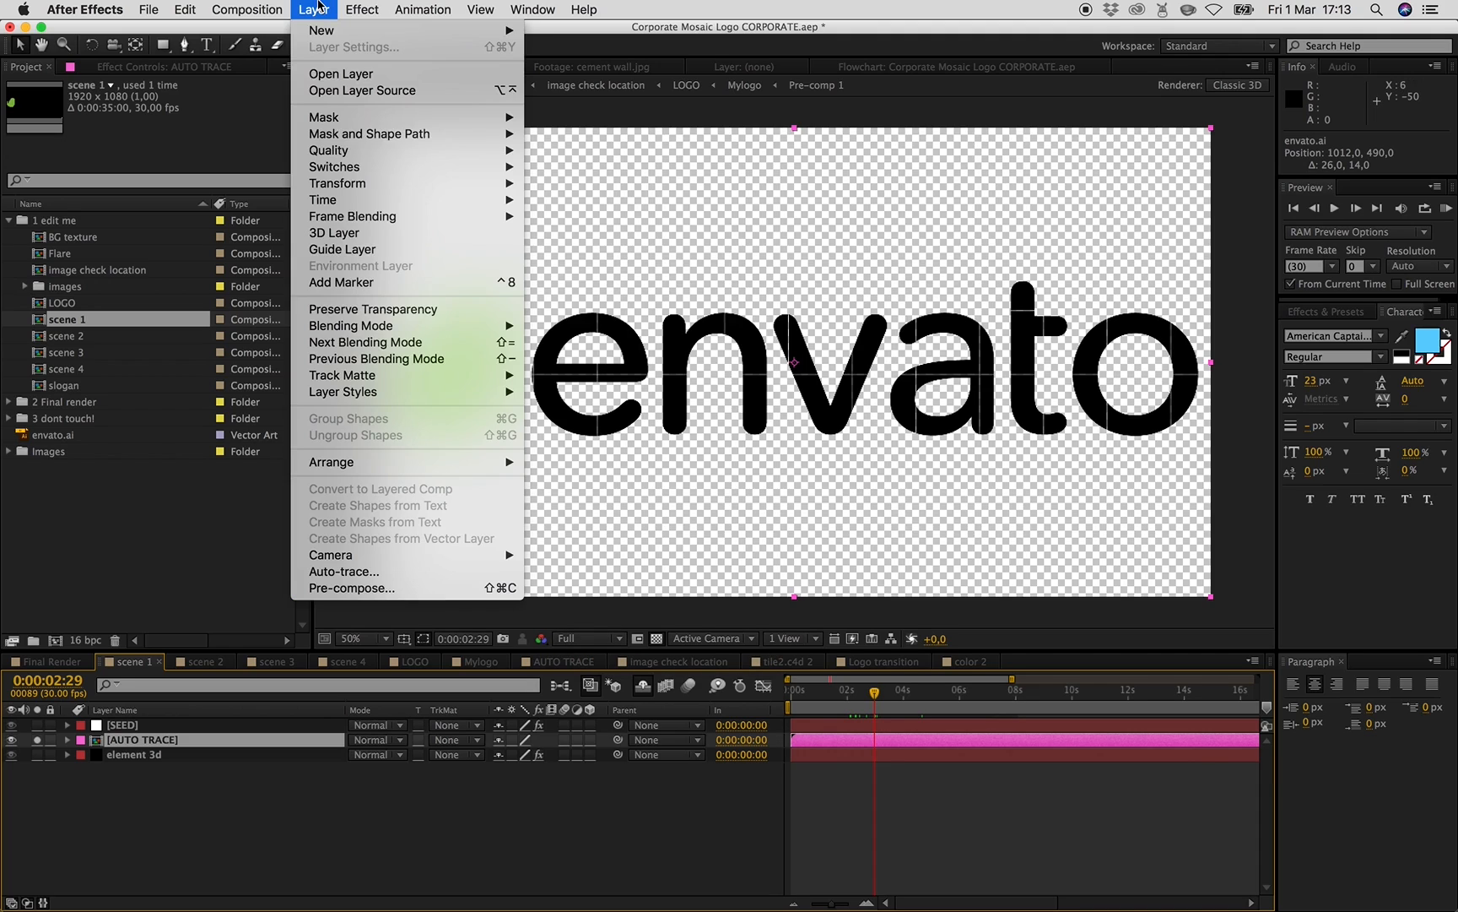
left_click(380, 572)
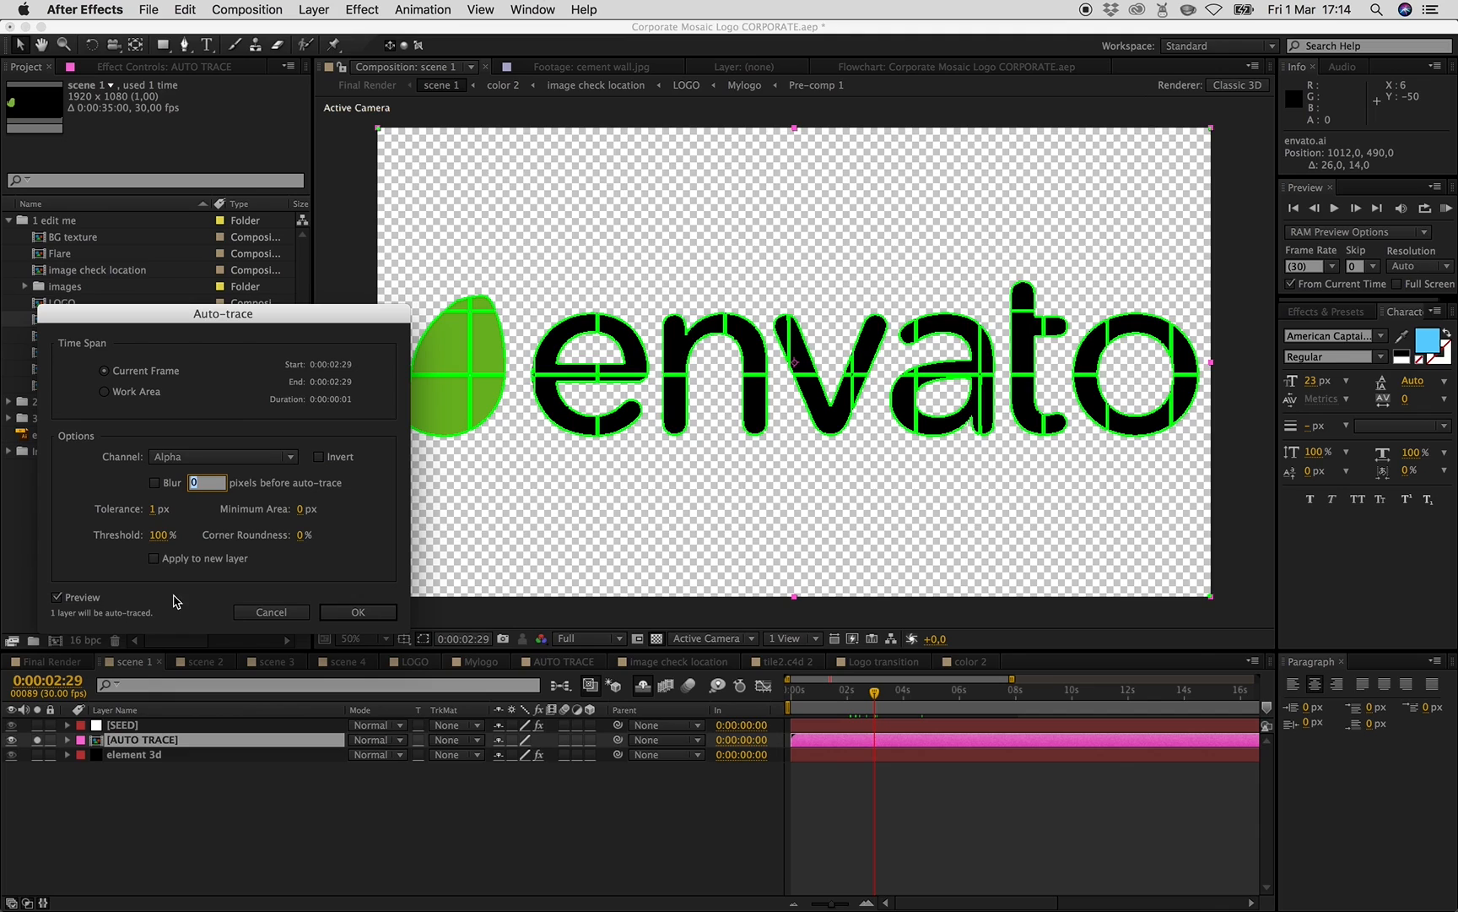
left_click(355, 612)
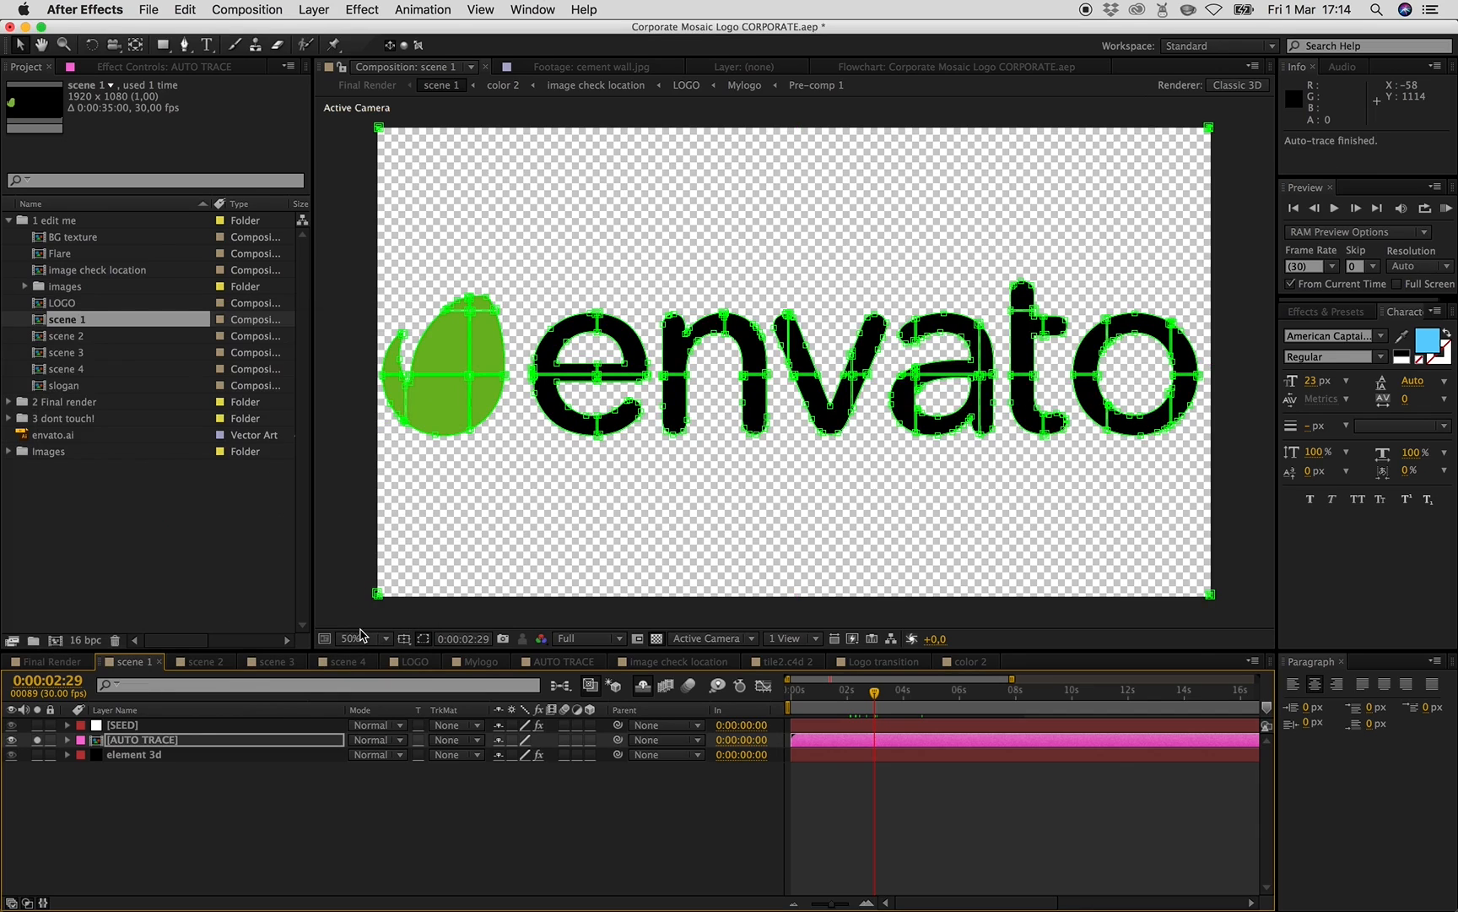
- Expand the AUTO TRACE layer and copy its generated masks
left_click(68, 740)
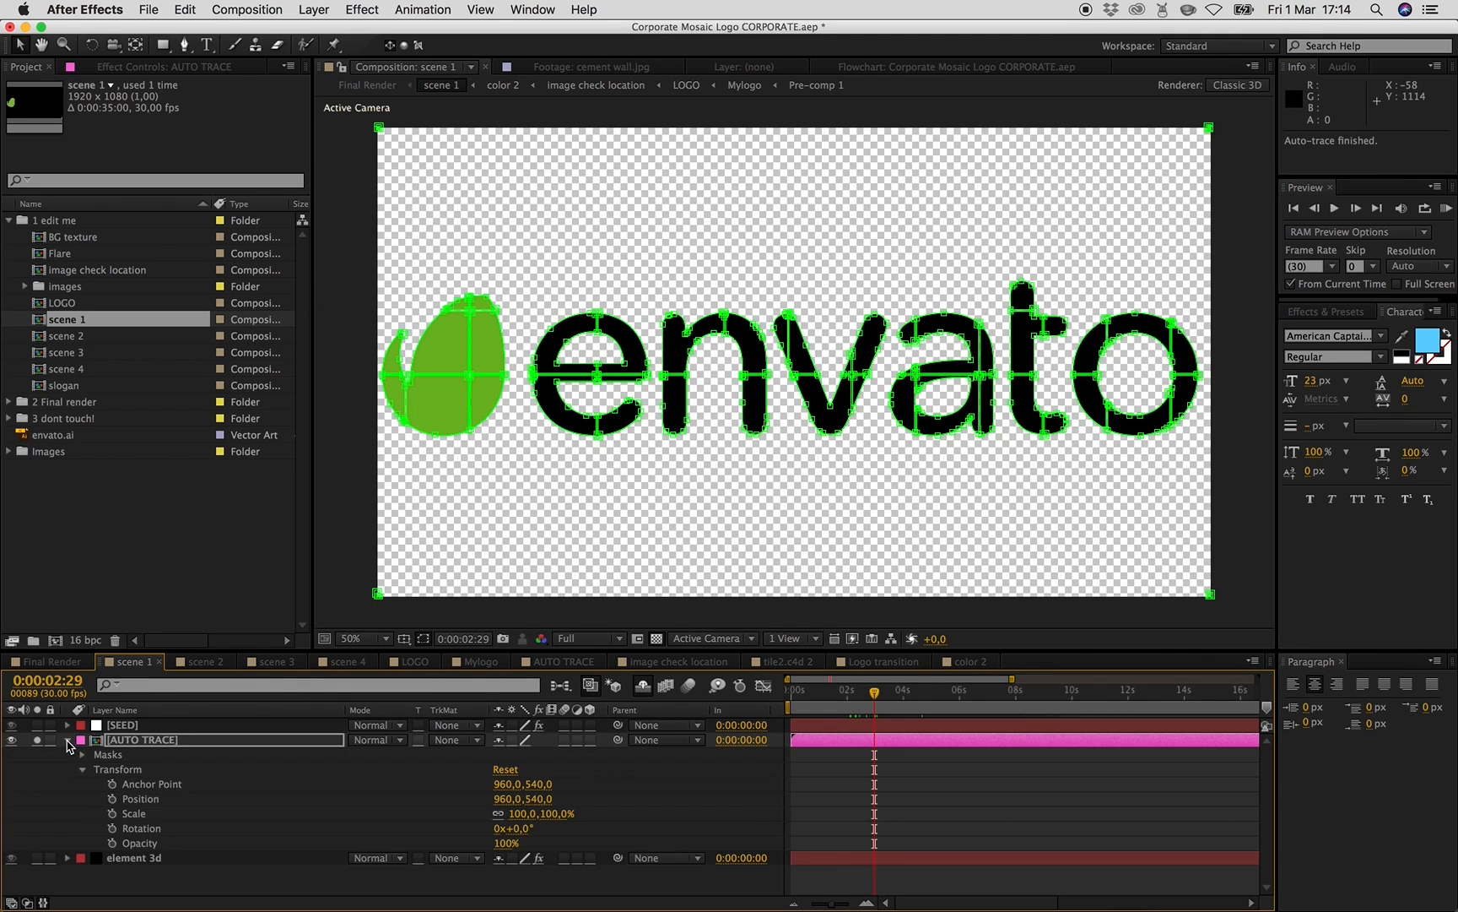
left_click(108, 756)
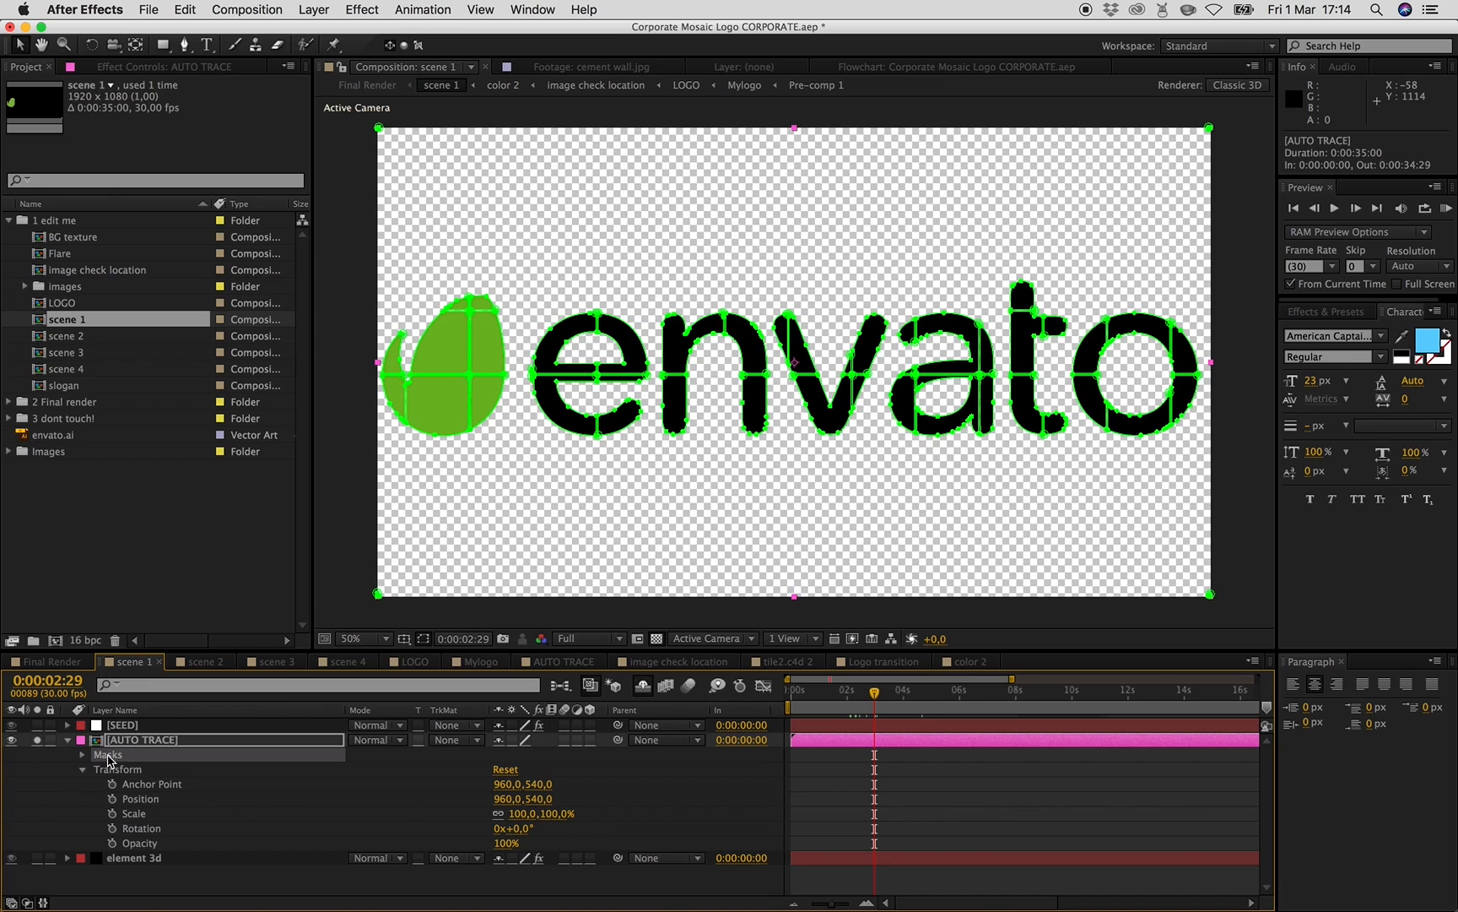
left_click(174, 8)
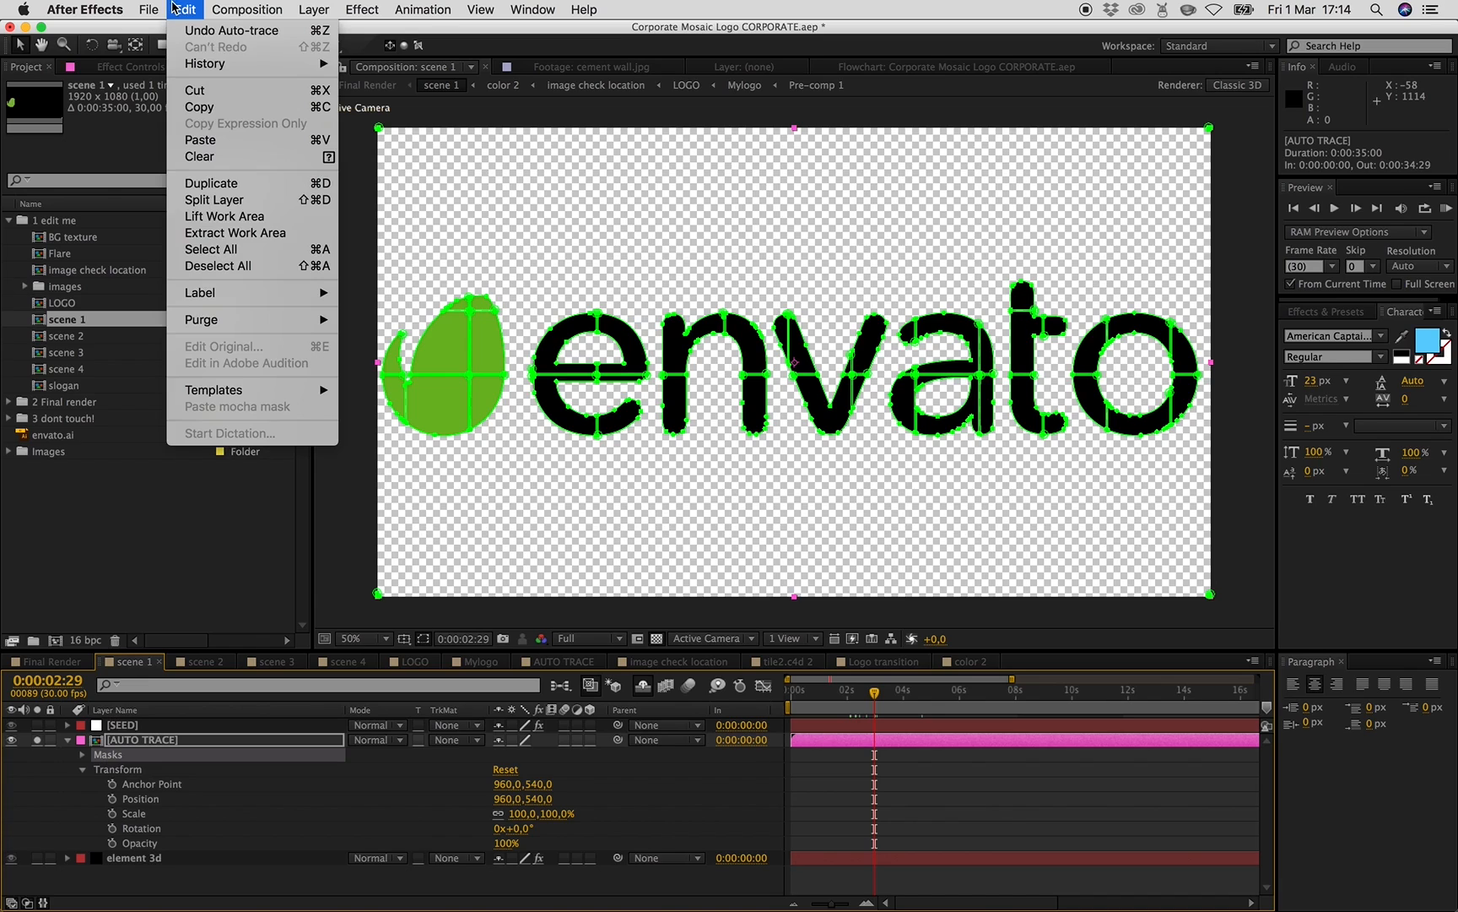
left_click(218, 108)
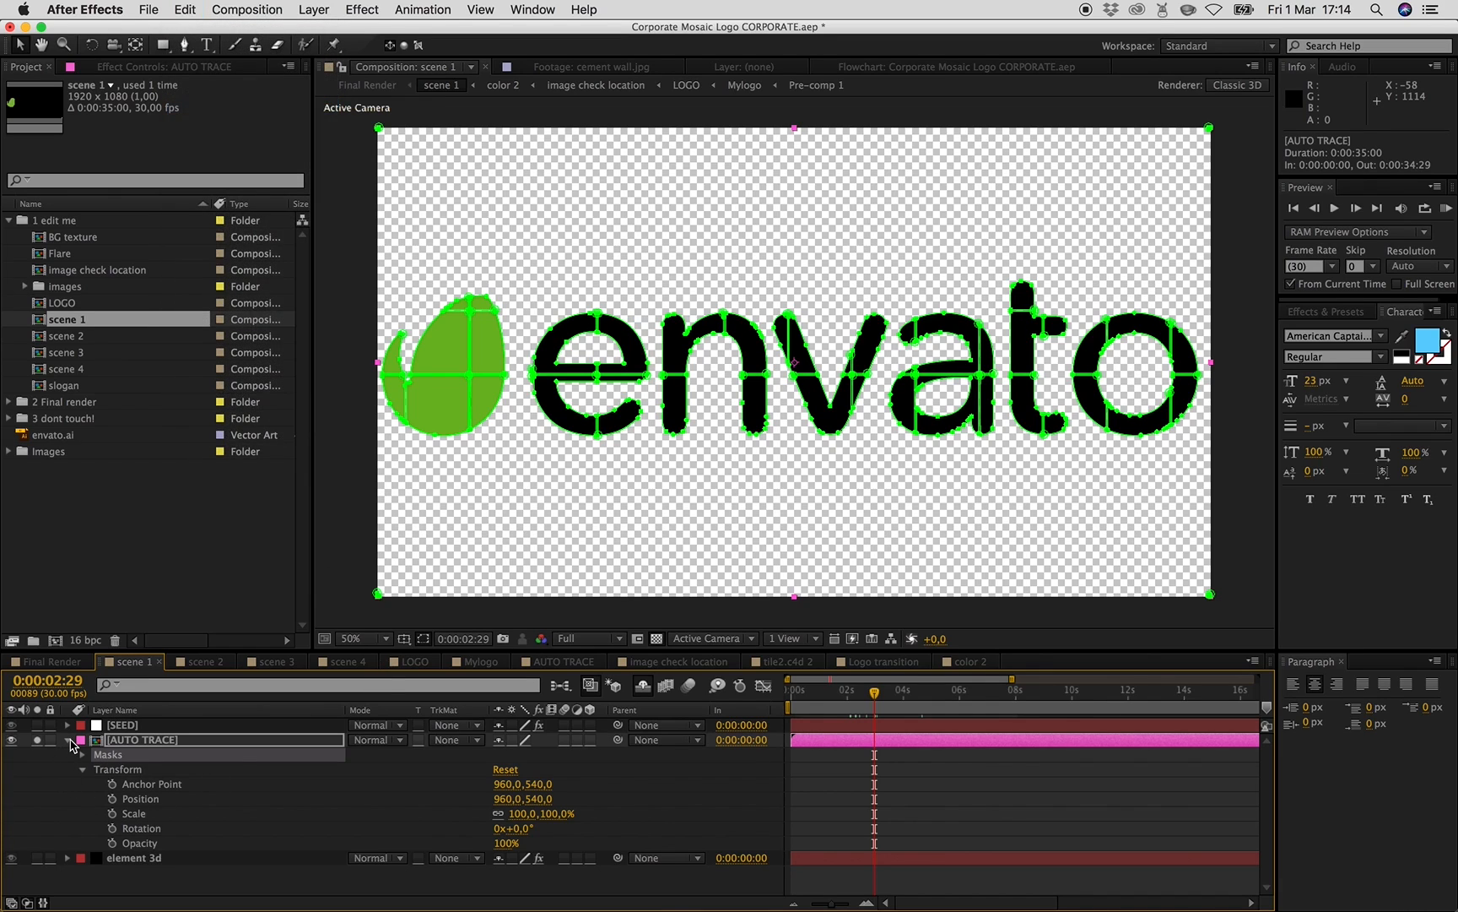
- Collapse the layer and set the viewer resolution to Quarter
left_click(67, 739)
left_click(595, 642)
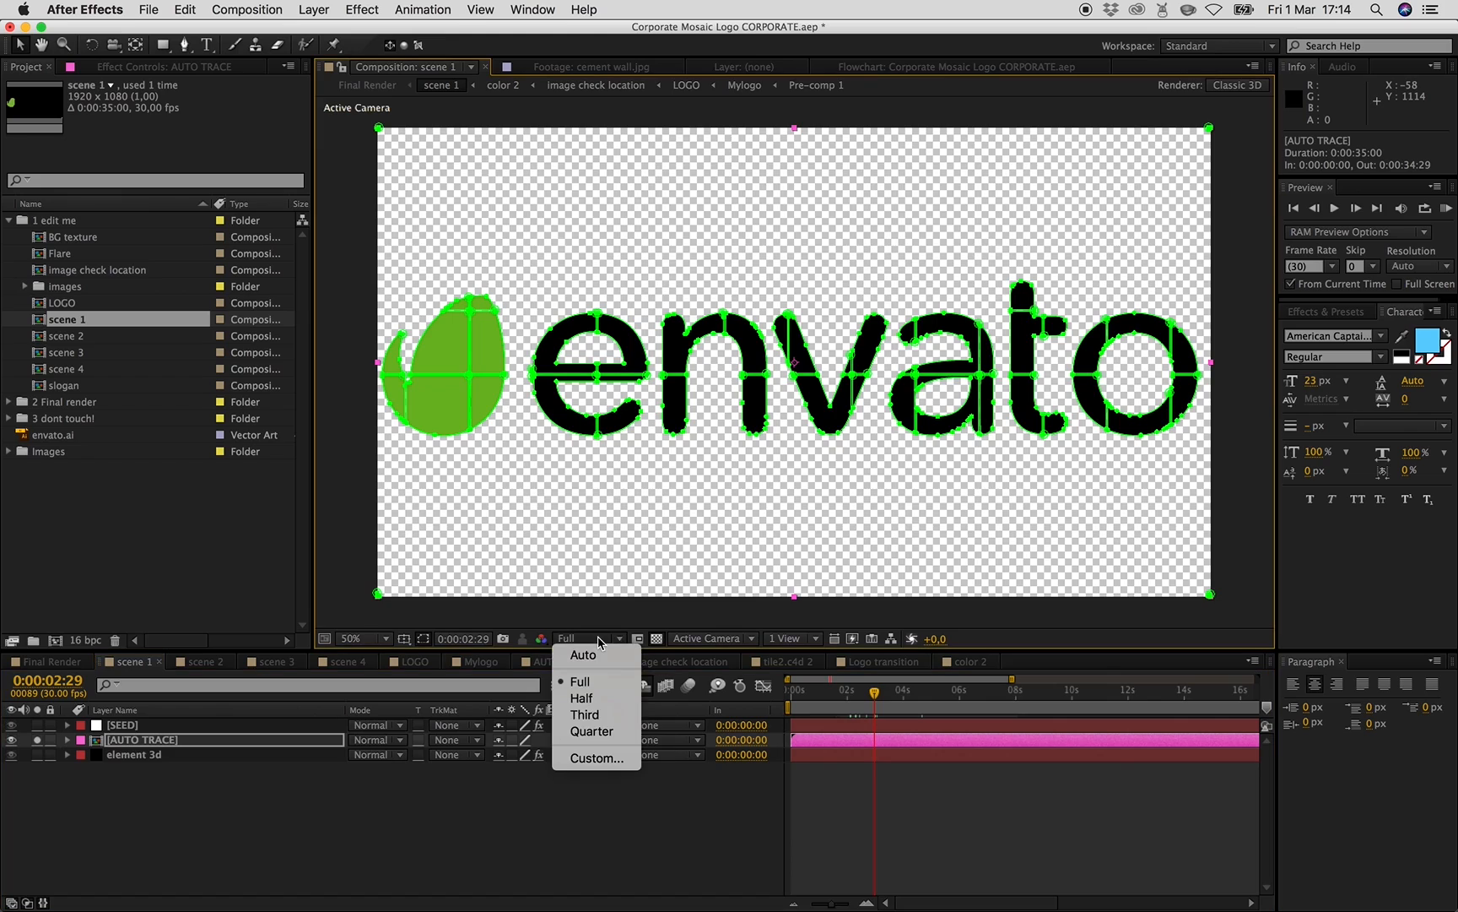
left_click(610, 732)
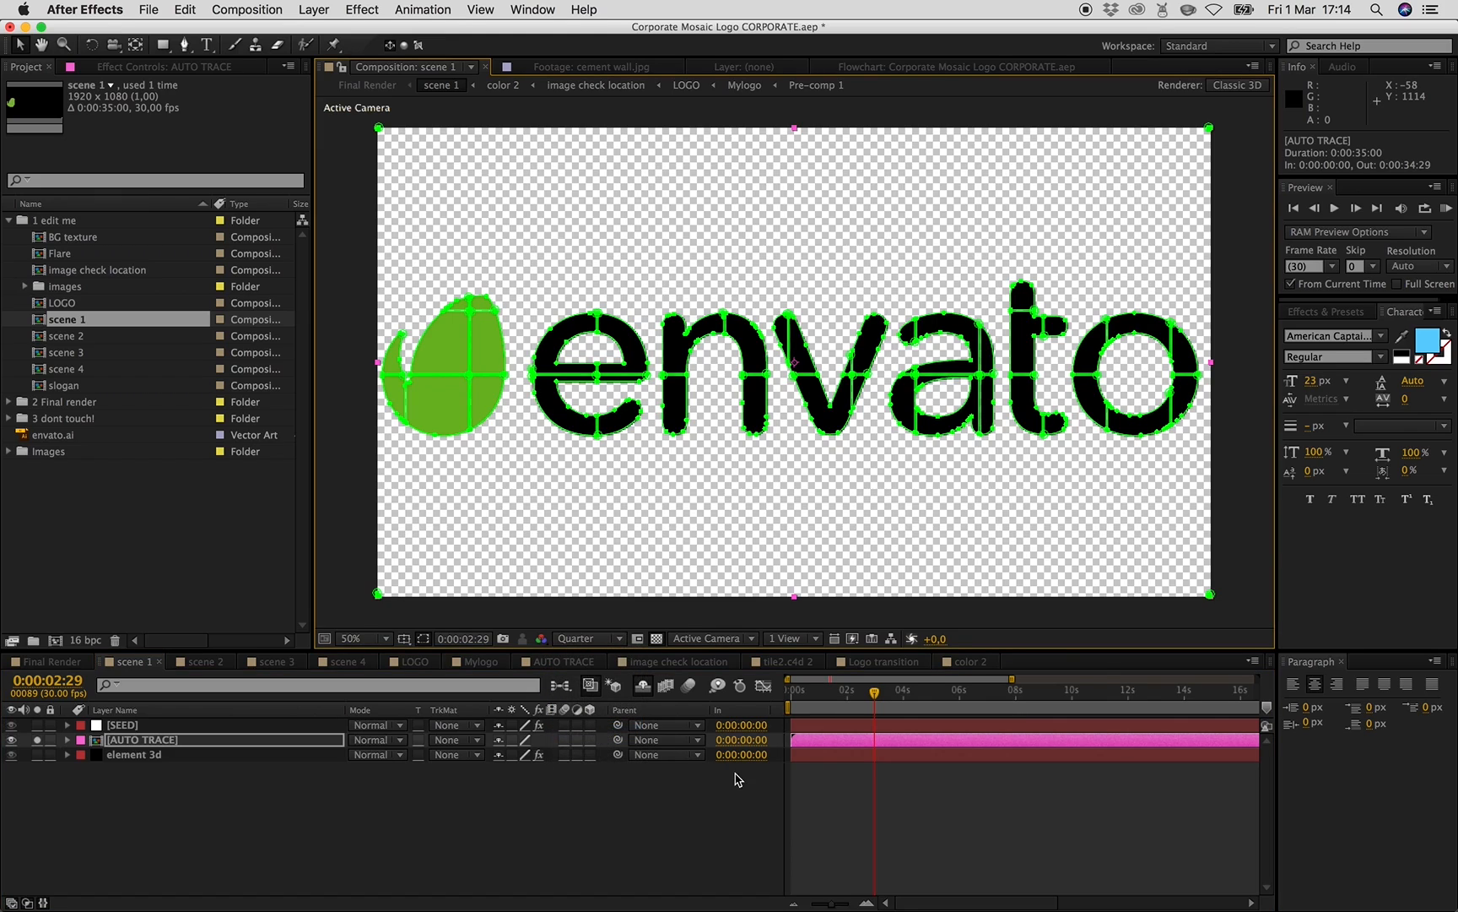
- Hide the AUTO TRACE layer and scrub through the first seconds of scene 1 to preview the mosaic
left_click(11, 740)
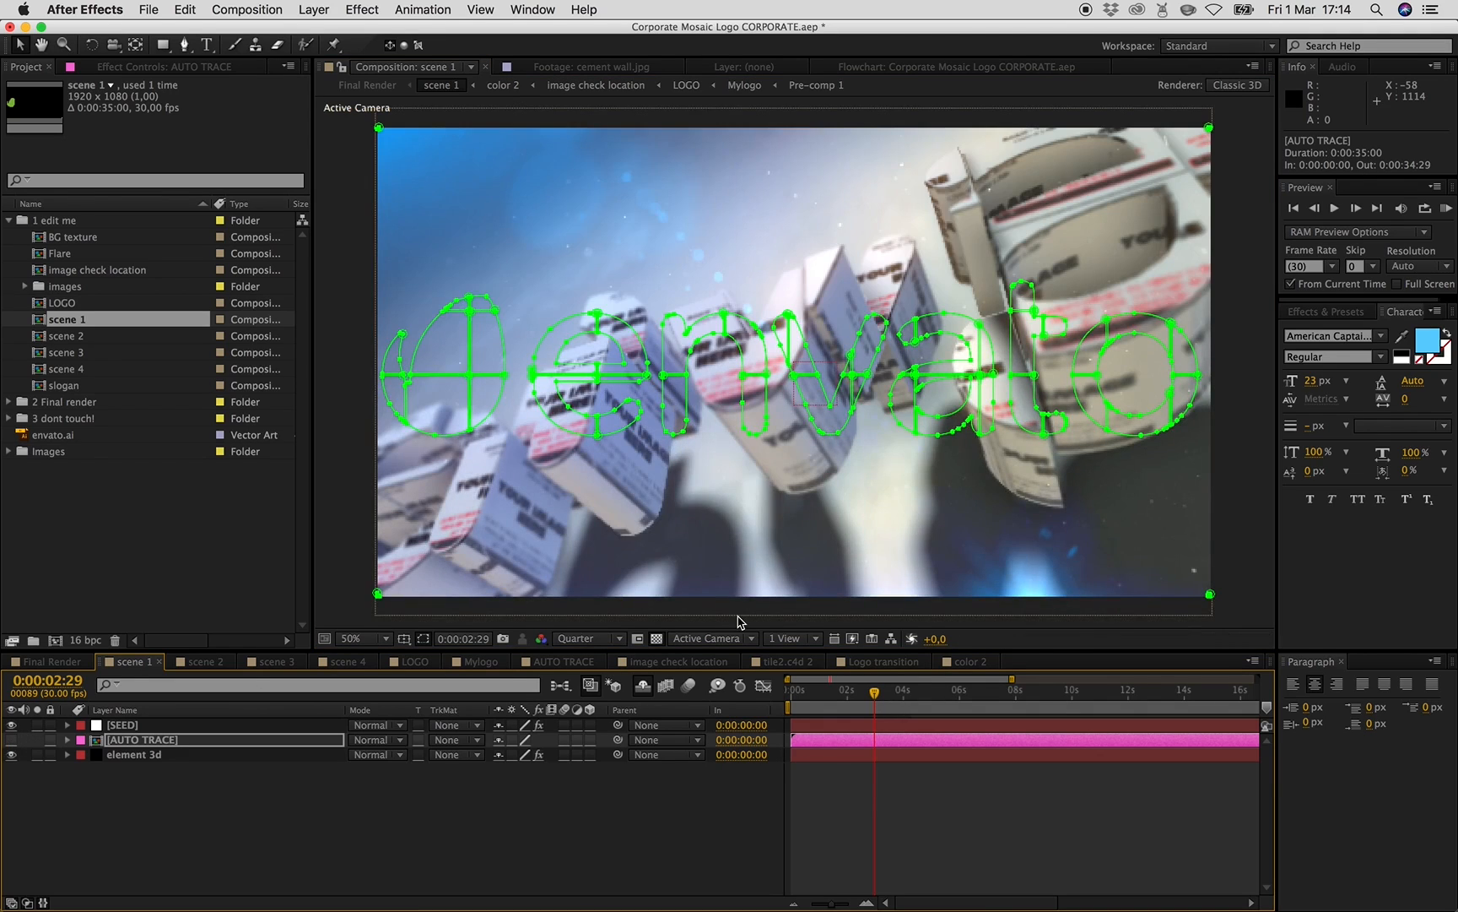
left_click_drag(874, 693, 807, 700)
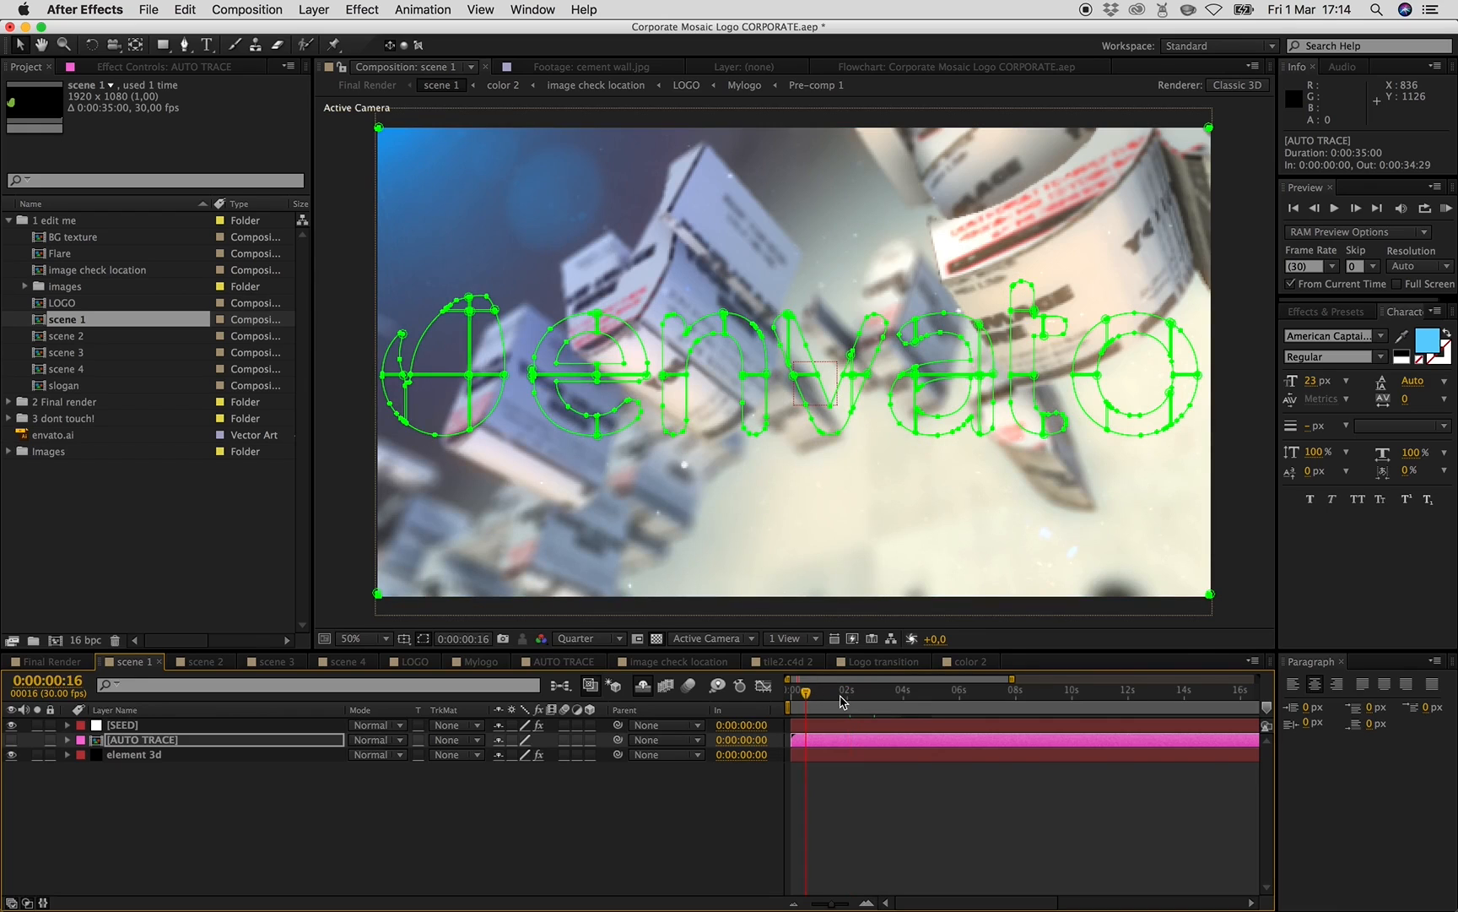
left_click_drag(845, 698, 888, 702)
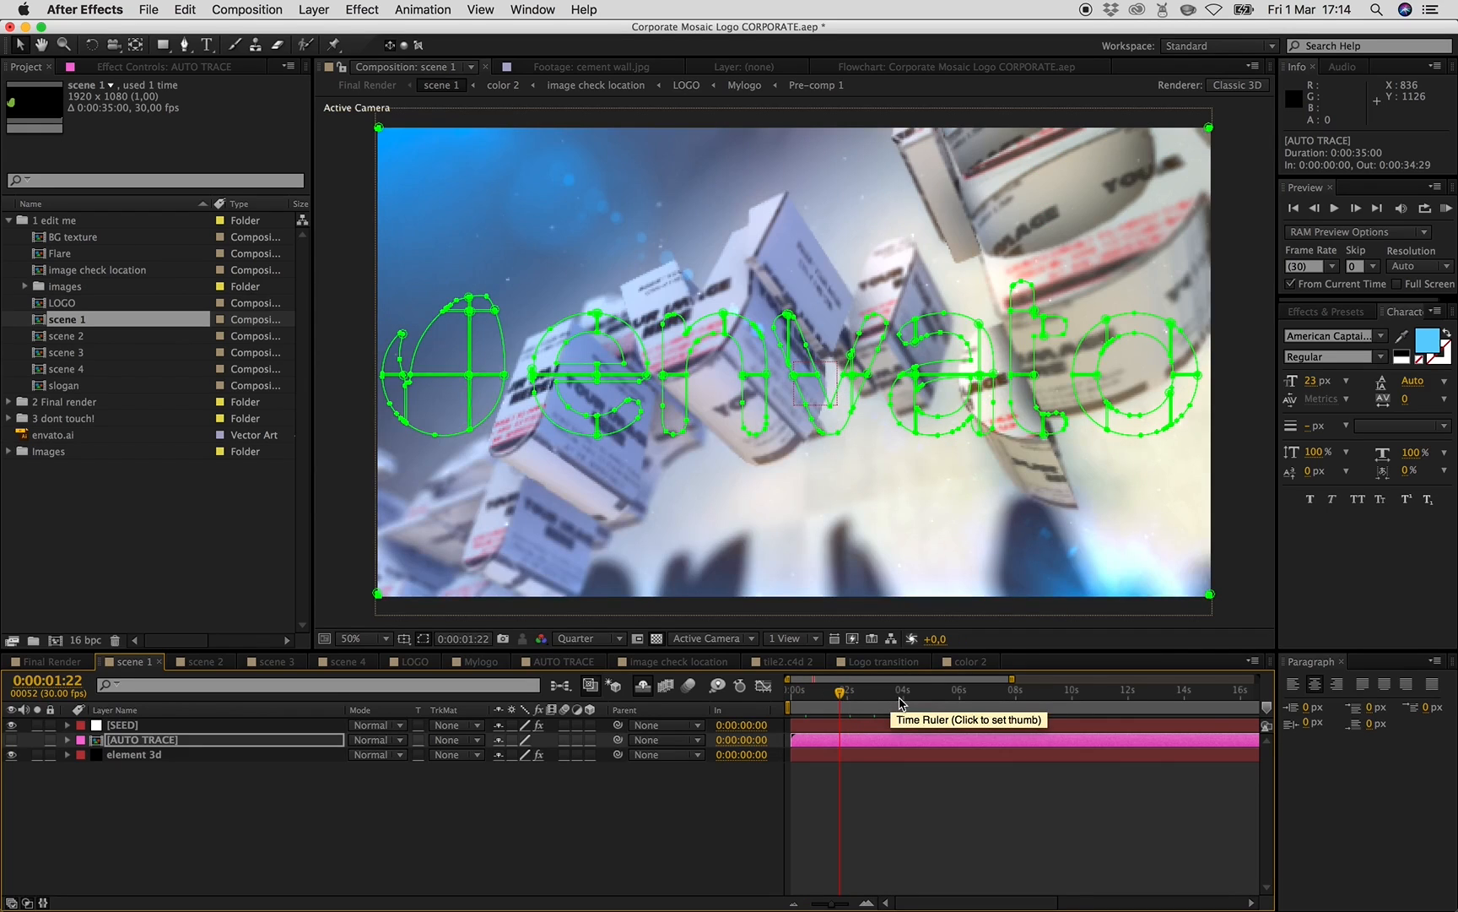
left_click_drag(923, 704, 956, 704)
left_click(832, 700)
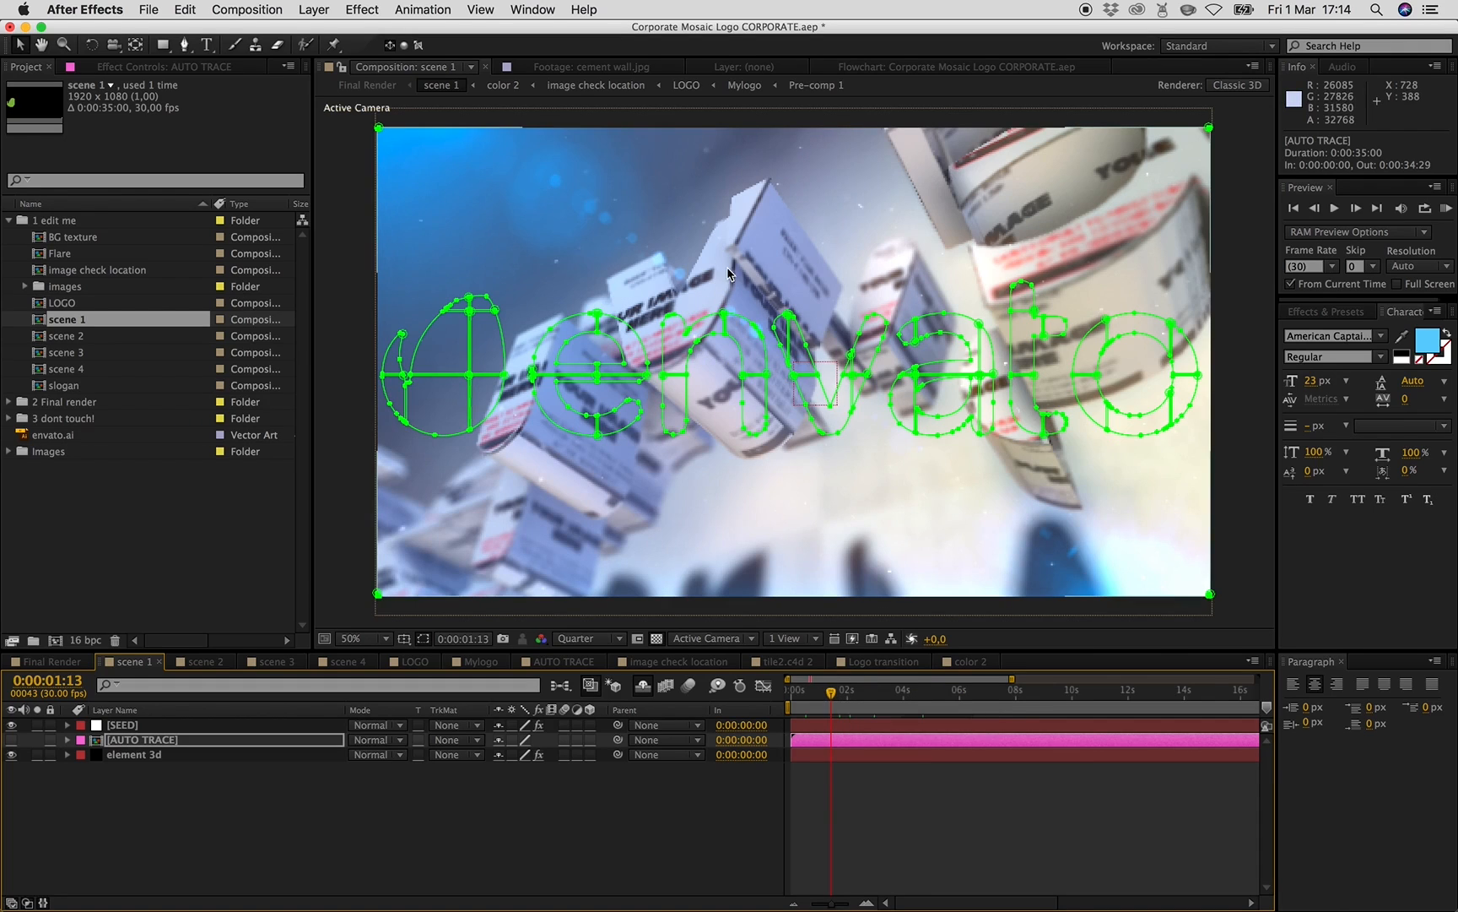
- Set the SEED layer's Slider Control value to 2
left_click(123, 729)
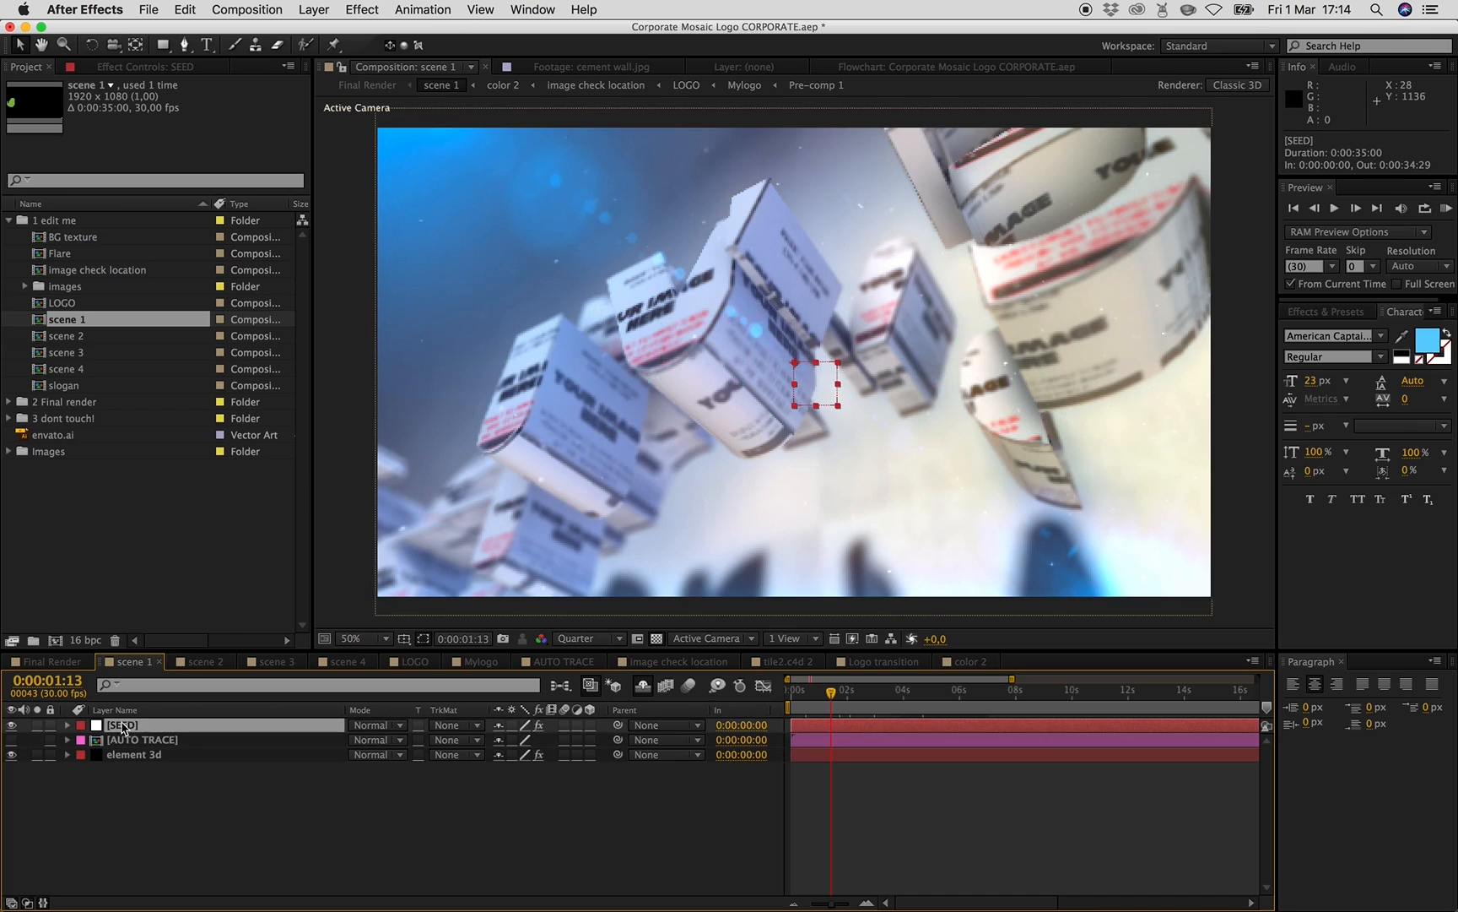
left_click(134, 68)
left_click(181, 115)
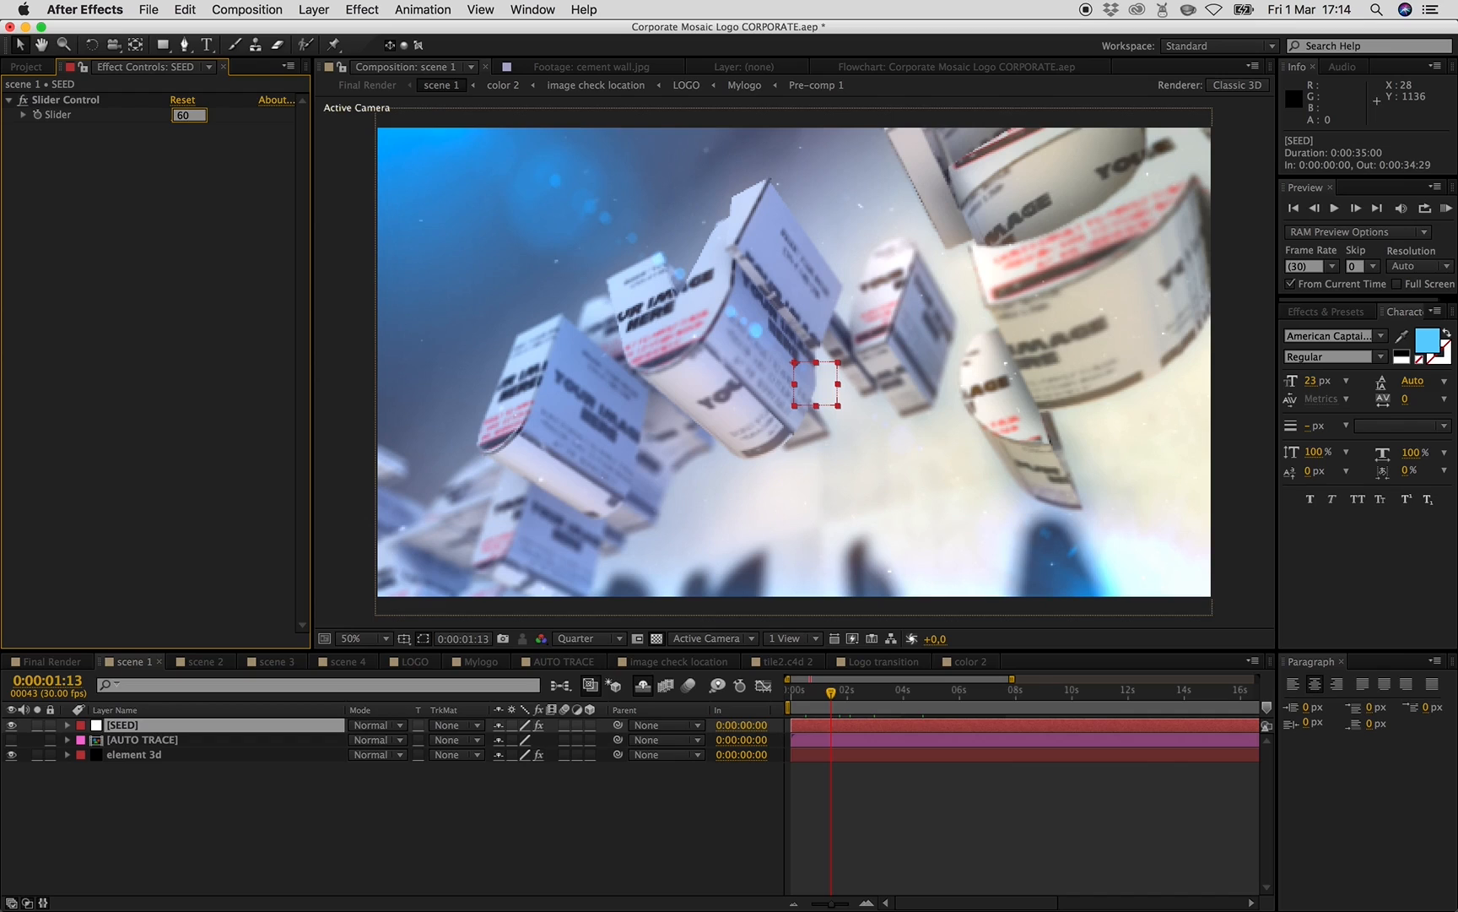
key("Return")
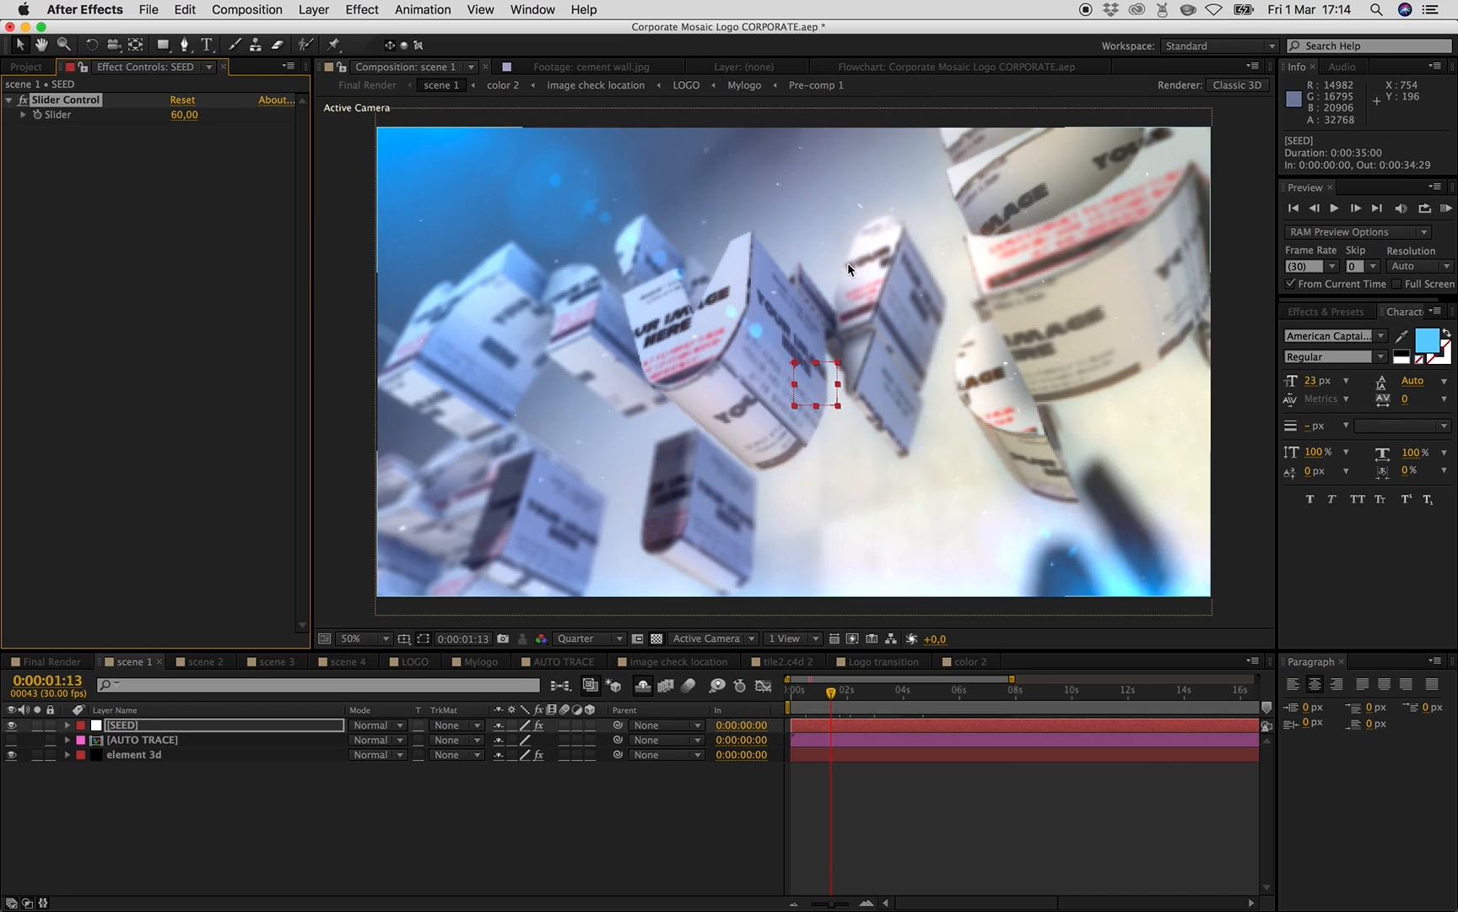
left_click(185, 115)
type("2")
key("Return")
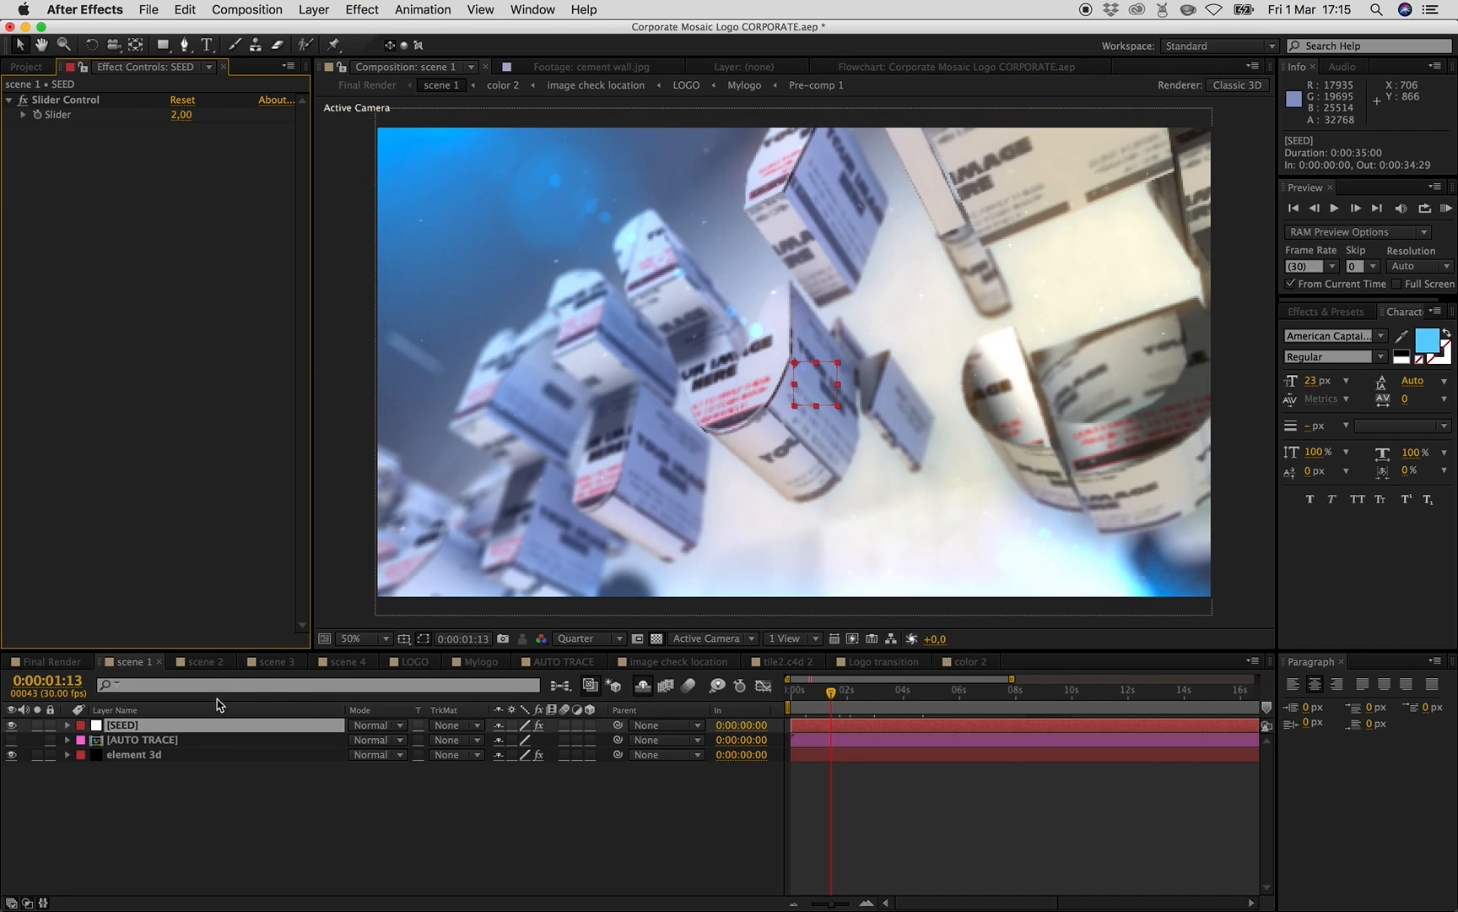
- Paste the copied masks onto the AUTO TRACE layer in scene 2
left_click(202, 662)
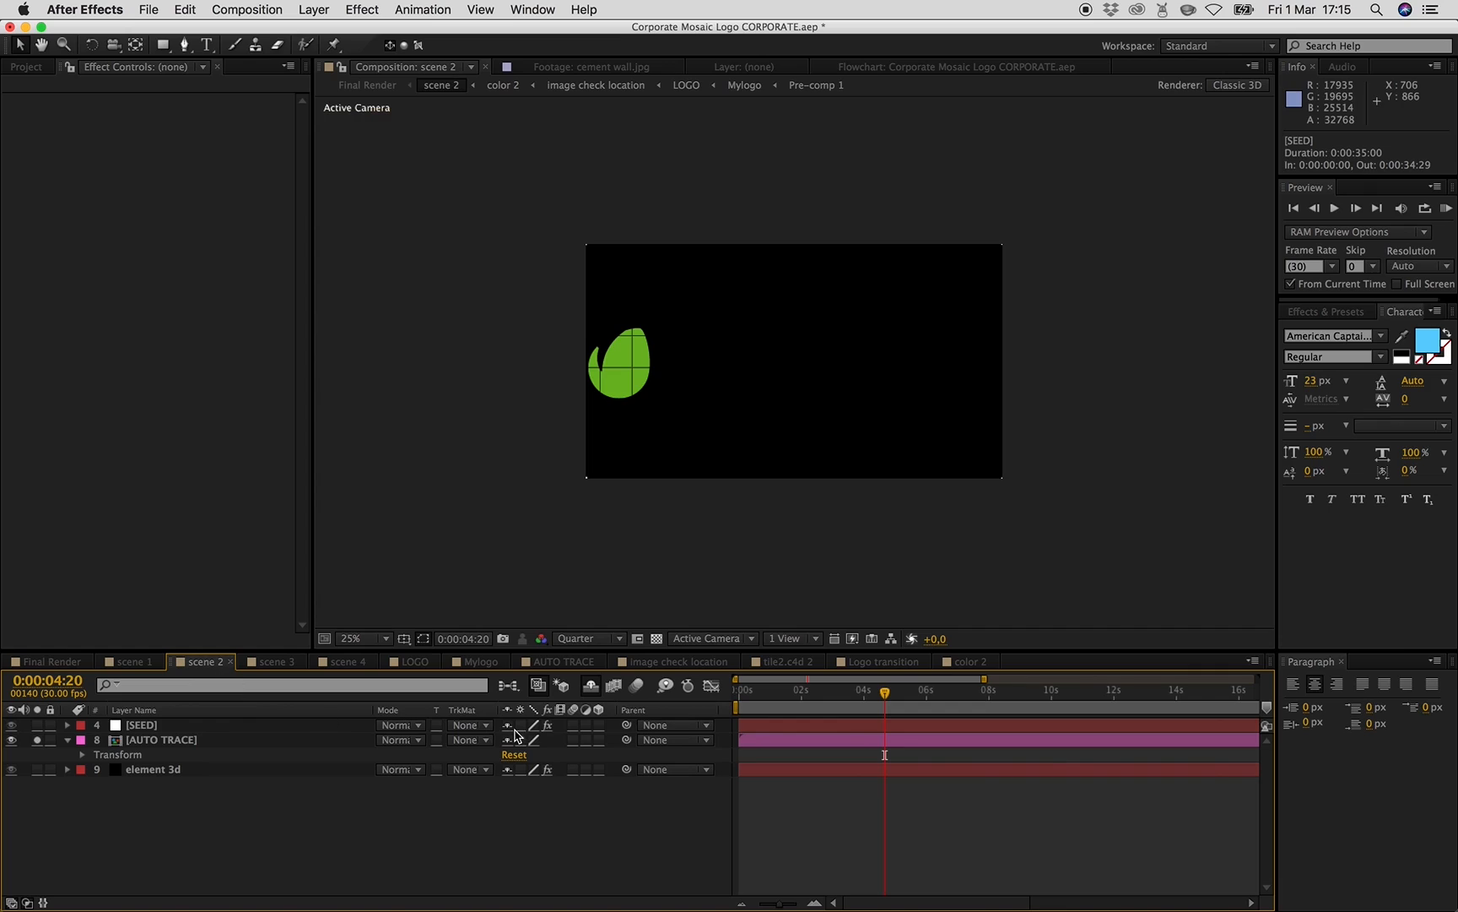
left_click(181, 744)
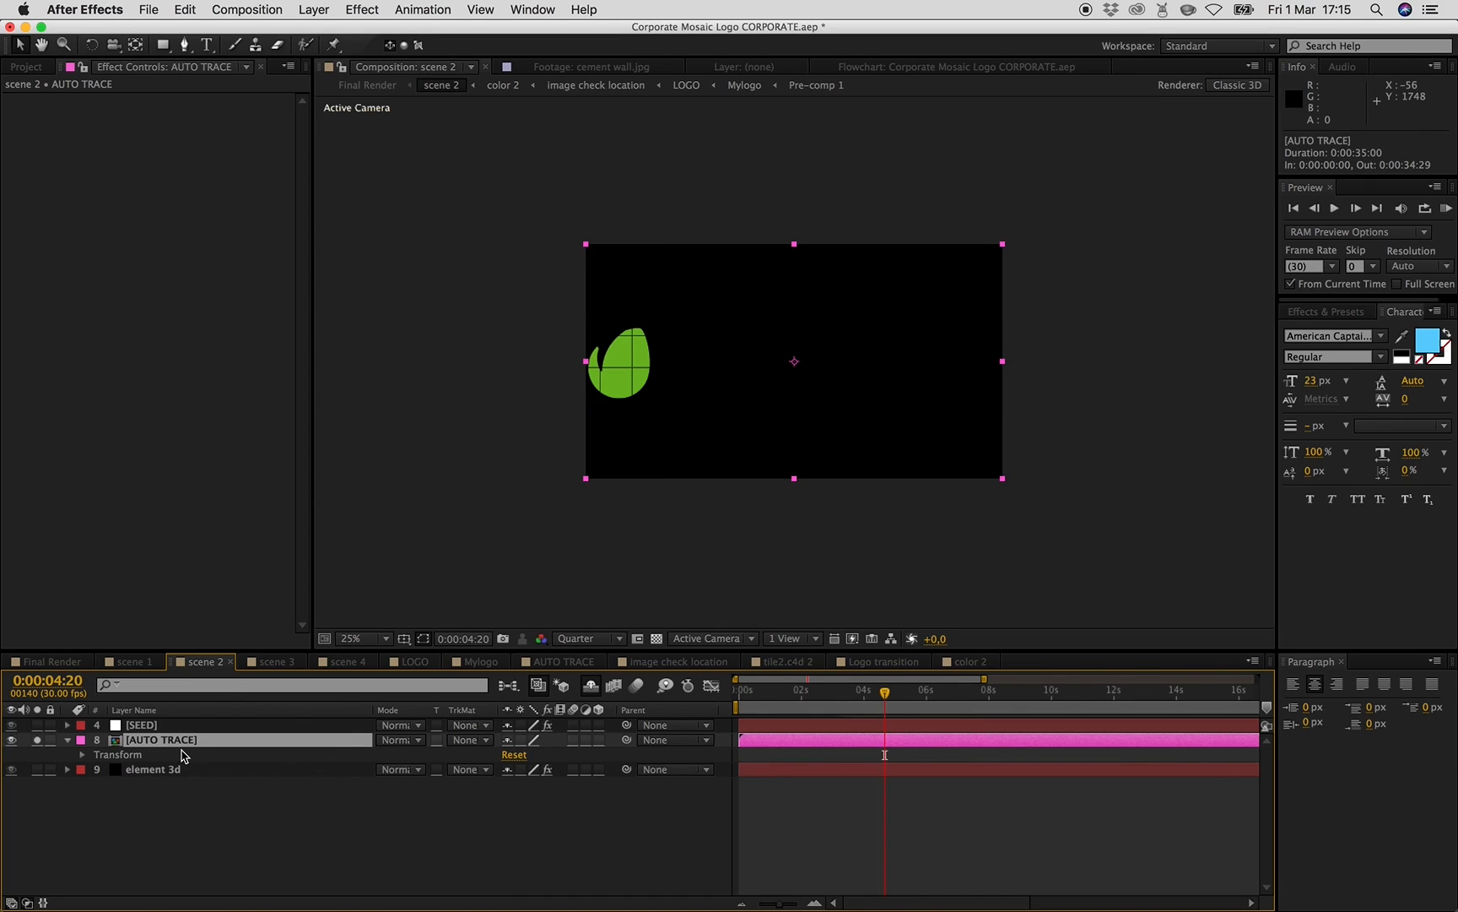
left_click(185, 10)
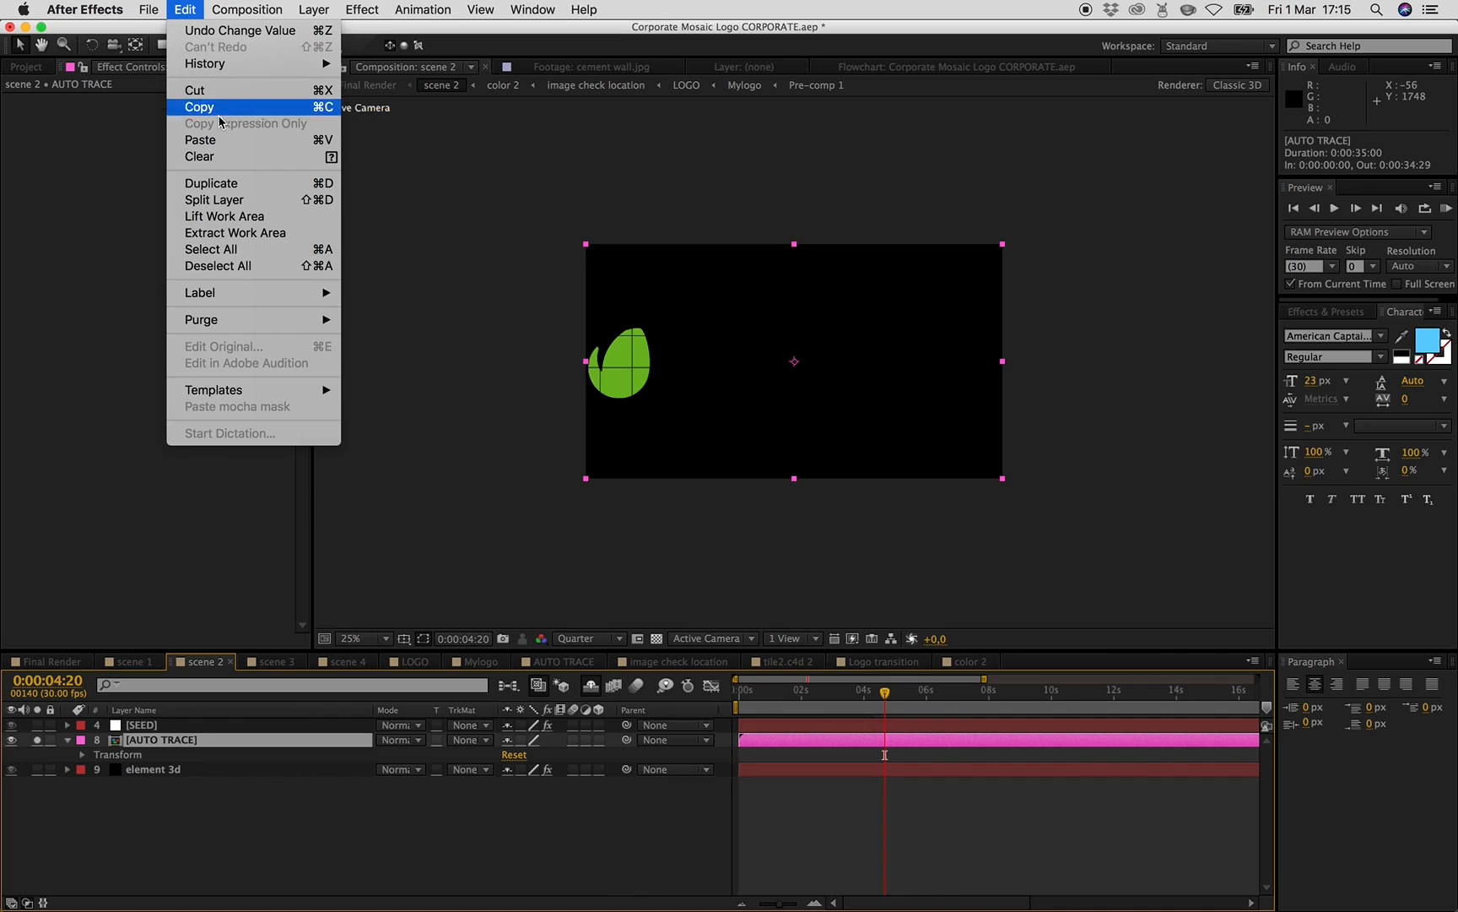
left_click(224, 140)
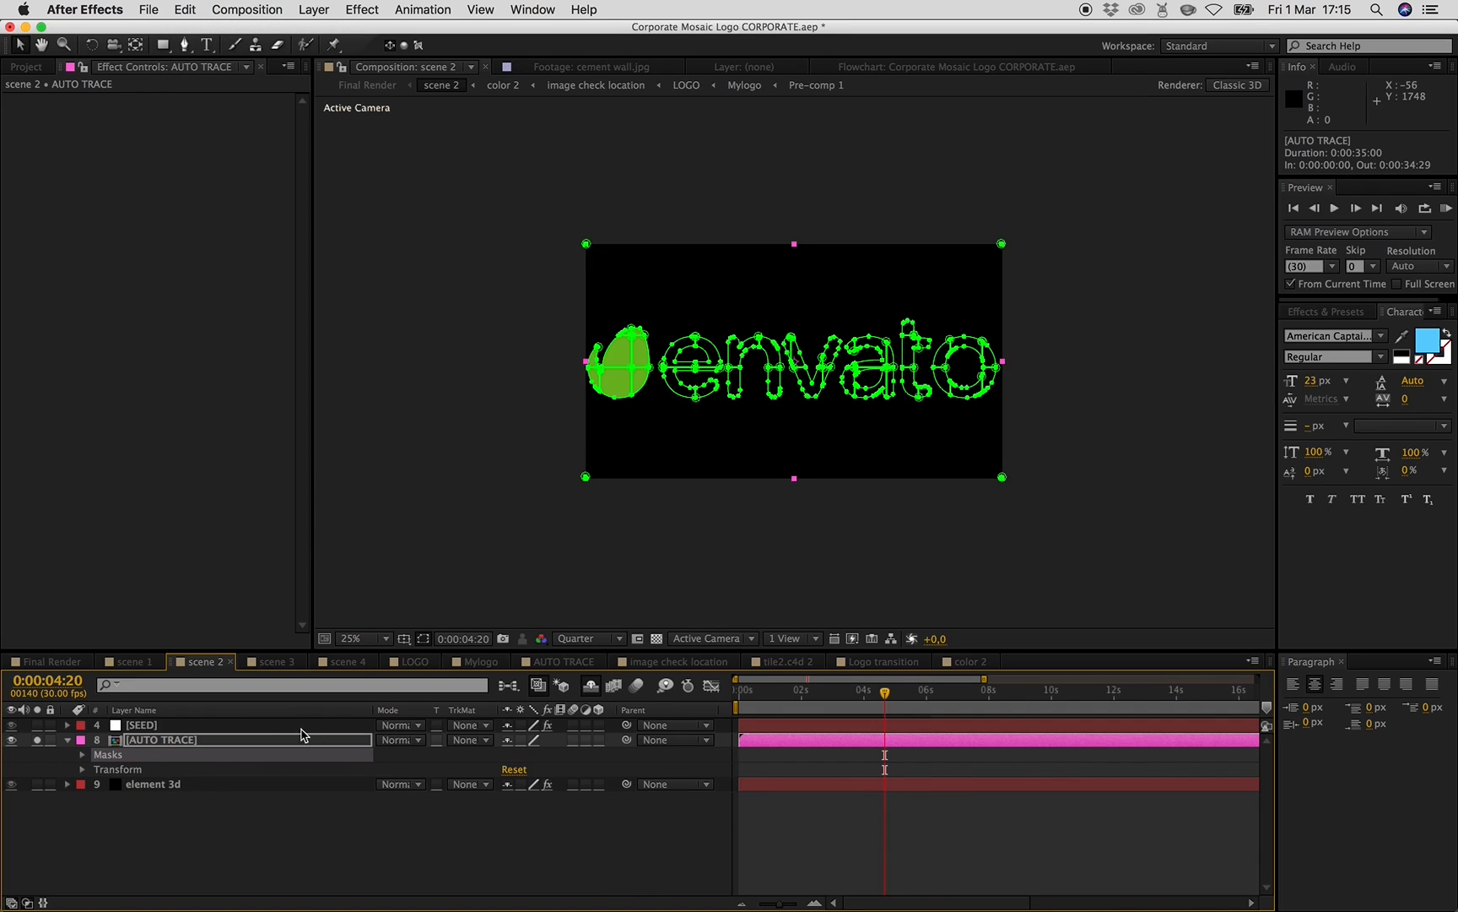
- Paste the copied masks onto the AUTO TRACE layer in scene 3
left_click(278, 662)
left_click(167, 742)
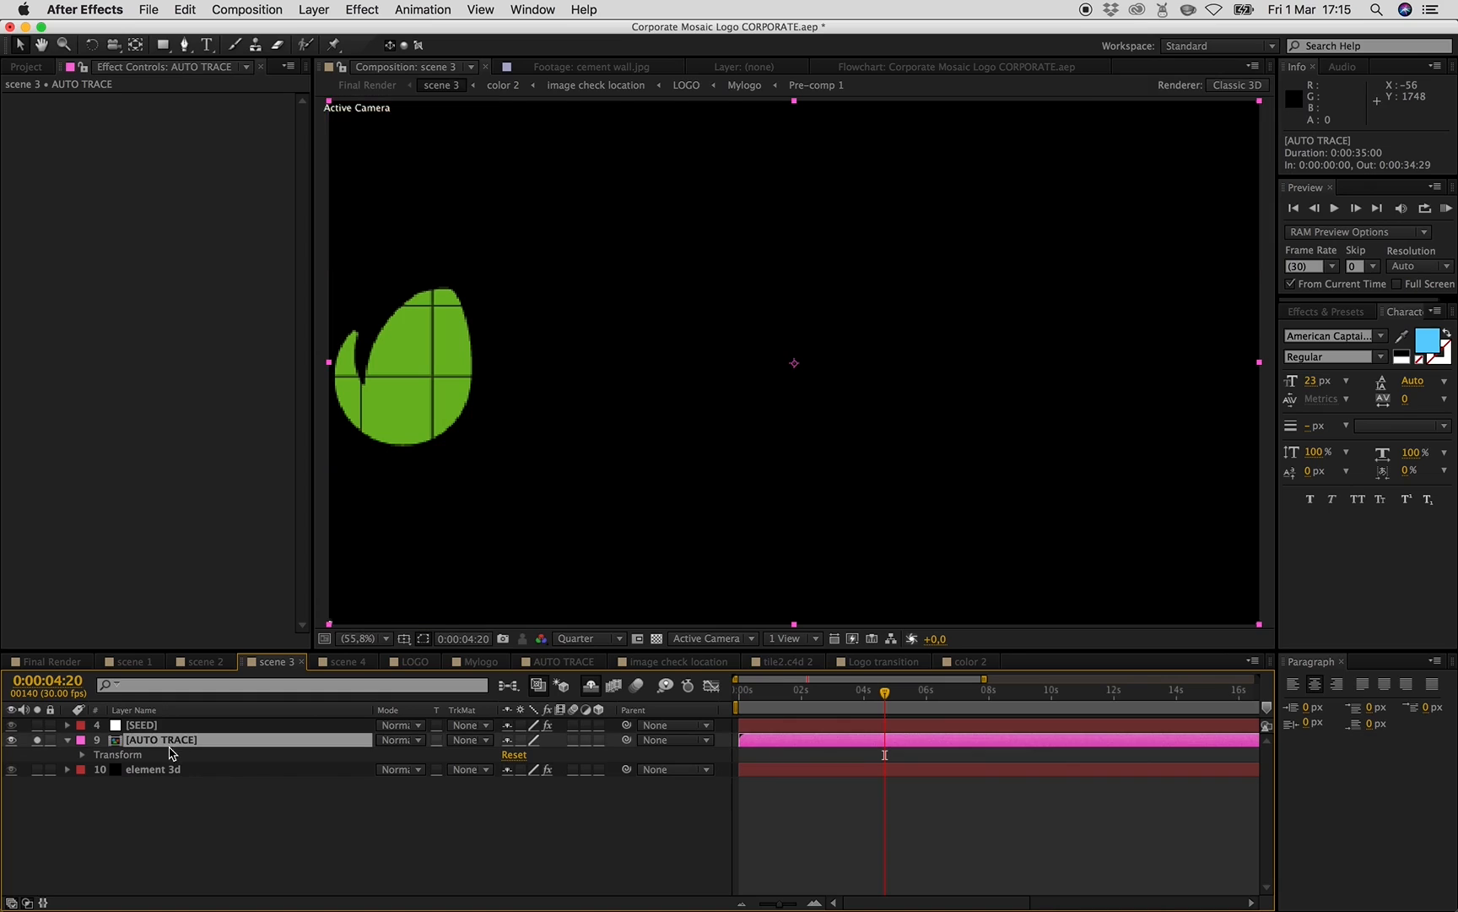
left_click(216, 8)
mouse_move(185, 9)
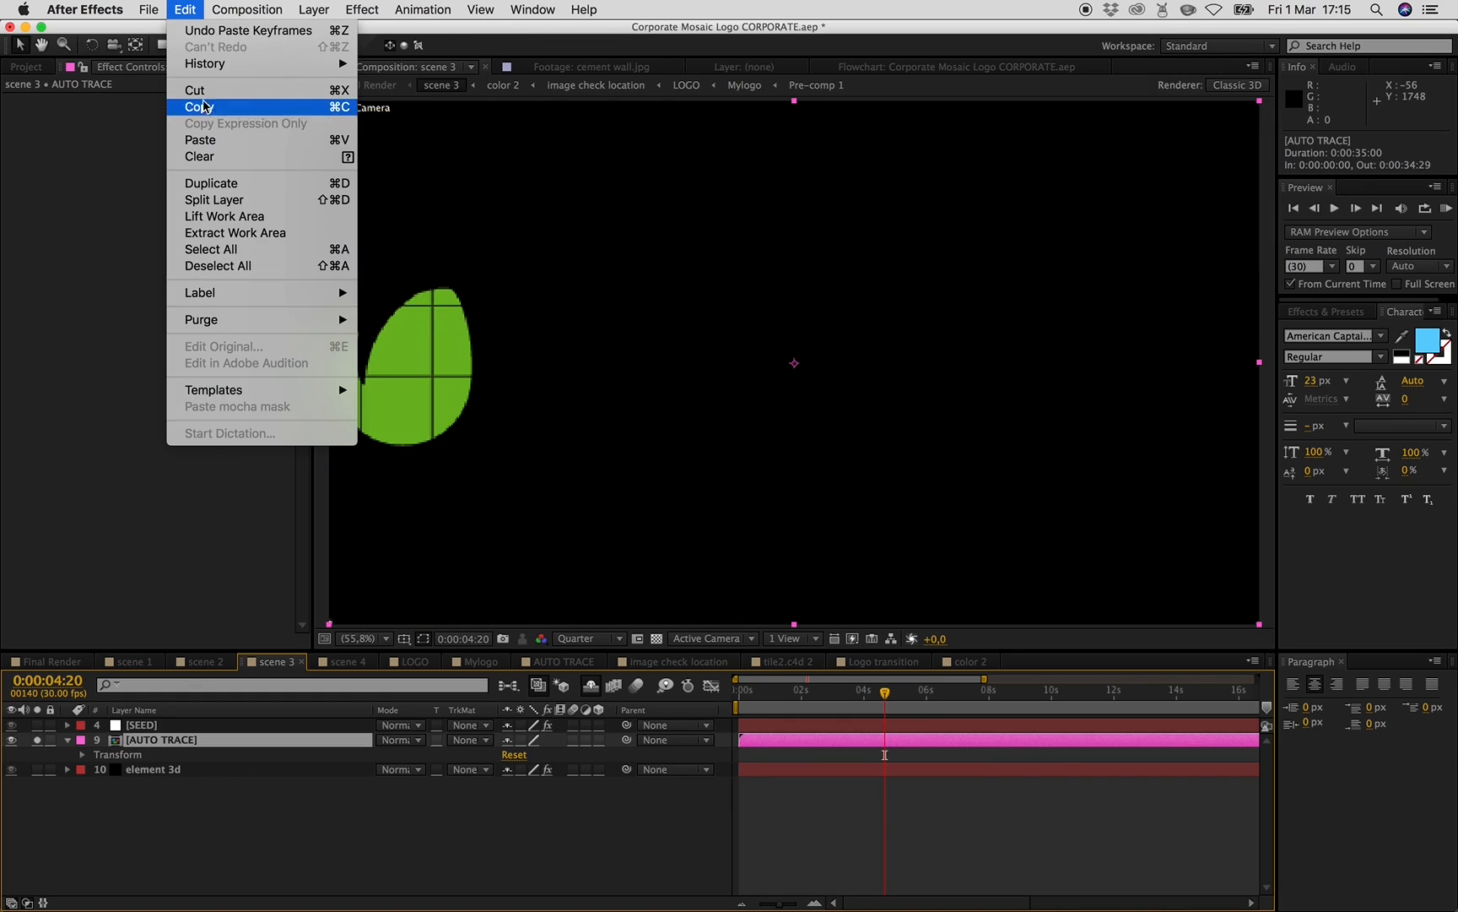
left_click(224, 140)
- Paste the copied masks onto the AUTO TRACE layer in scene 4 and hide that layer
left_click(360, 662)
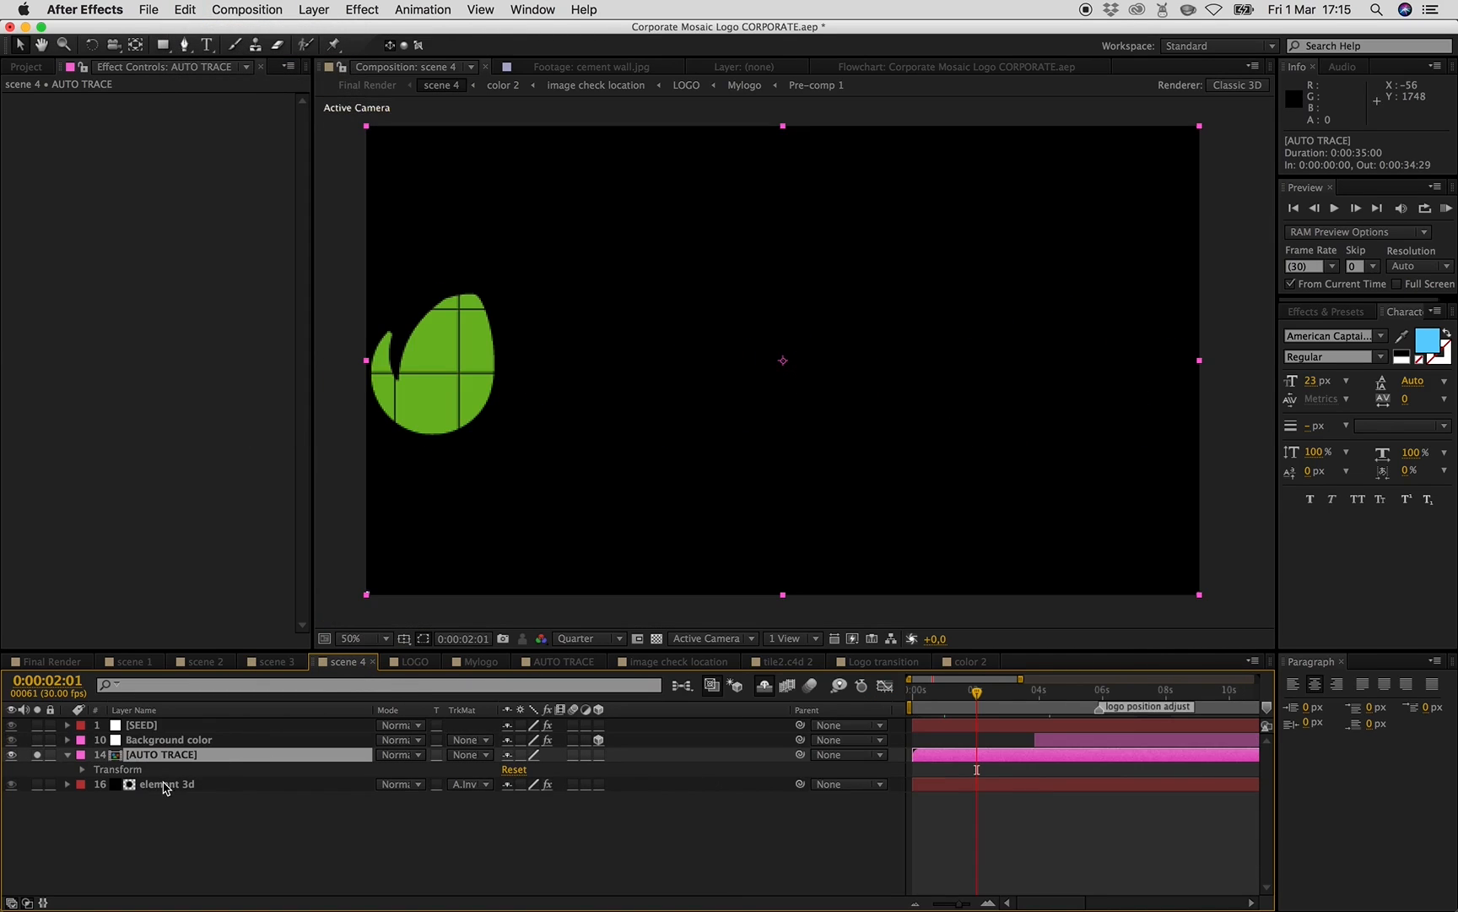
left_click(185, 8)
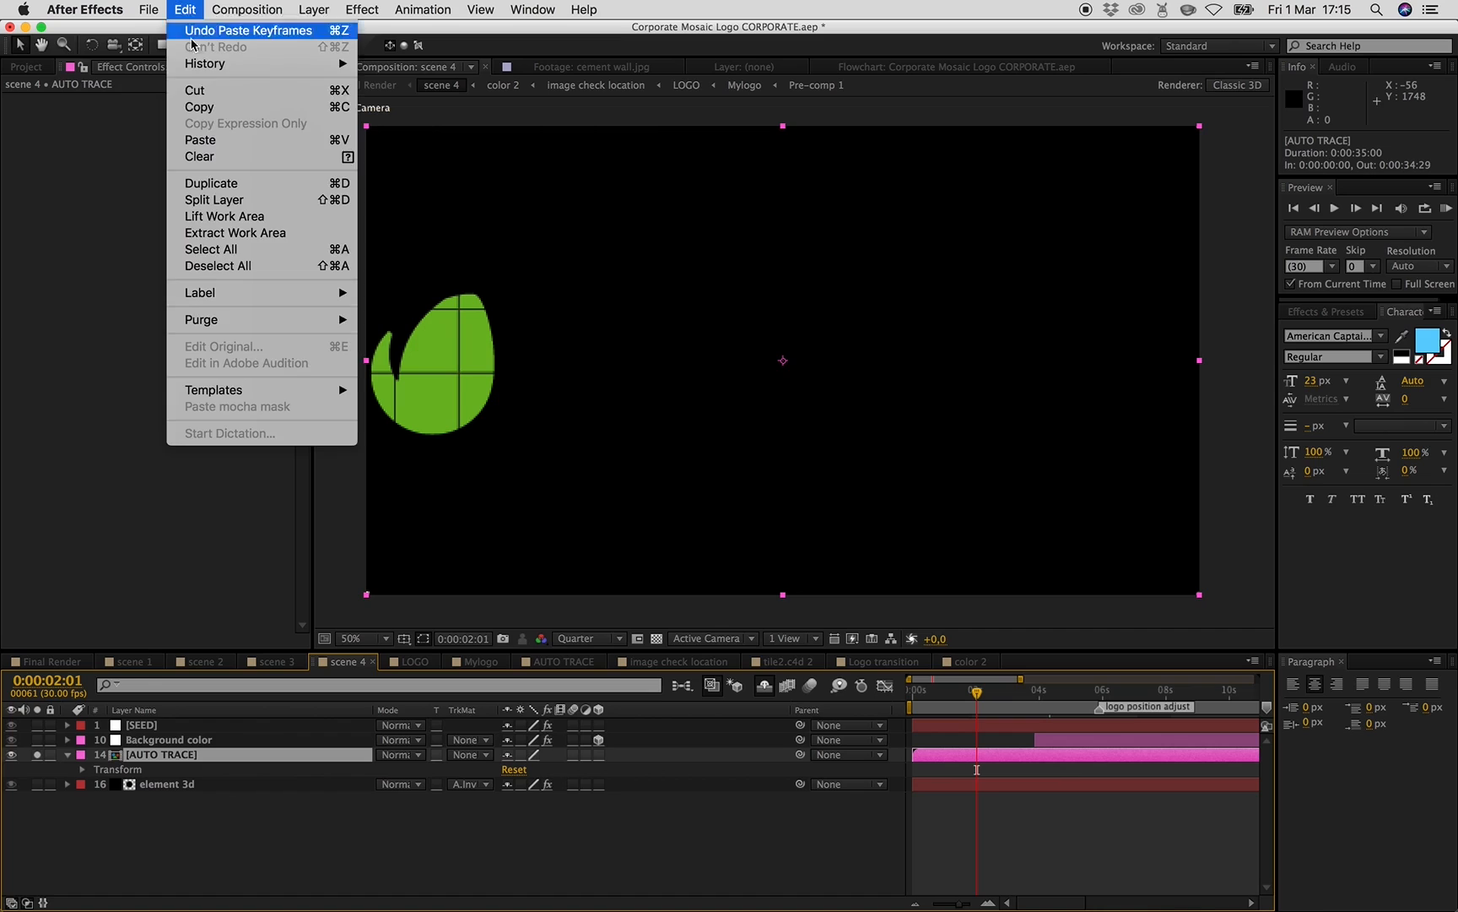
left_click(227, 140)
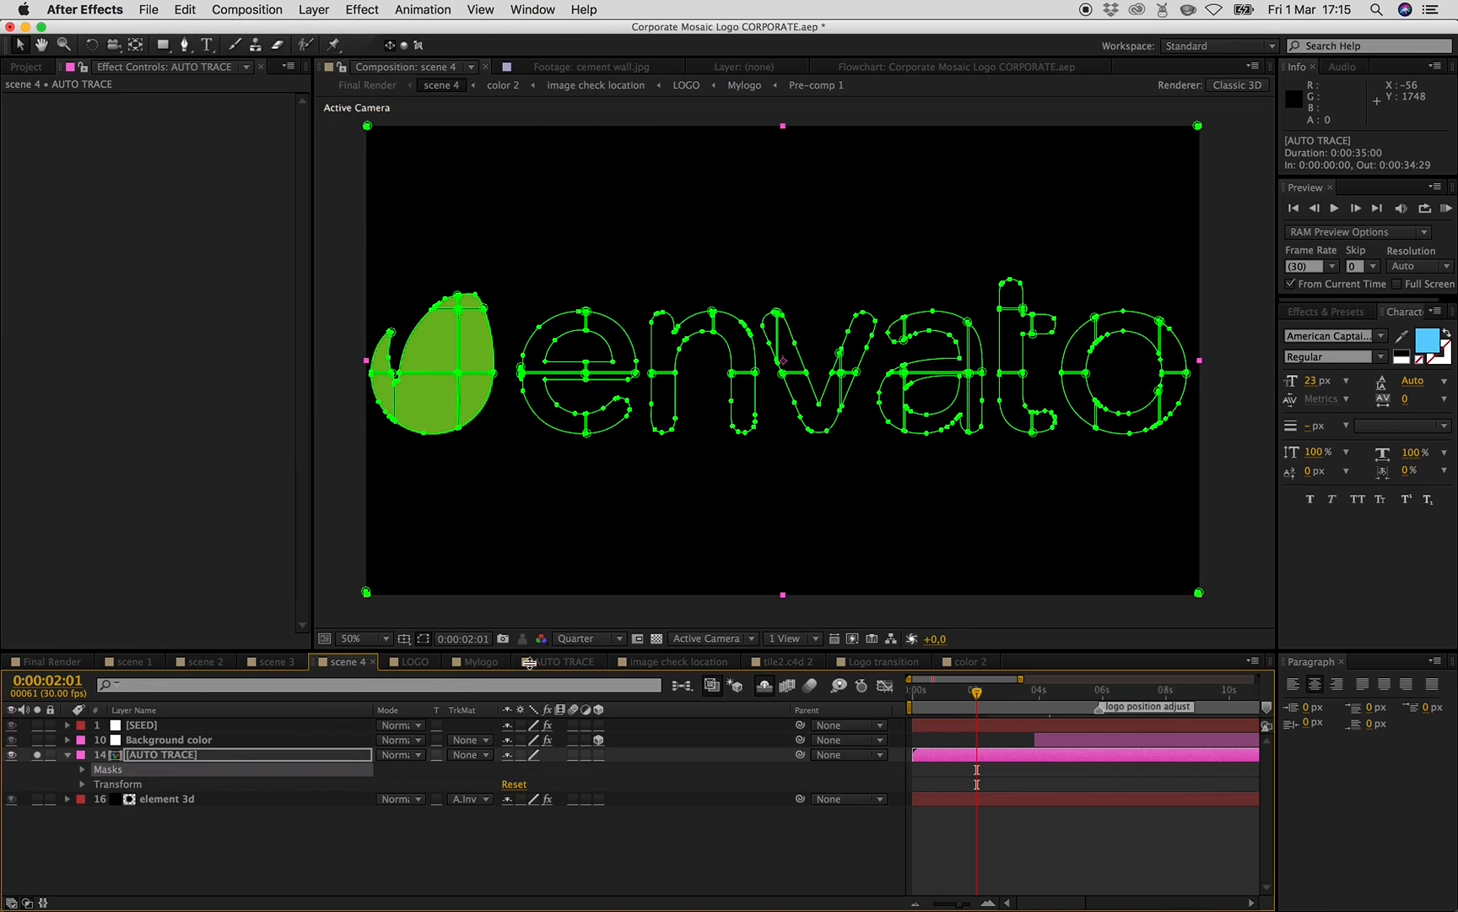
left_click(11, 755)
- Hide the AUTO TRACE layer in scene 2
left_click(278, 662)
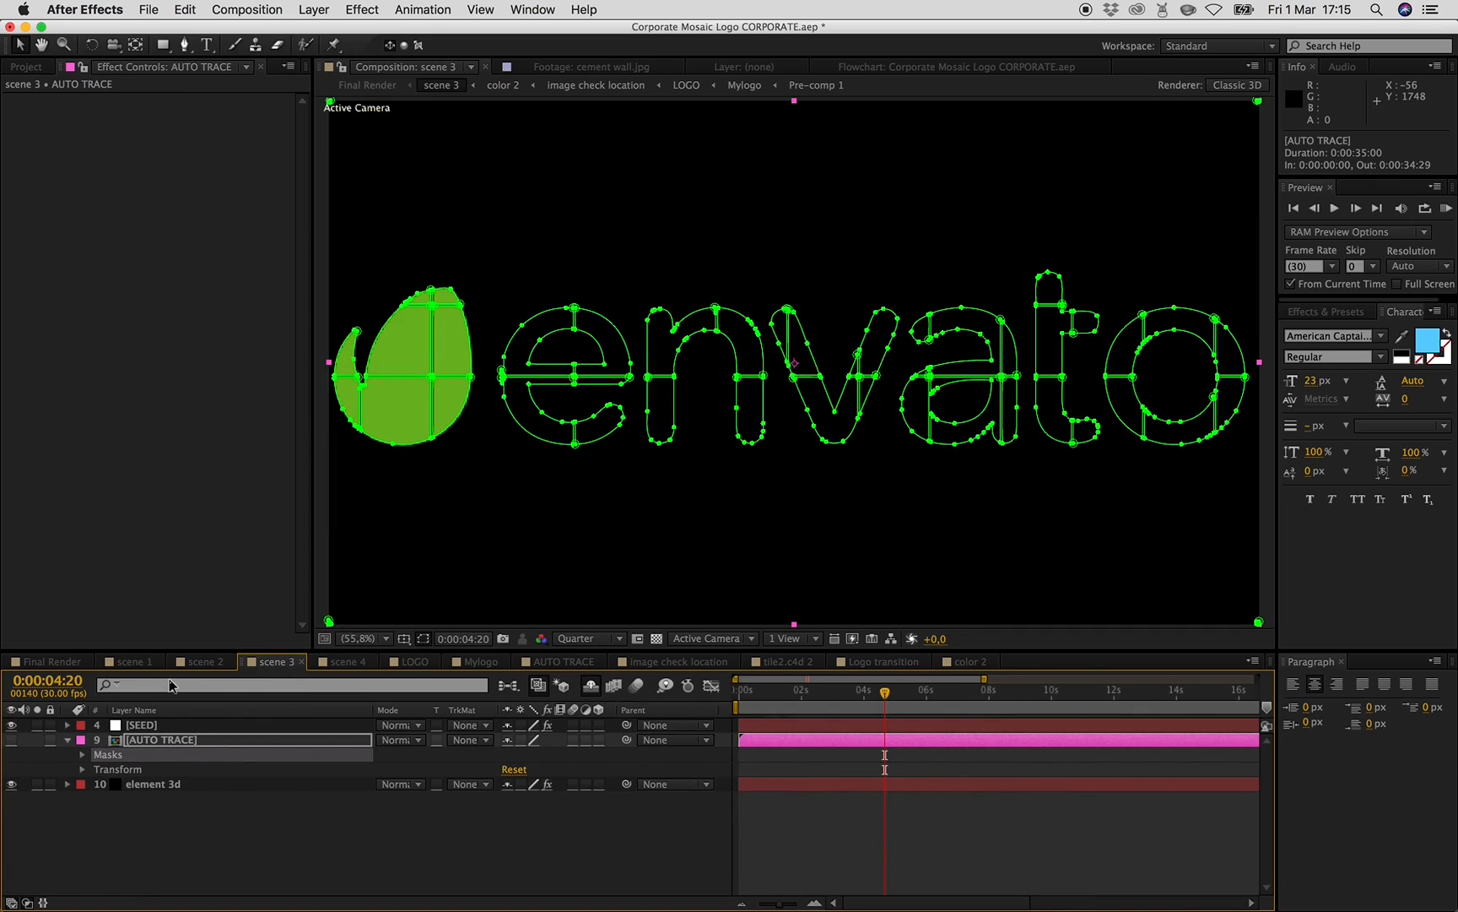
left_click(200, 662)
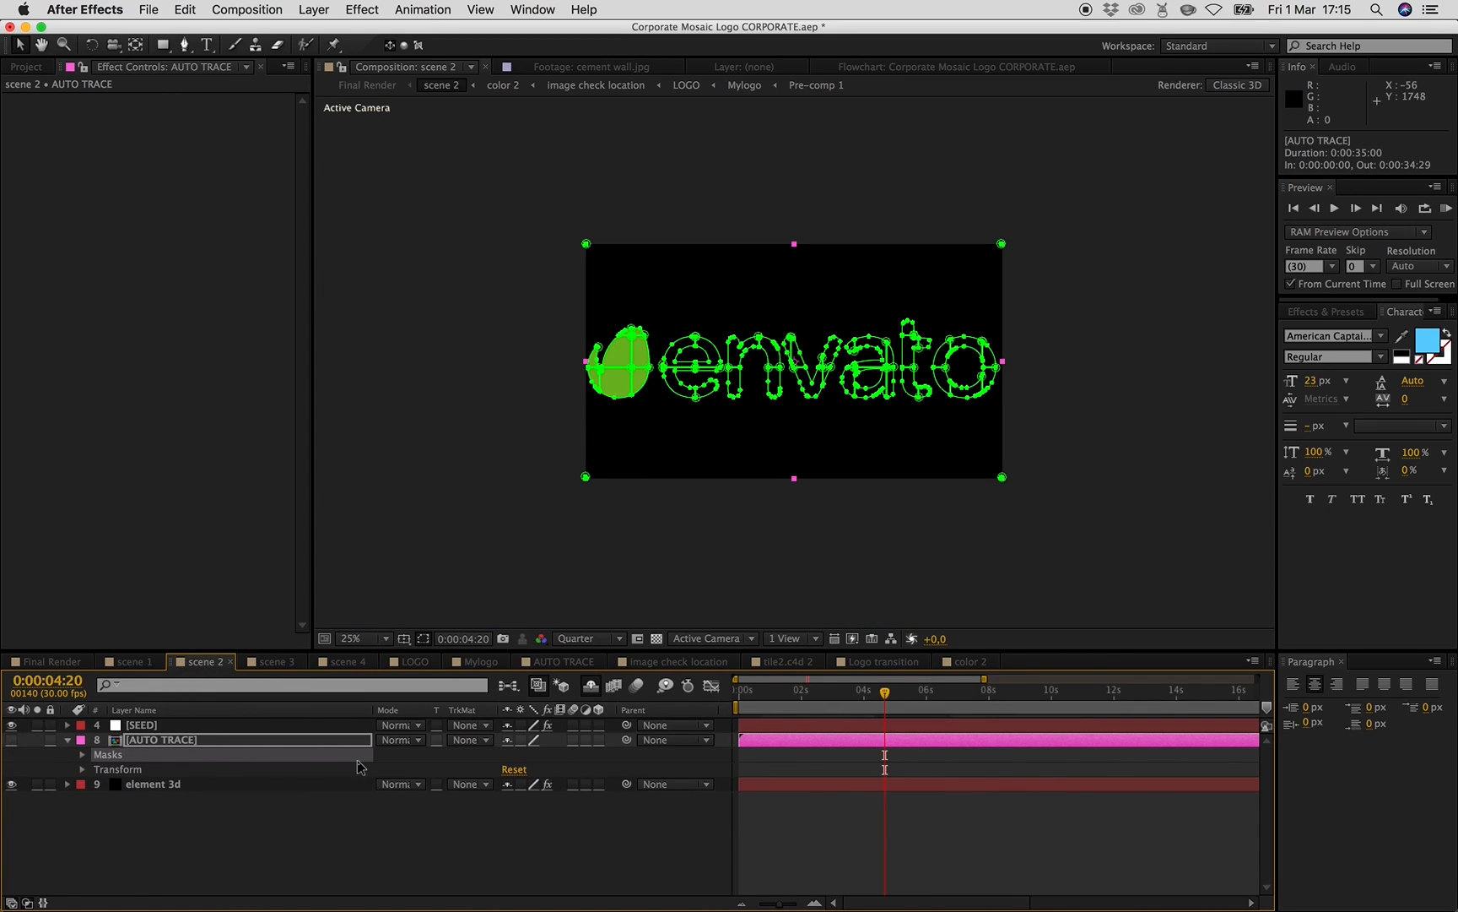
left_click(596, 854)
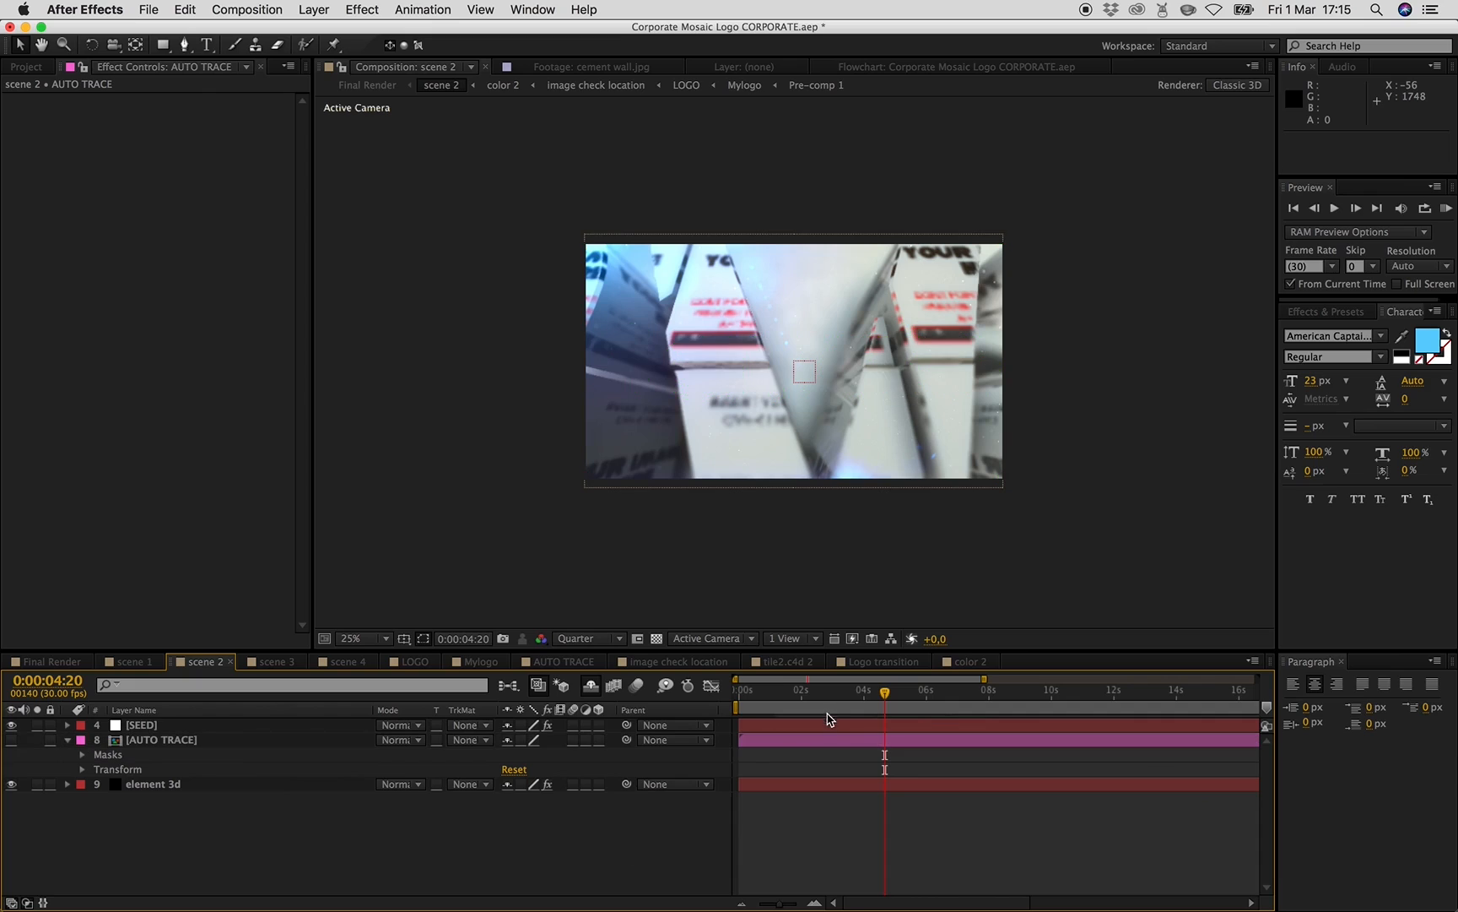
- Scrub scene 2 to about 1 second and set the SEED layer's Slider value to 27
left_click(774, 692)
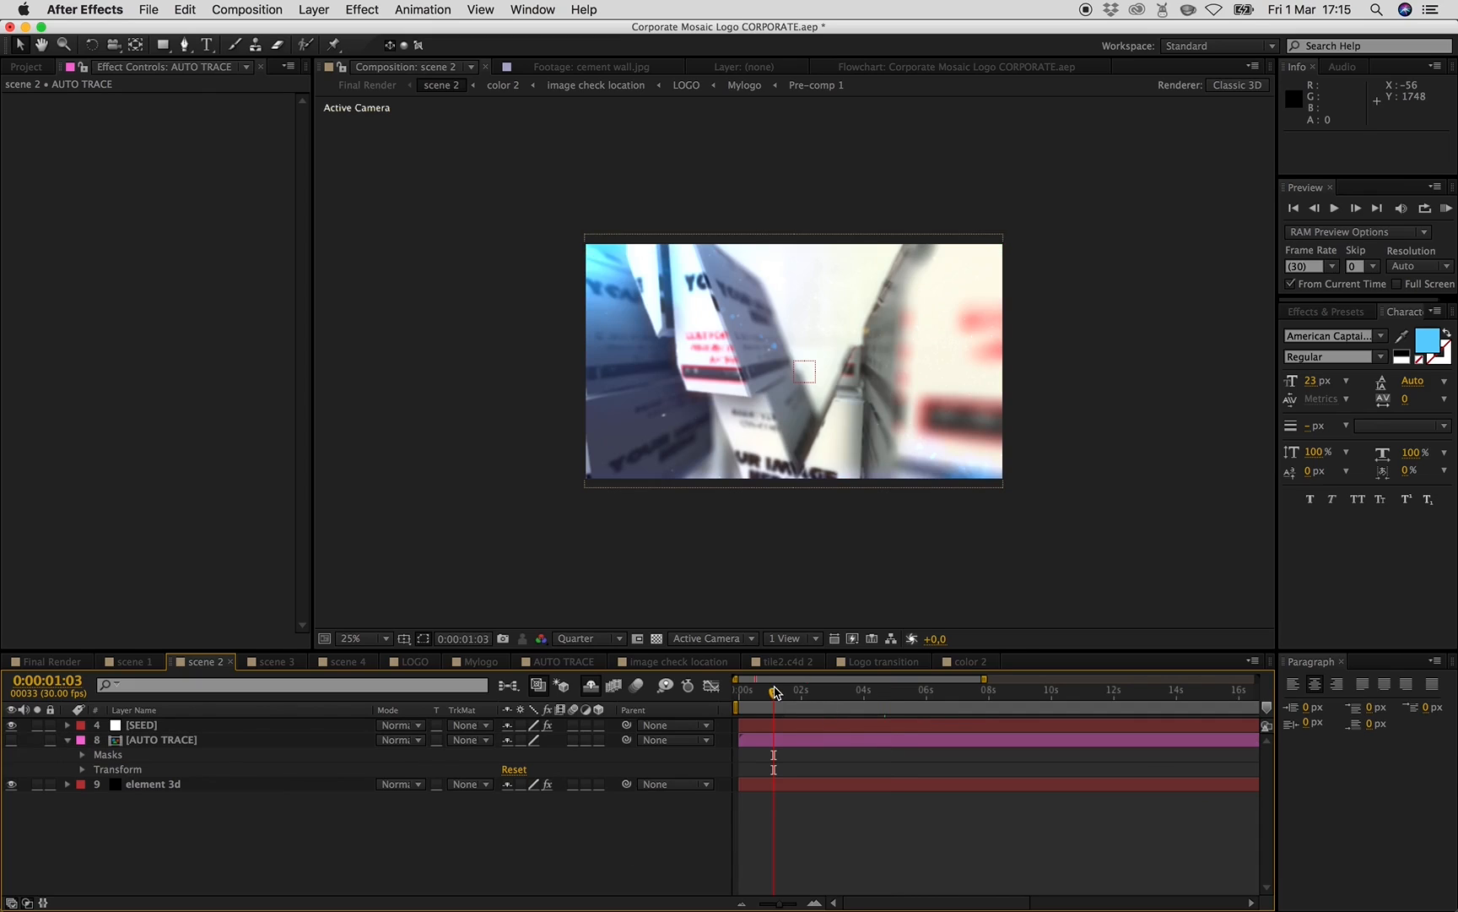
left_click(841, 689)
left_click(875, 691)
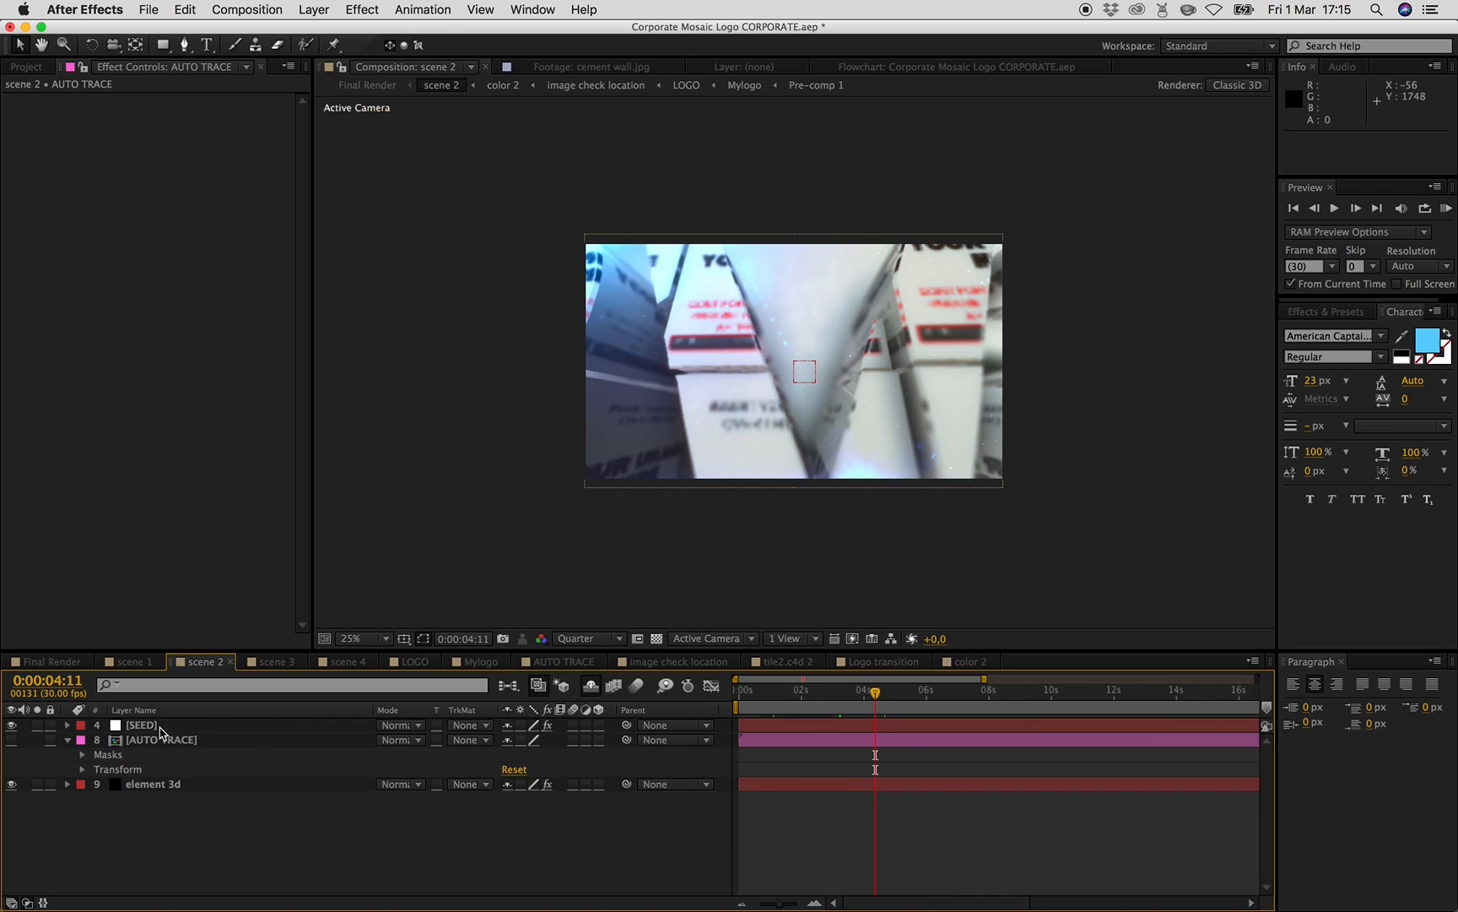
left_click(775, 692)
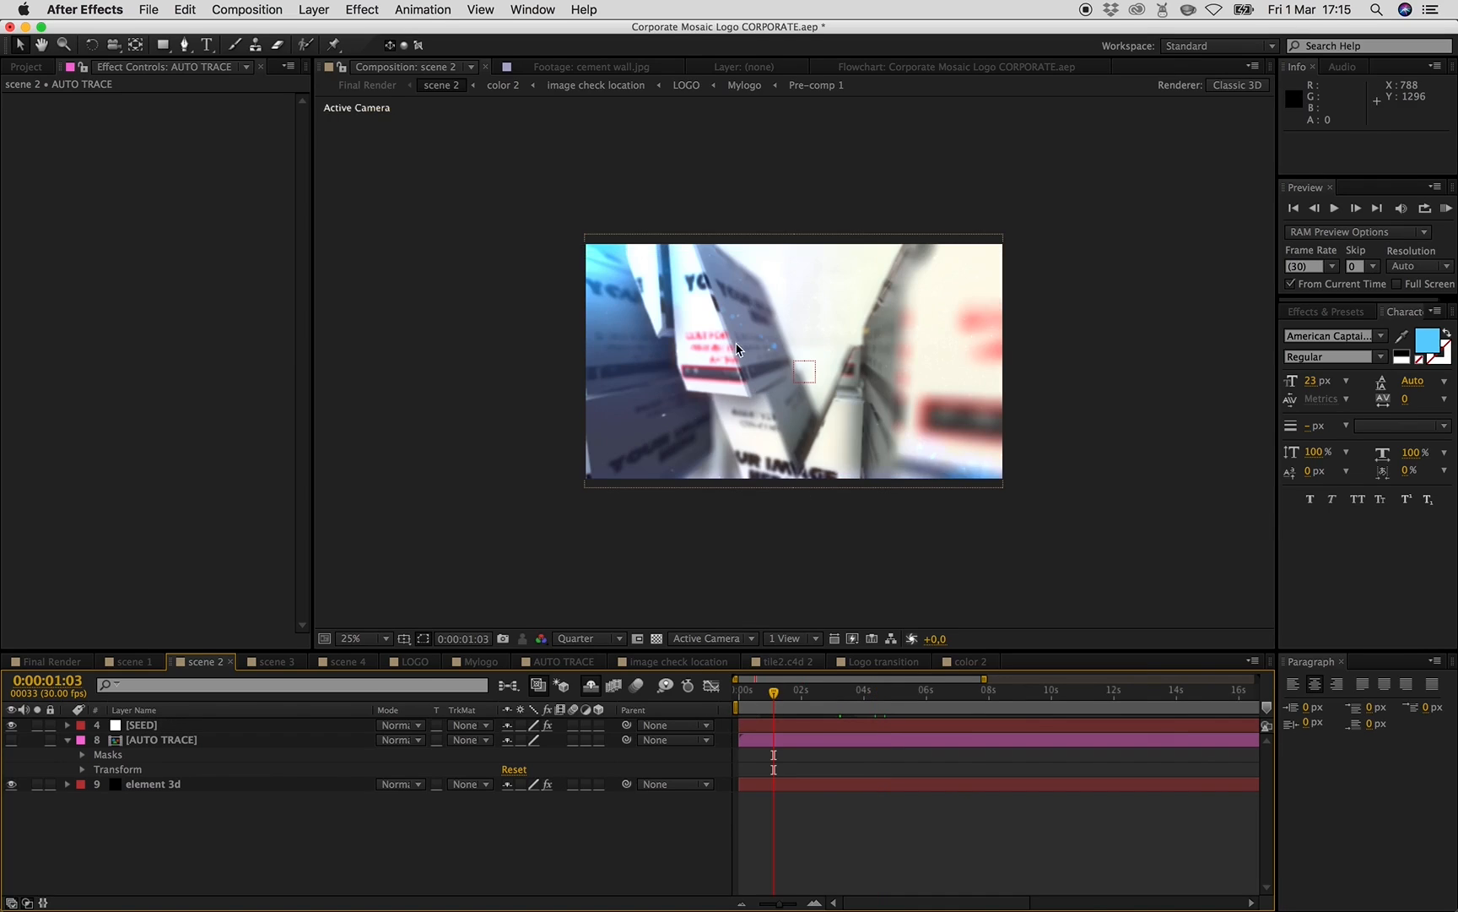
left_click(139, 726)
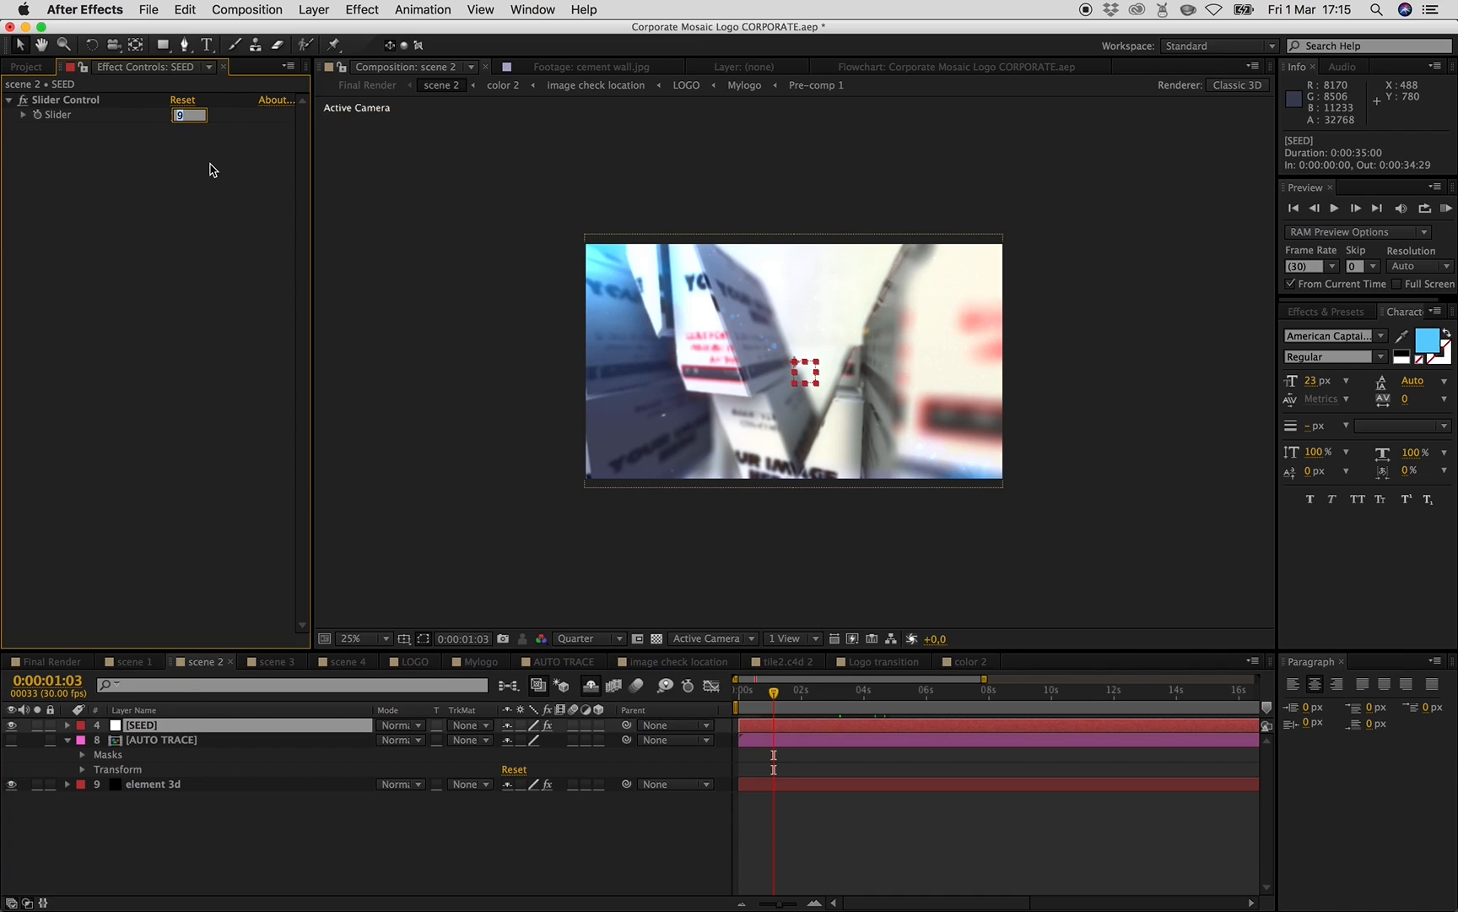
key("Return")
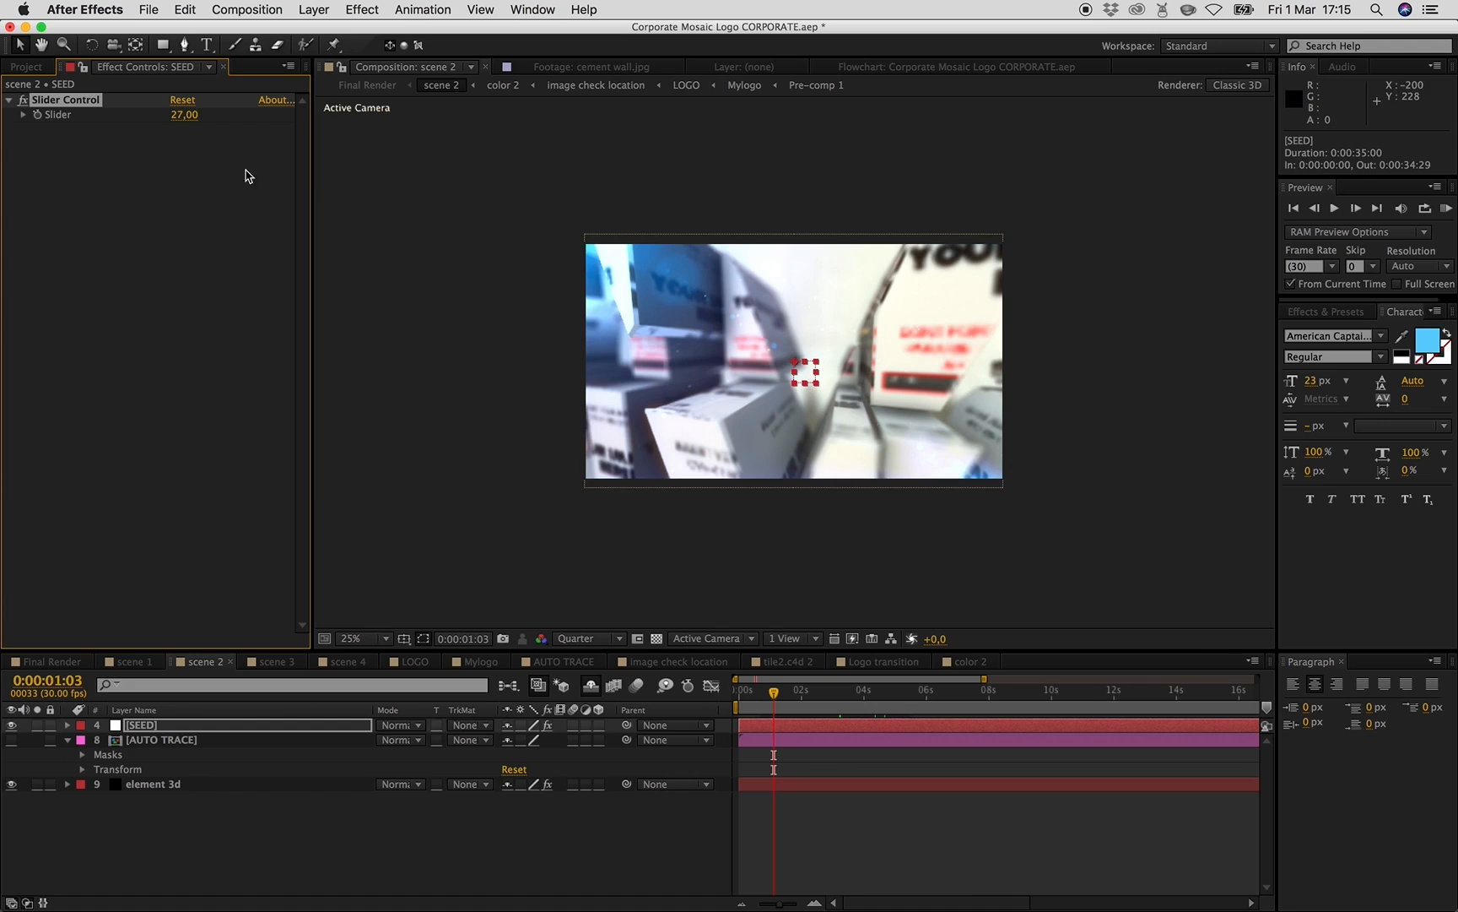
- In scene 3 at 1 second, try a SEED Slider value of 5, then set it to 80
left_click(280, 662)
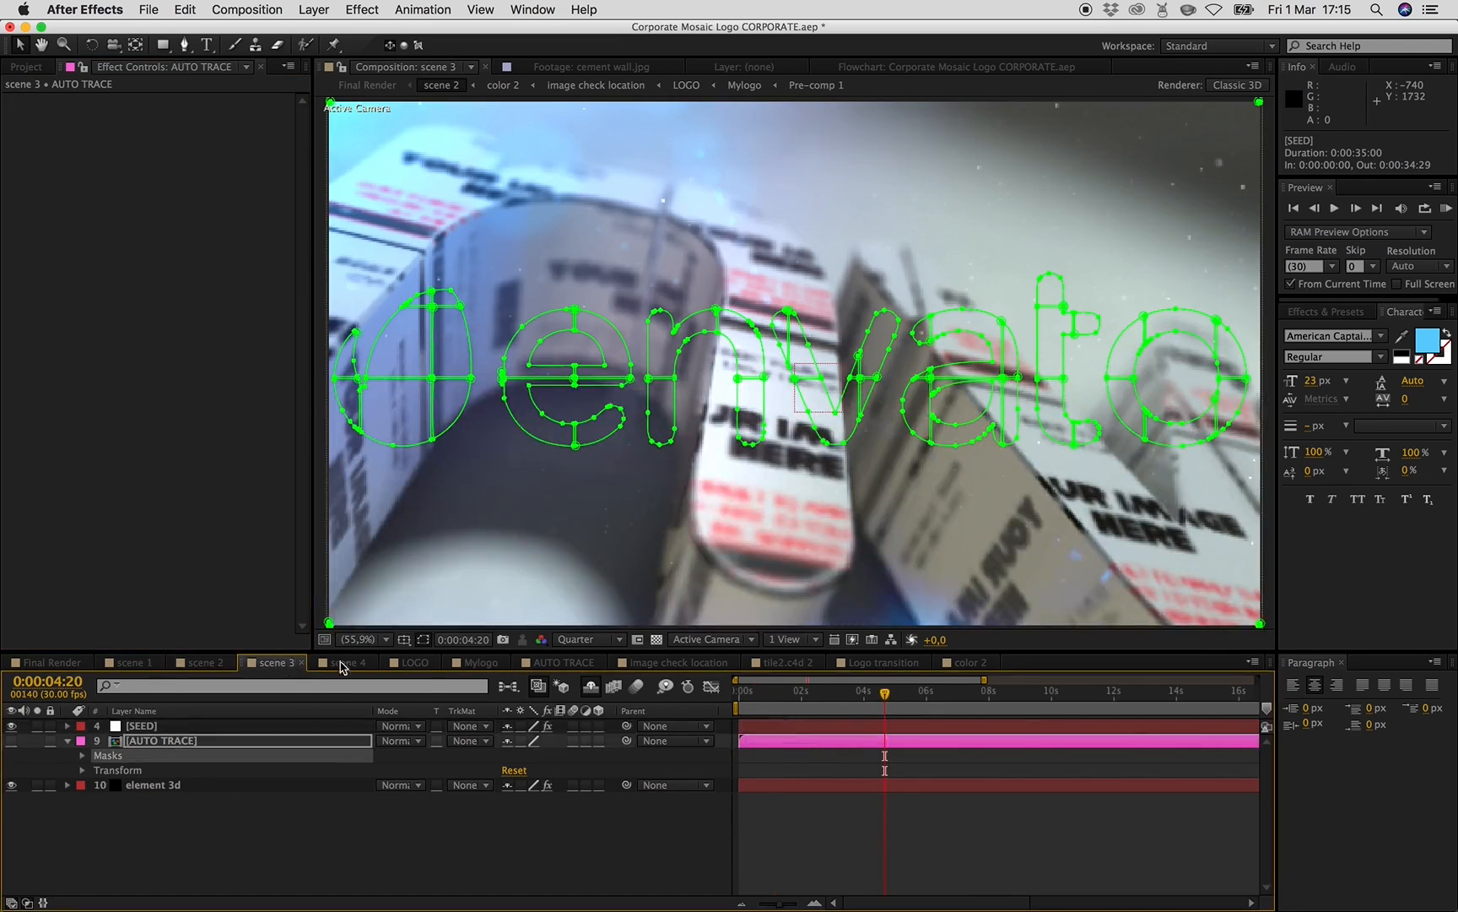
left_click(772, 705)
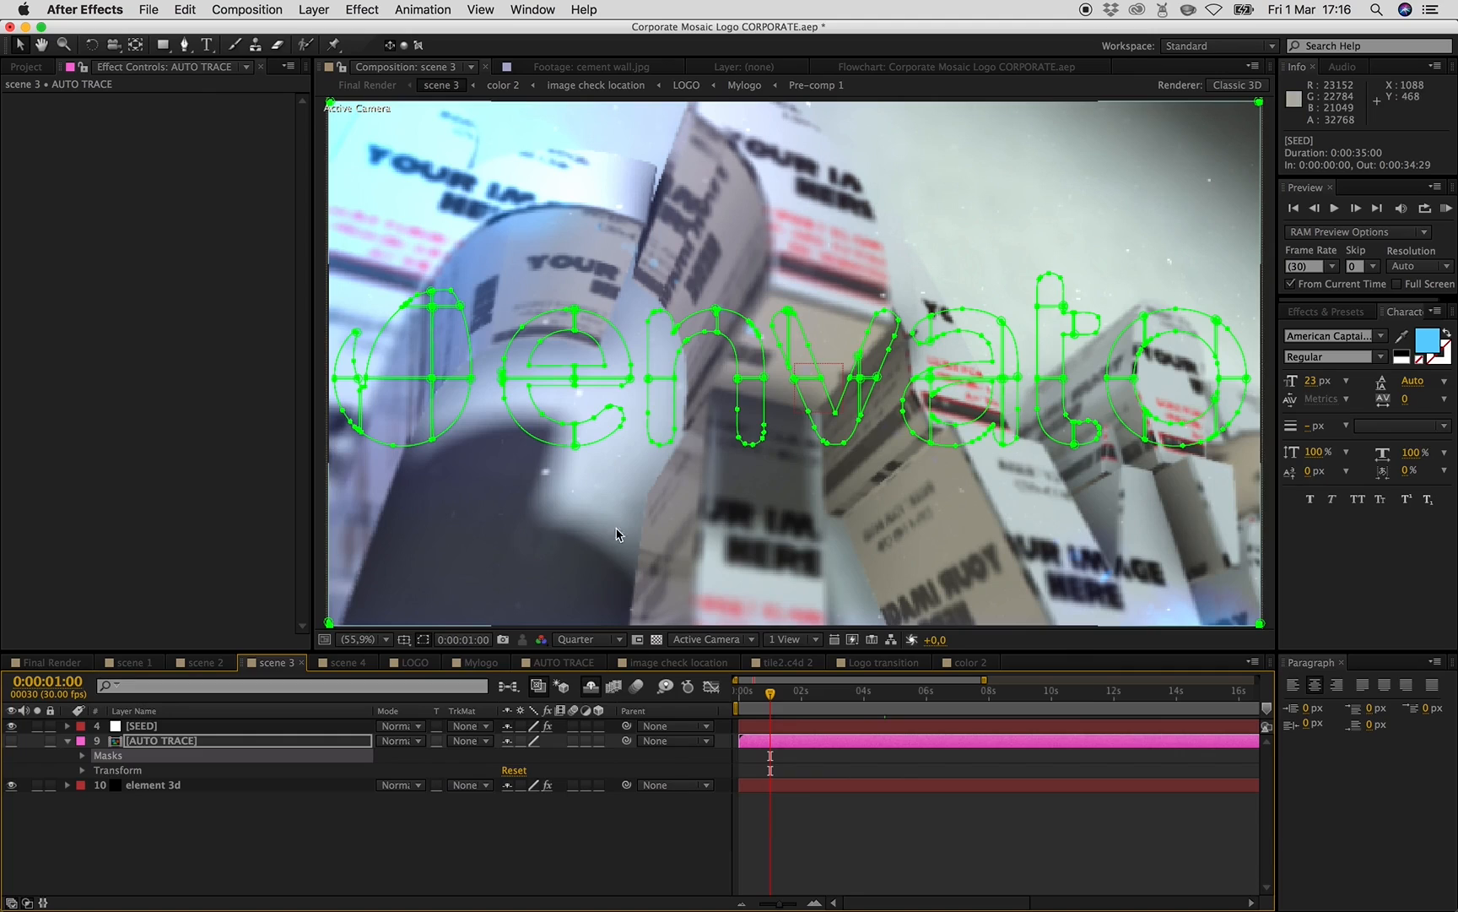
left_click(145, 727)
left_click(181, 115)
type("5")
key("Return")
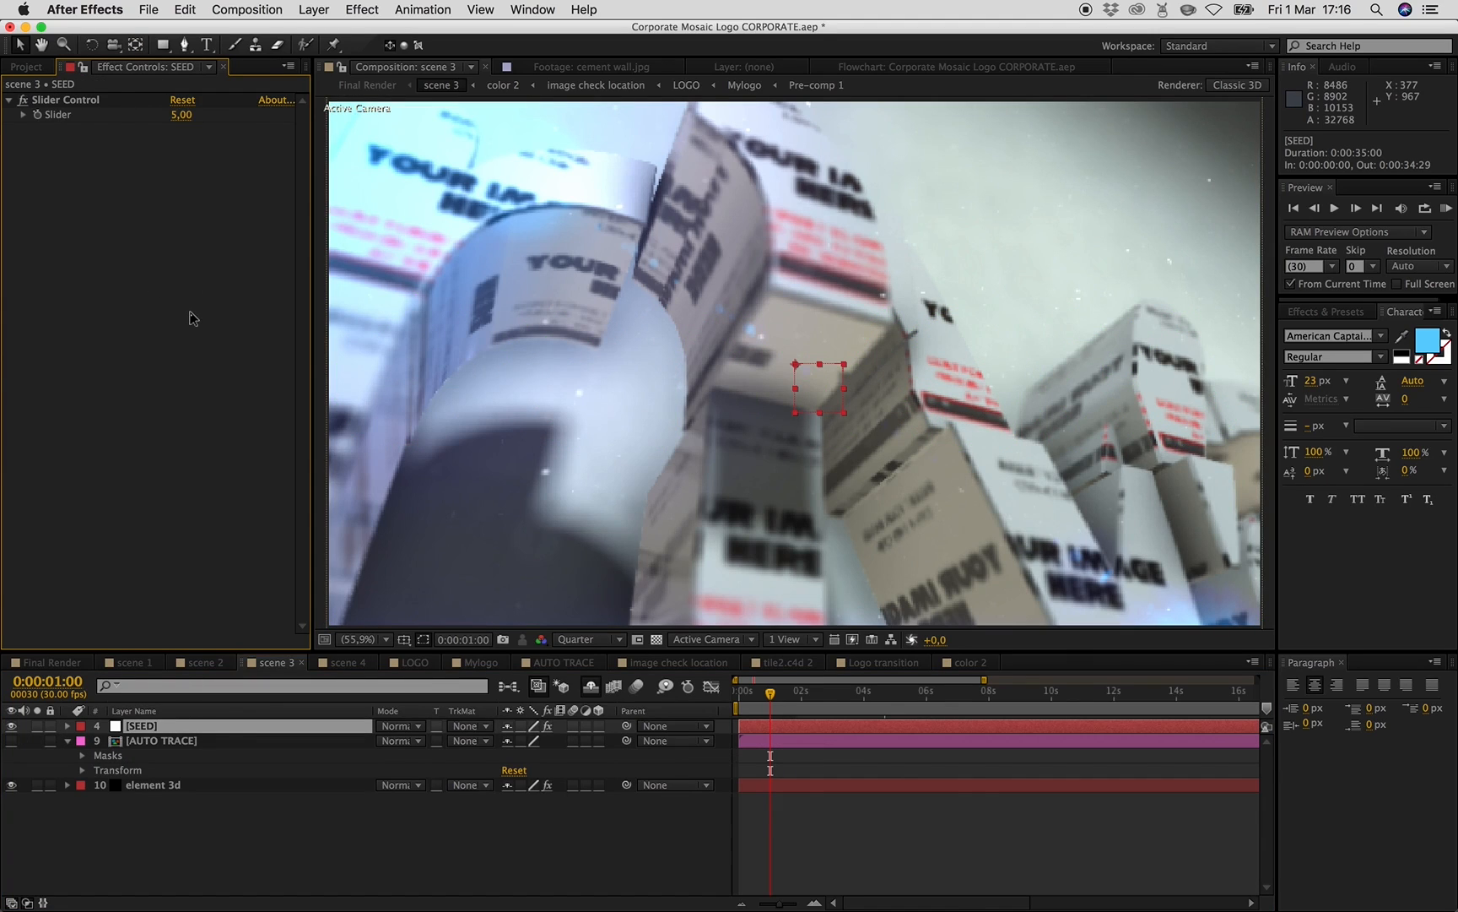
left_click(181, 116)
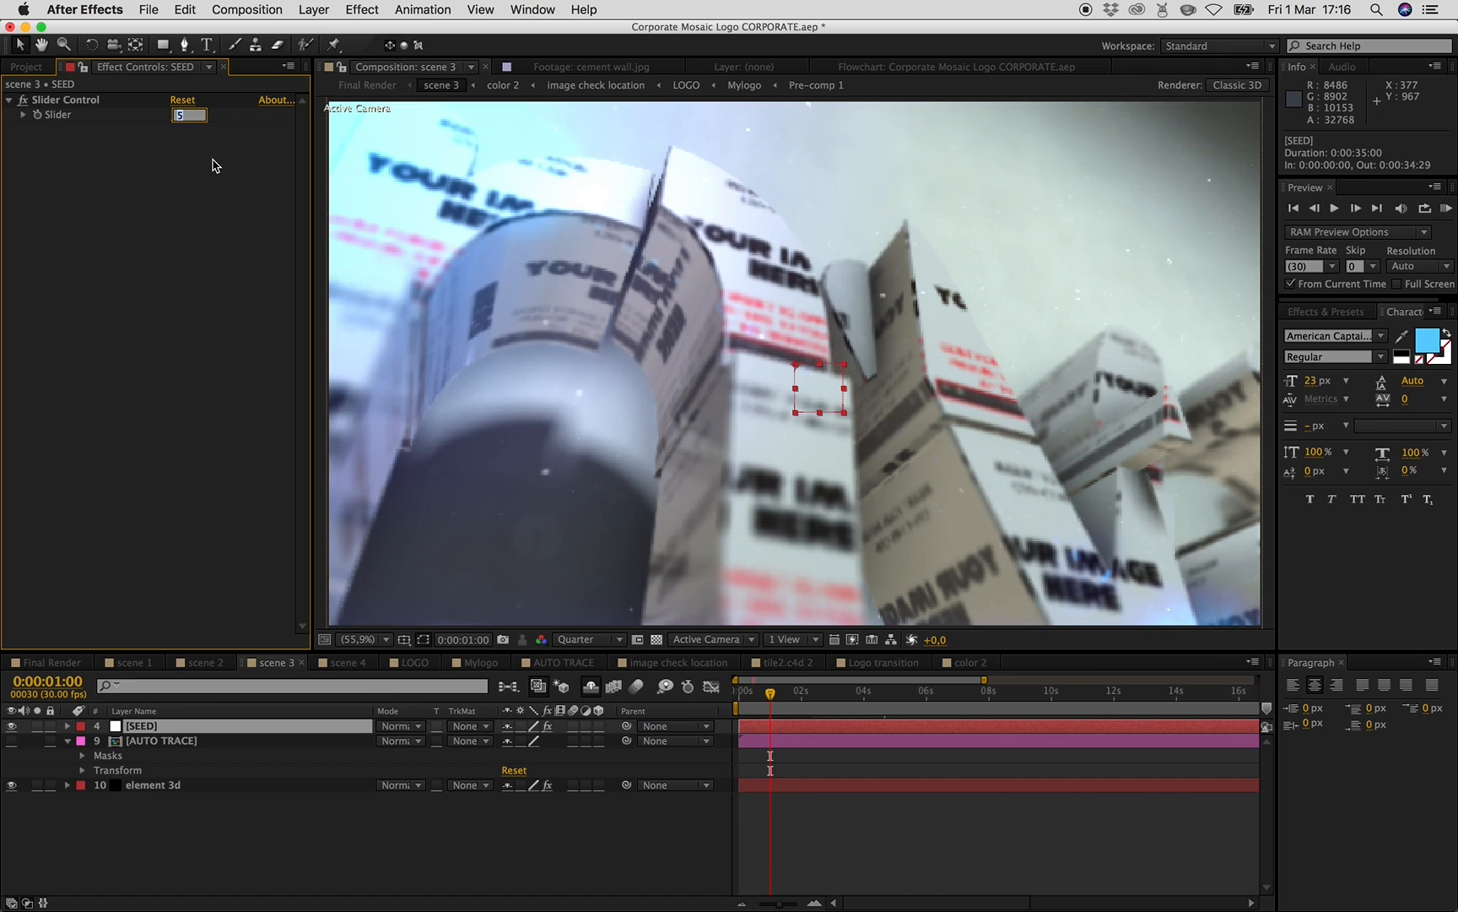
key("Return")
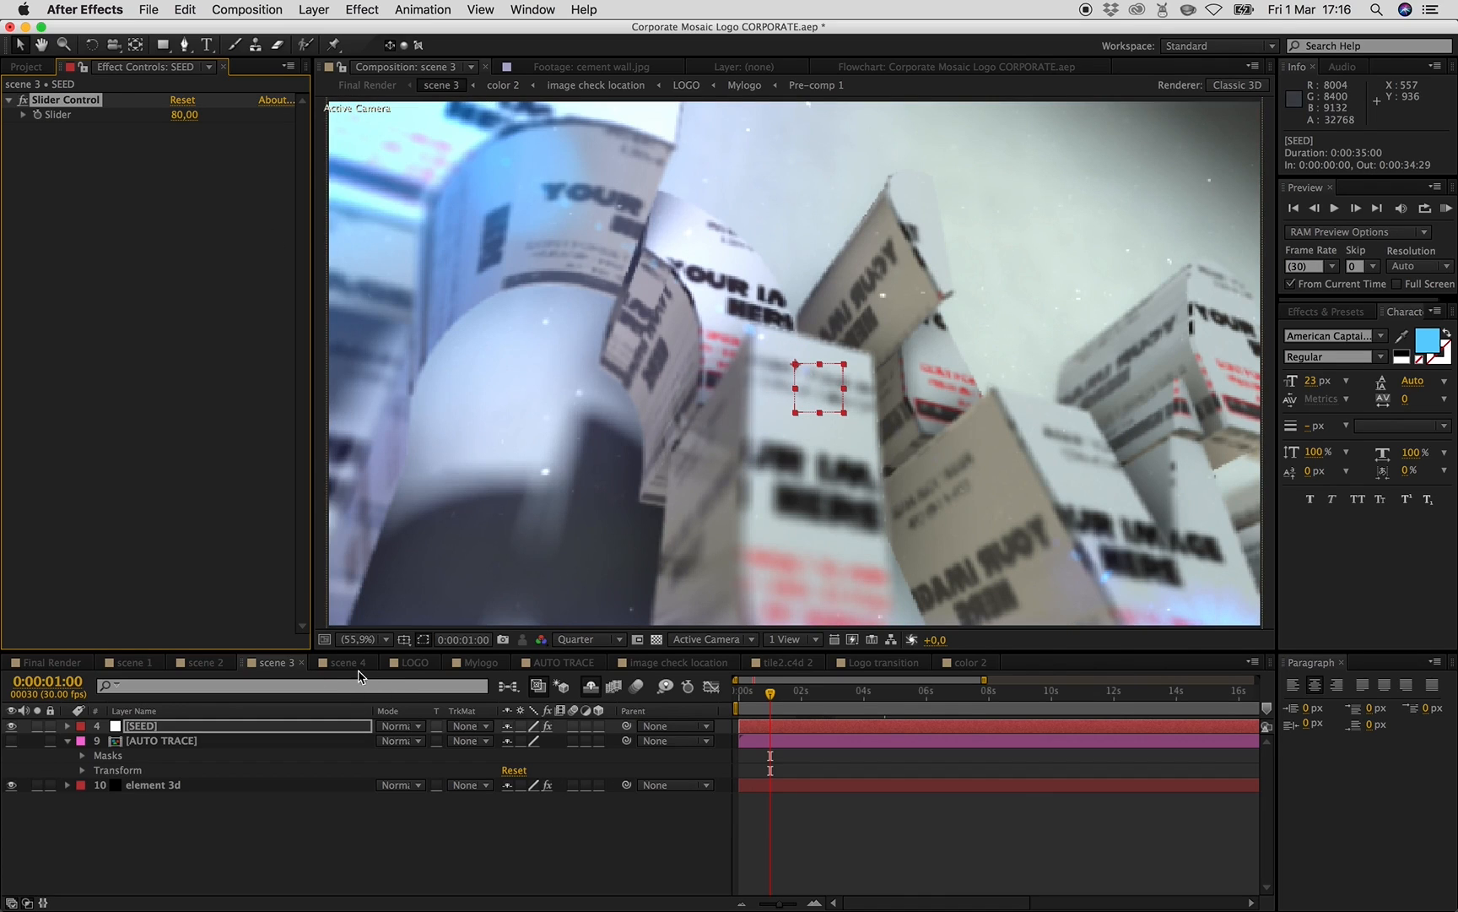
- Try a SEED Slider value of 59 in scene 4, then undo the value change
left_click(349, 663)
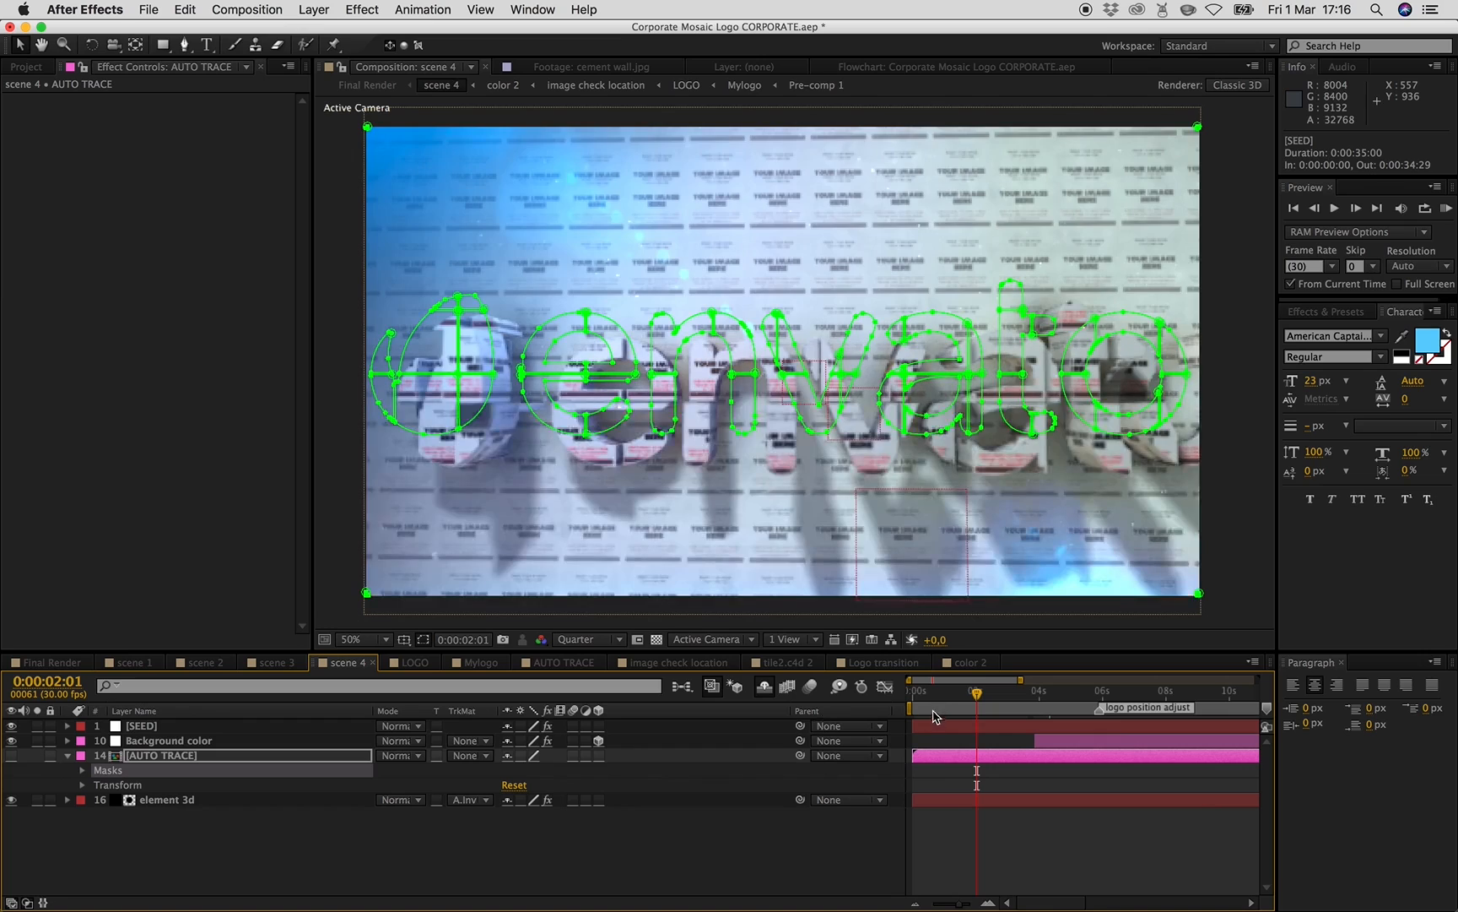
left_click(937, 706)
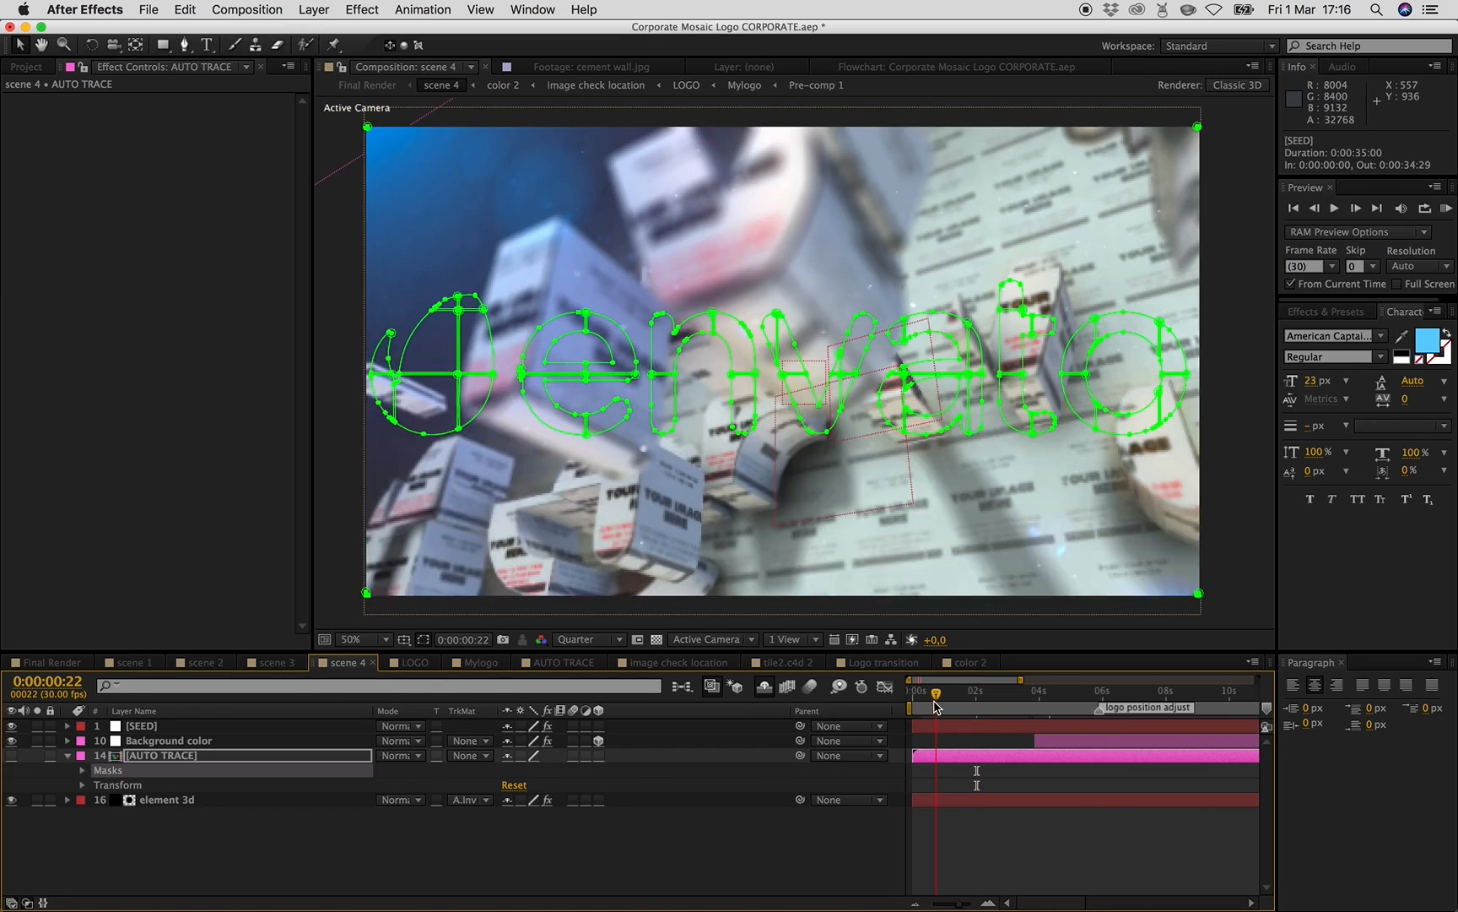
left_click(180, 729)
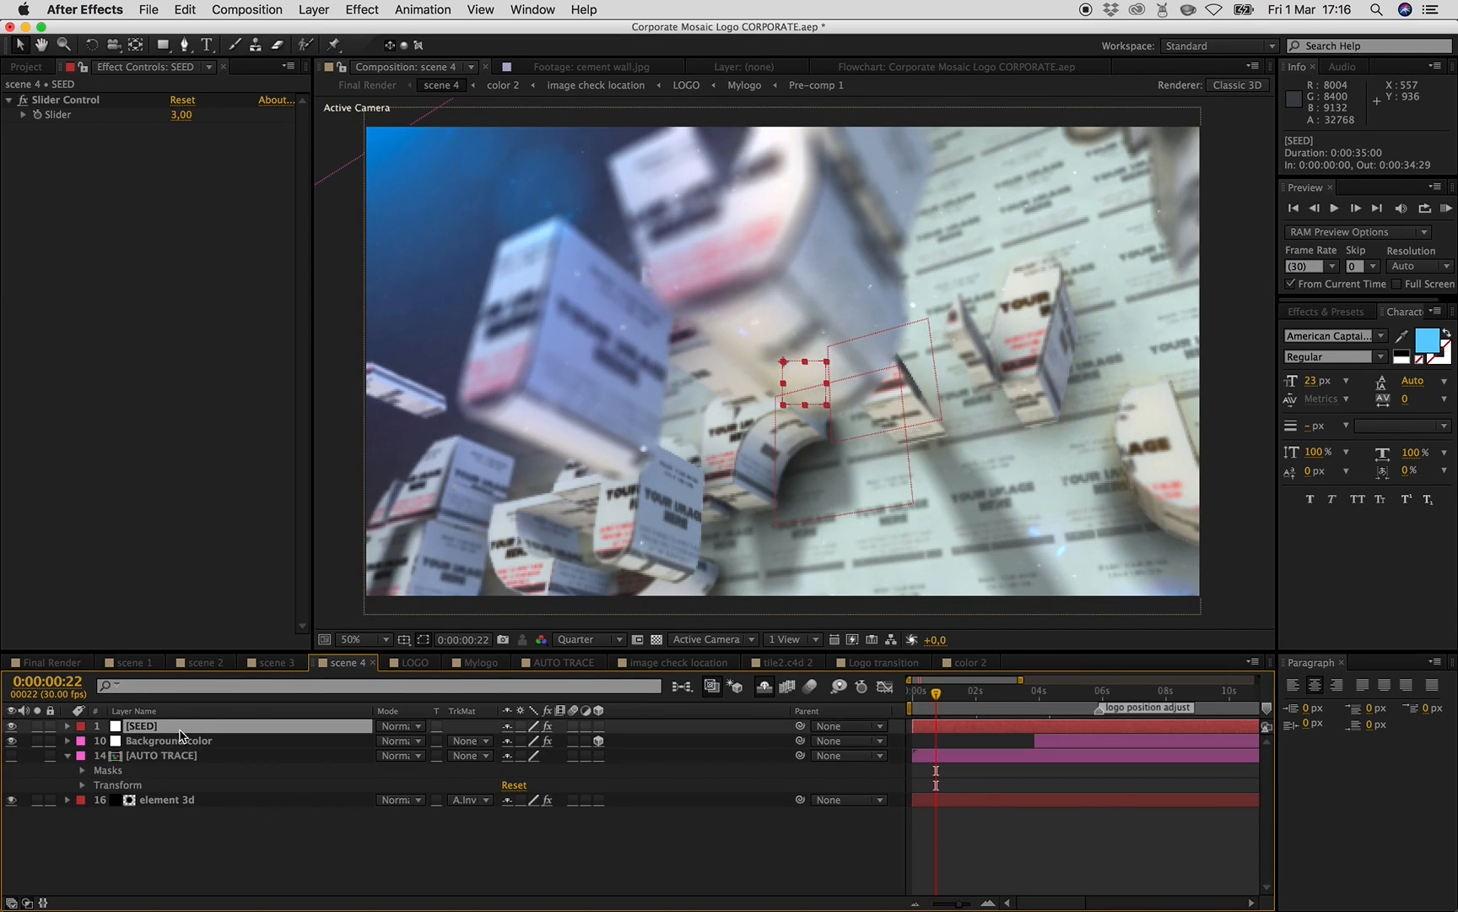
left_click(182, 114)
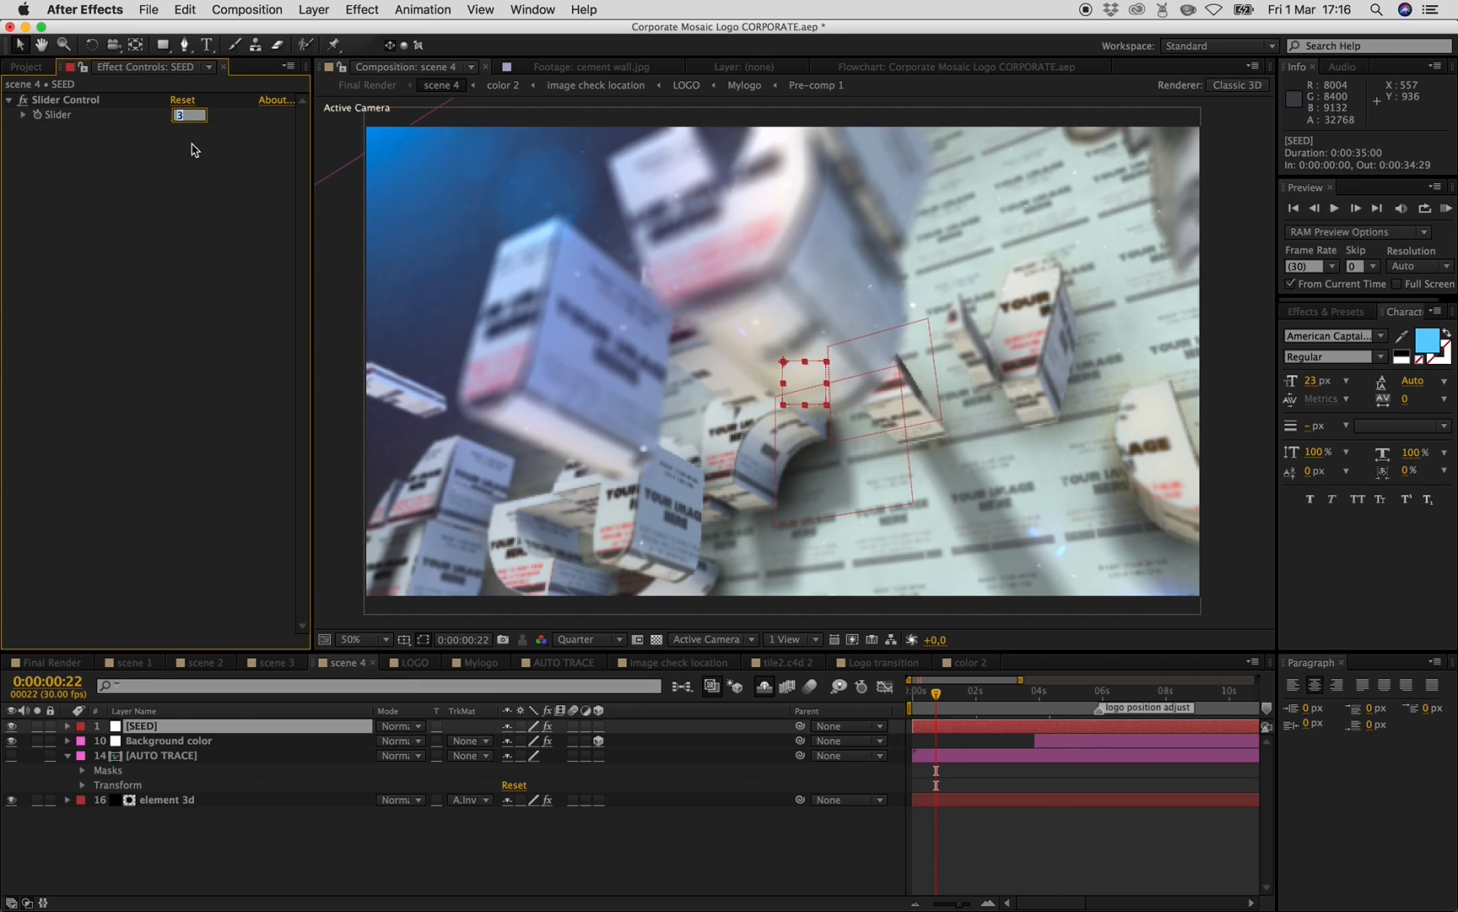
key("Return")
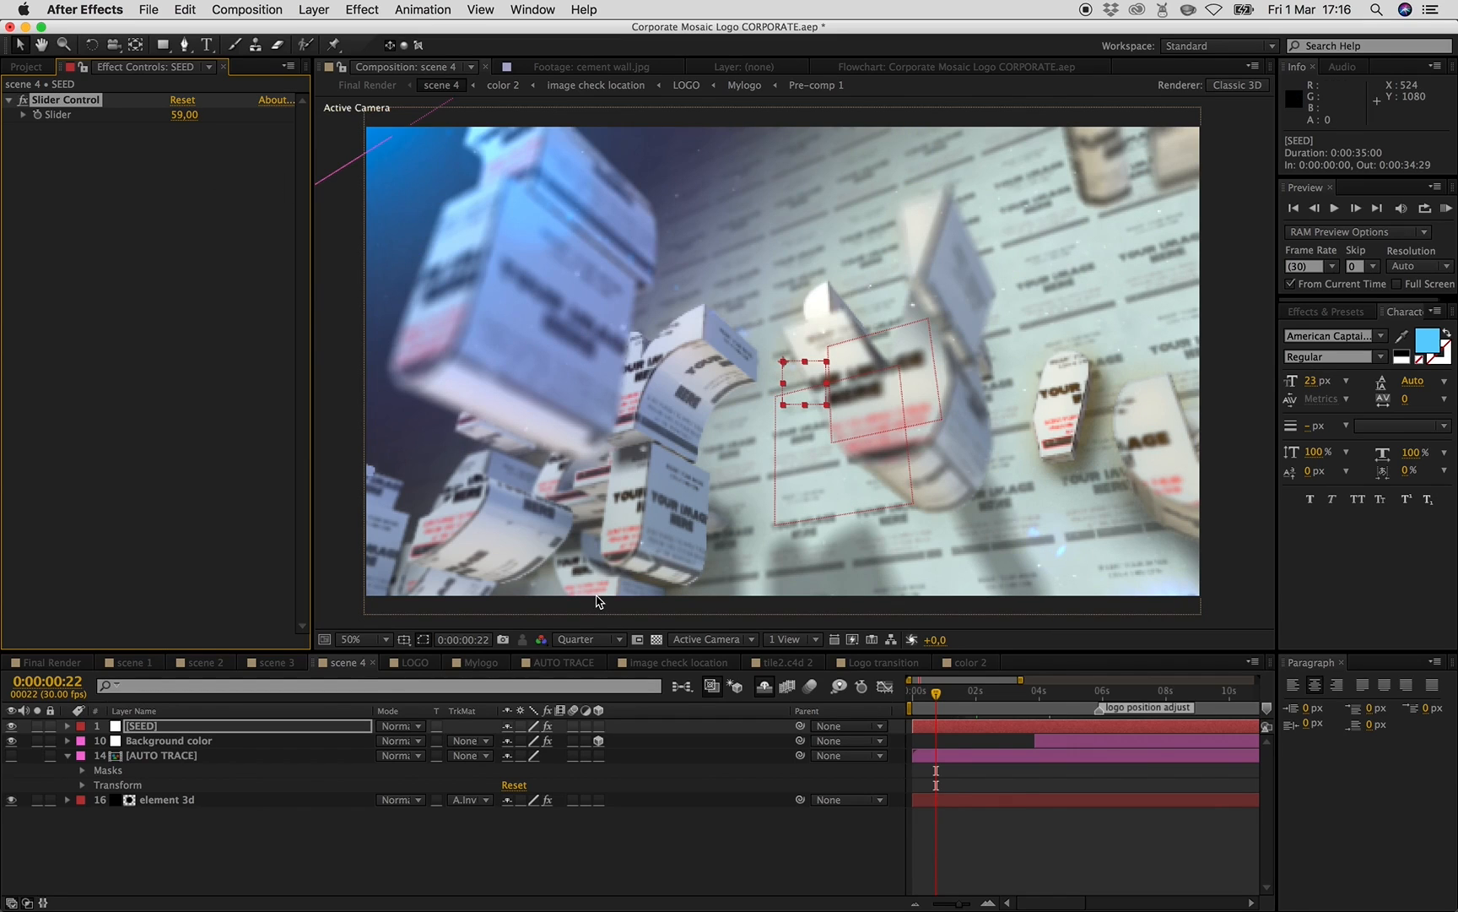
key("super+z")
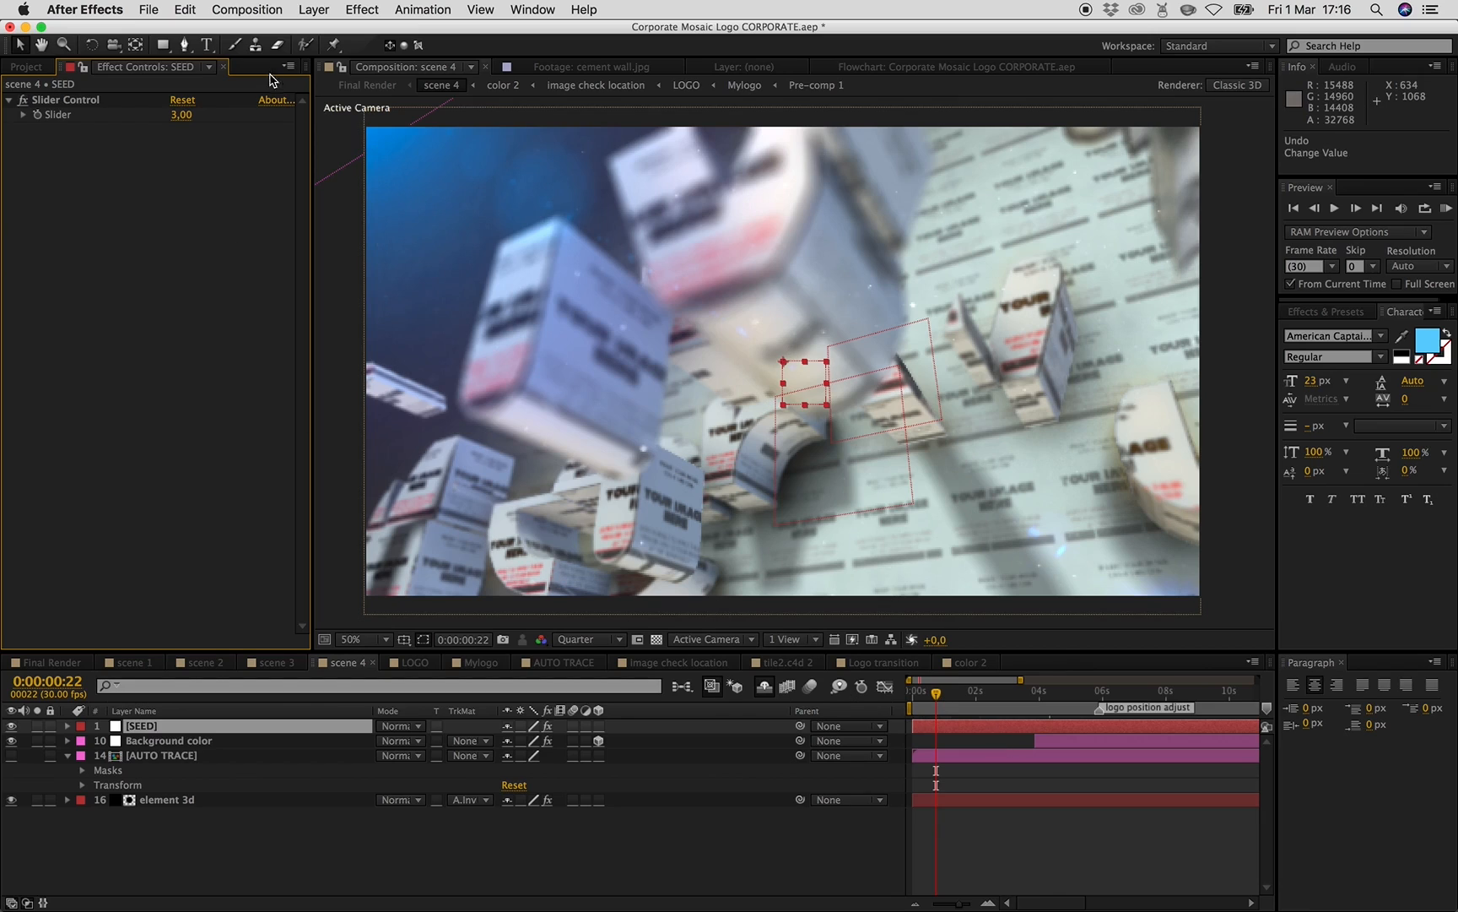
- Open Element's Scene Setup for scene 1's element 3d layer and collapse Group Folder Copy 2
left_click(27, 67)
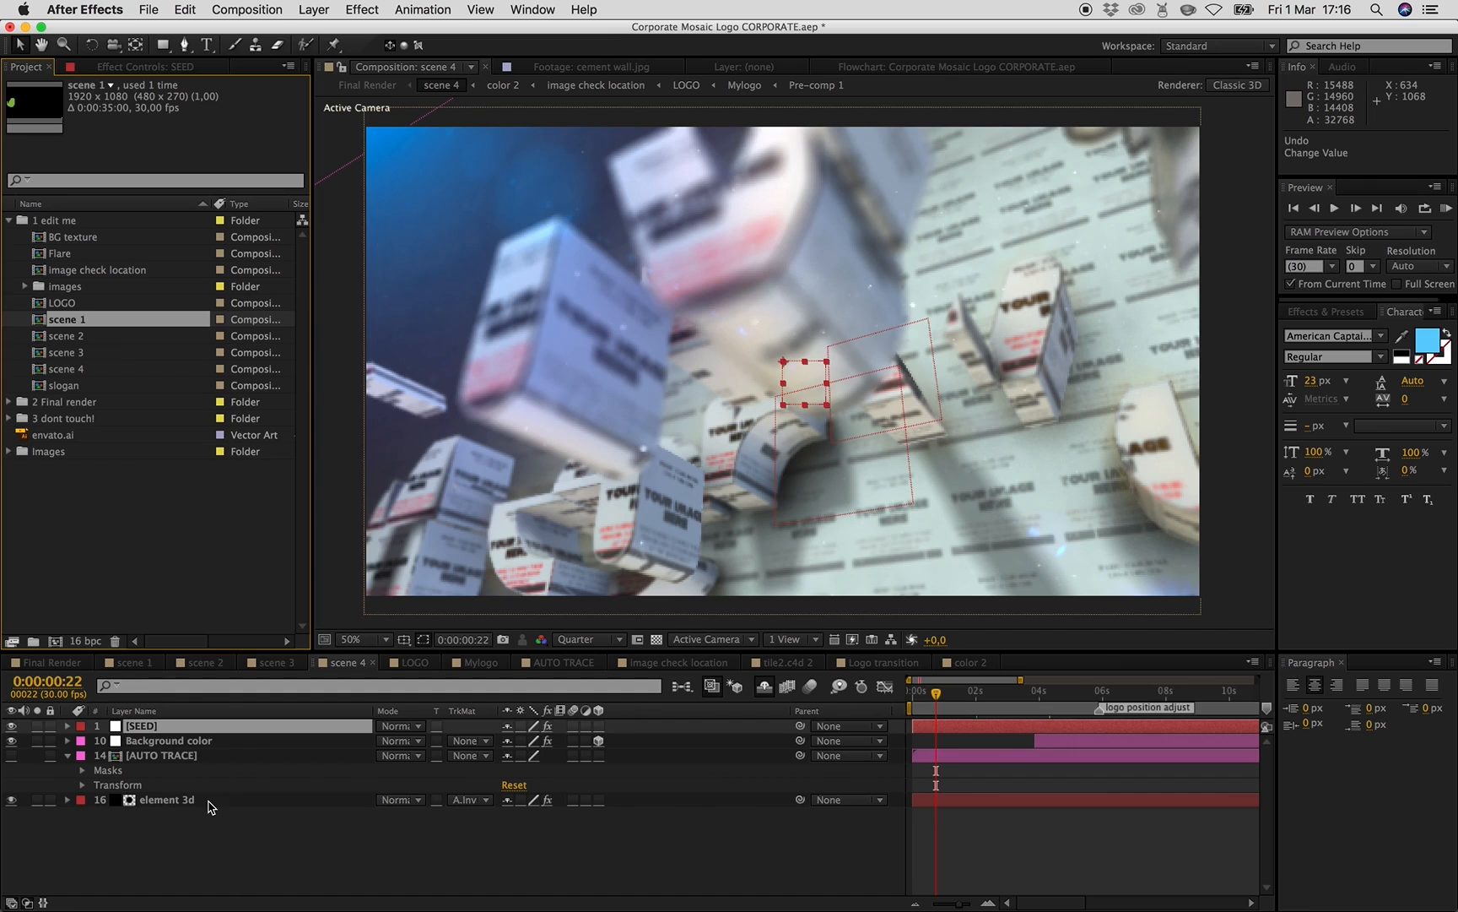
left_click(187, 802)
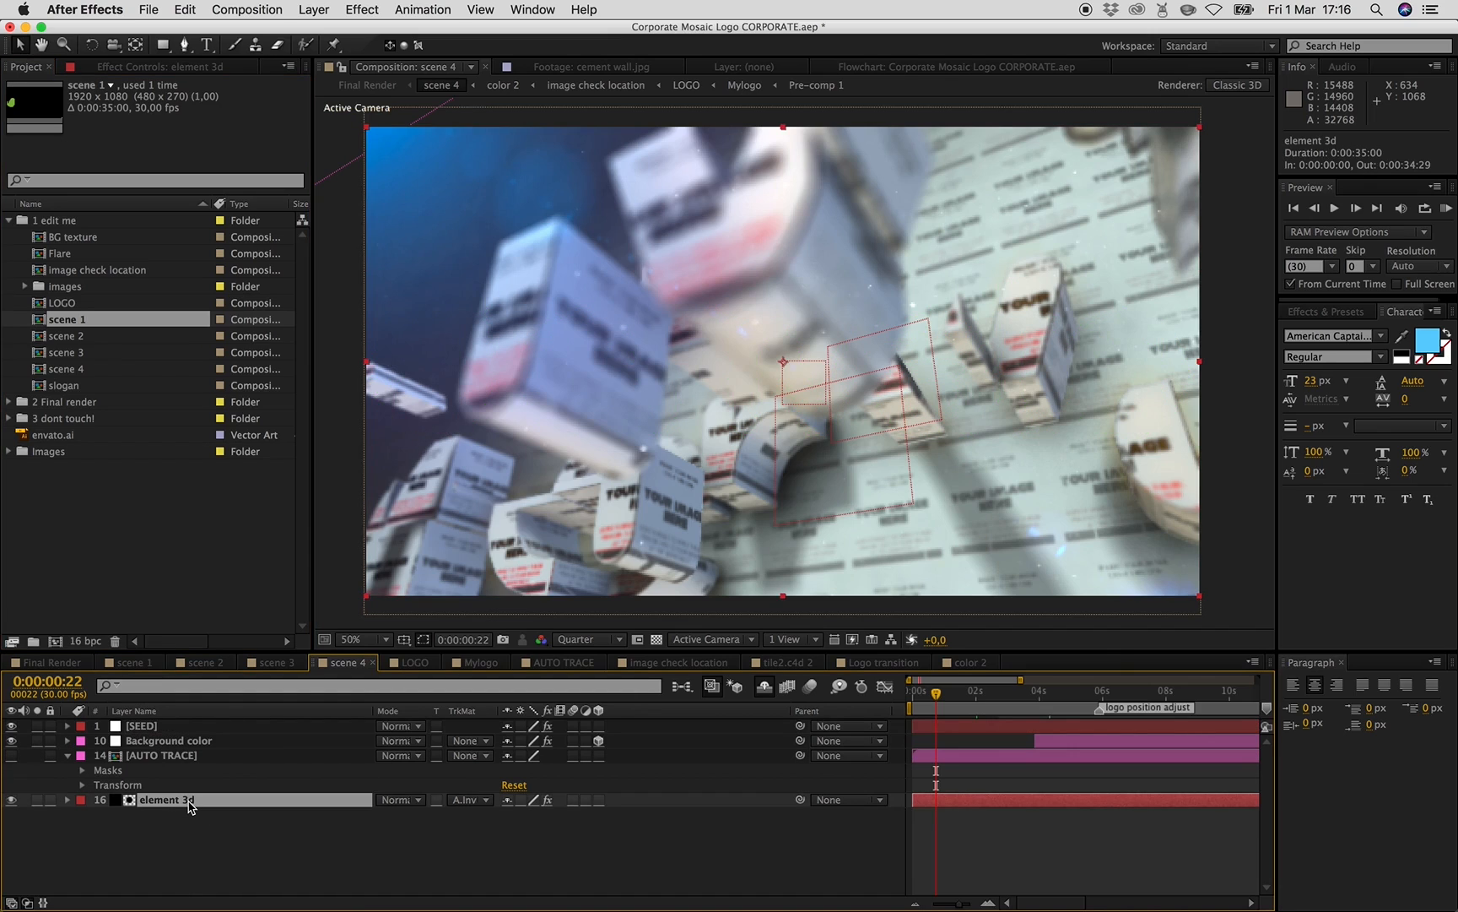
left_click(132, 664)
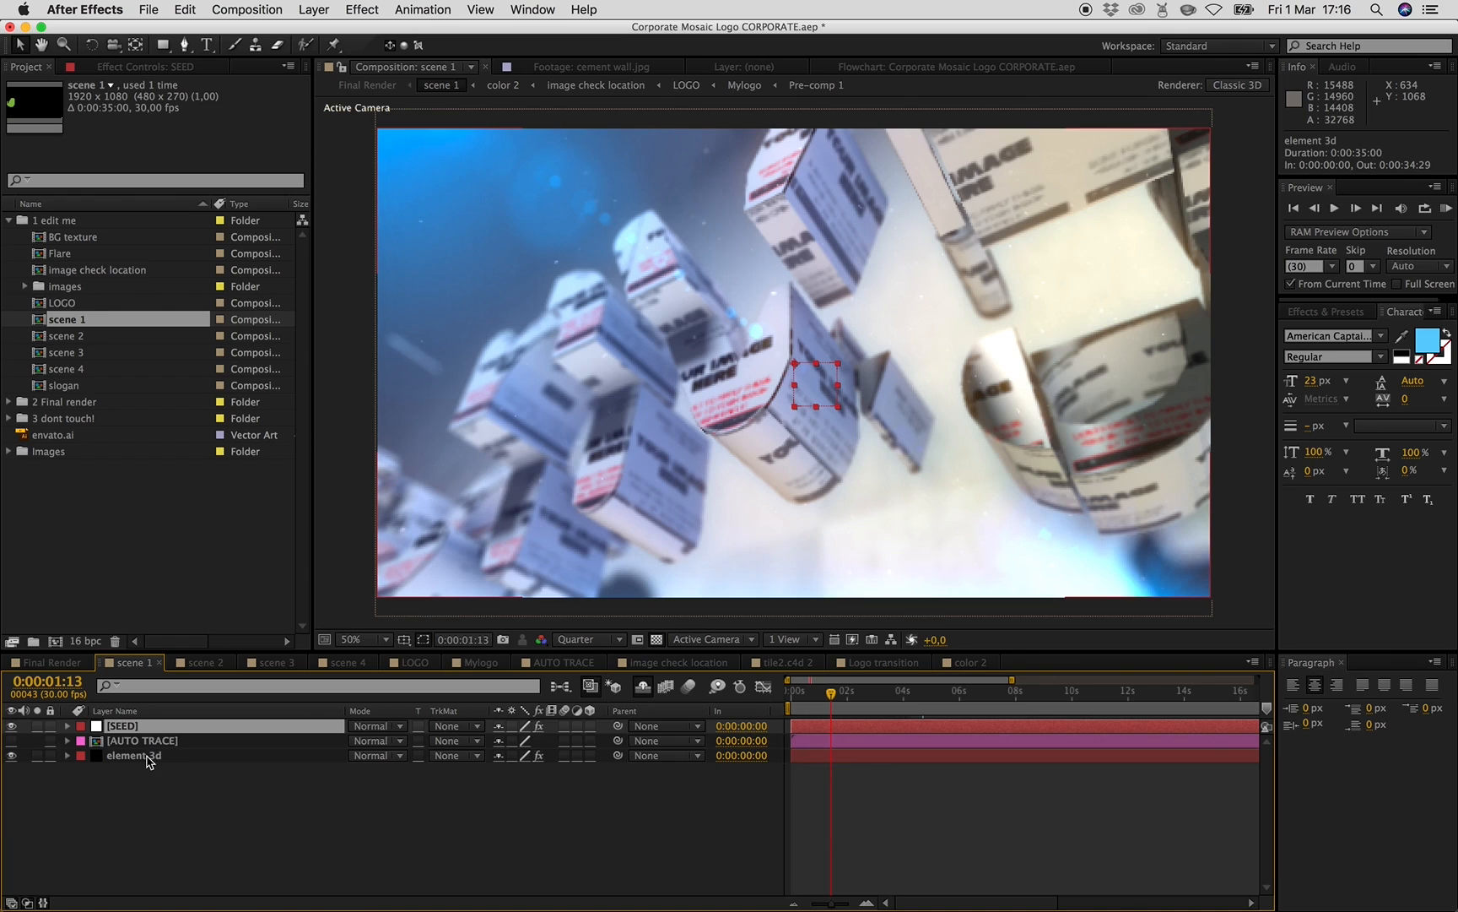
left_click(154, 756)
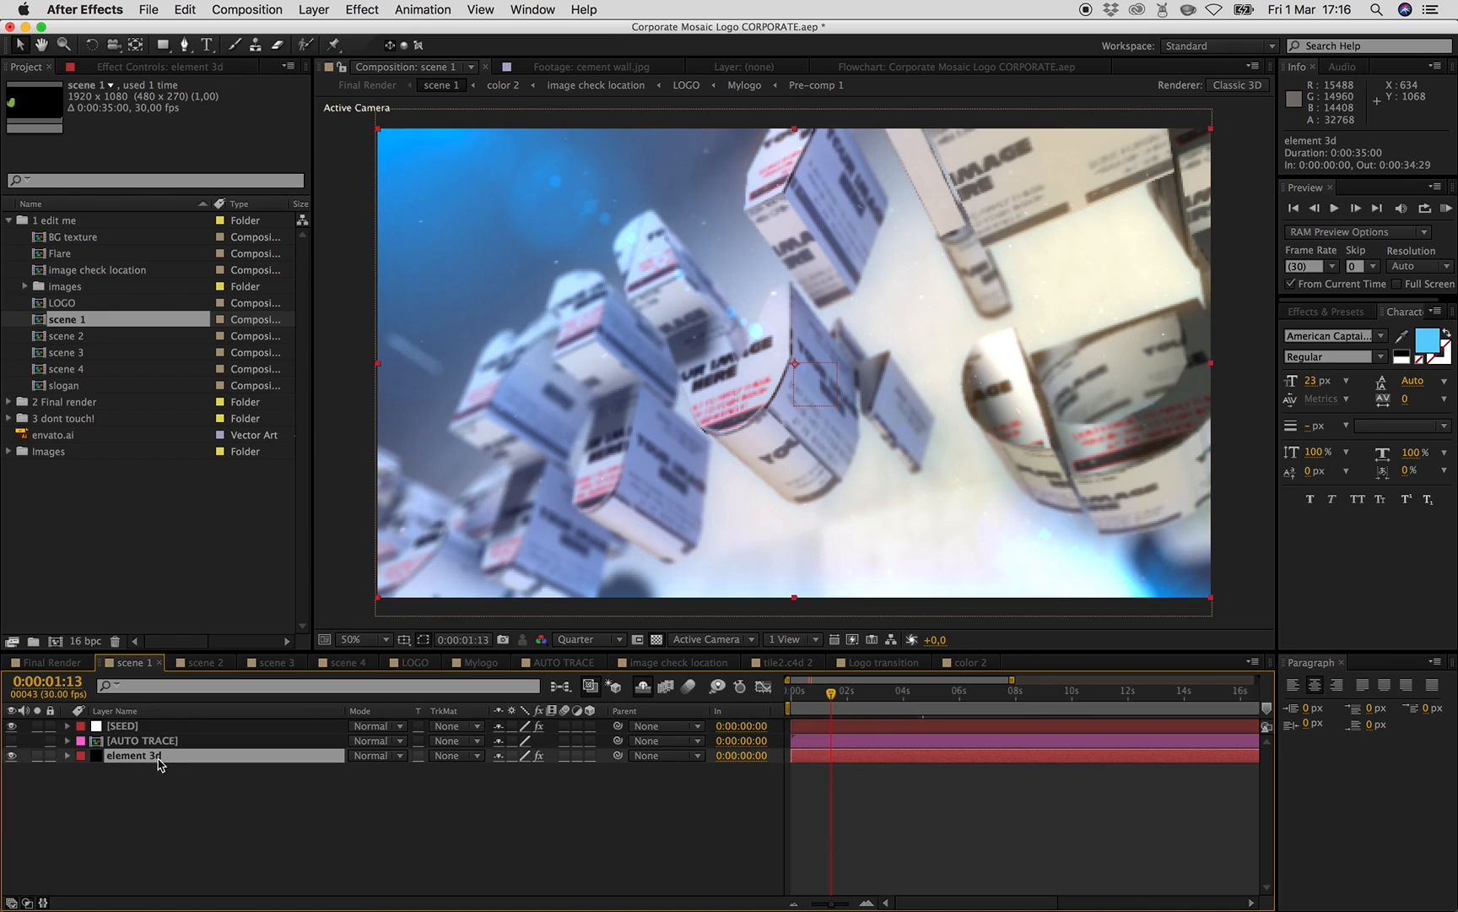
left_click(169, 72)
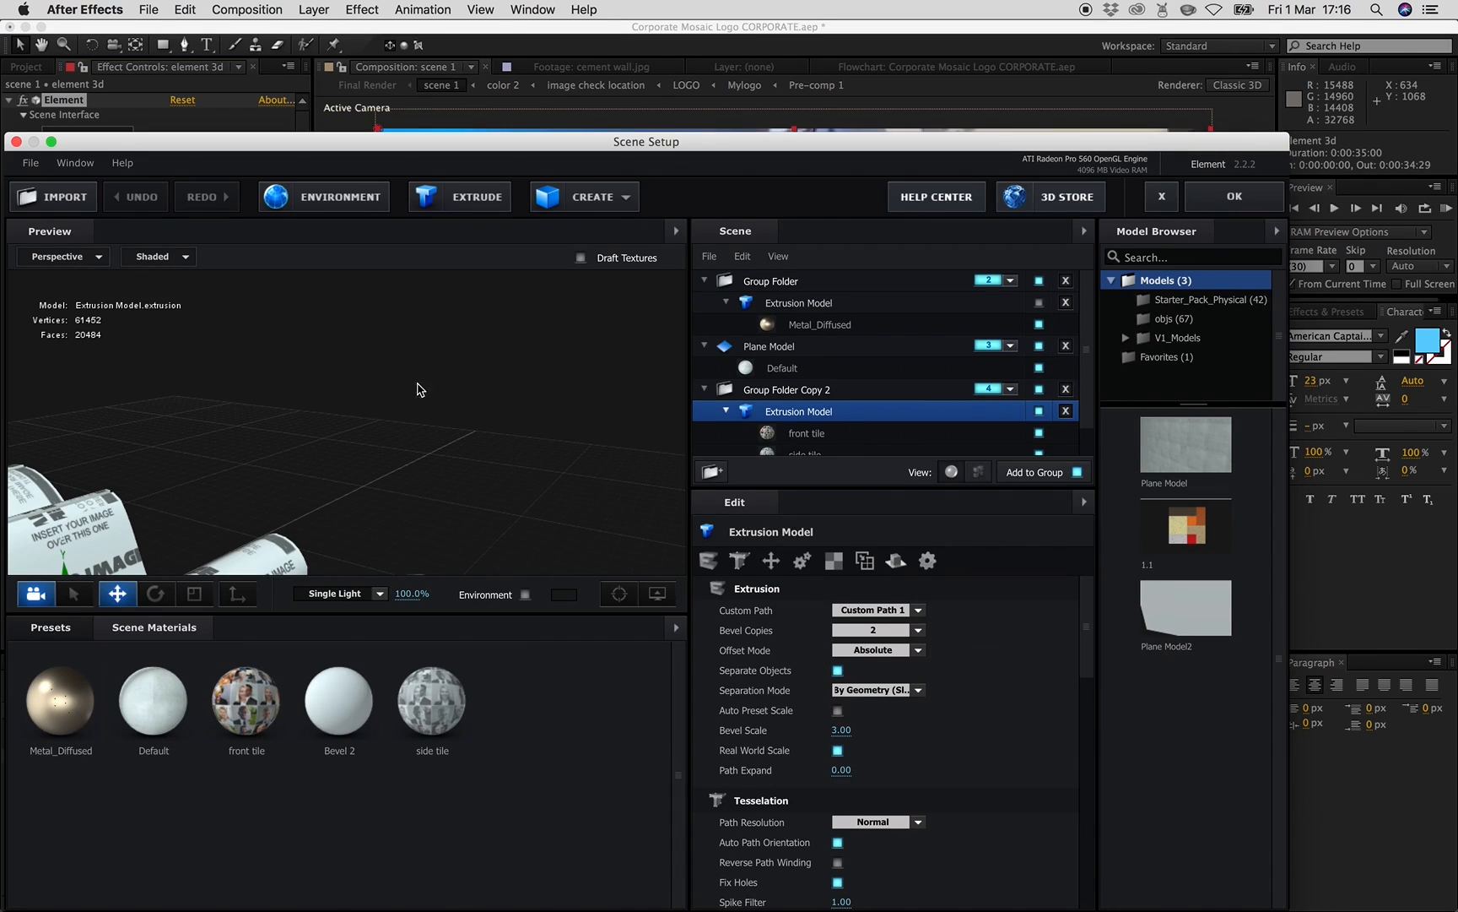
left_click(704, 389)
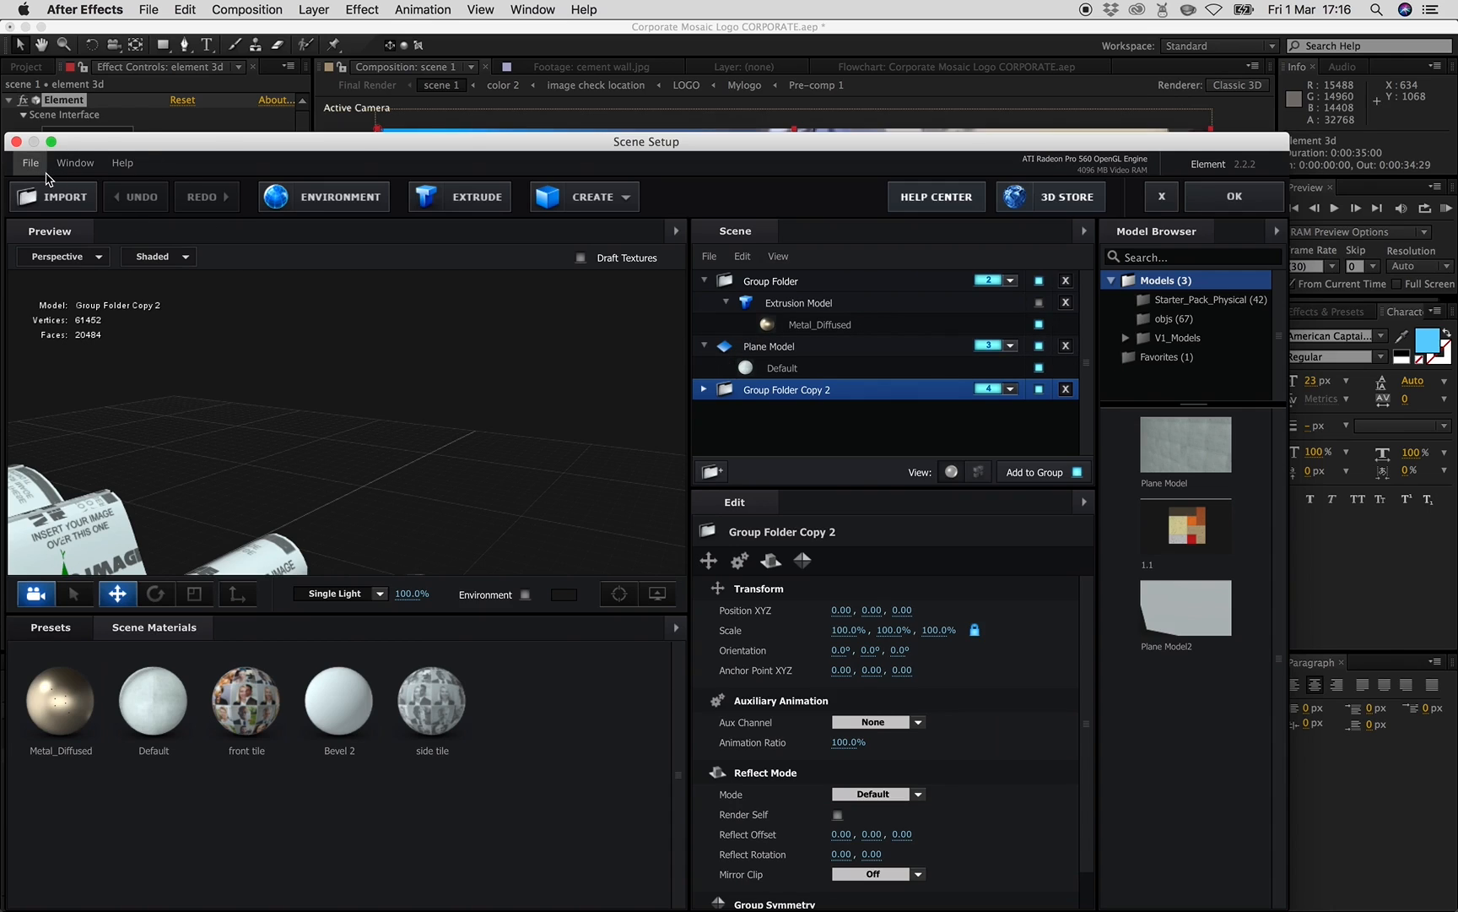
left_click_drag(222, 141, 261, 81)
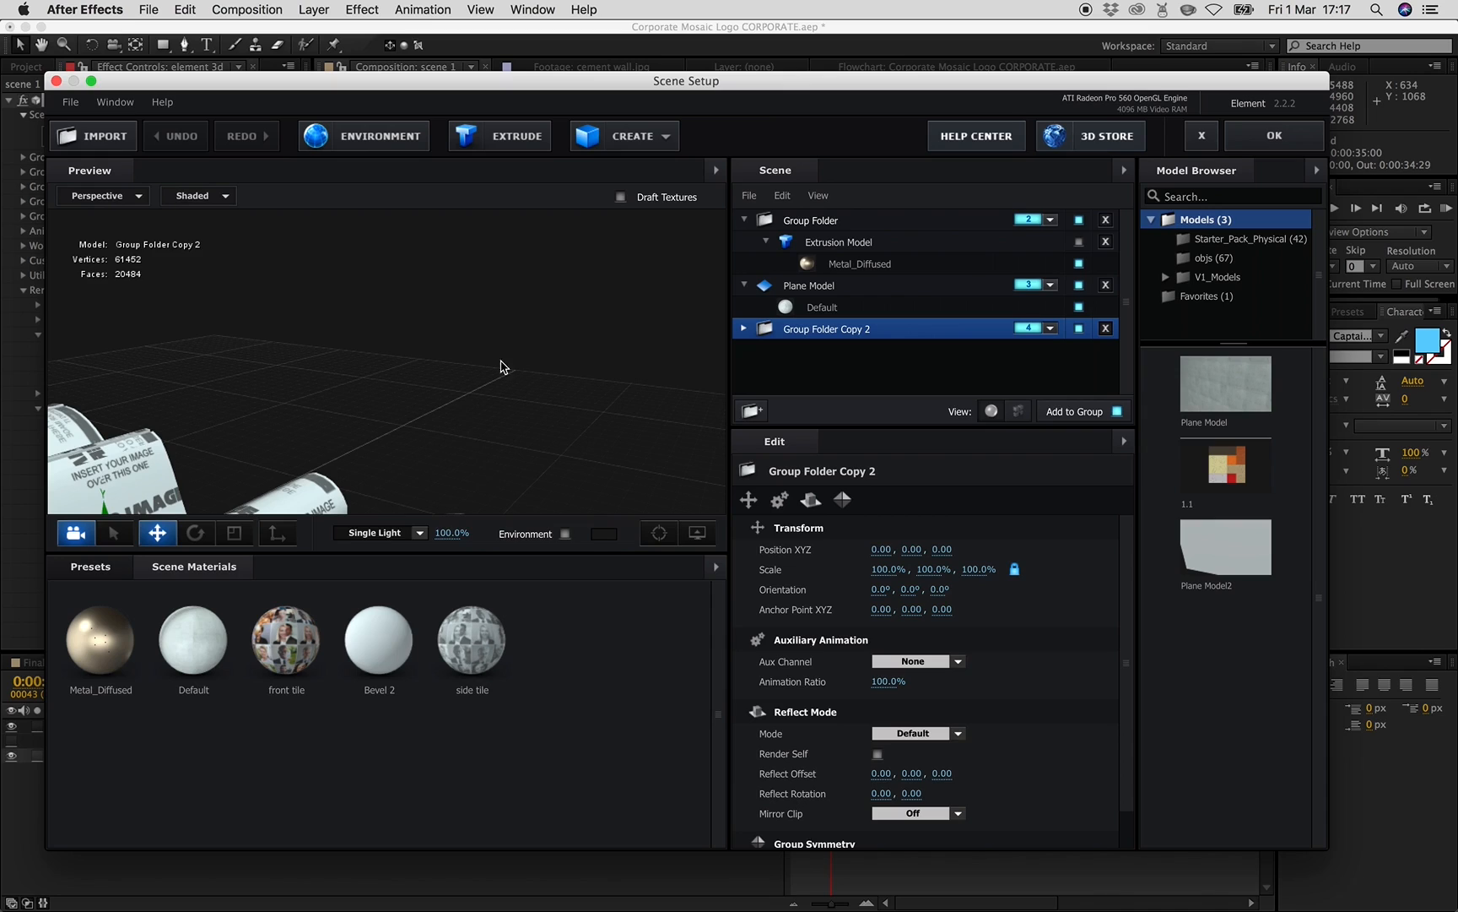
left_click(71, 102)
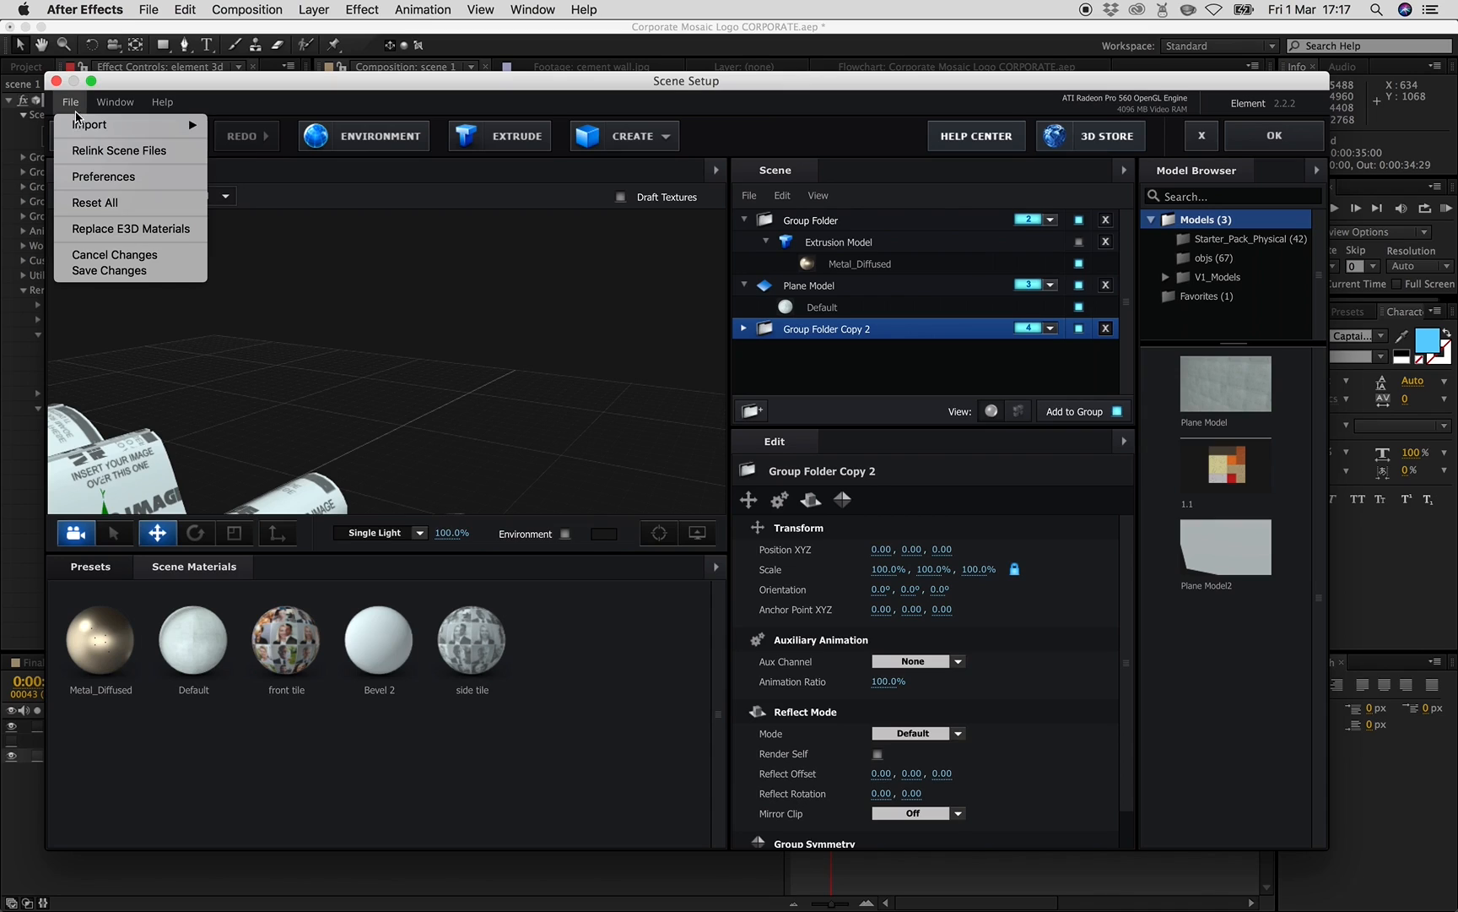
left_click(100, 151)
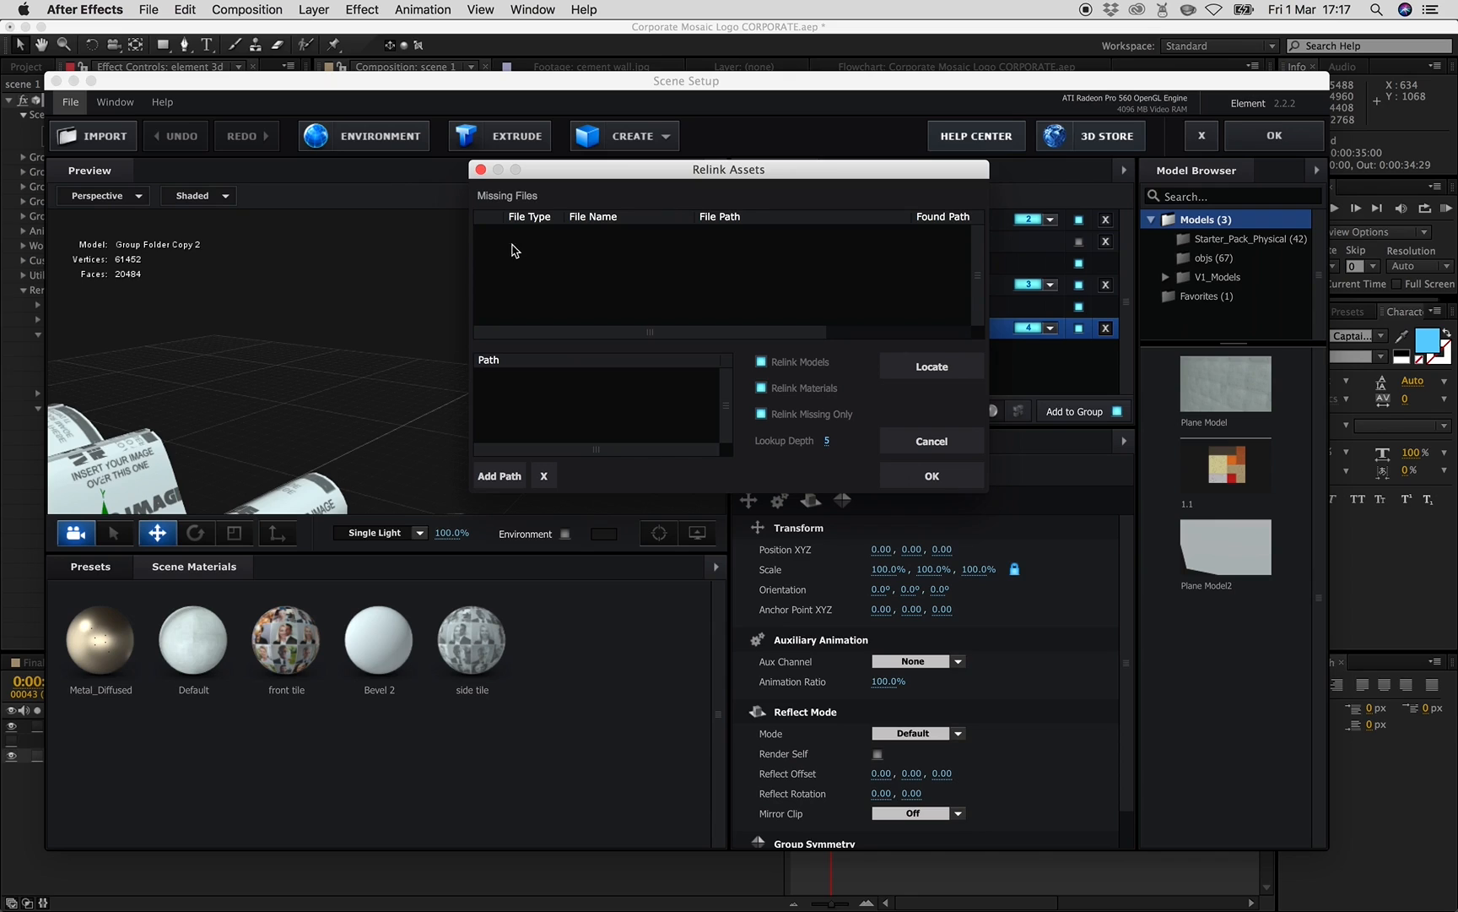
left_click(502, 477)
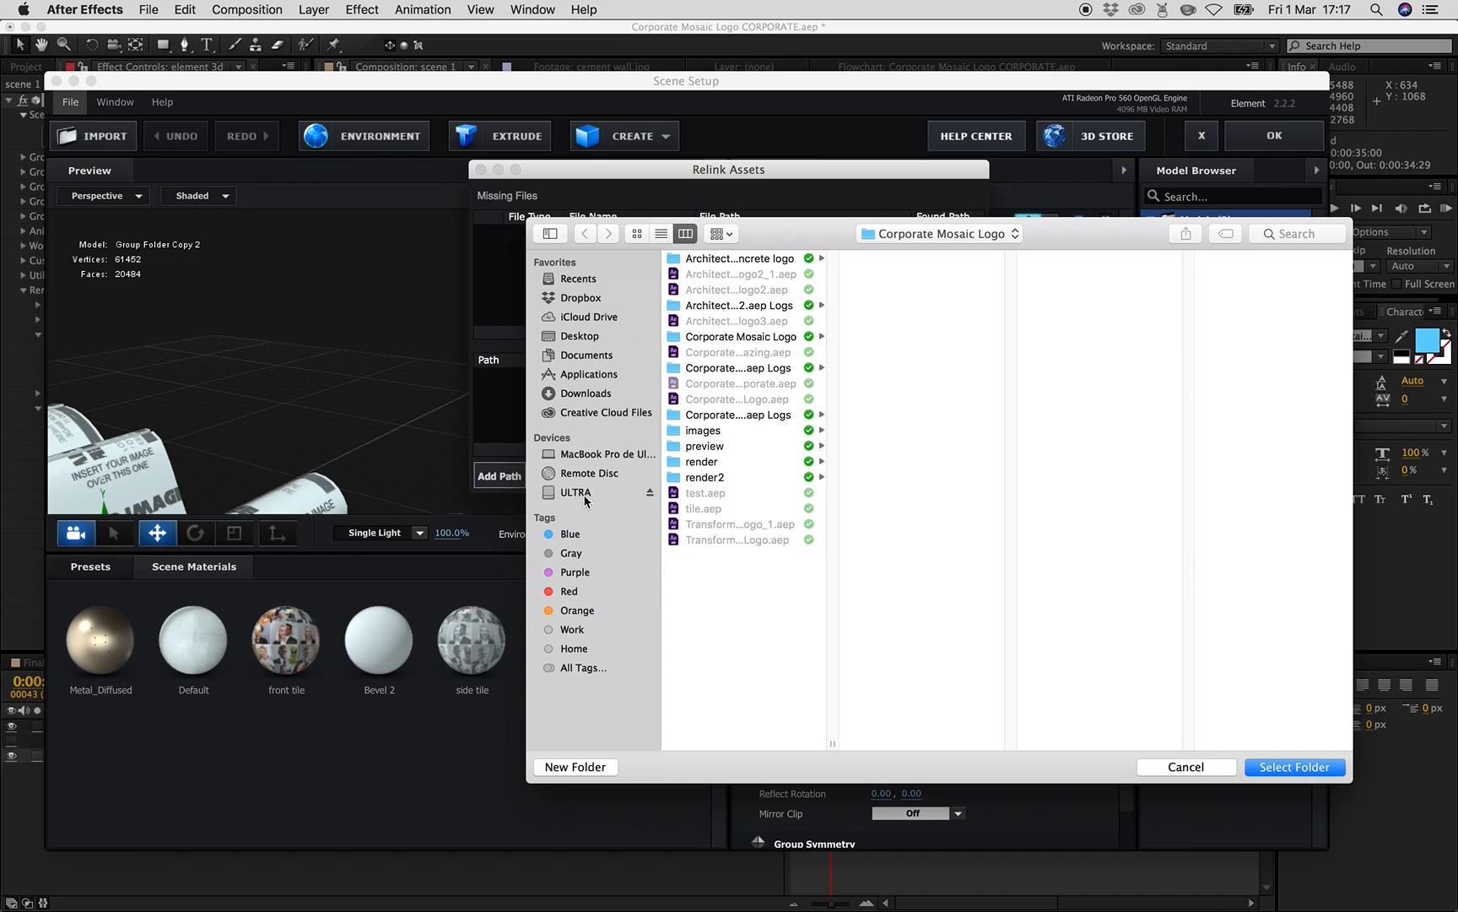
left_click(582, 298)
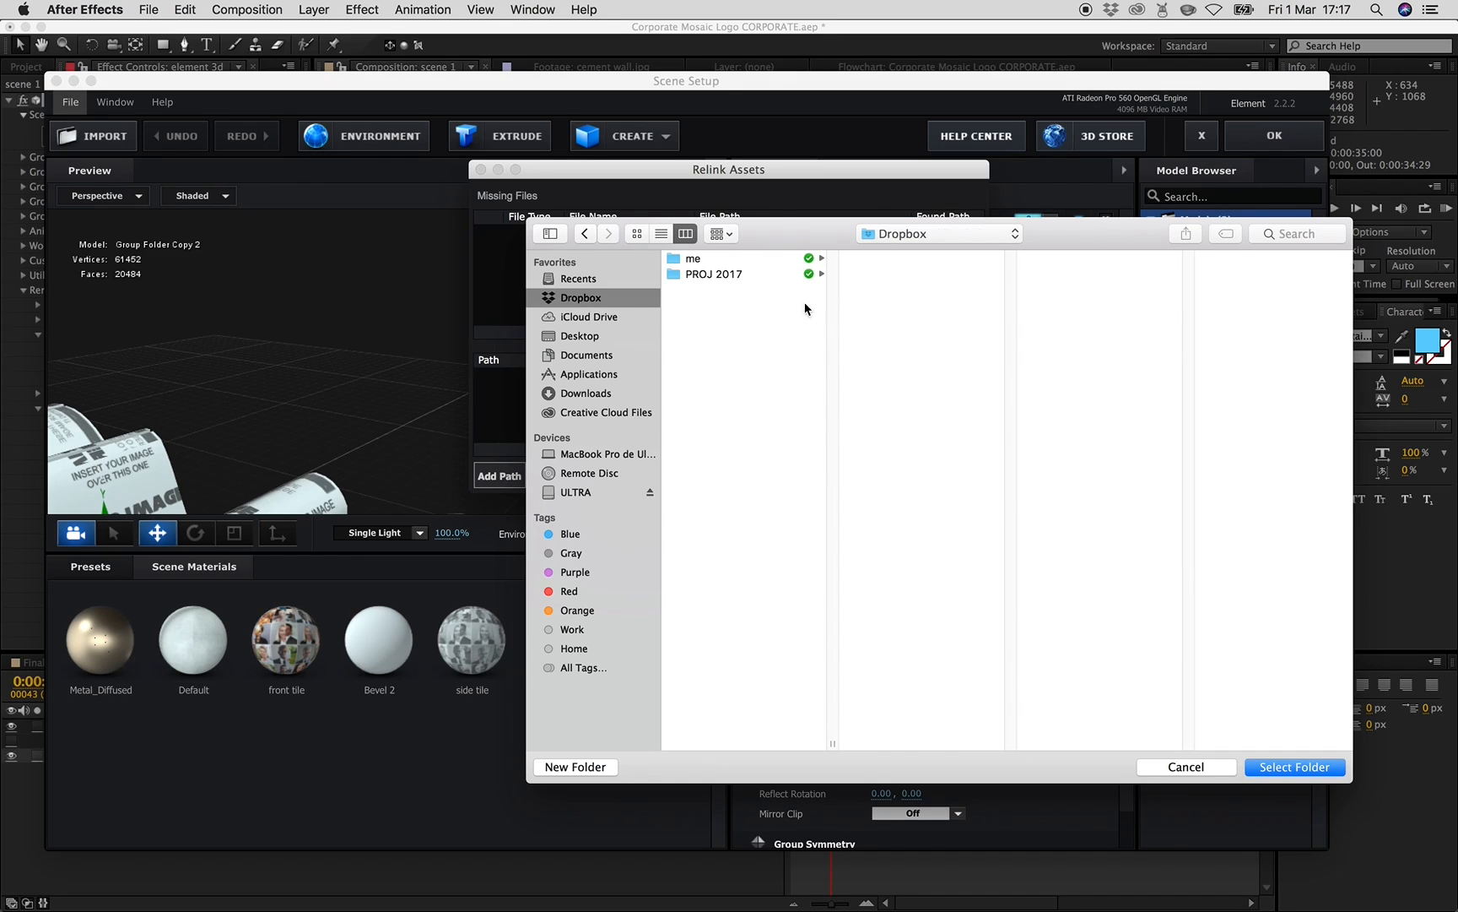
left_click(797, 273)
left_click(937, 258)
left_click(894, 273)
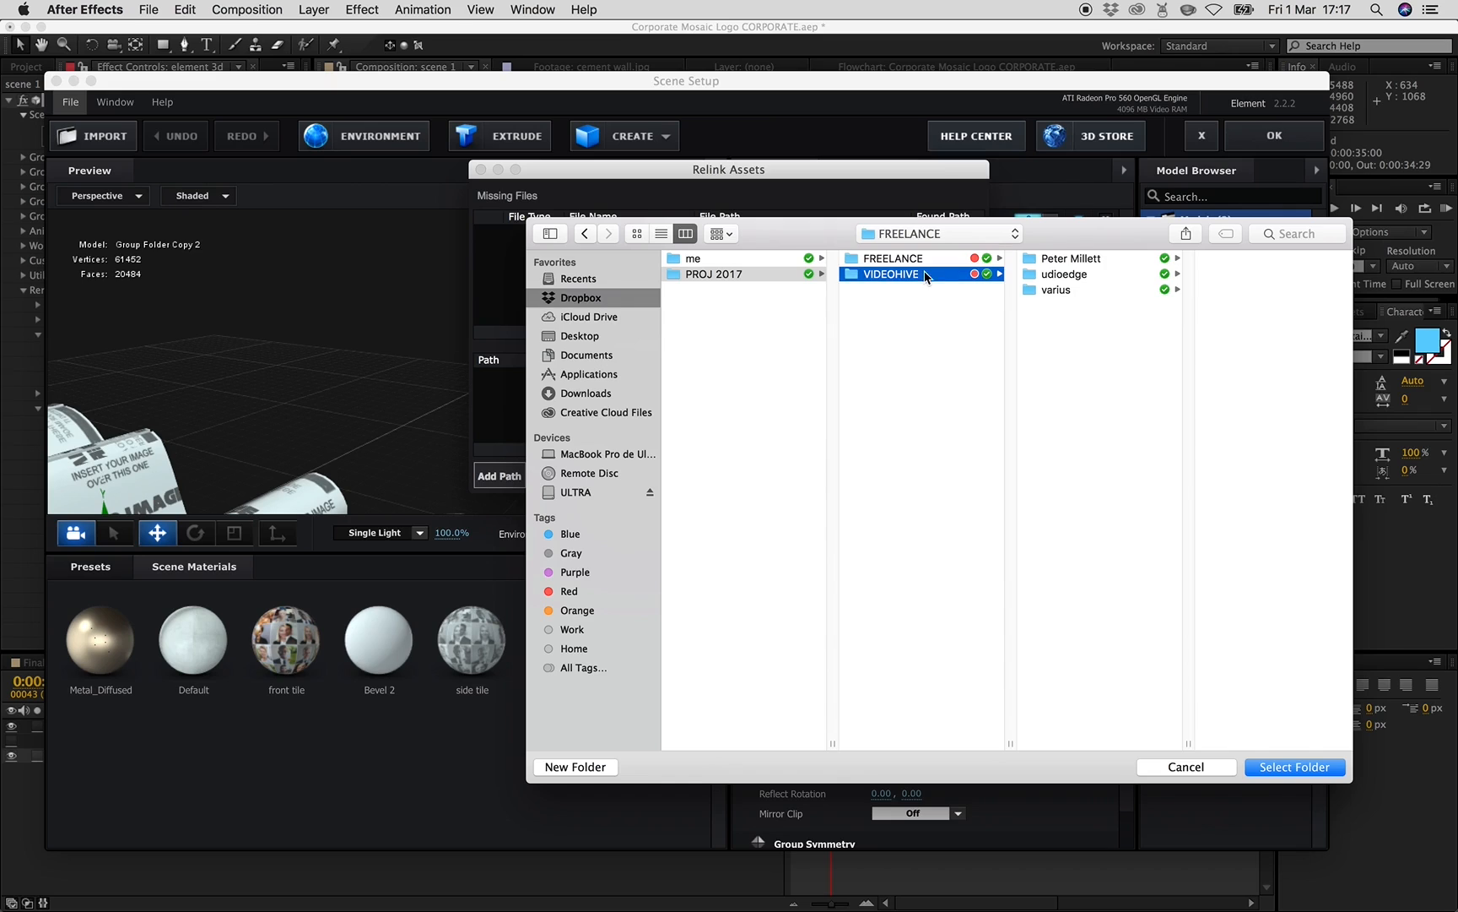
left_click(1055, 258)
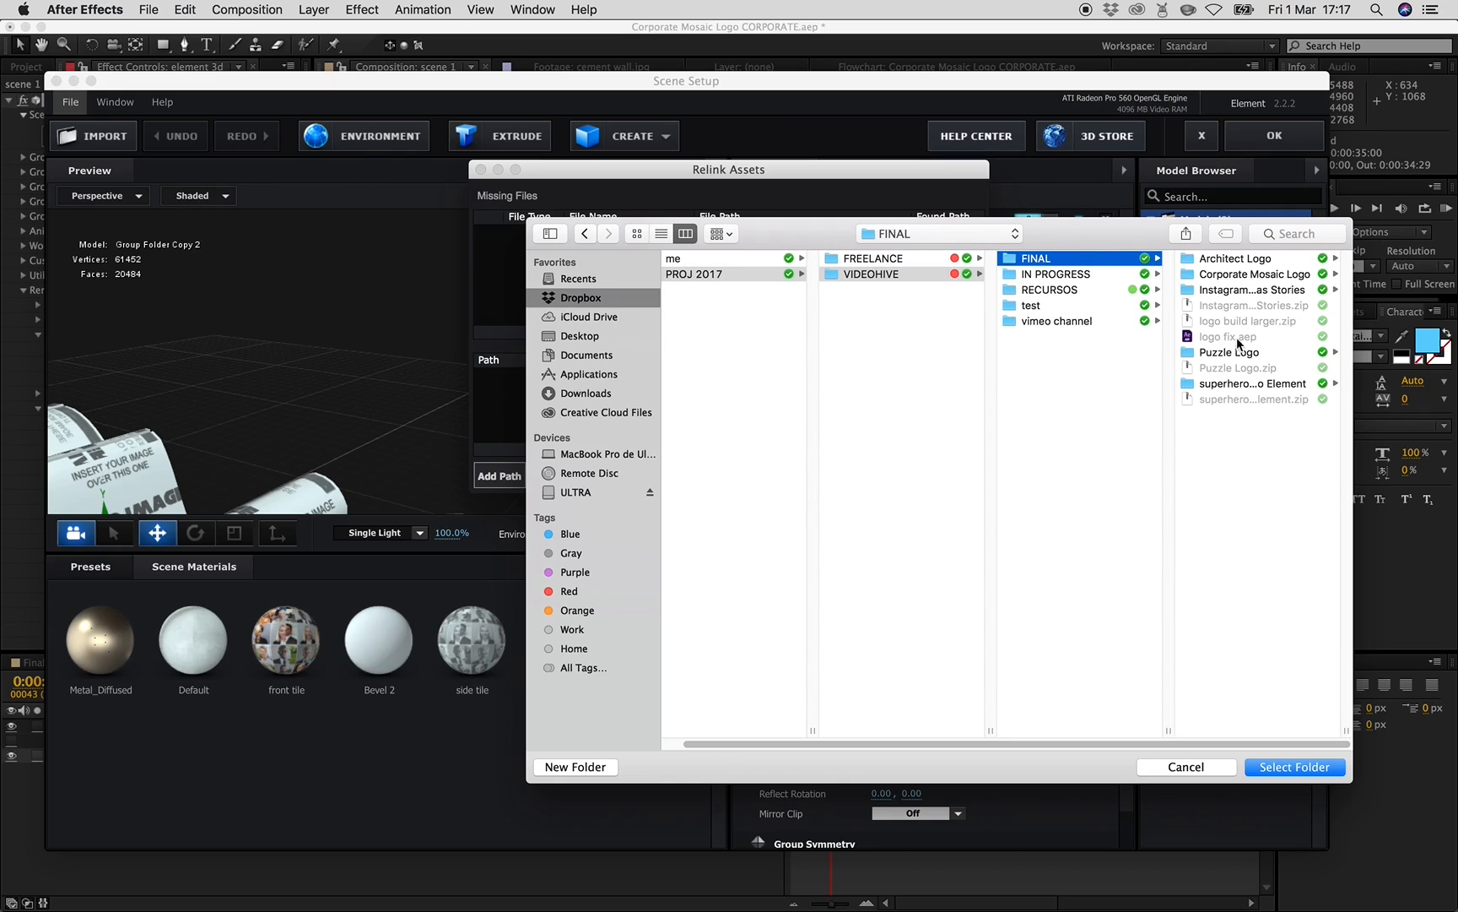
left_click(1255, 260)
key("Down")
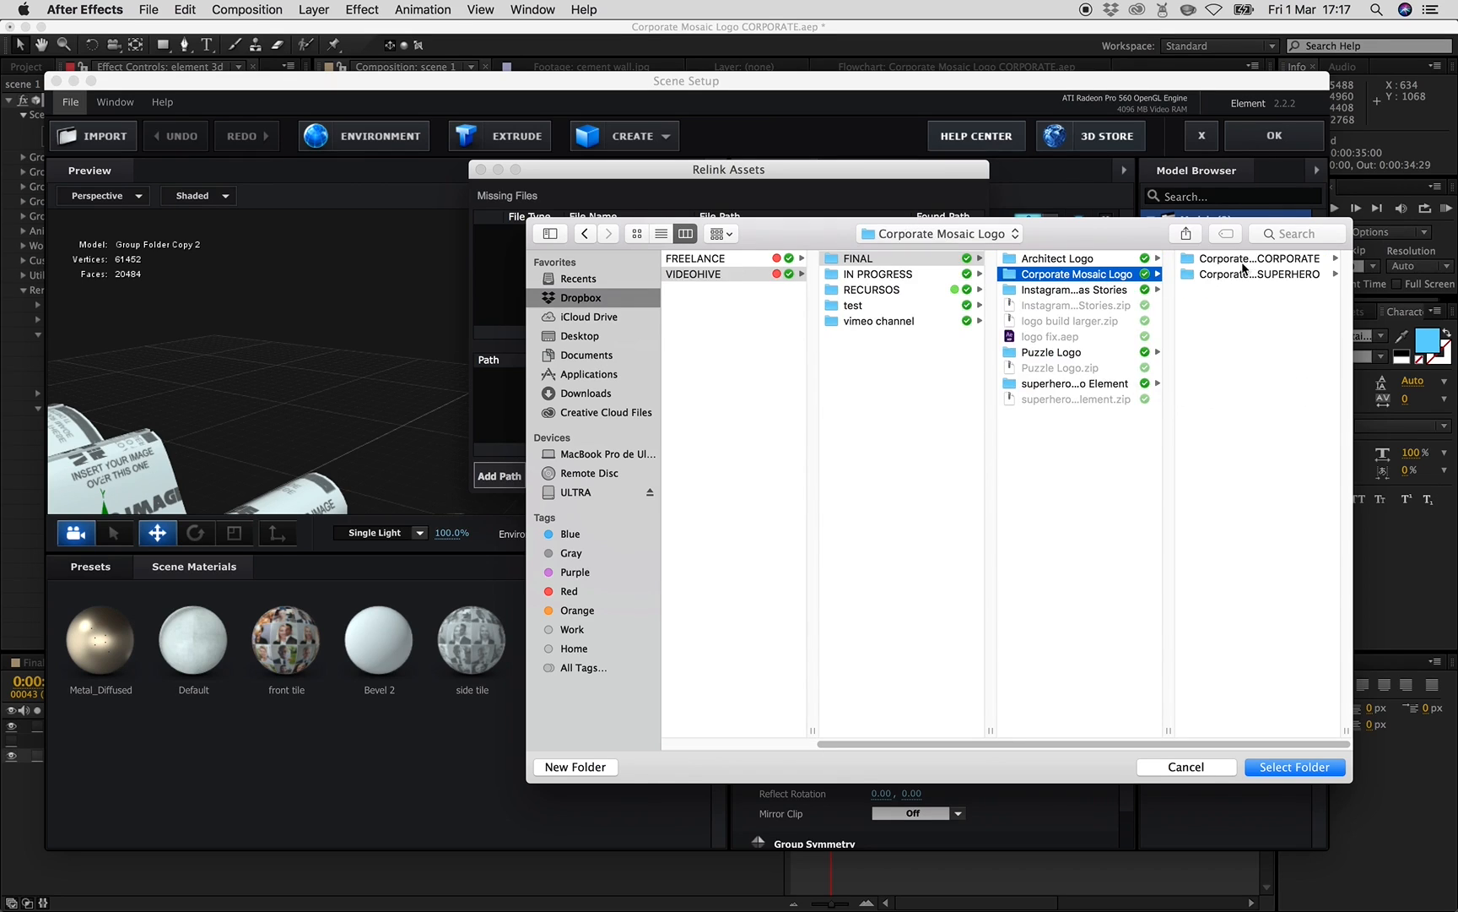
left_click(1255, 260)
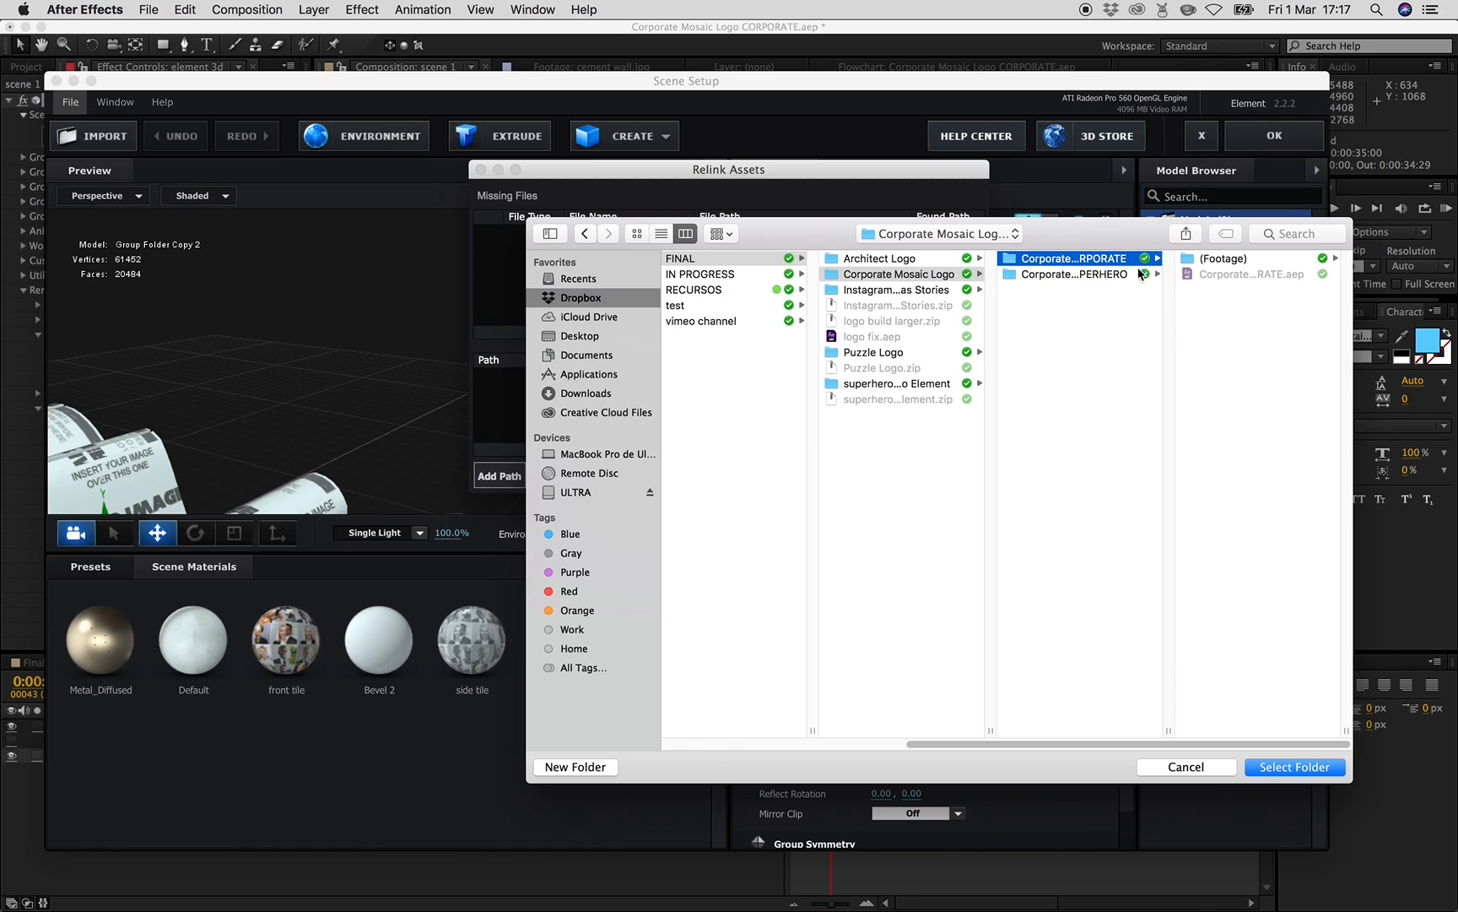
left_click(1185, 766)
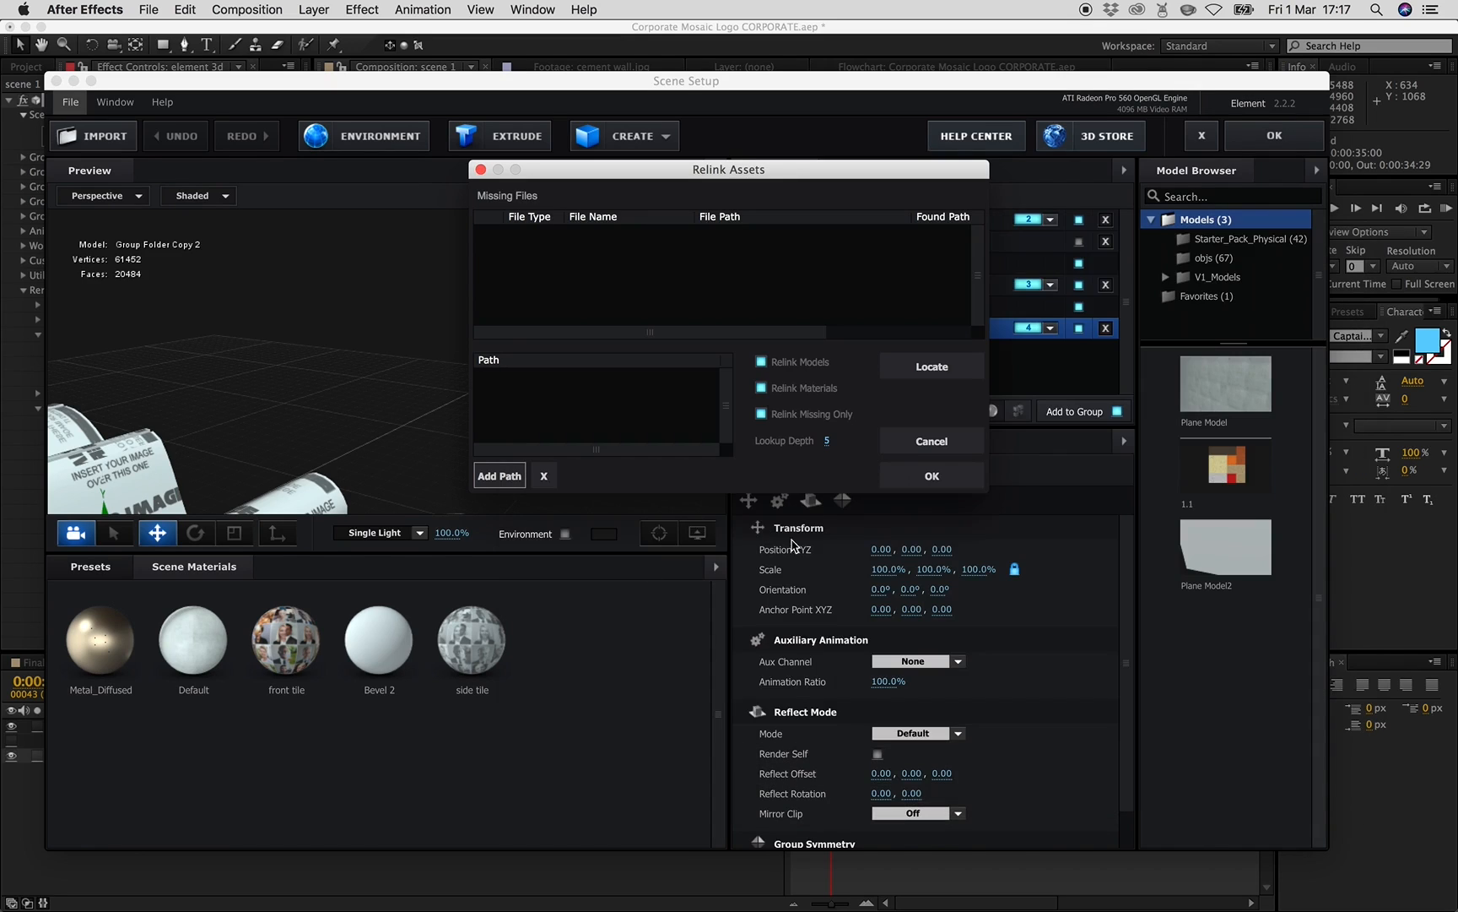
left_click(510, 477)
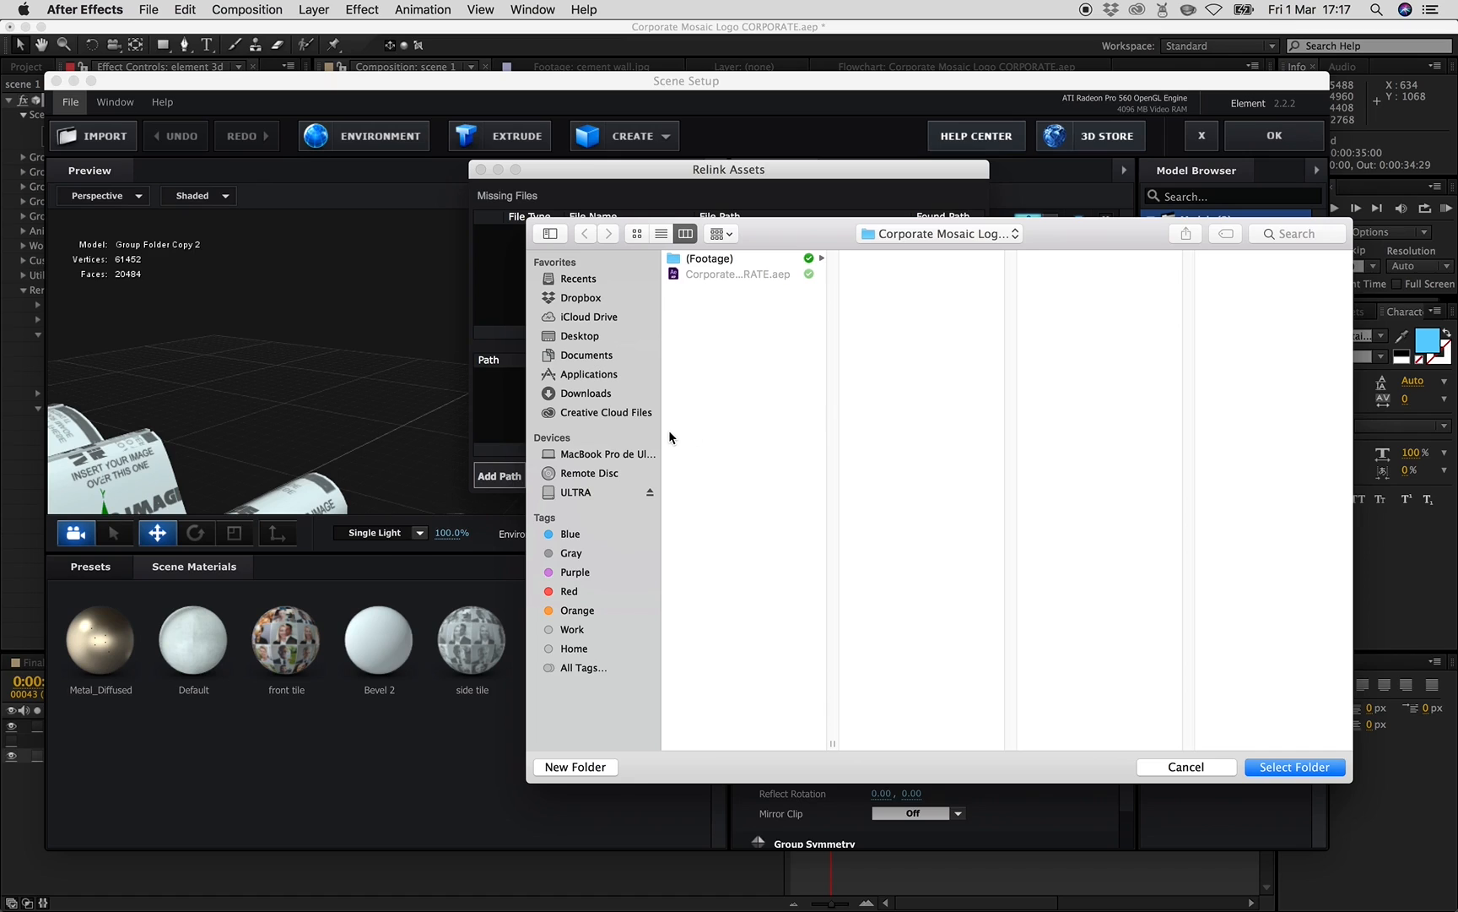
left_click(588, 356)
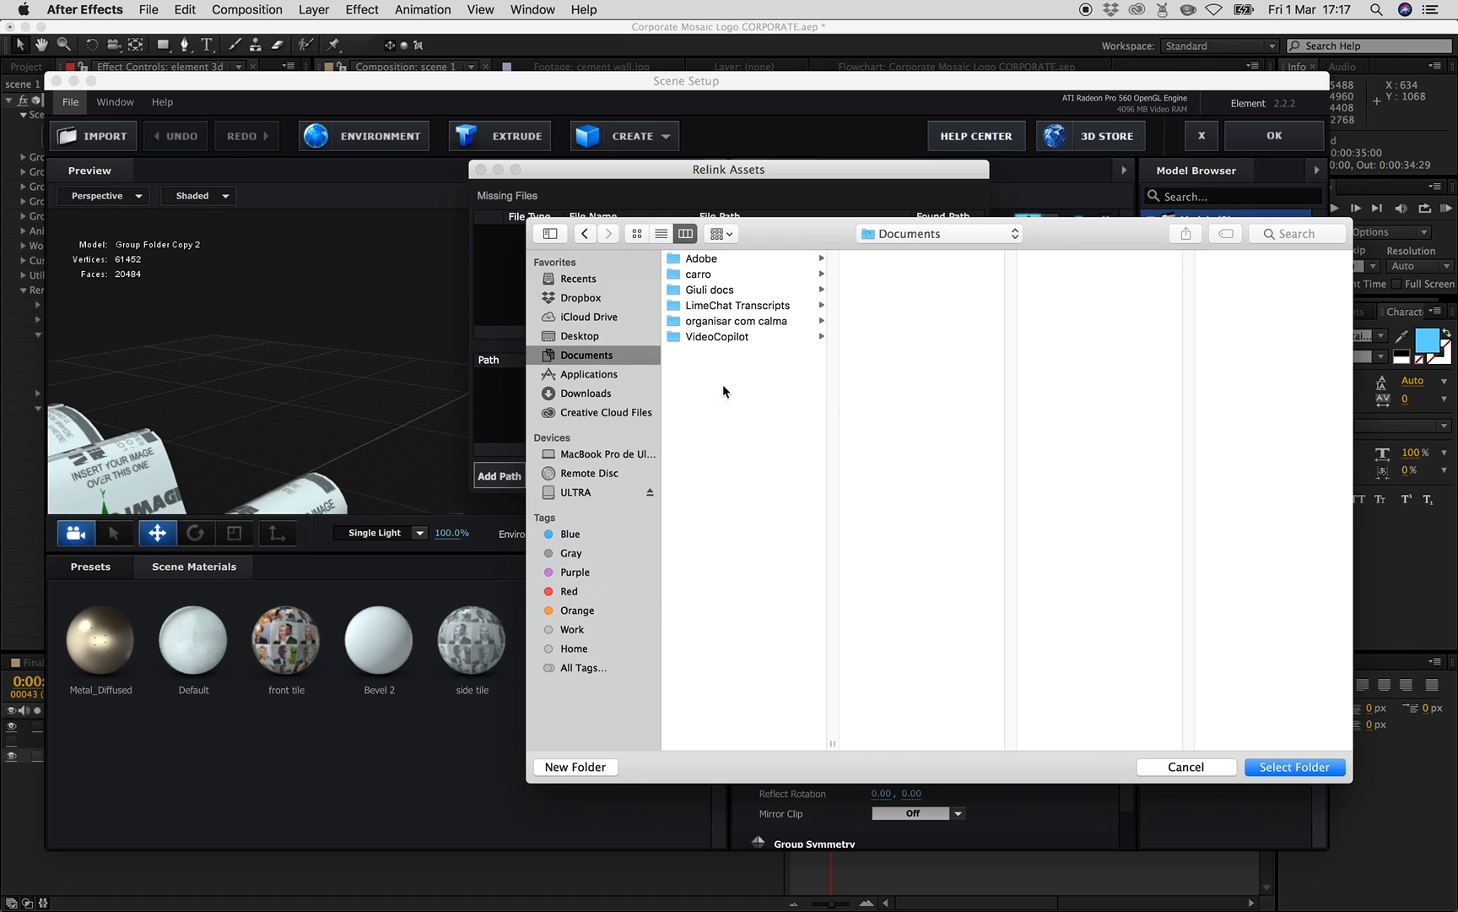
left_click(718, 336)
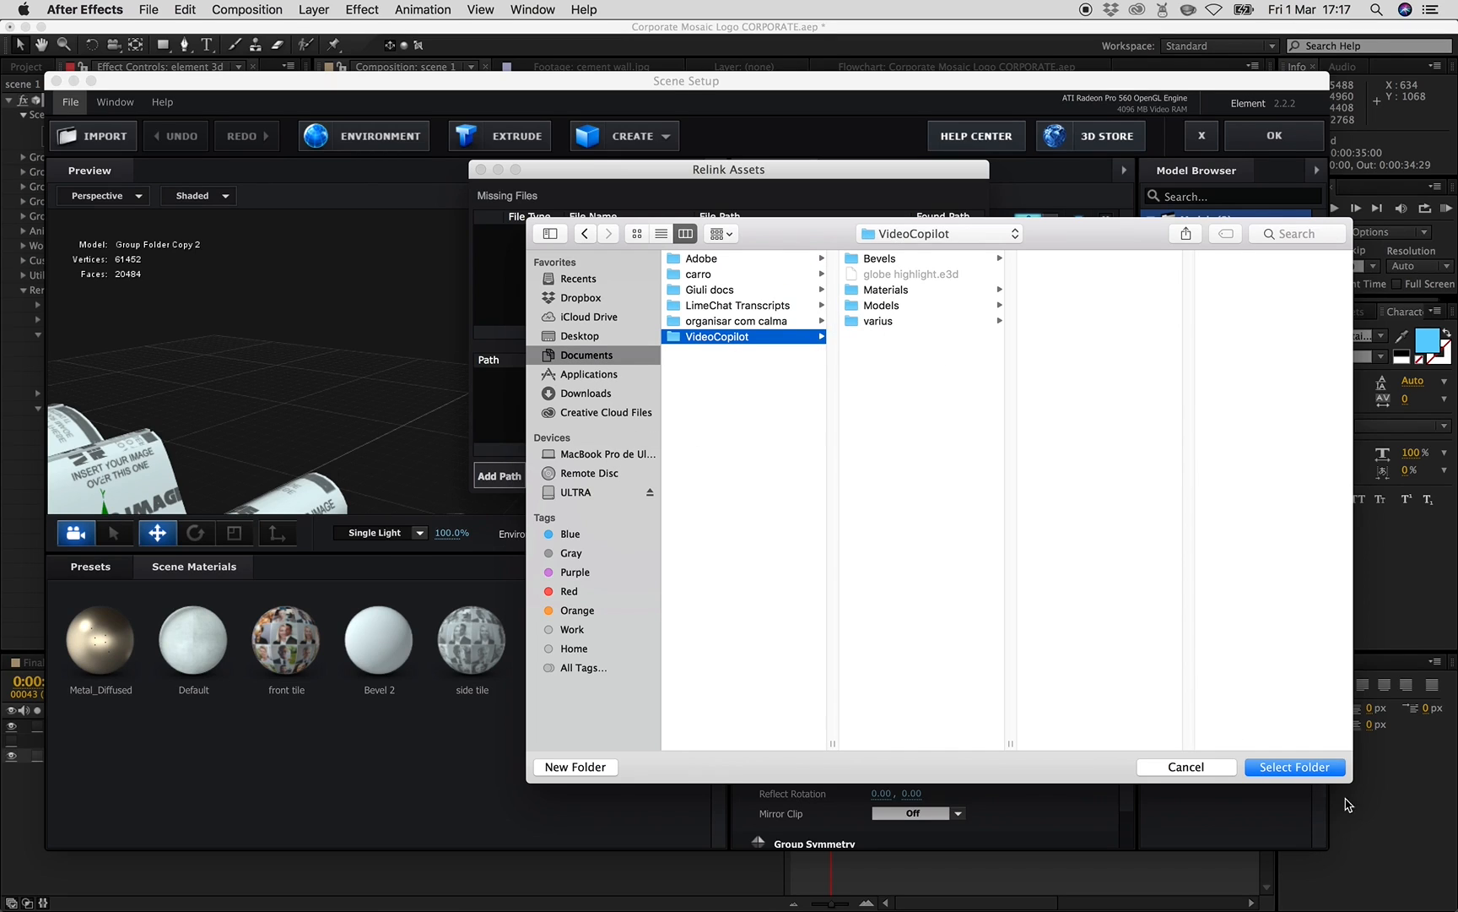
left_click(1233, 773)
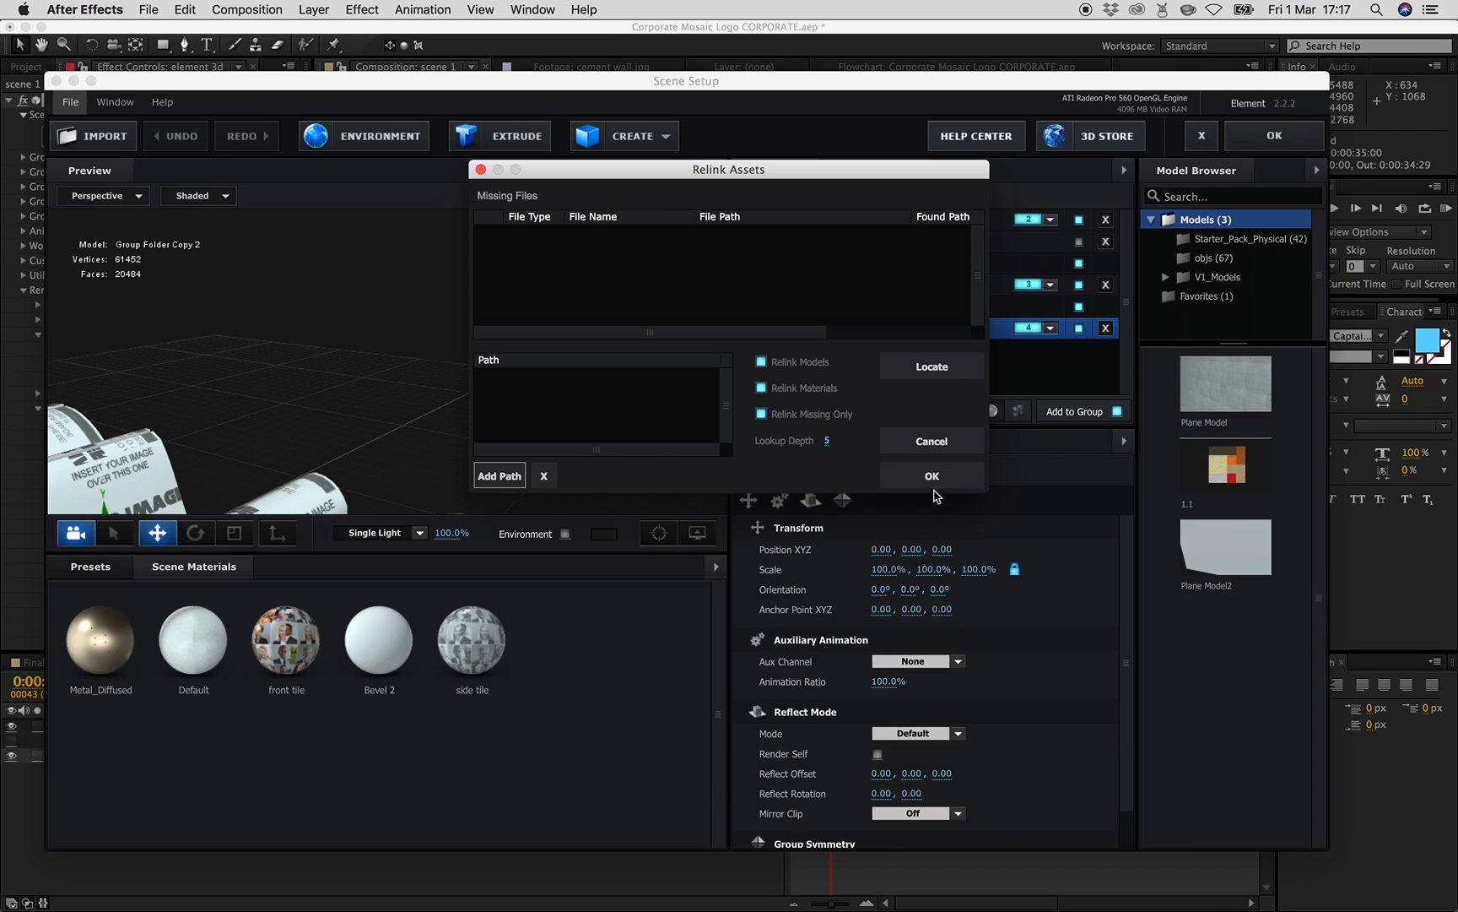
left_click(951, 439)
- Examine the Scene Setup groups, models and materials, expanding Group Folder Copy 2, then close Scene Setup
mouse_move(431, 407)
left_mouse_down()
mouse_move(540, 400)
mouse_move(391, 442)
mouse_move(437, 401)
mouse_move(460, 403)
left_mouse_up()
scroll(399, 438, "down", 3)
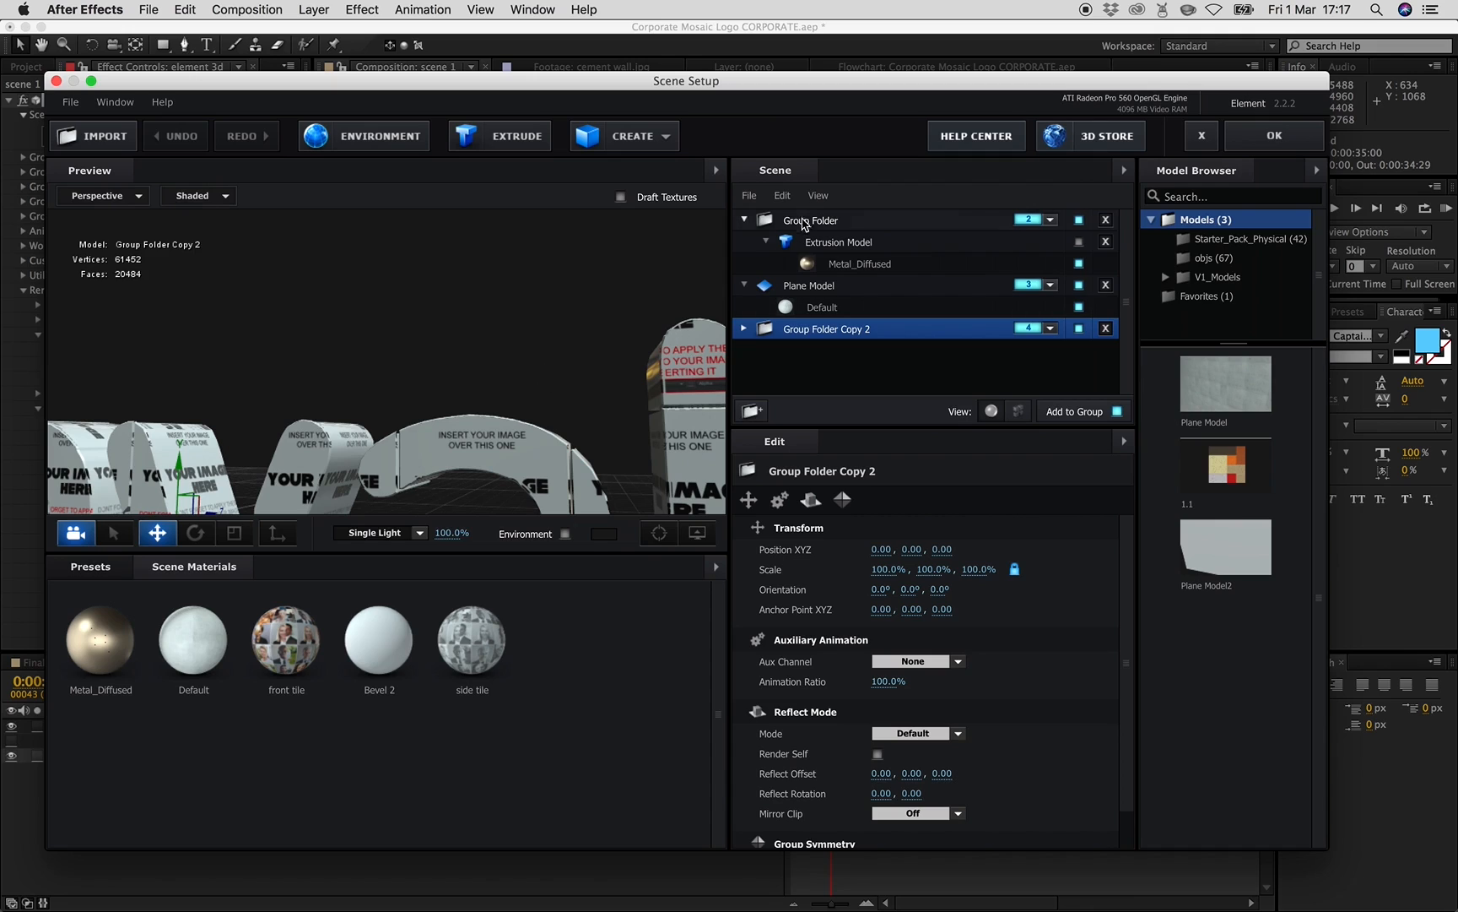
left_click(809, 223)
left_click(820, 243)
left_click(833, 265)
left_click(822, 287)
left_click(819, 309)
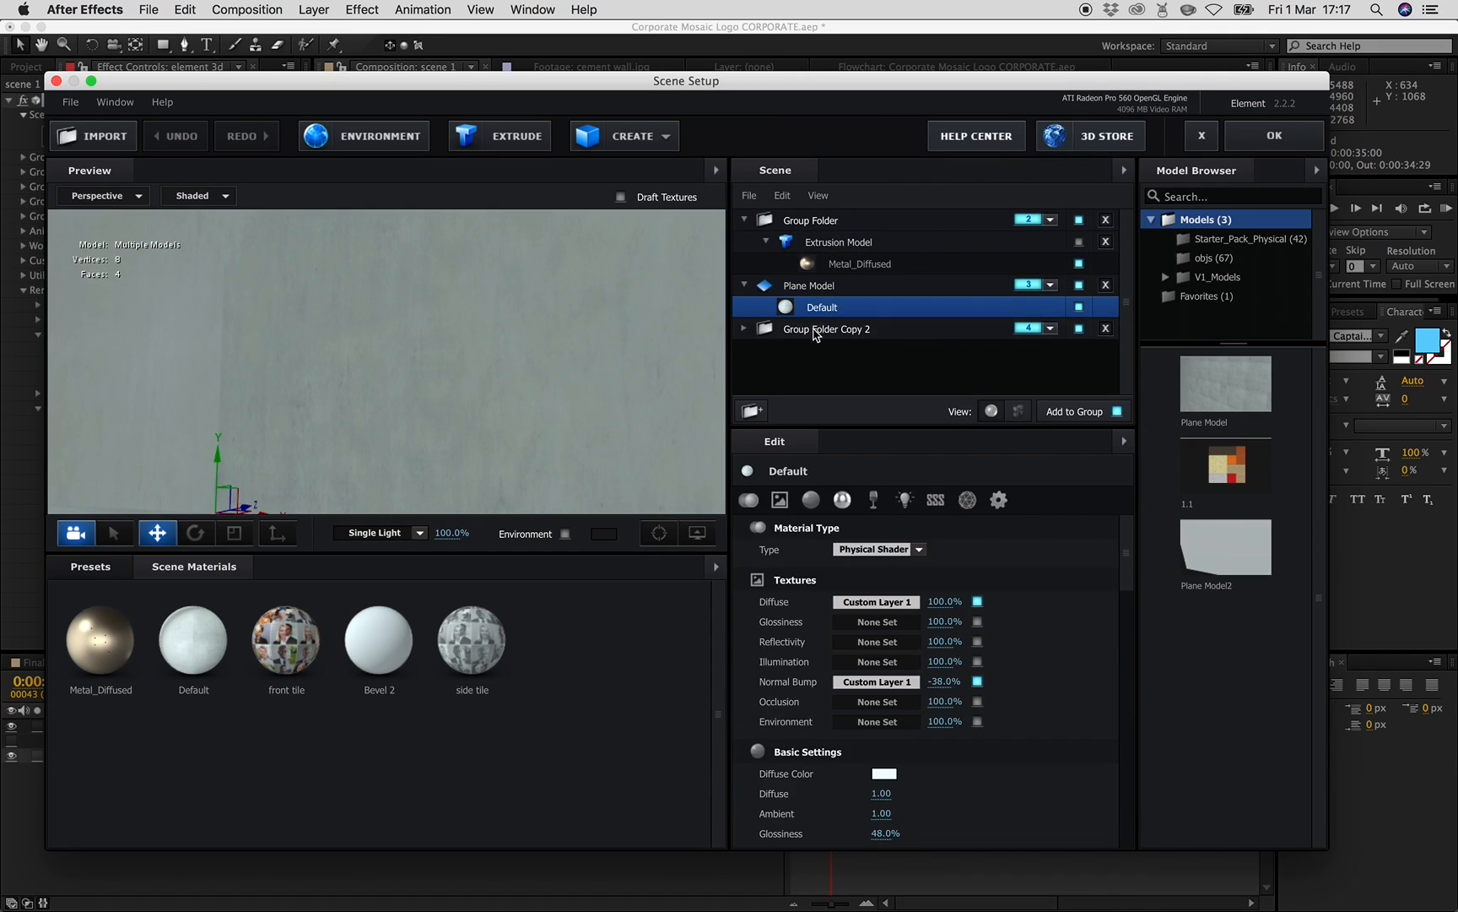
left_click(818, 329)
left_click(745, 329)
left_click(791, 355)
left_click(766, 350)
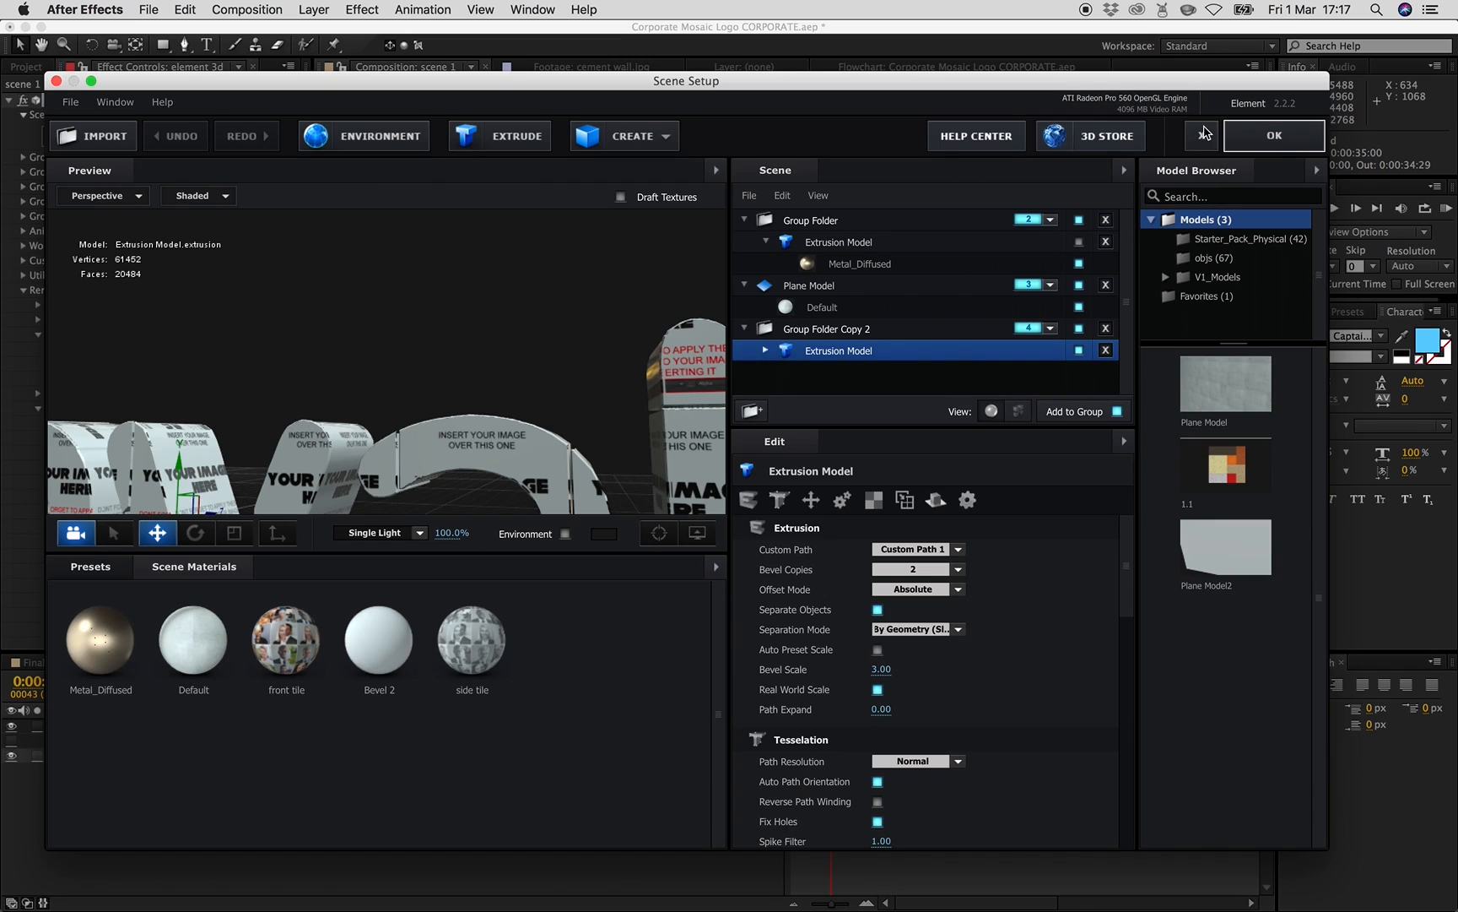
left_click(1239, 144)
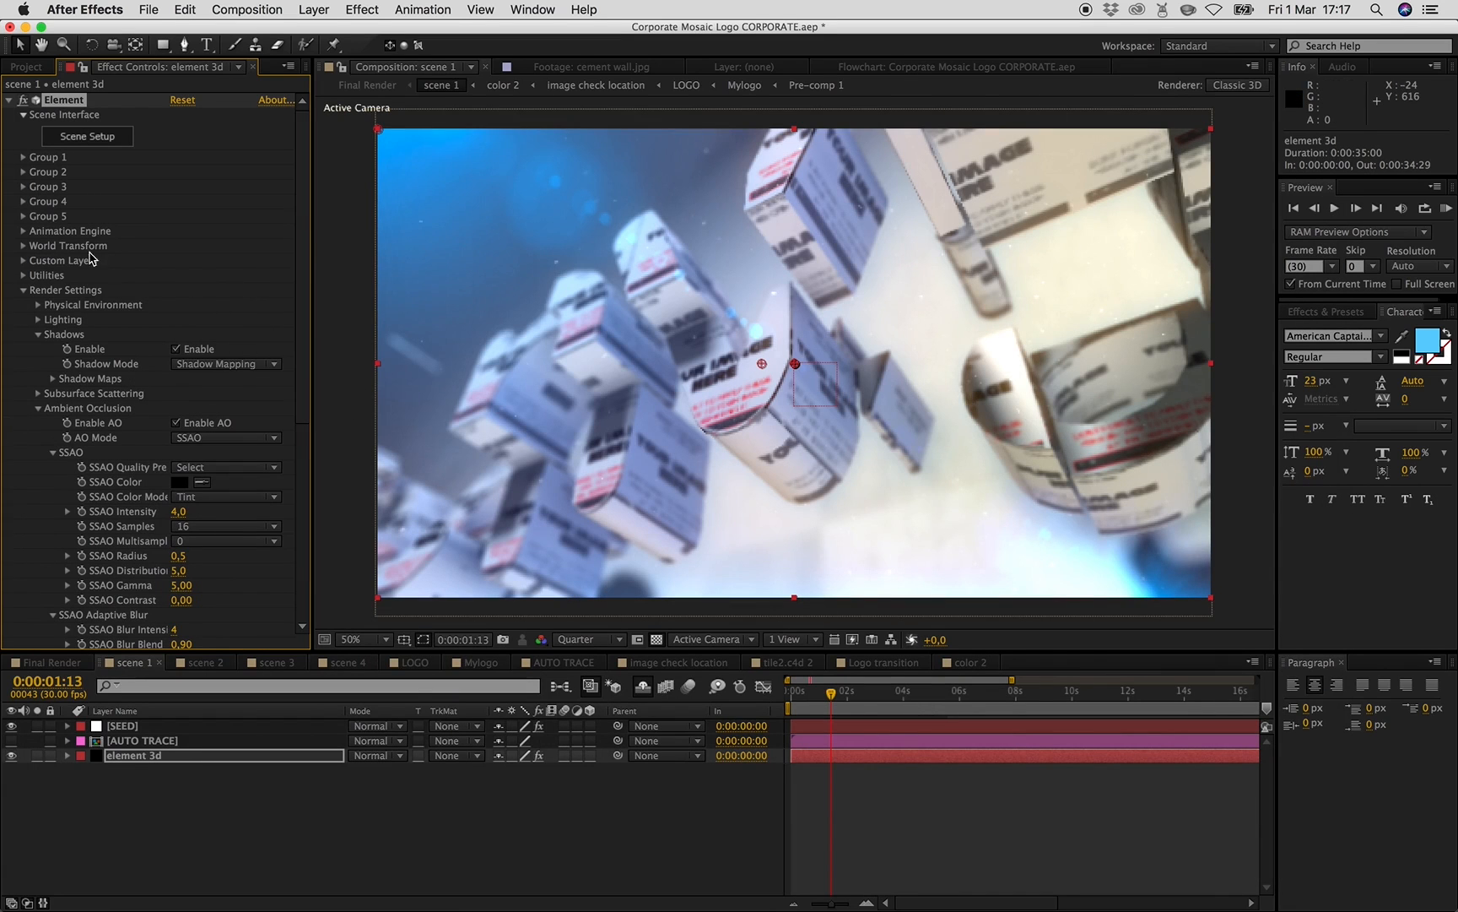
- Collapse the Render Settings group and move scene 1's time indicator to about 2 seconds
left_click(25, 291)
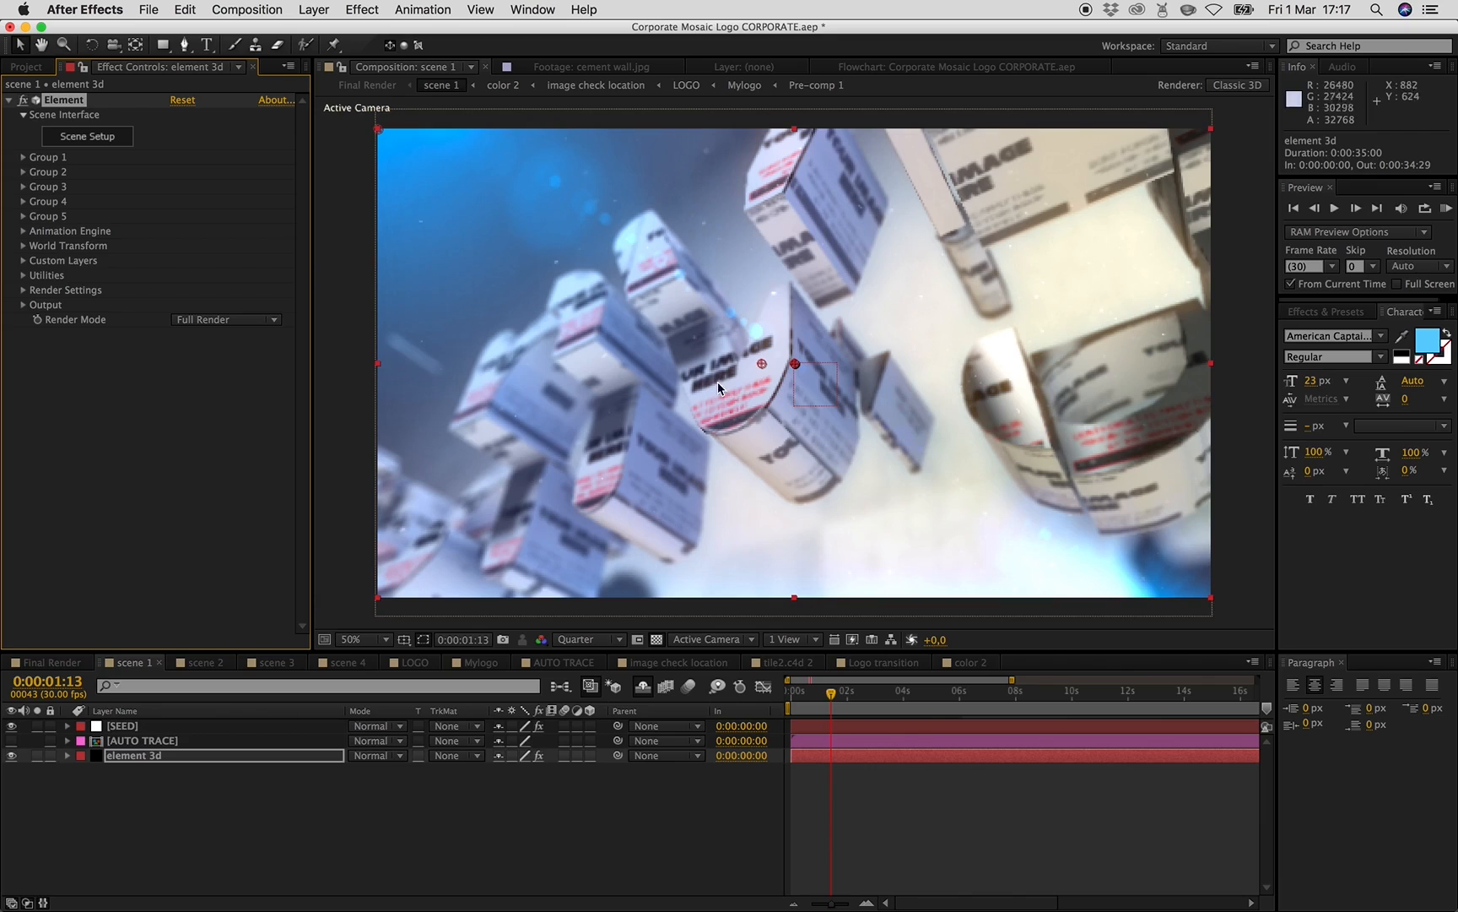
left_click(30, 67)
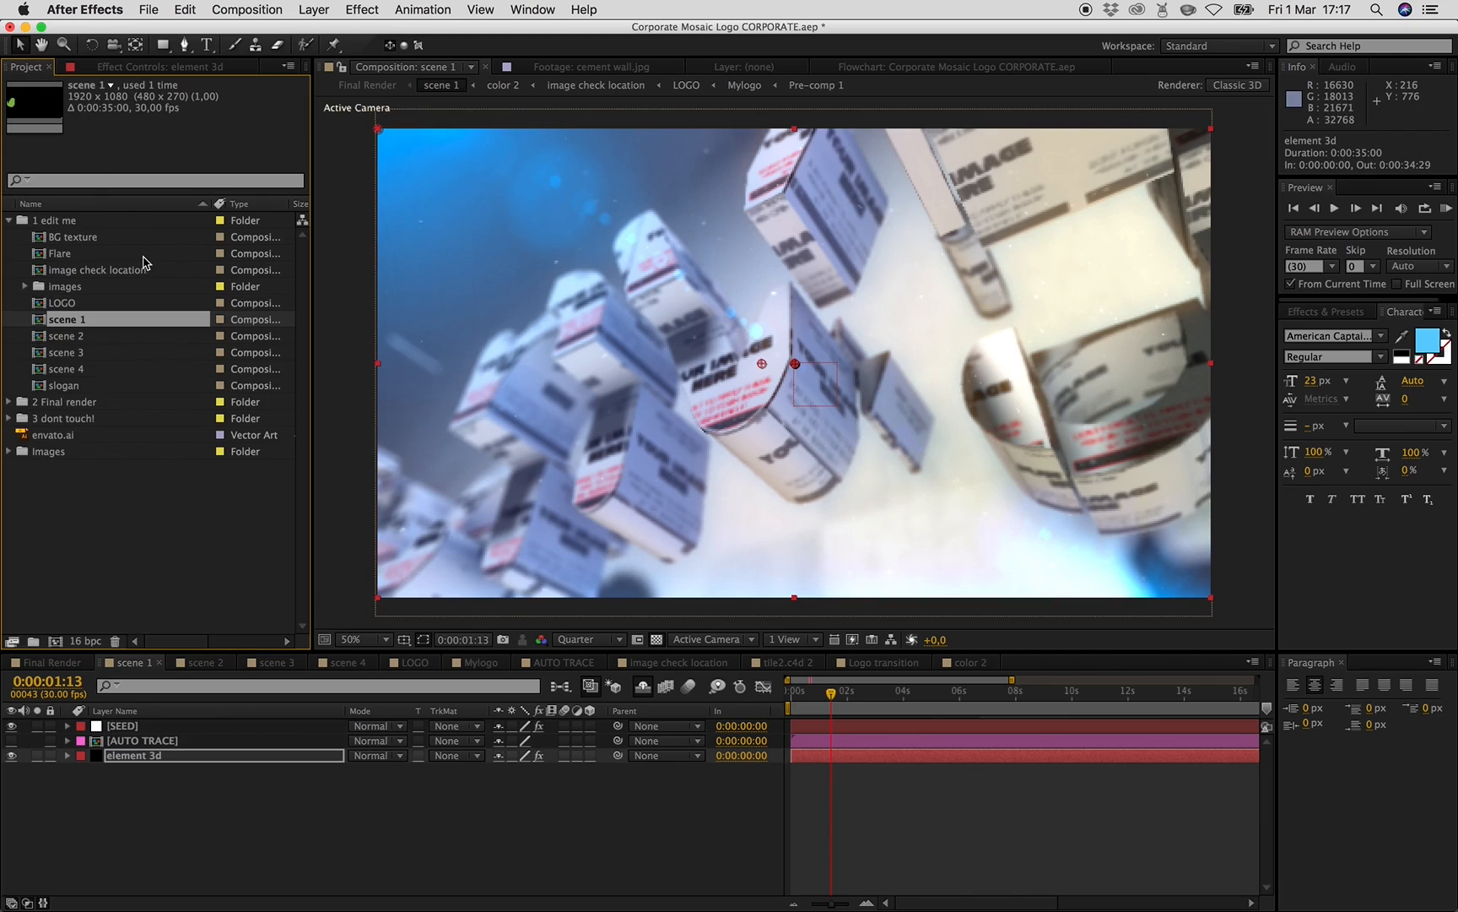
left_click(116, 456)
left_click(141, 533)
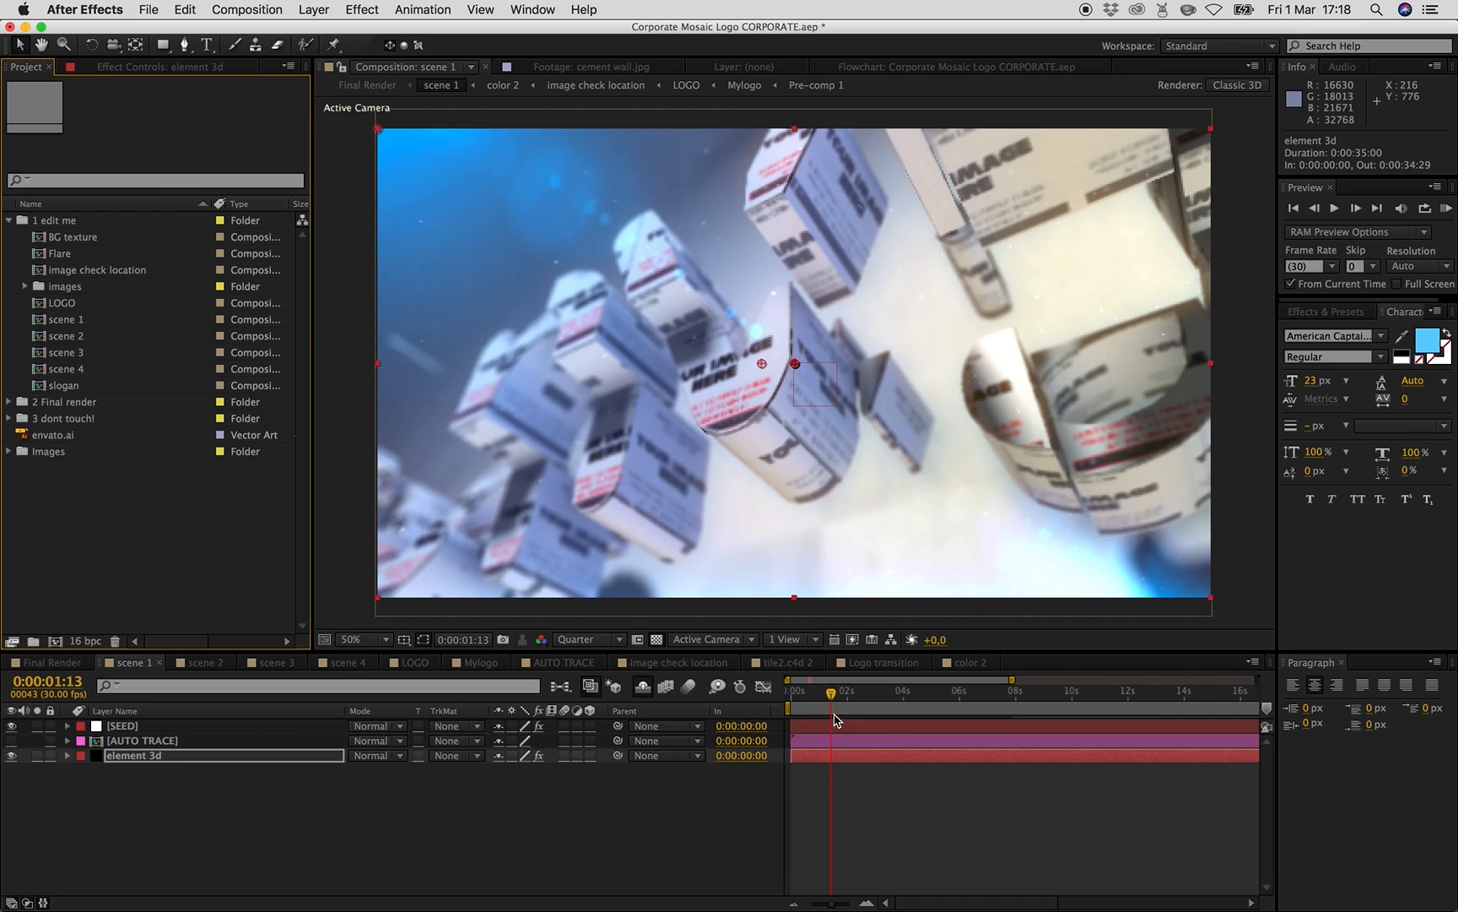
left_click(798, 704)
left_click(812, 702)
left_click(849, 701)
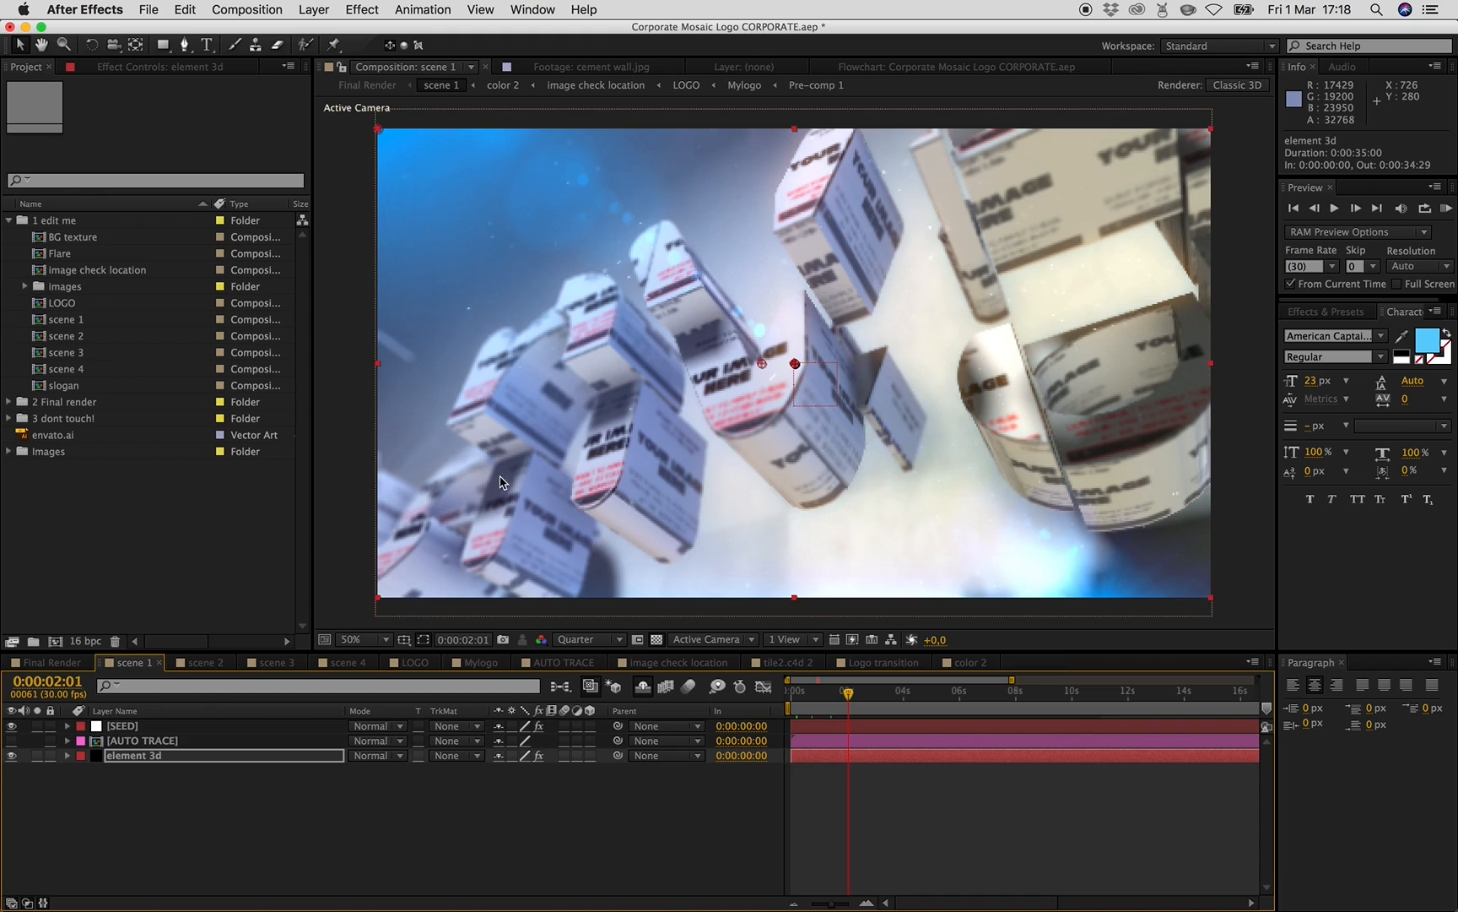
- Open the image check location composition and toggle the stencil LOGO layer's visibility off and back on
double_click(82, 272)
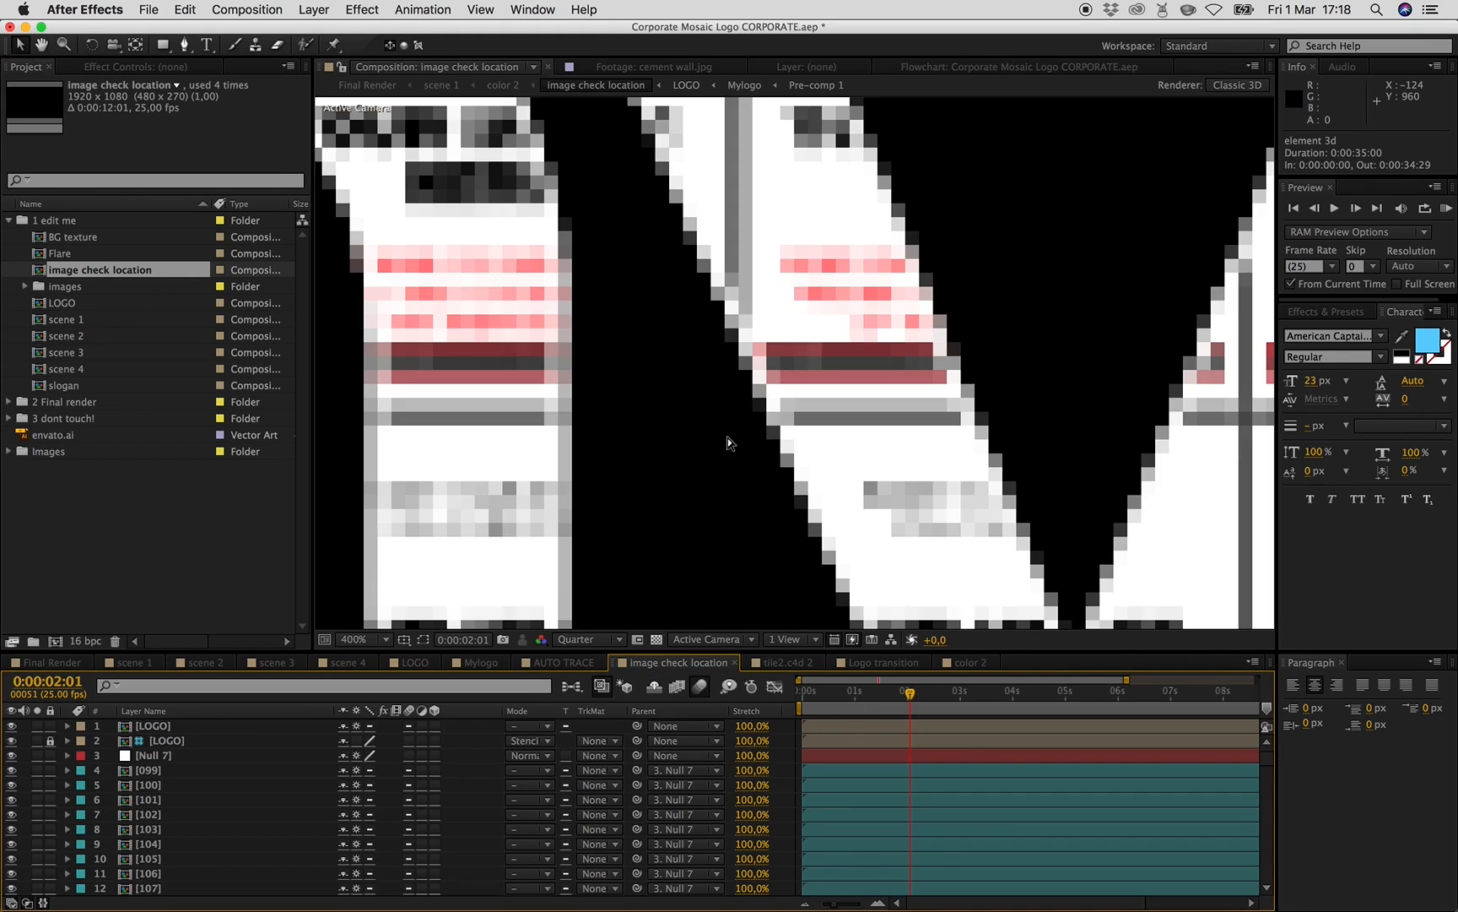
scroll(772, 464, "down", 3)
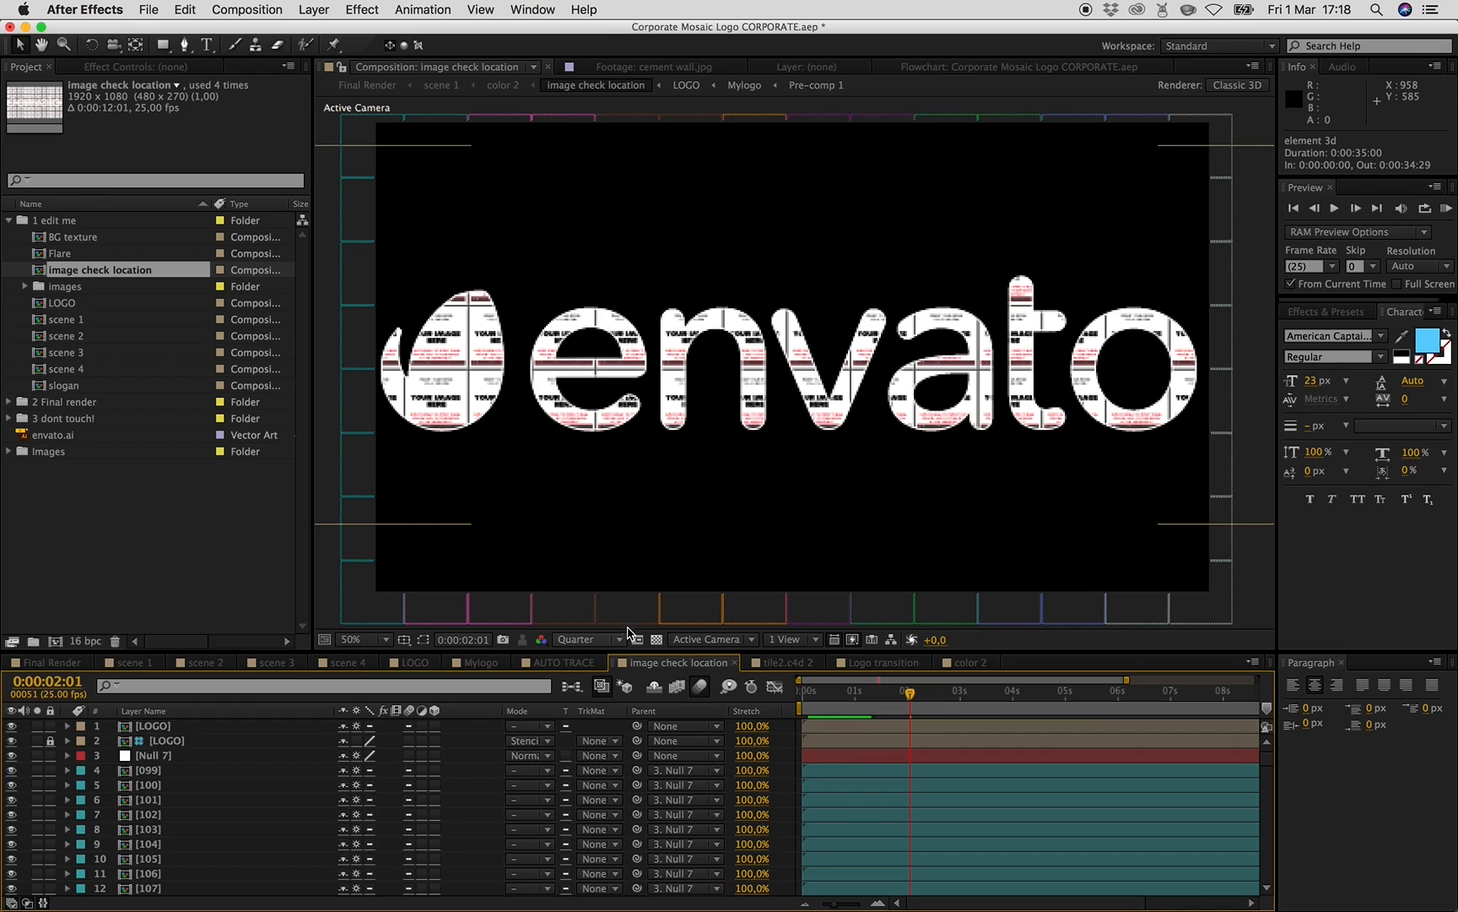
left_click(12, 741)
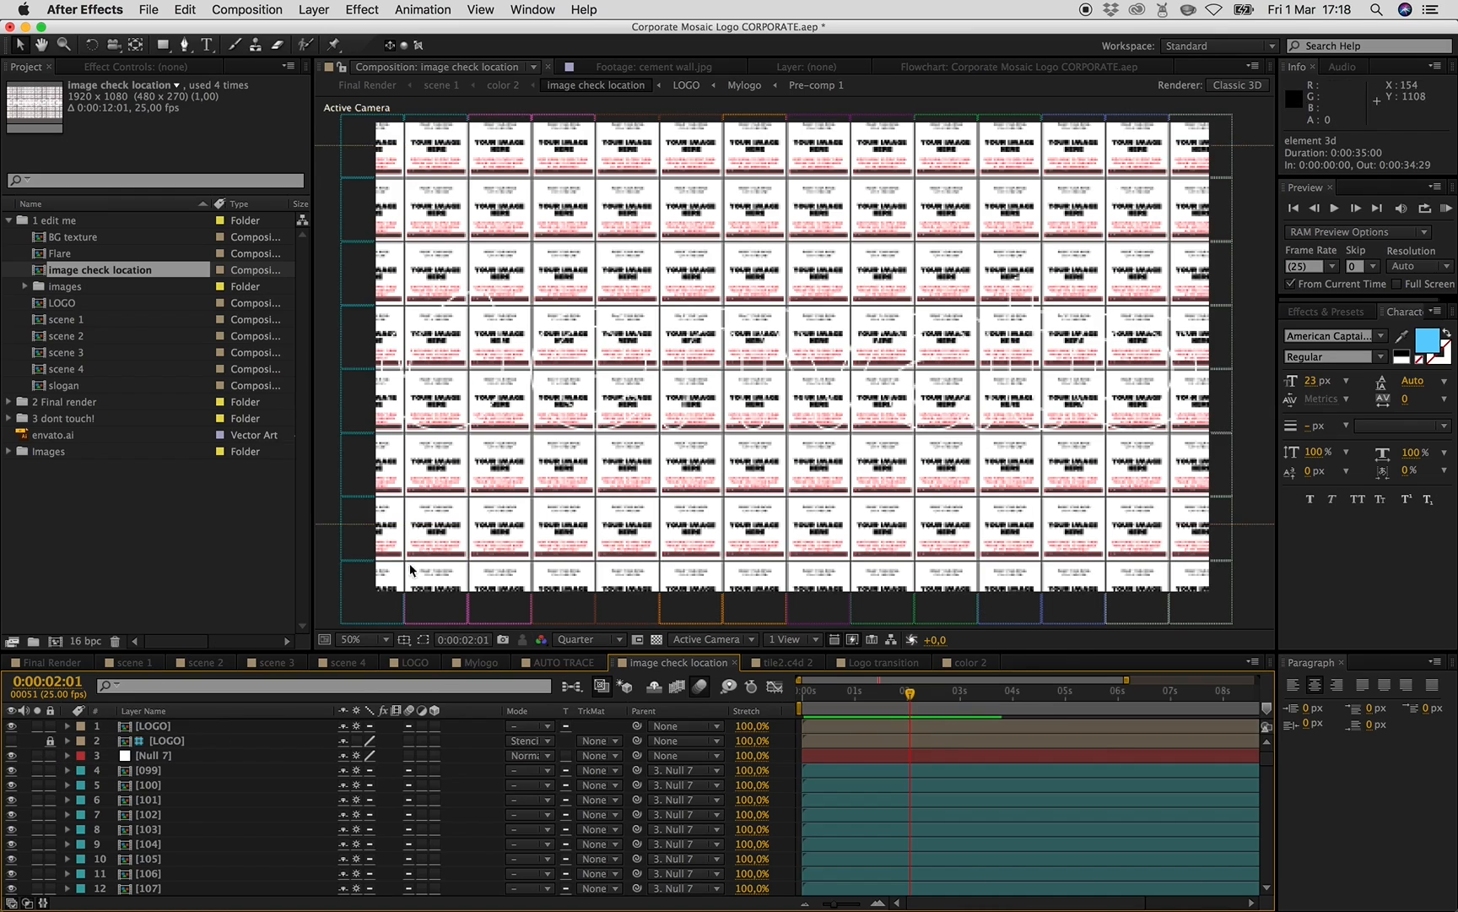
left_click(11, 740)
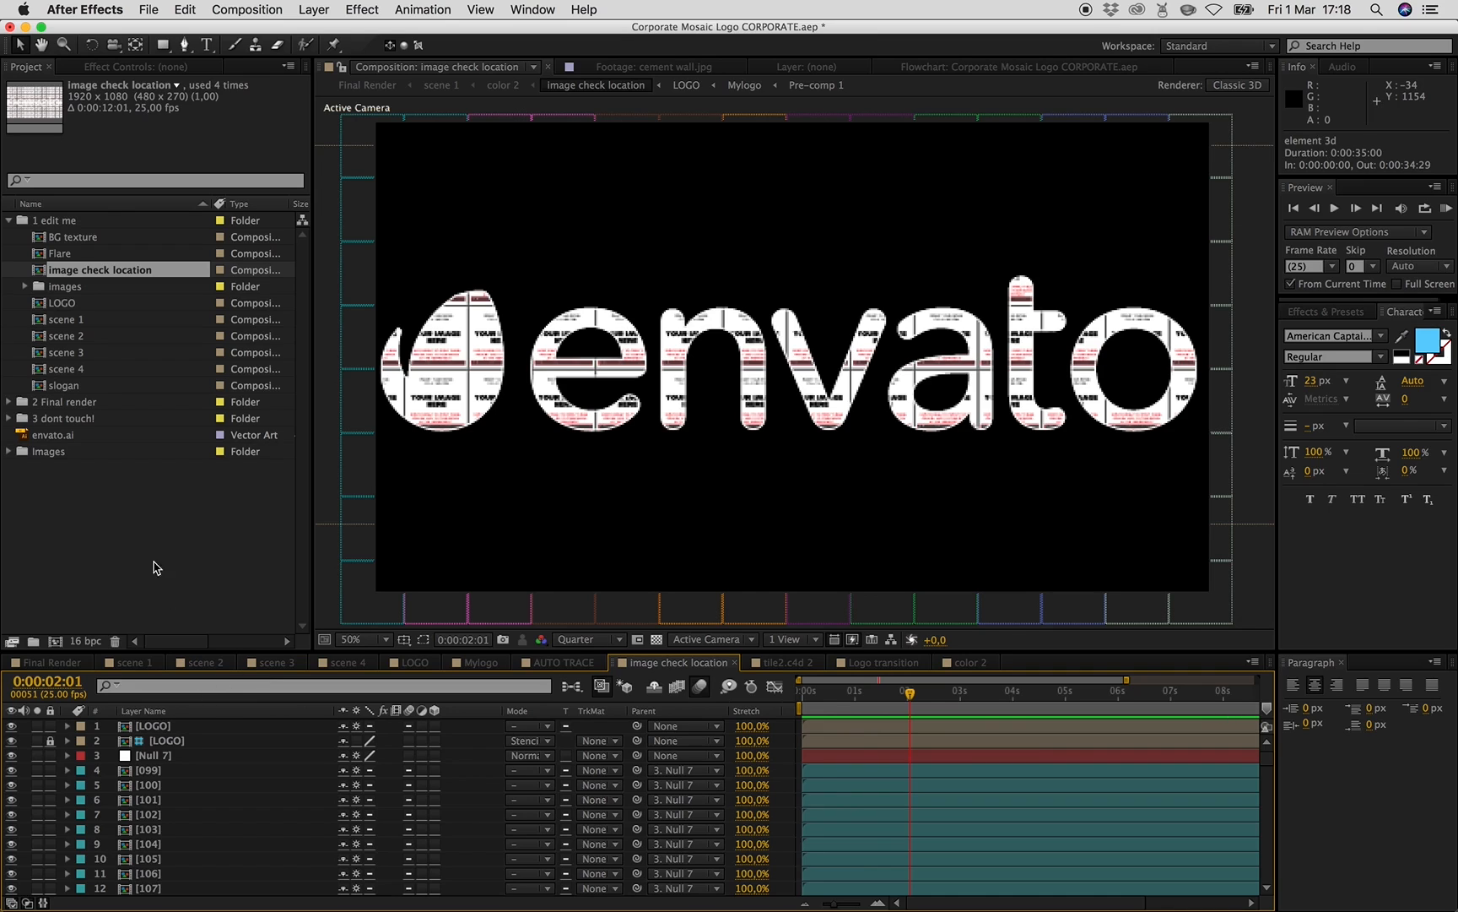
- Switch to Finder and import the photos from the images folder into the After Effects project
left_click(287, 844)
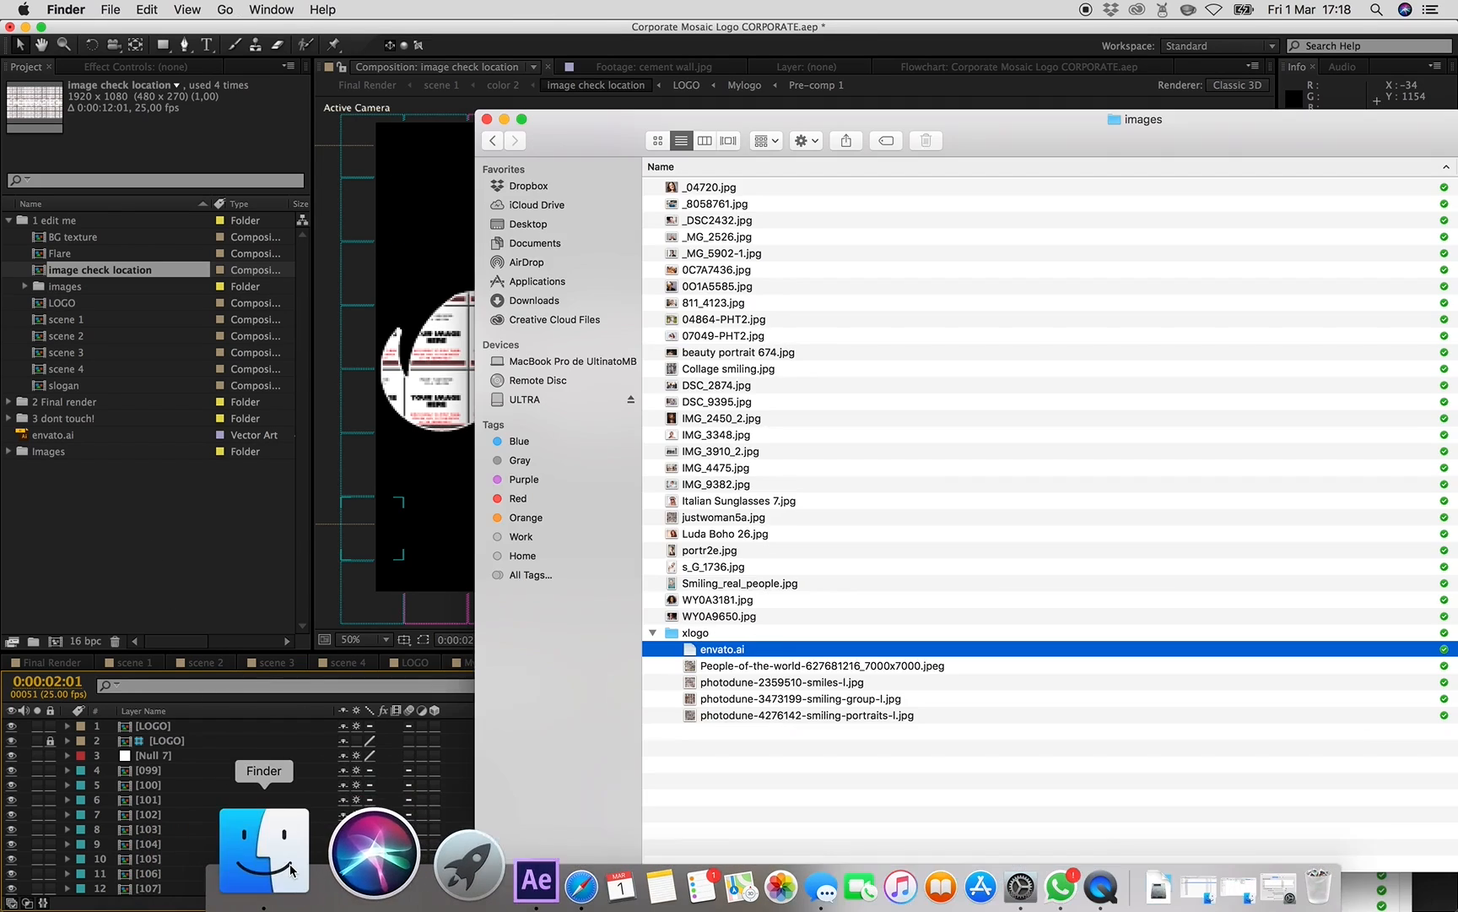
left_click(763, 617)
left_click_drag(843, 196, 752, 616)
right_click(754, 616)
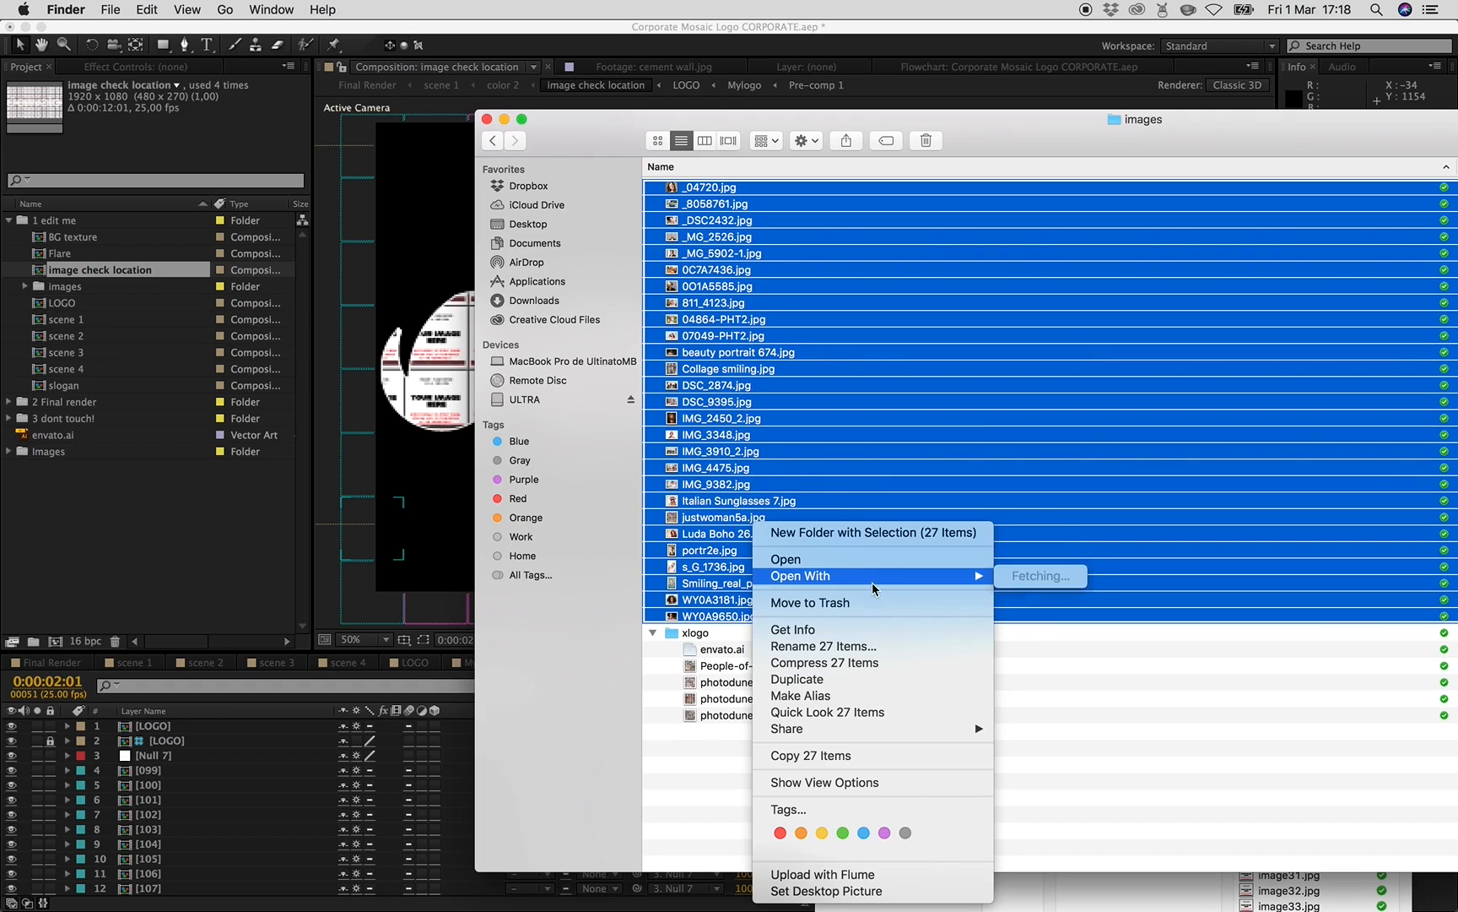
left_click(1023, 385)
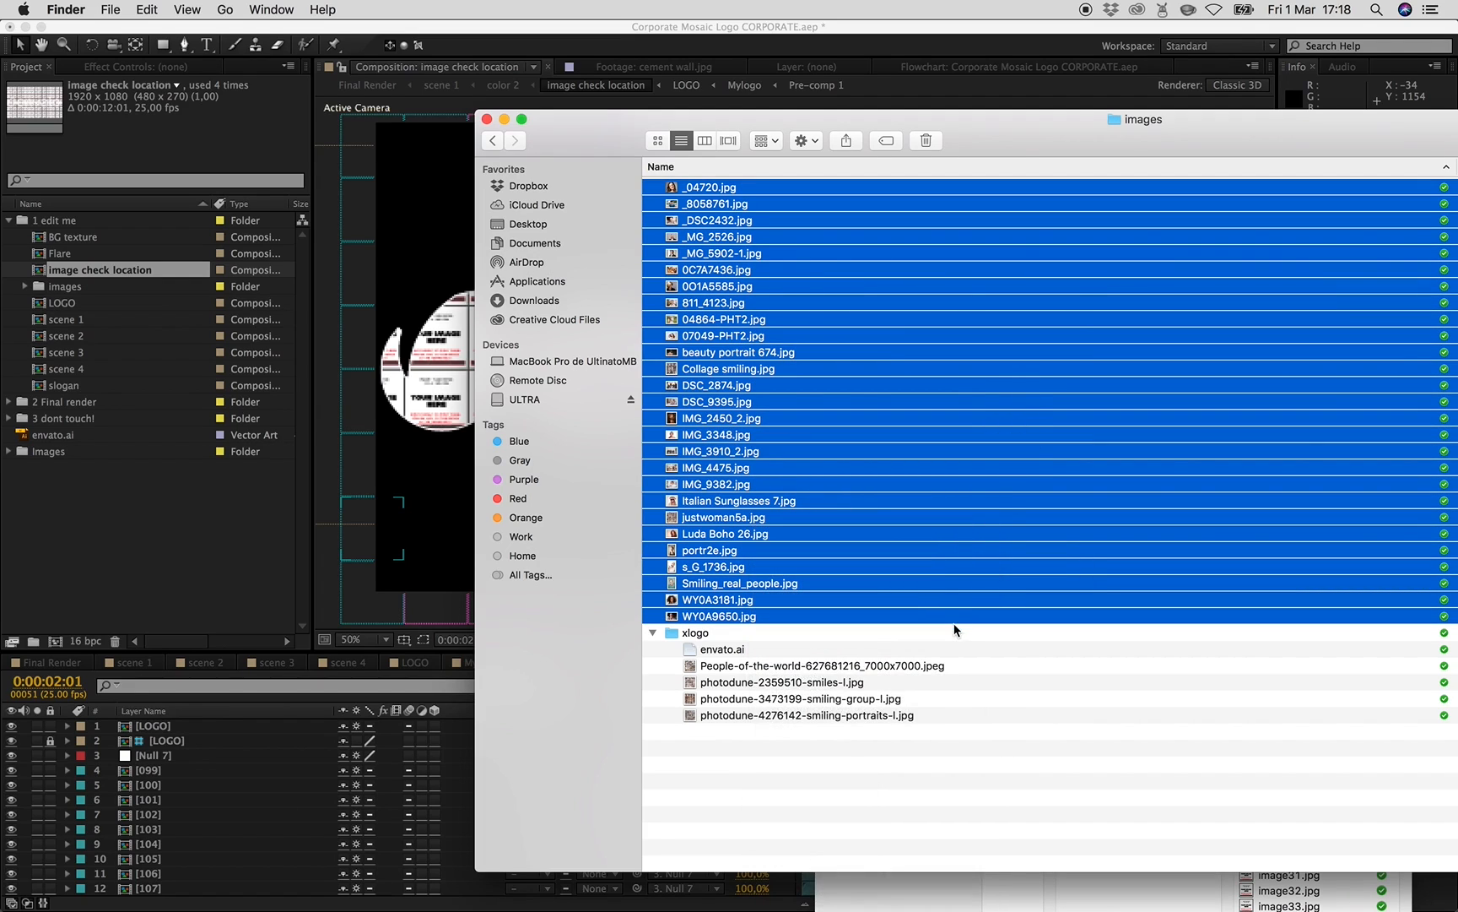
left_click(804, 772)
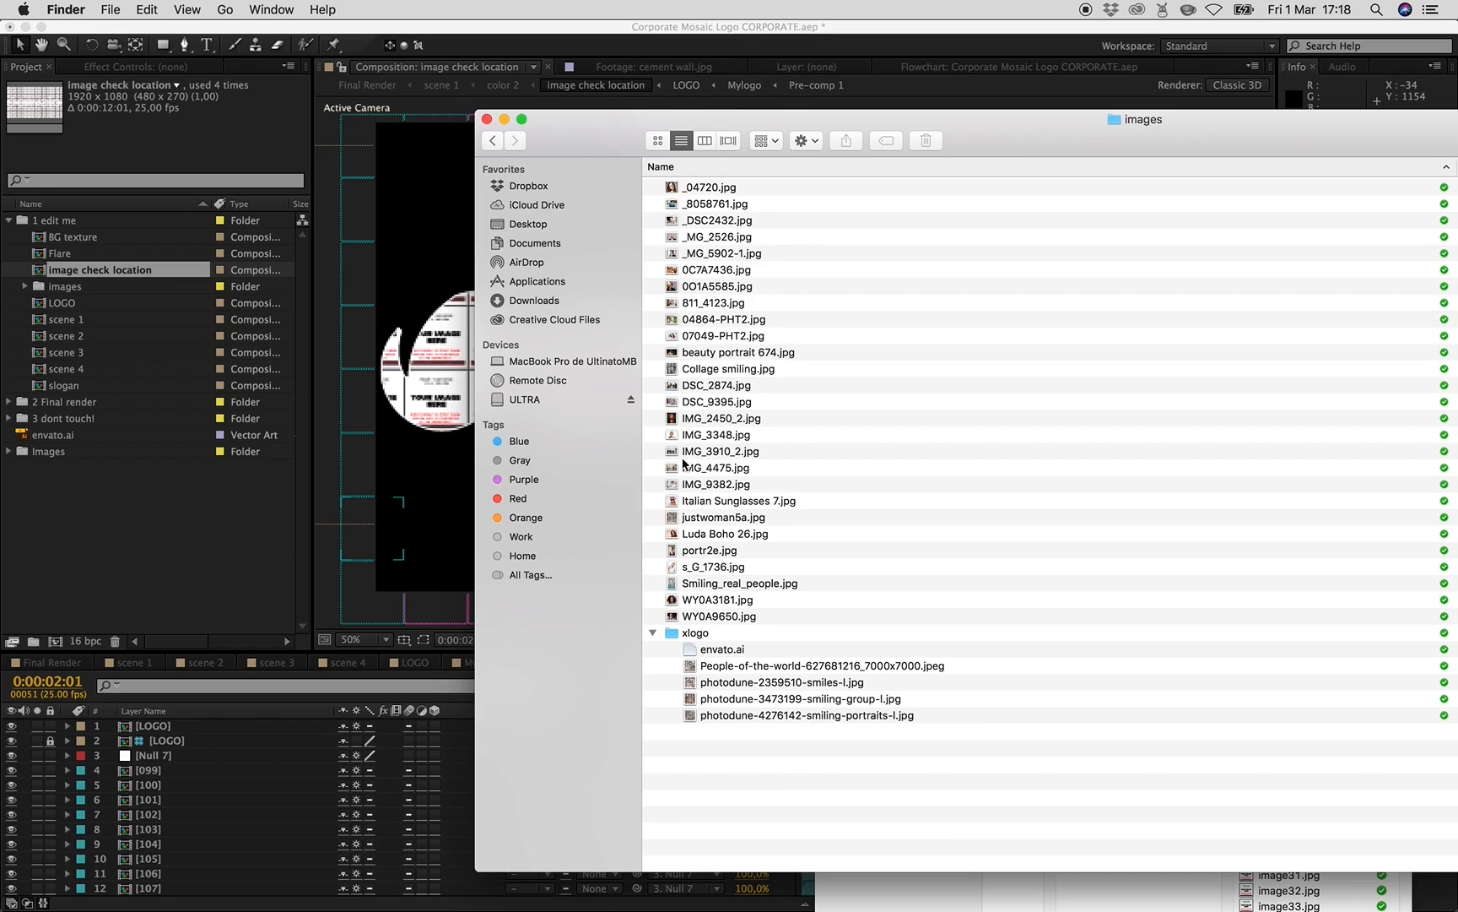
left_click_drag(833, 174, 76, 523)
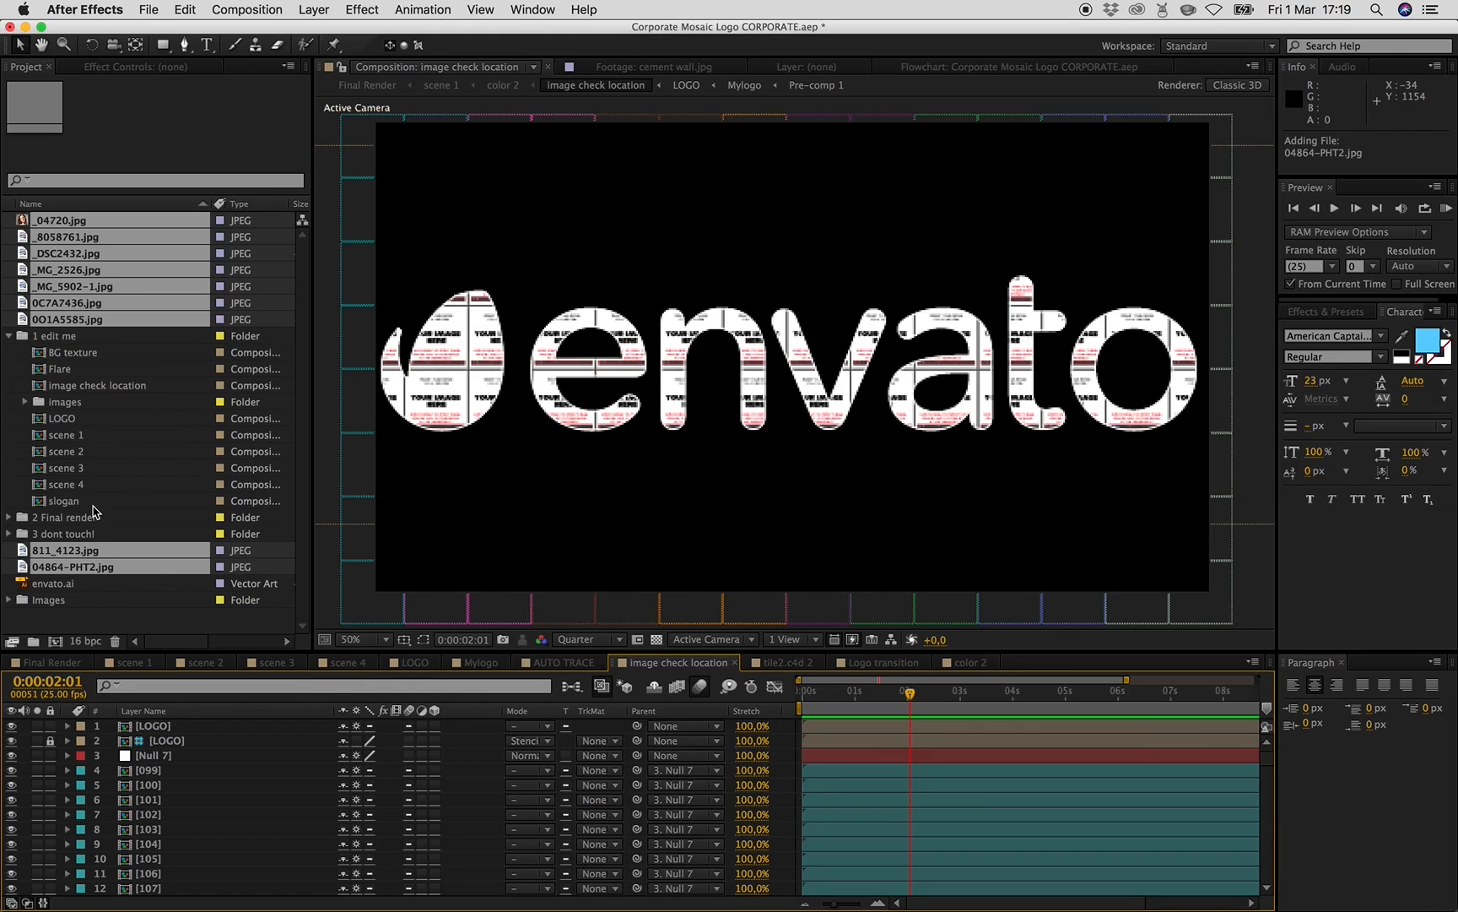
- Gather the imported photos into a new project folder named new images
left_click_drag(65, 568, 35, 644)
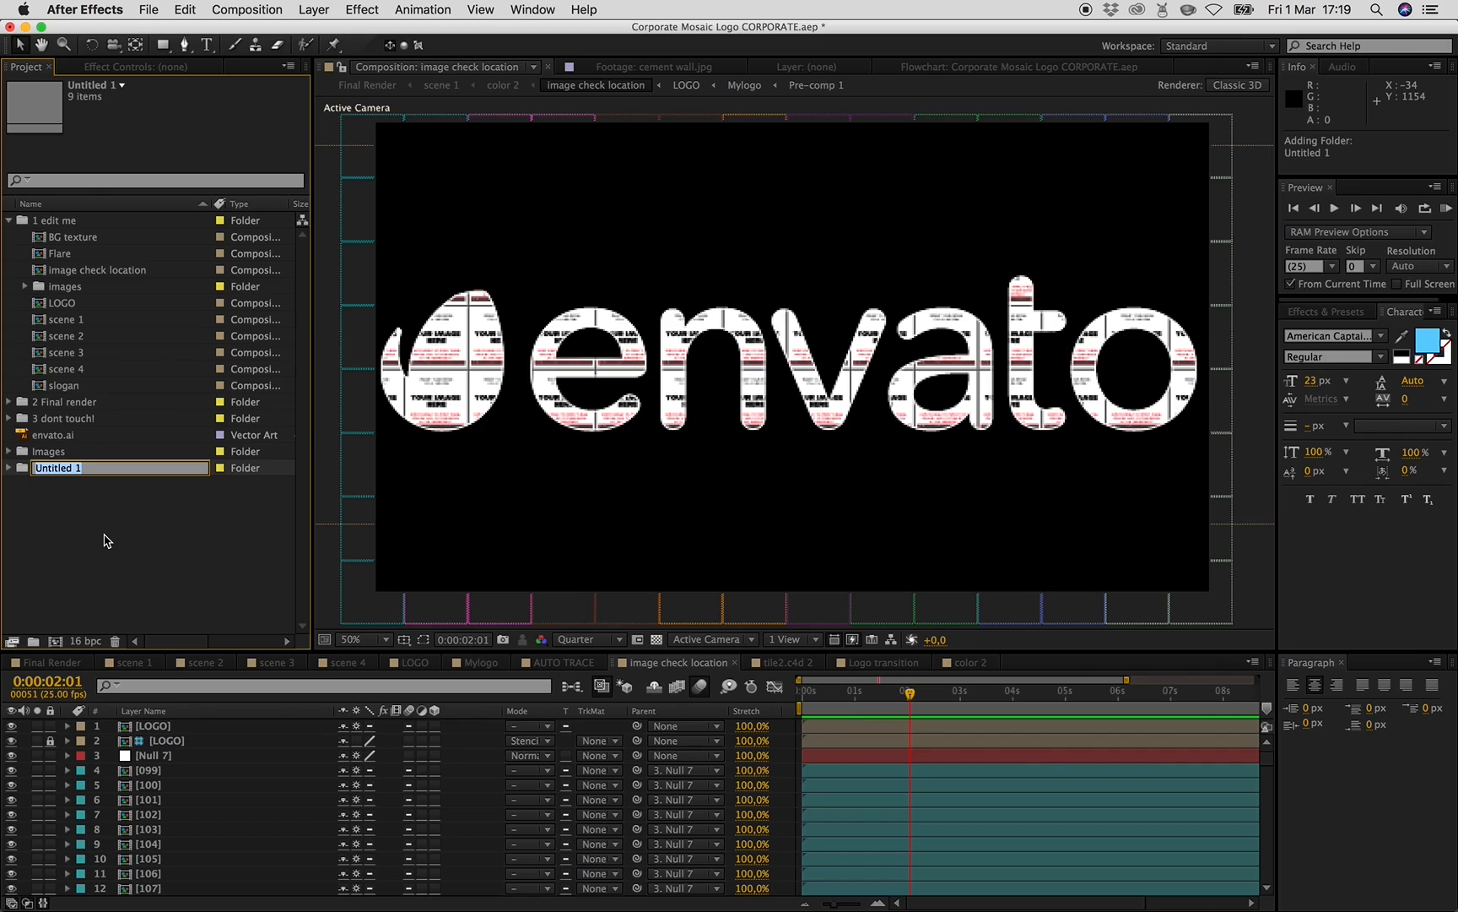
type("new images")
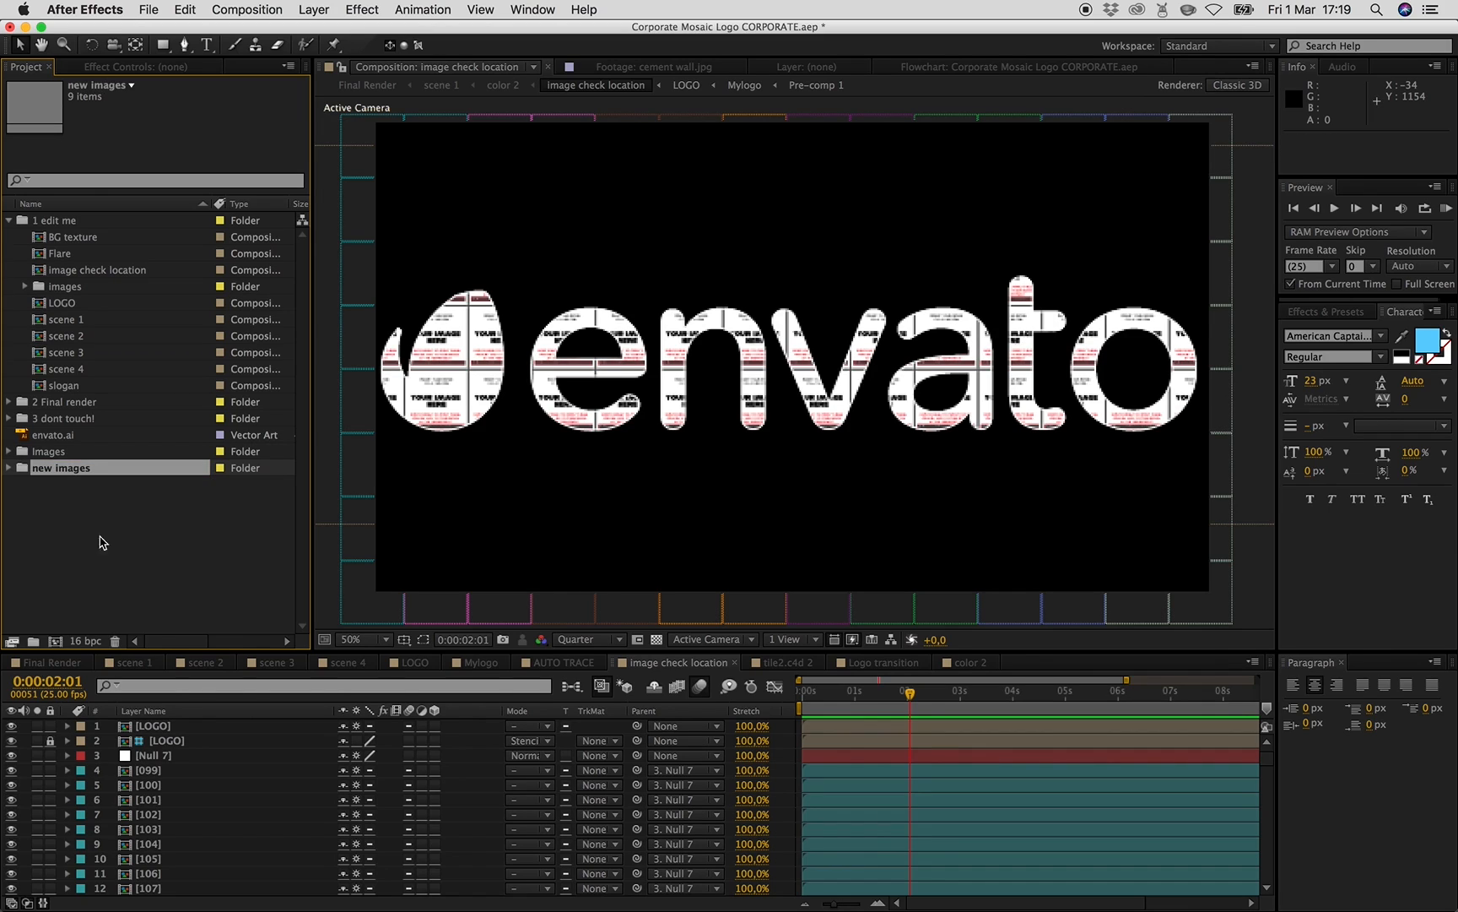
- Expand the Images folder, open image1.jpg in the footage viewer, and collapse the folder again
left_click(7, 452)
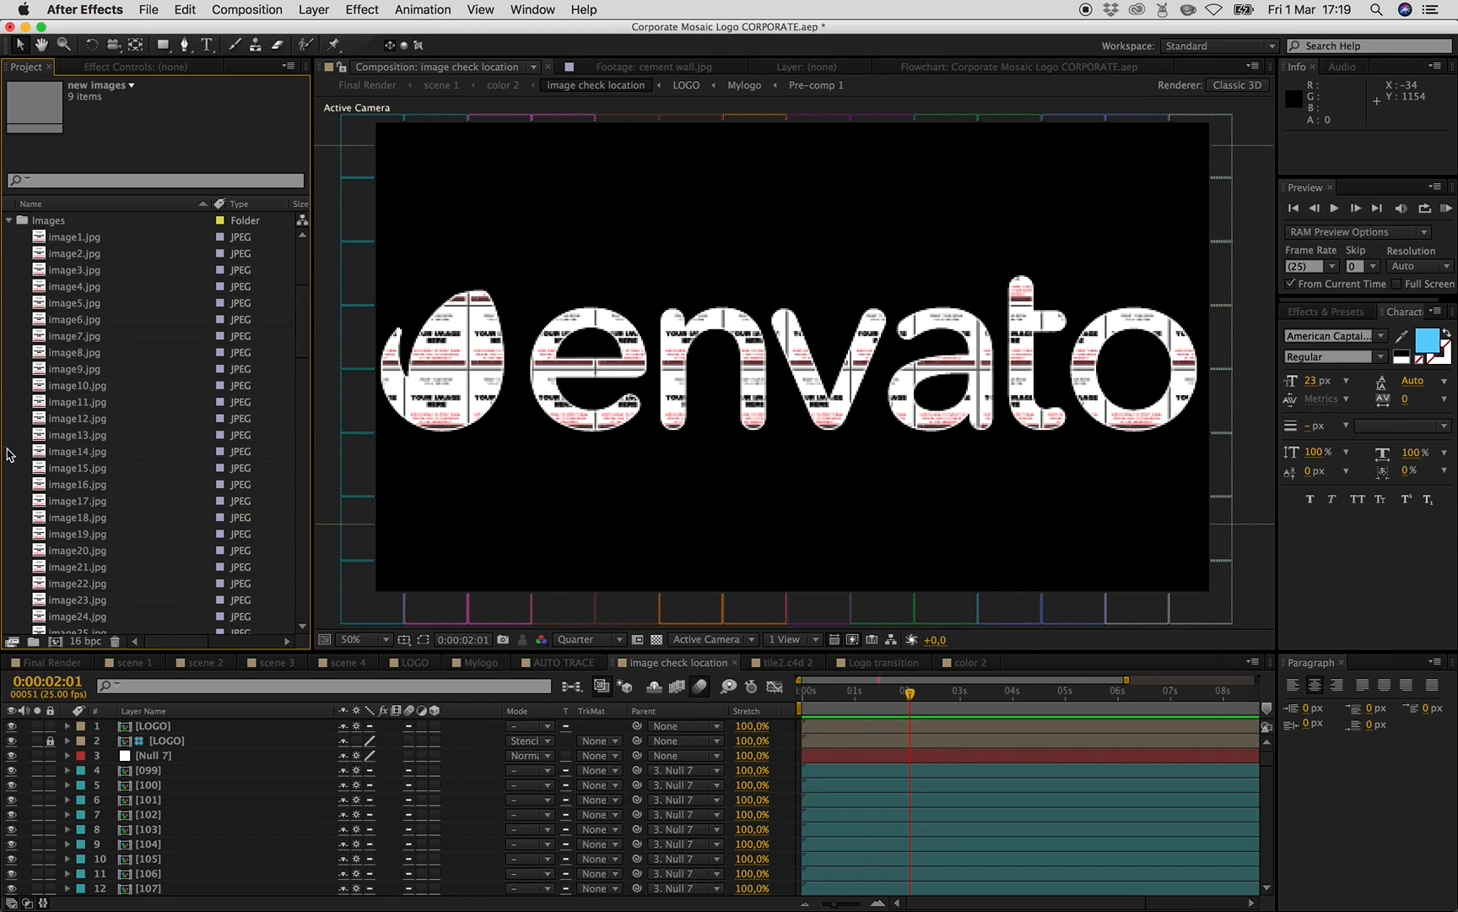
double_click(58, 236)
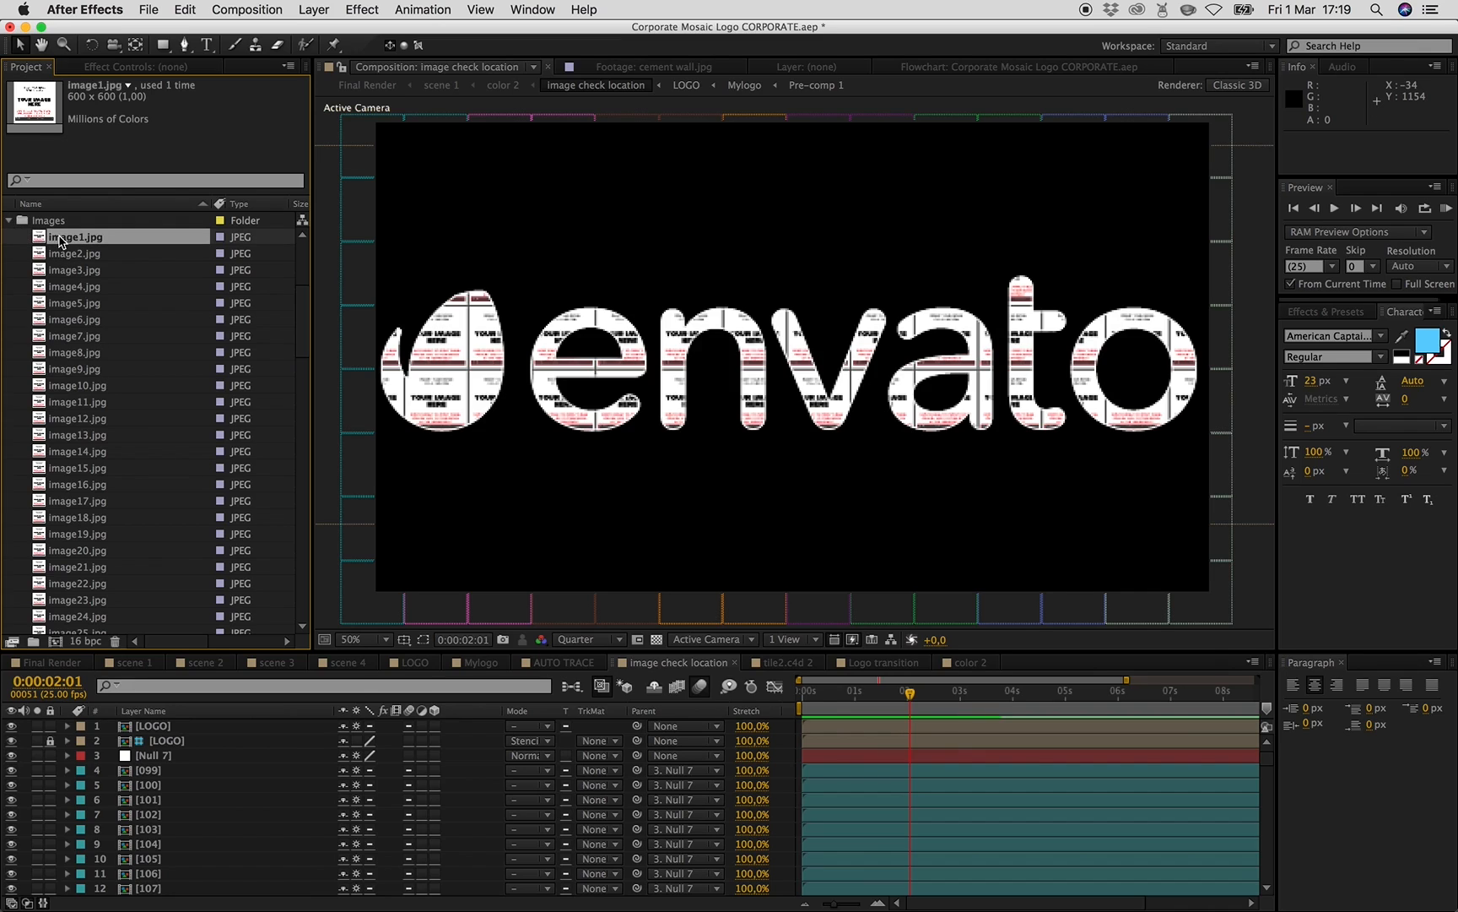
left_click(10, 221)
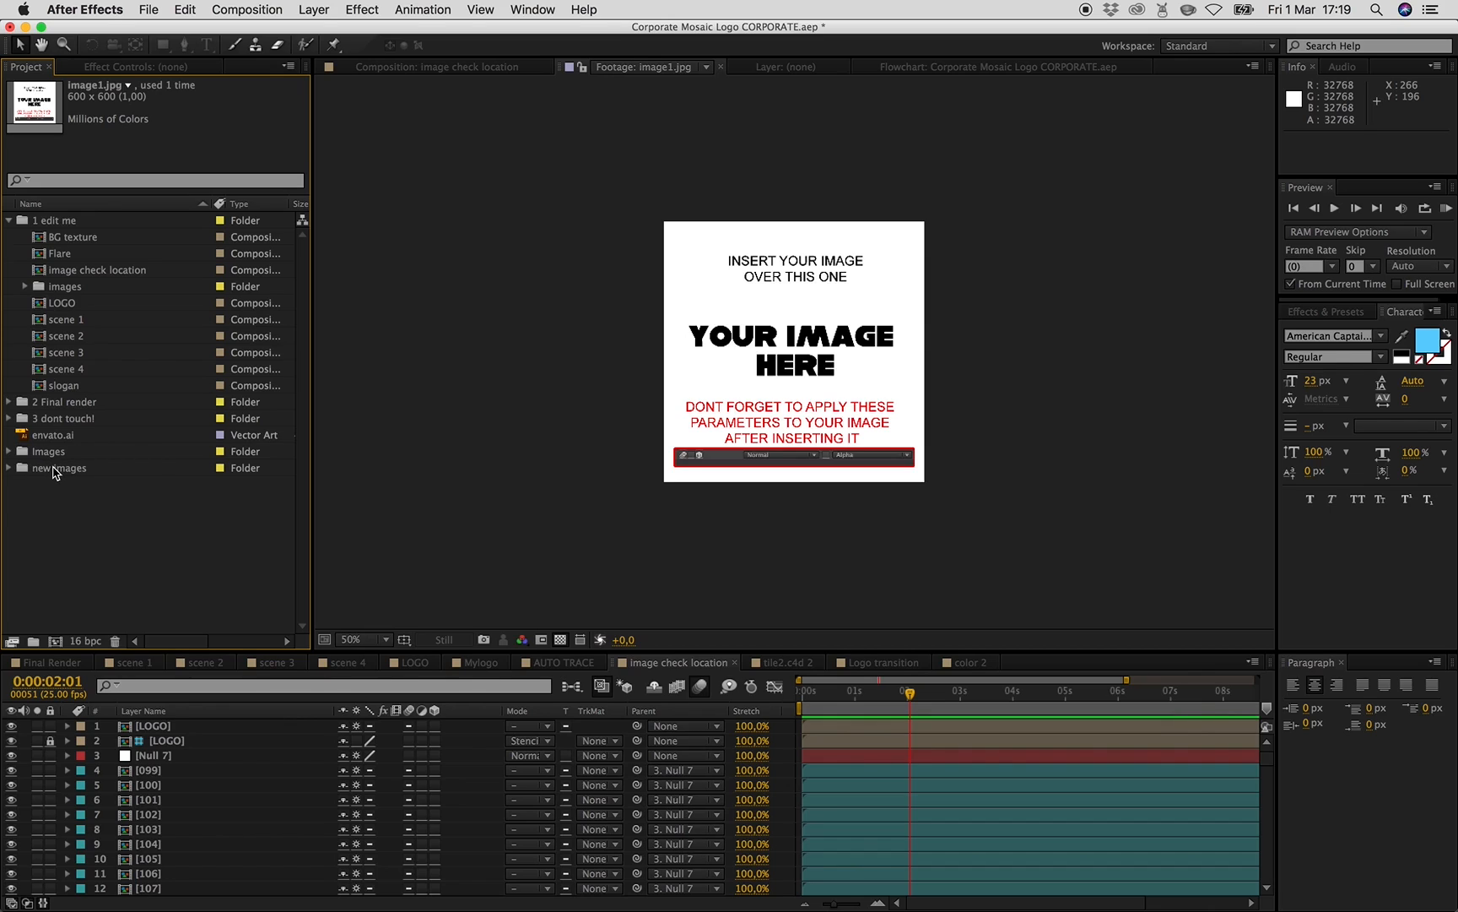
- Expand the new images folder and open all image compositions 001 to 112 from the images folder at once
left_click(53, 470)
left_click(11, 468)
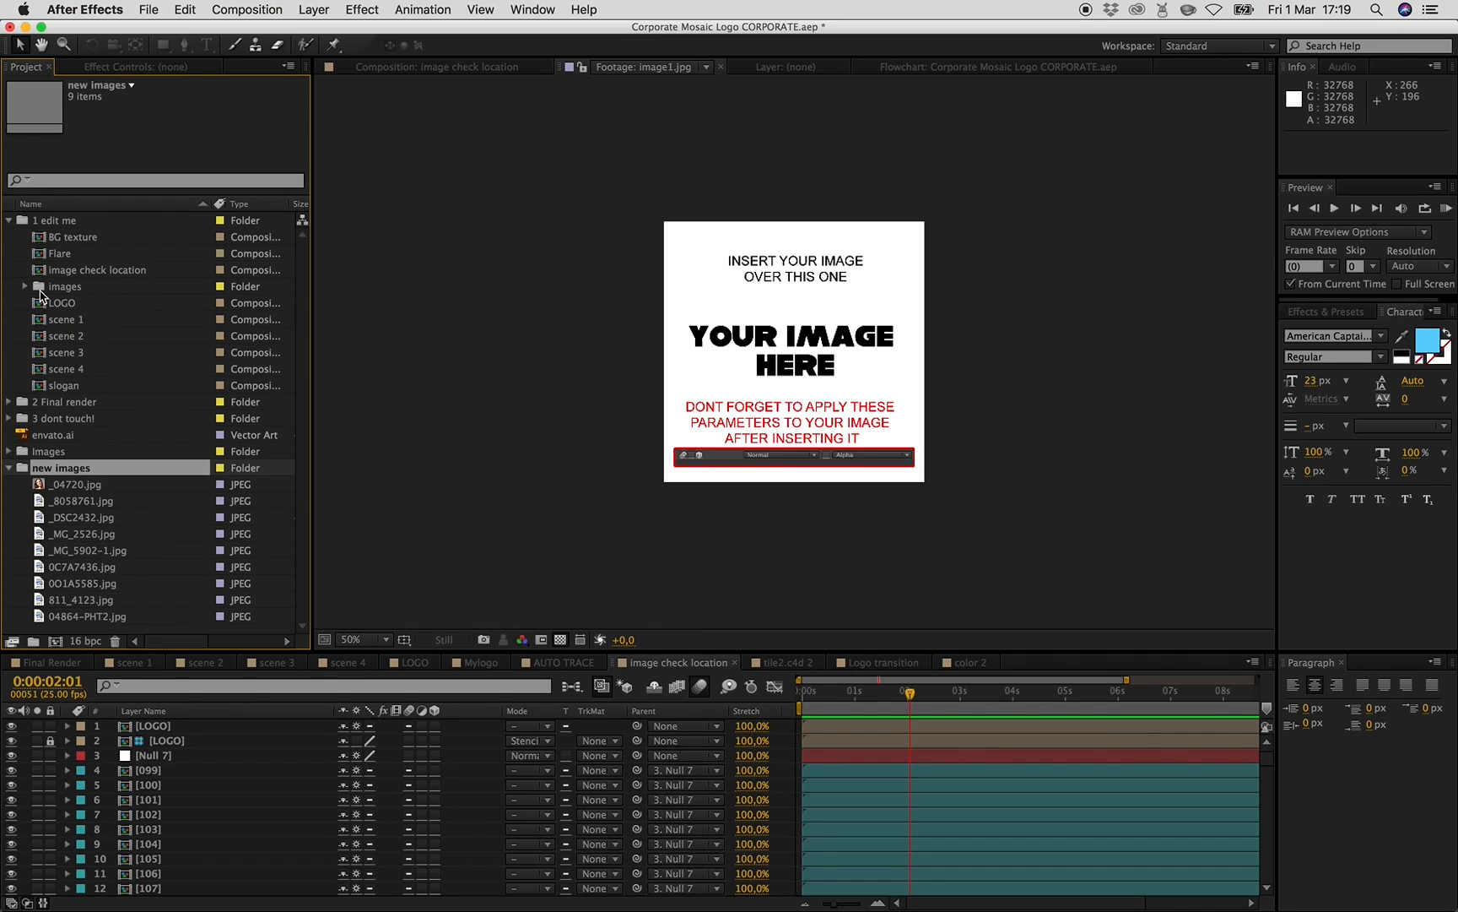
left_click(67, 290)
left_click(26, 290)
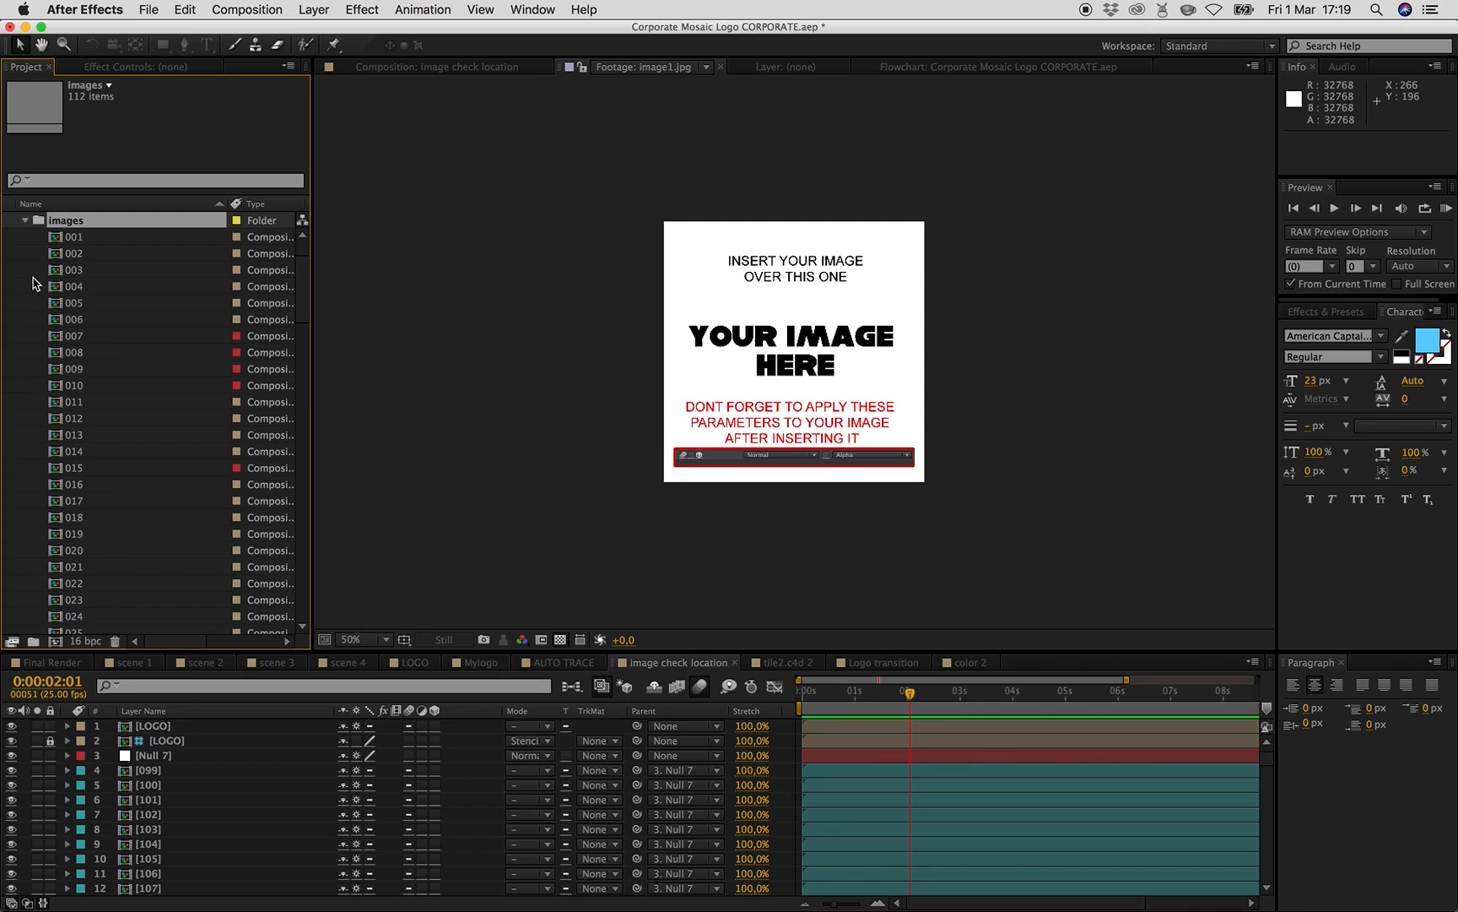
left_click(89, 238)
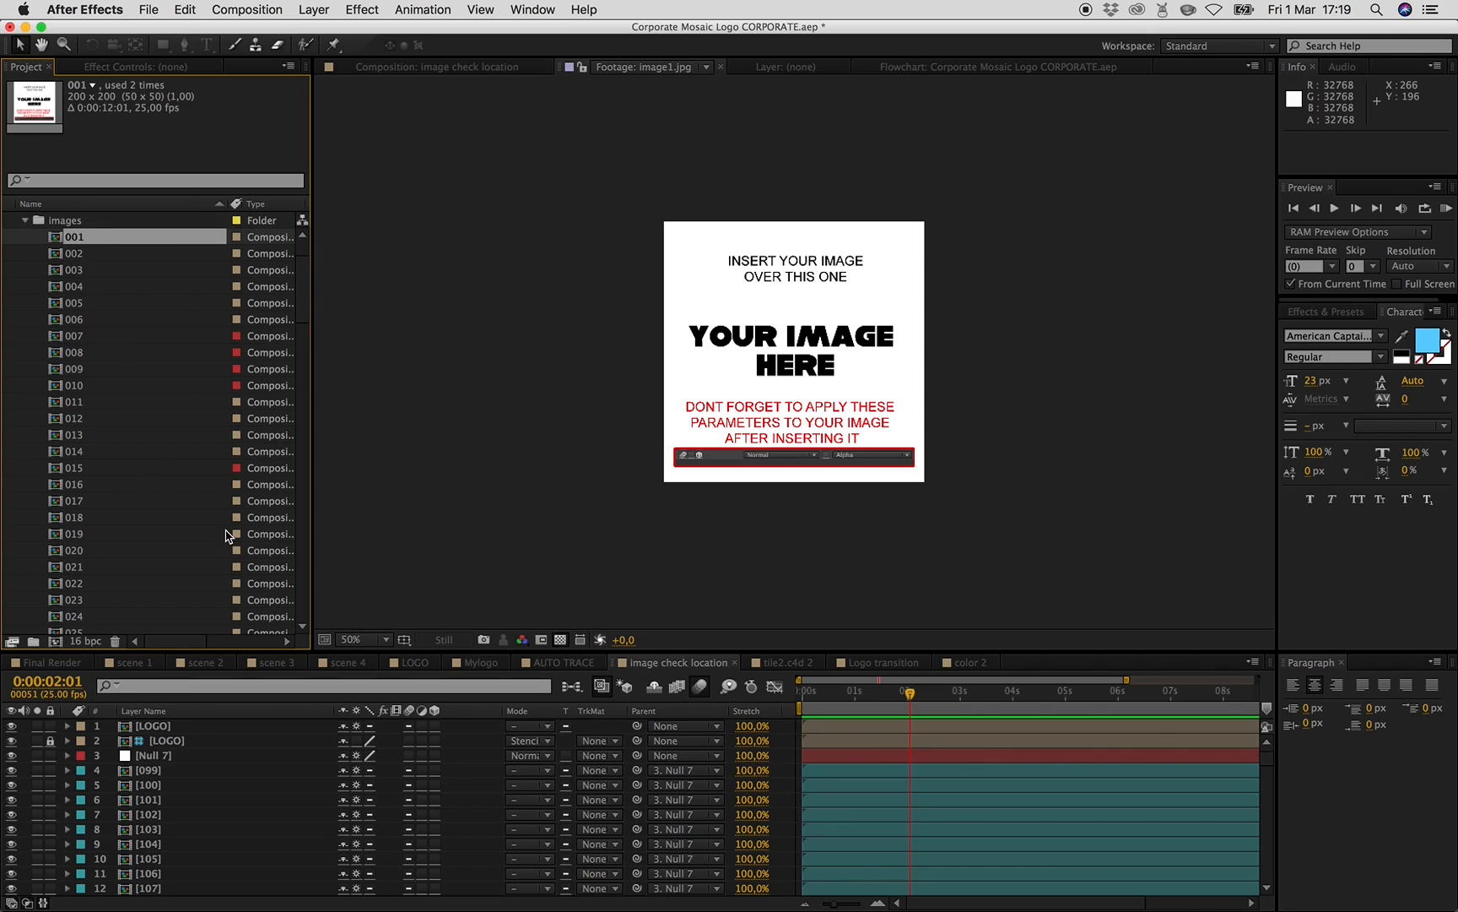
scroll(100, 452, "down", 20)
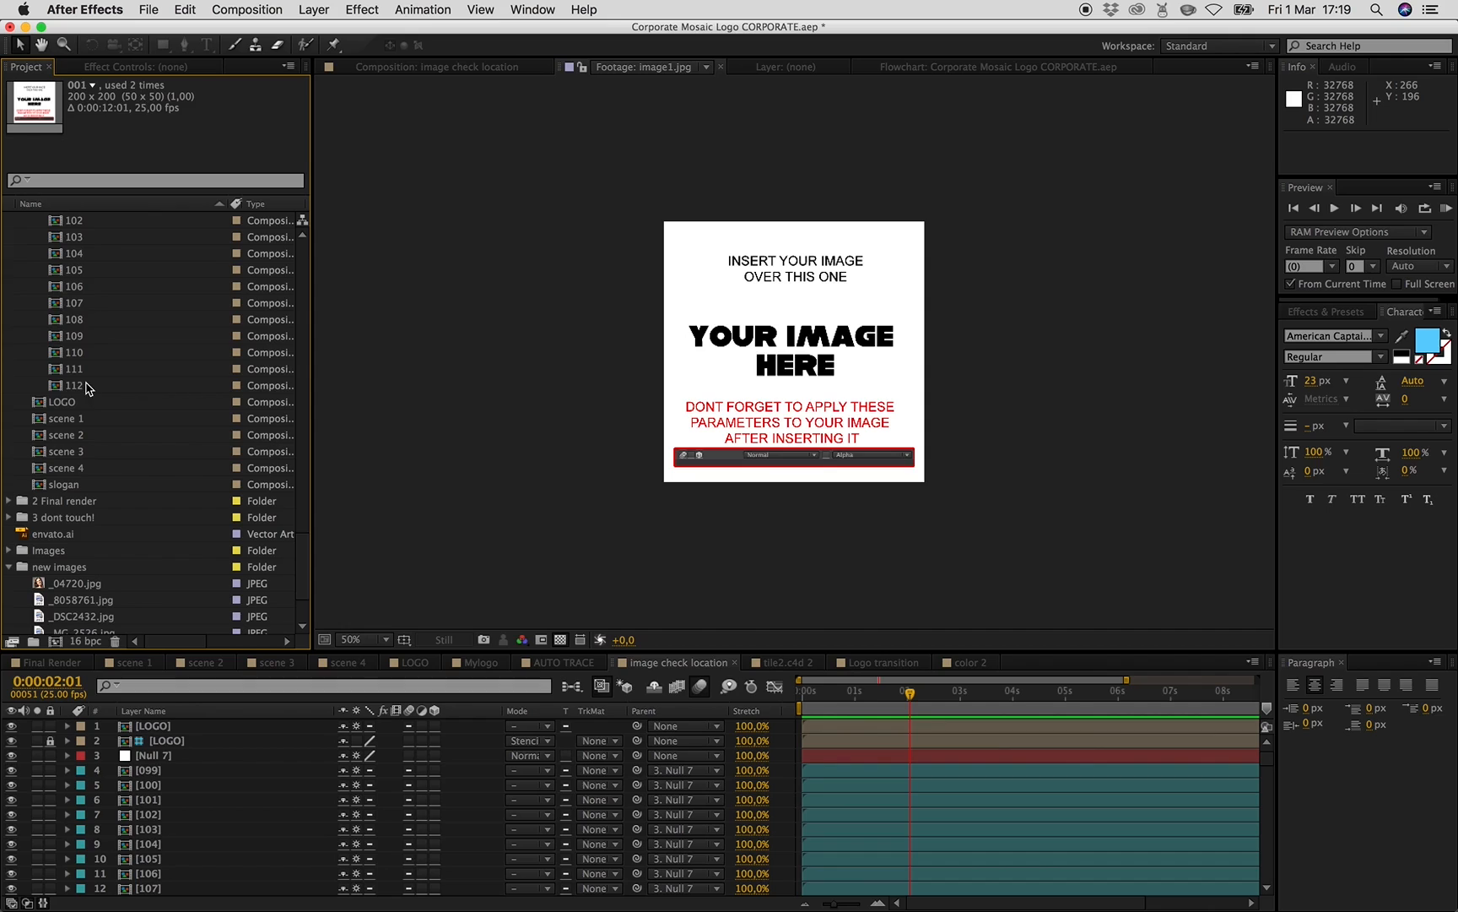
left_click(89, 385, "shift")
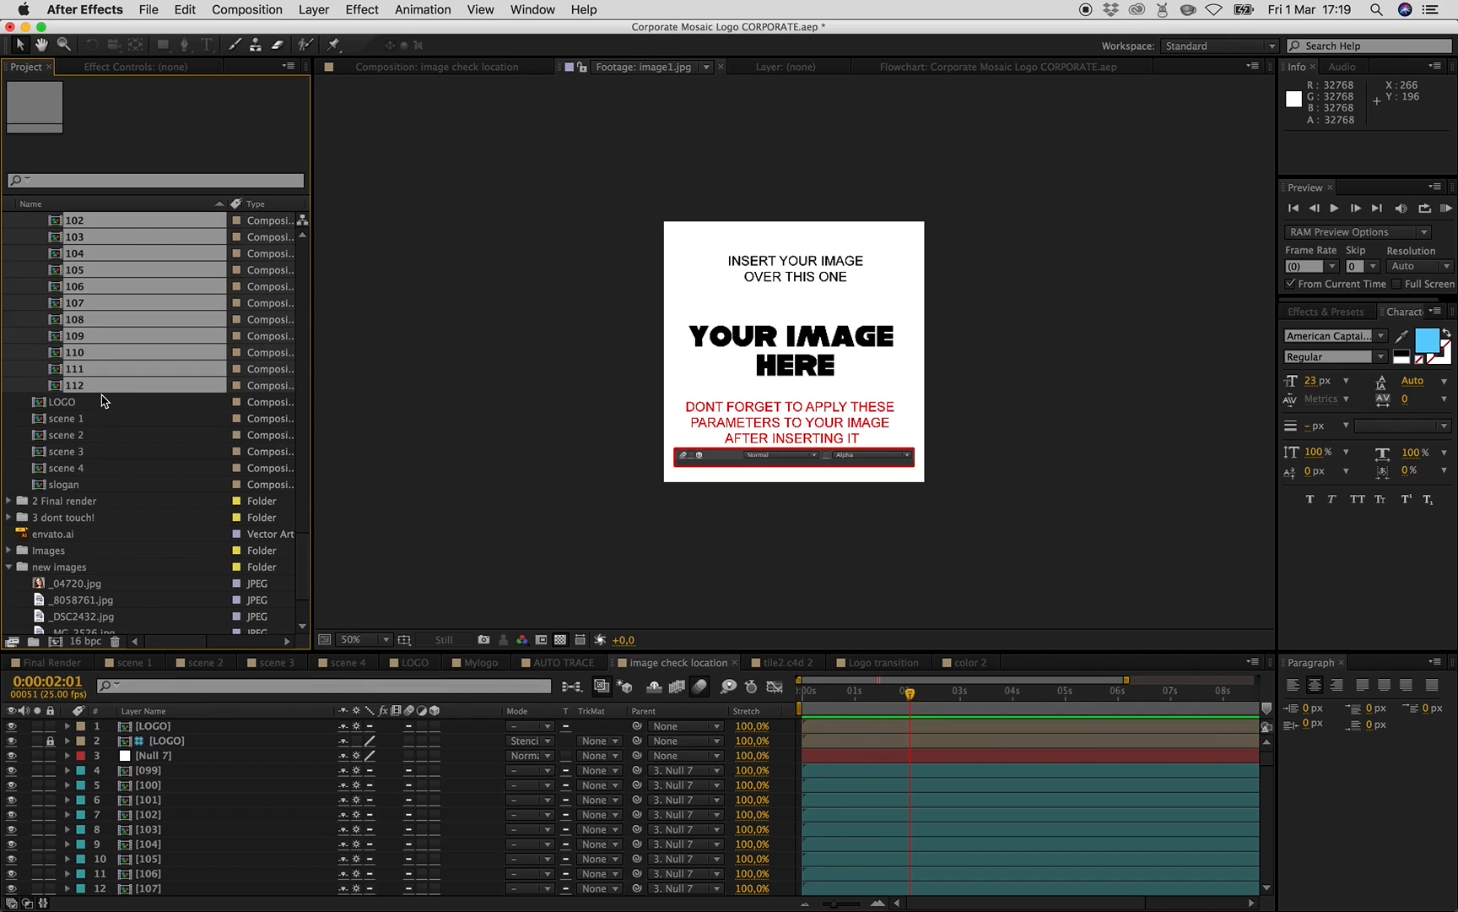
scroll(101, 400, "up", 9)
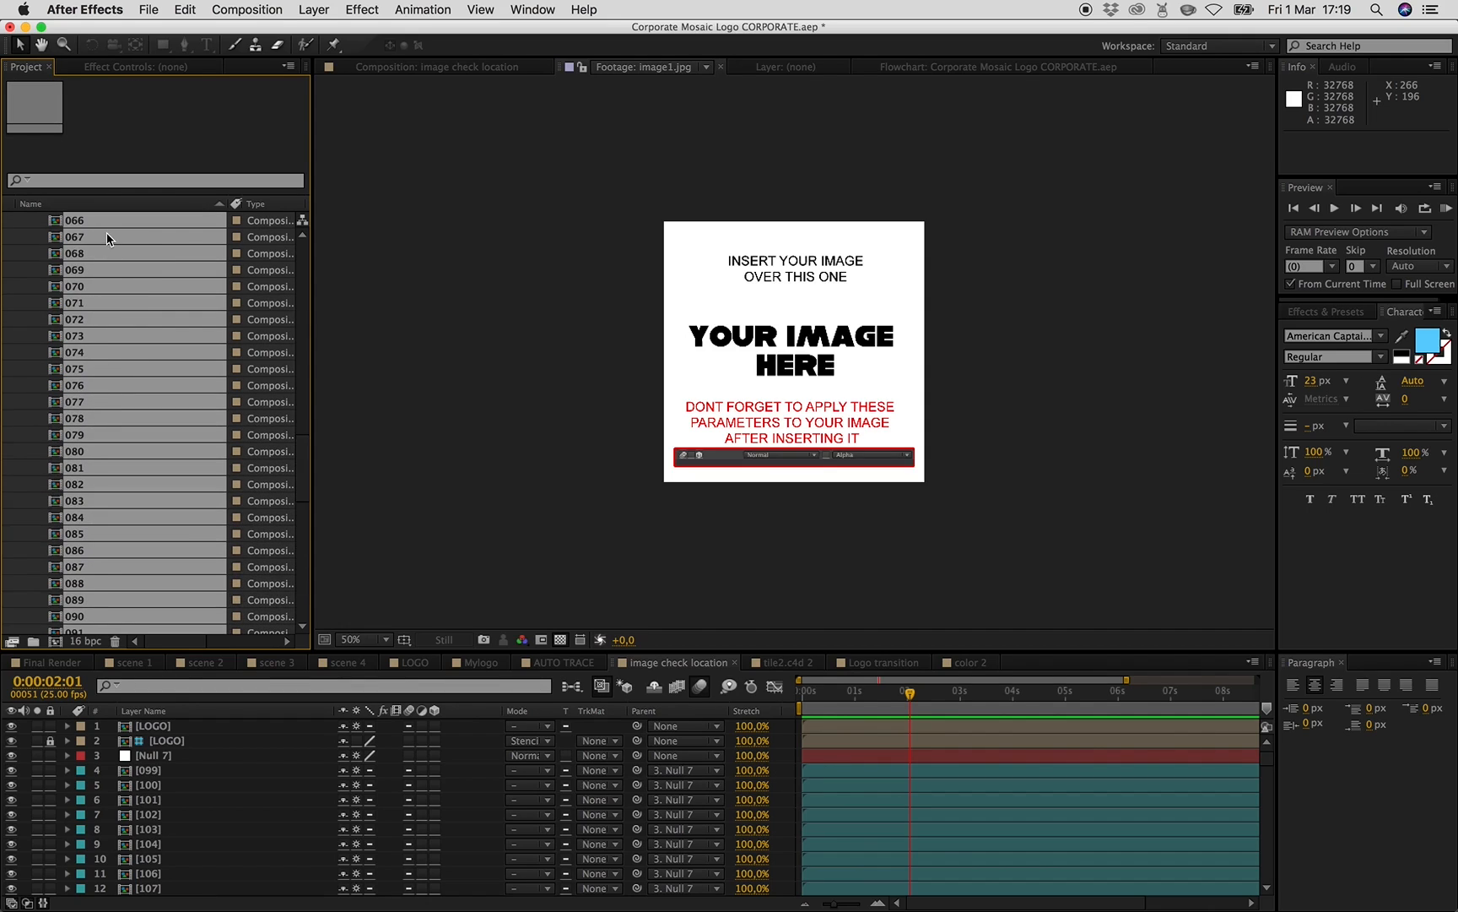
double_click(104, 257)
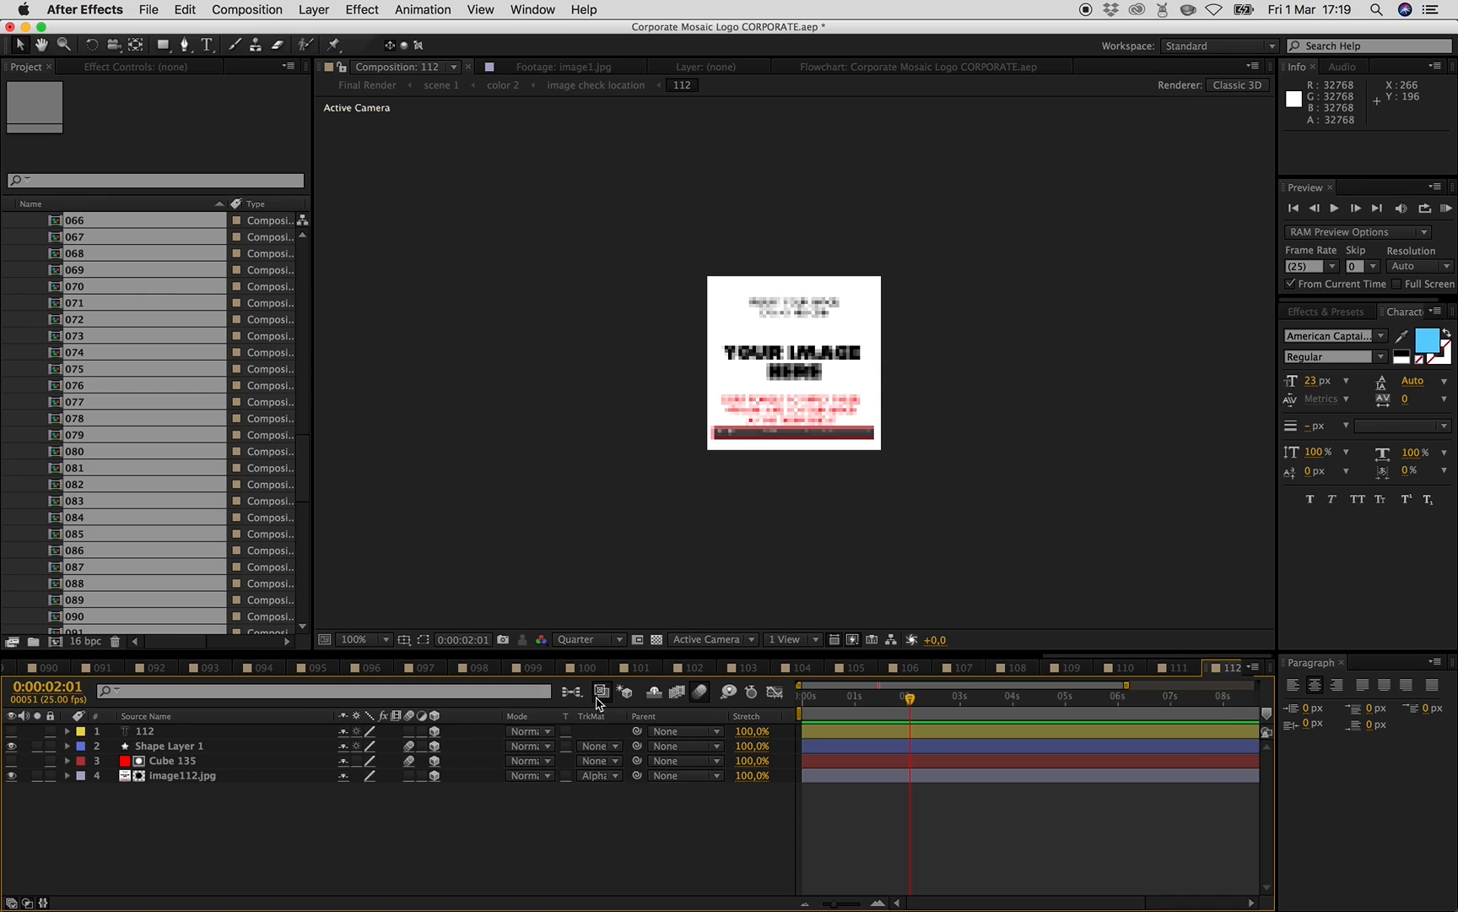
- In composition 001, replace the image1.jpg layer with _04720.jpg and scale it to about 41% to fill the frame
left_click_drag(1044, 658, 152, 675)
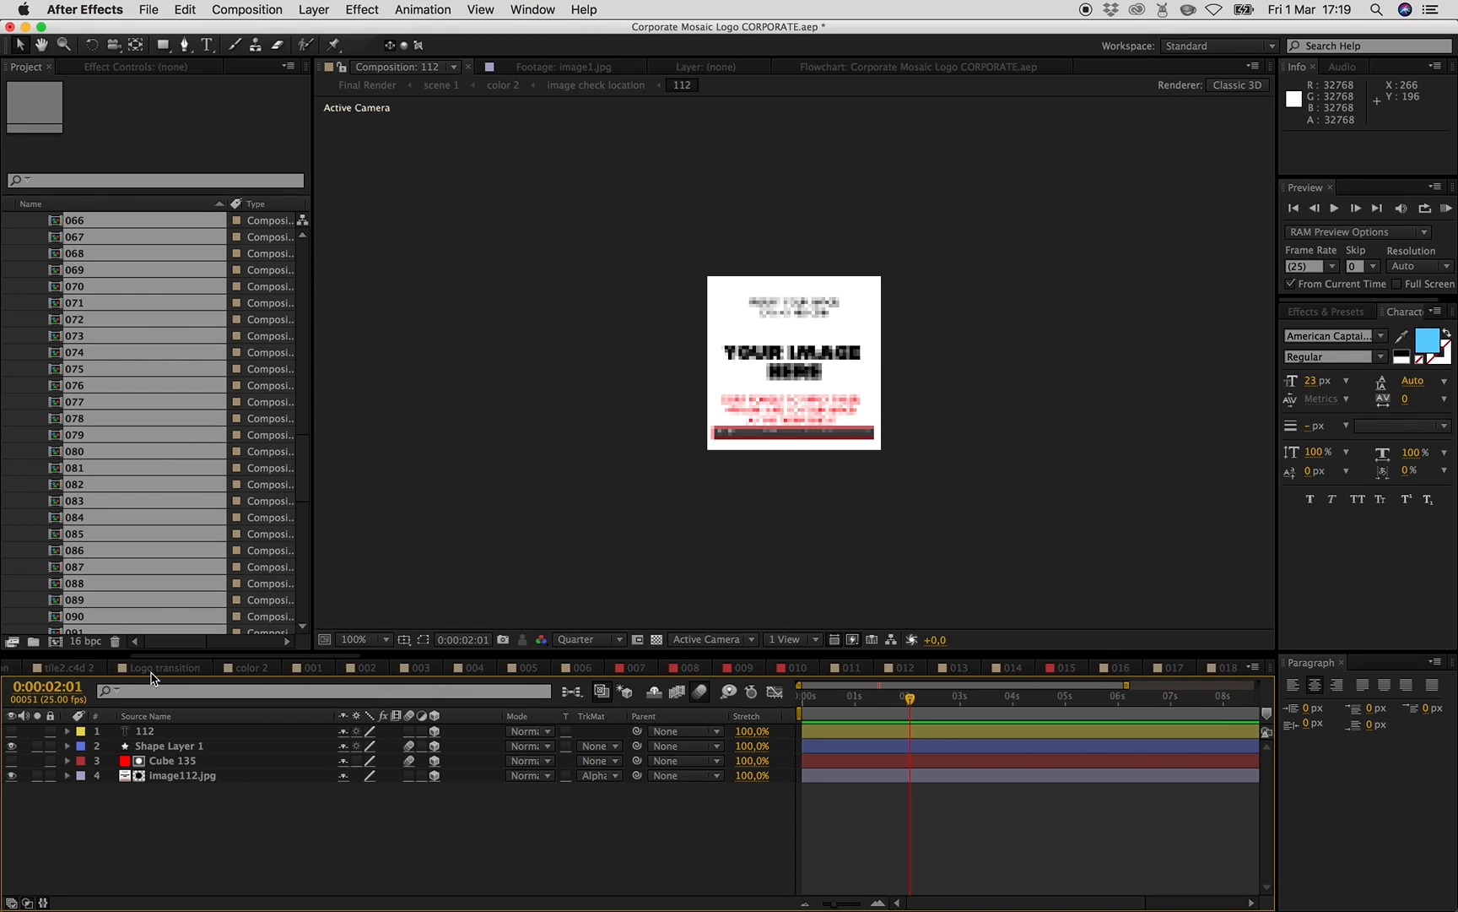
left_click(290, 671)
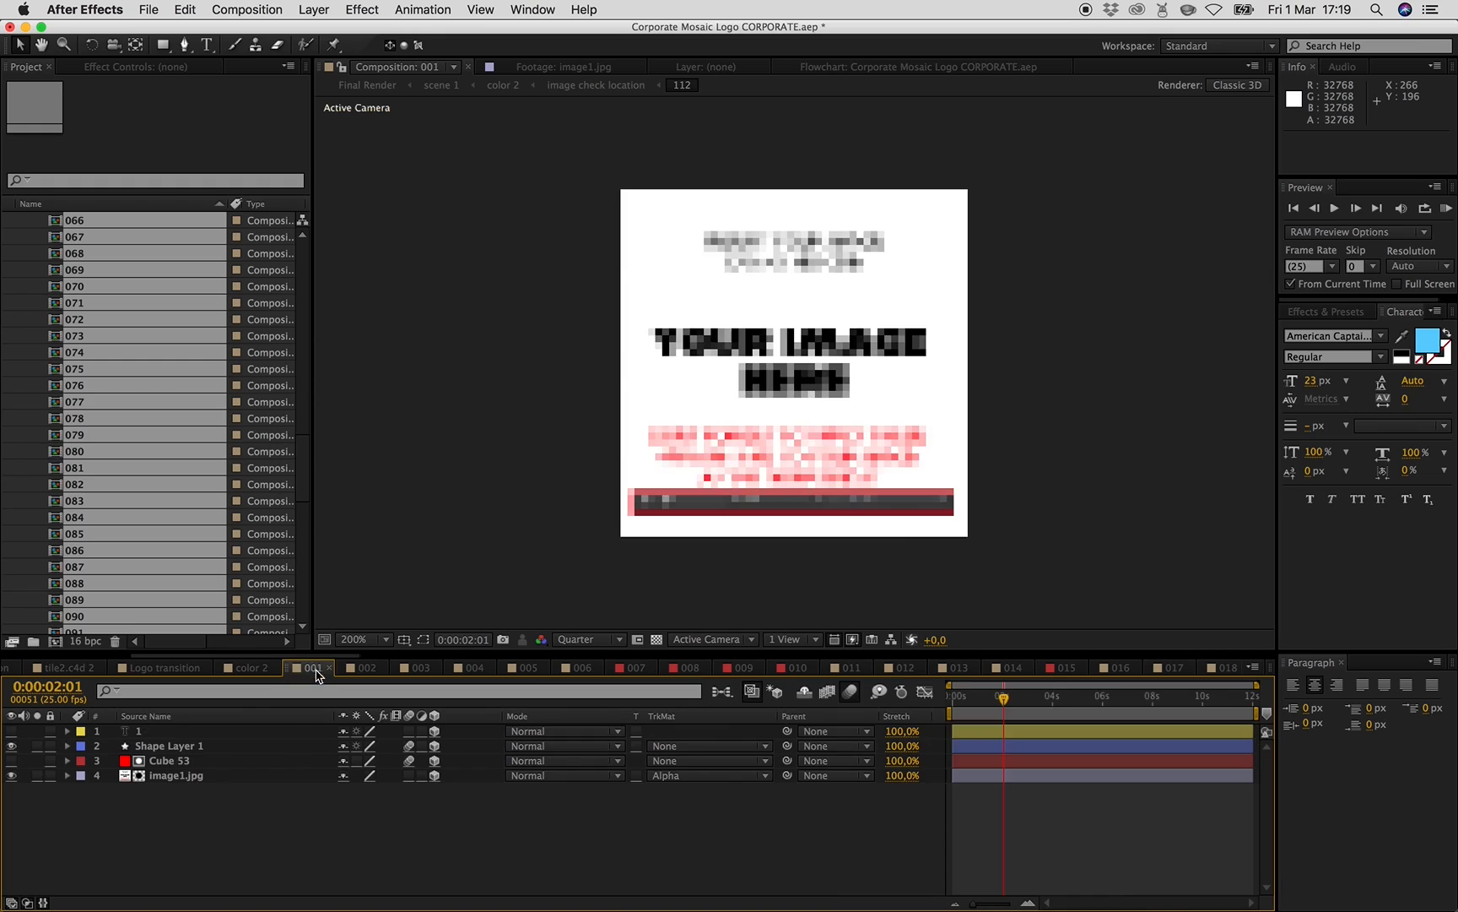
left_click(176, 775)
scroll(175, 541, "down", 10)
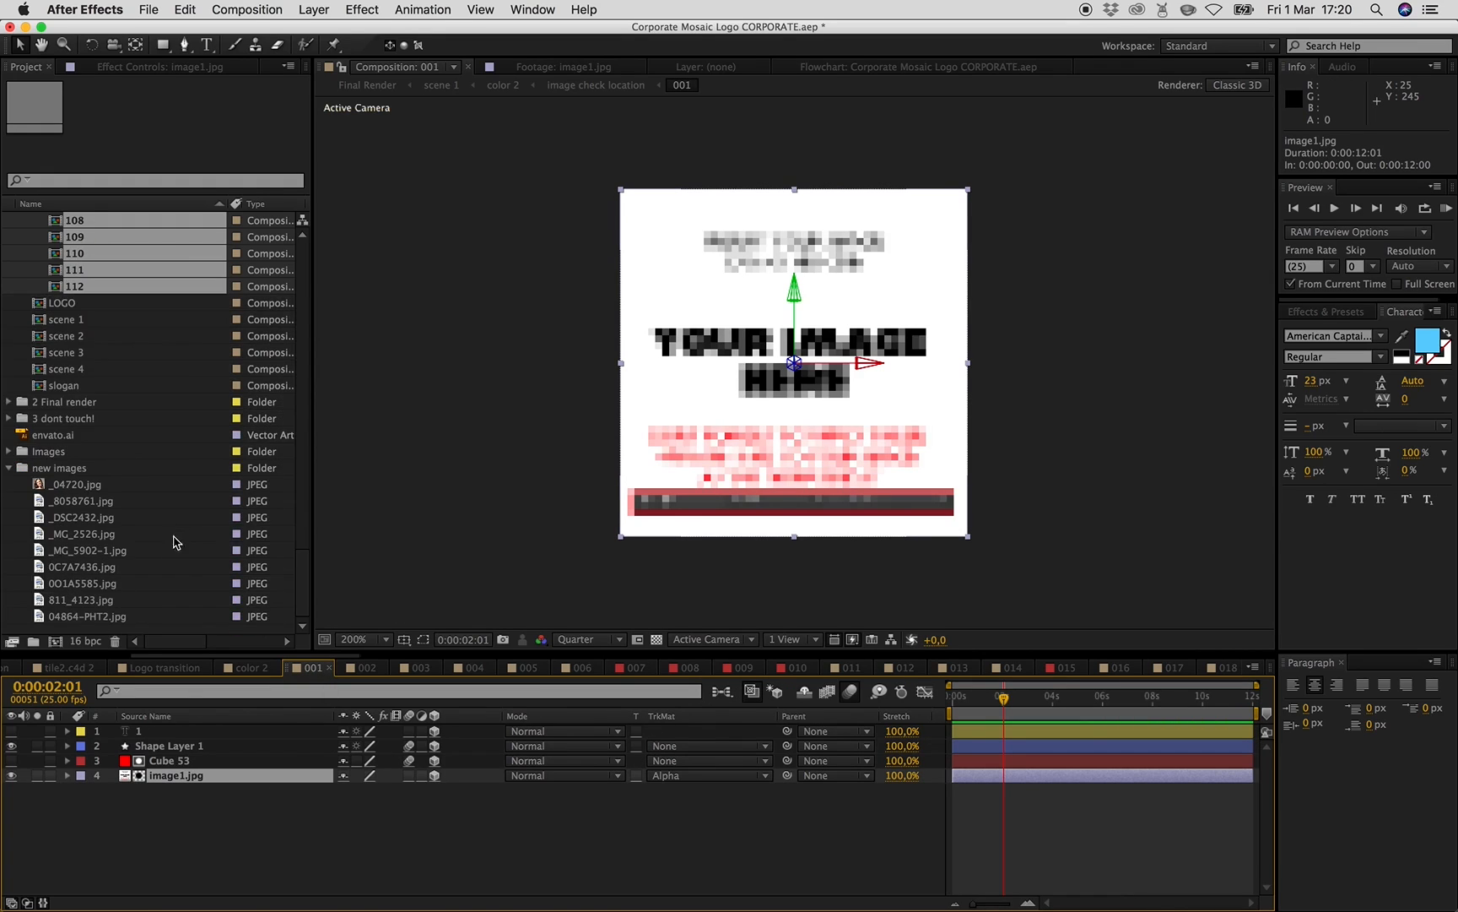
left_click(86, 484)
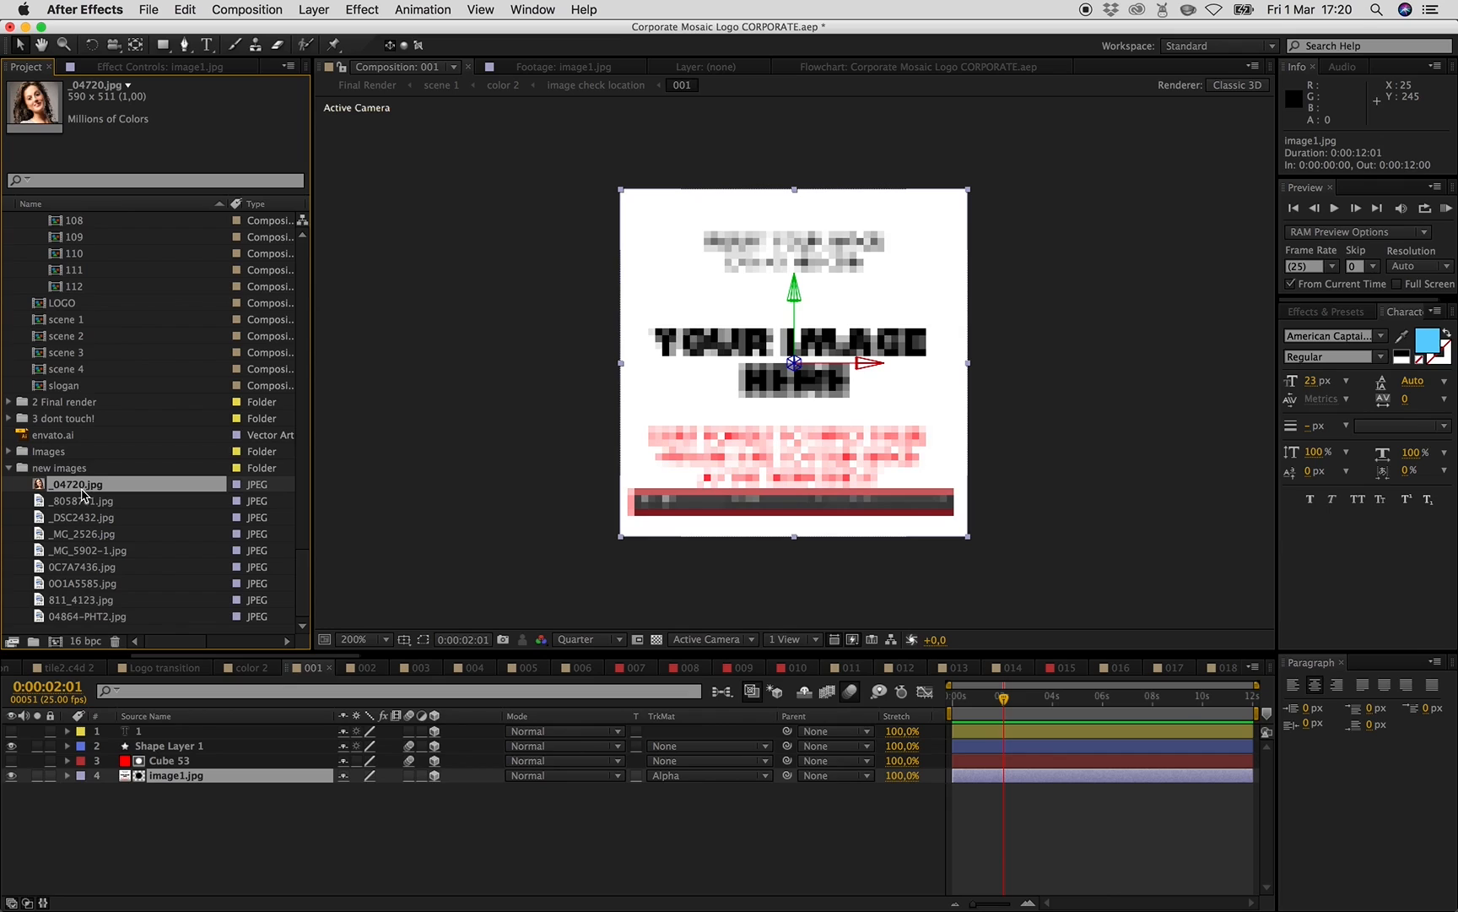
left_click_drag(82, 494, 126, 495)
left_click_drag(141, 668, 179, 782)
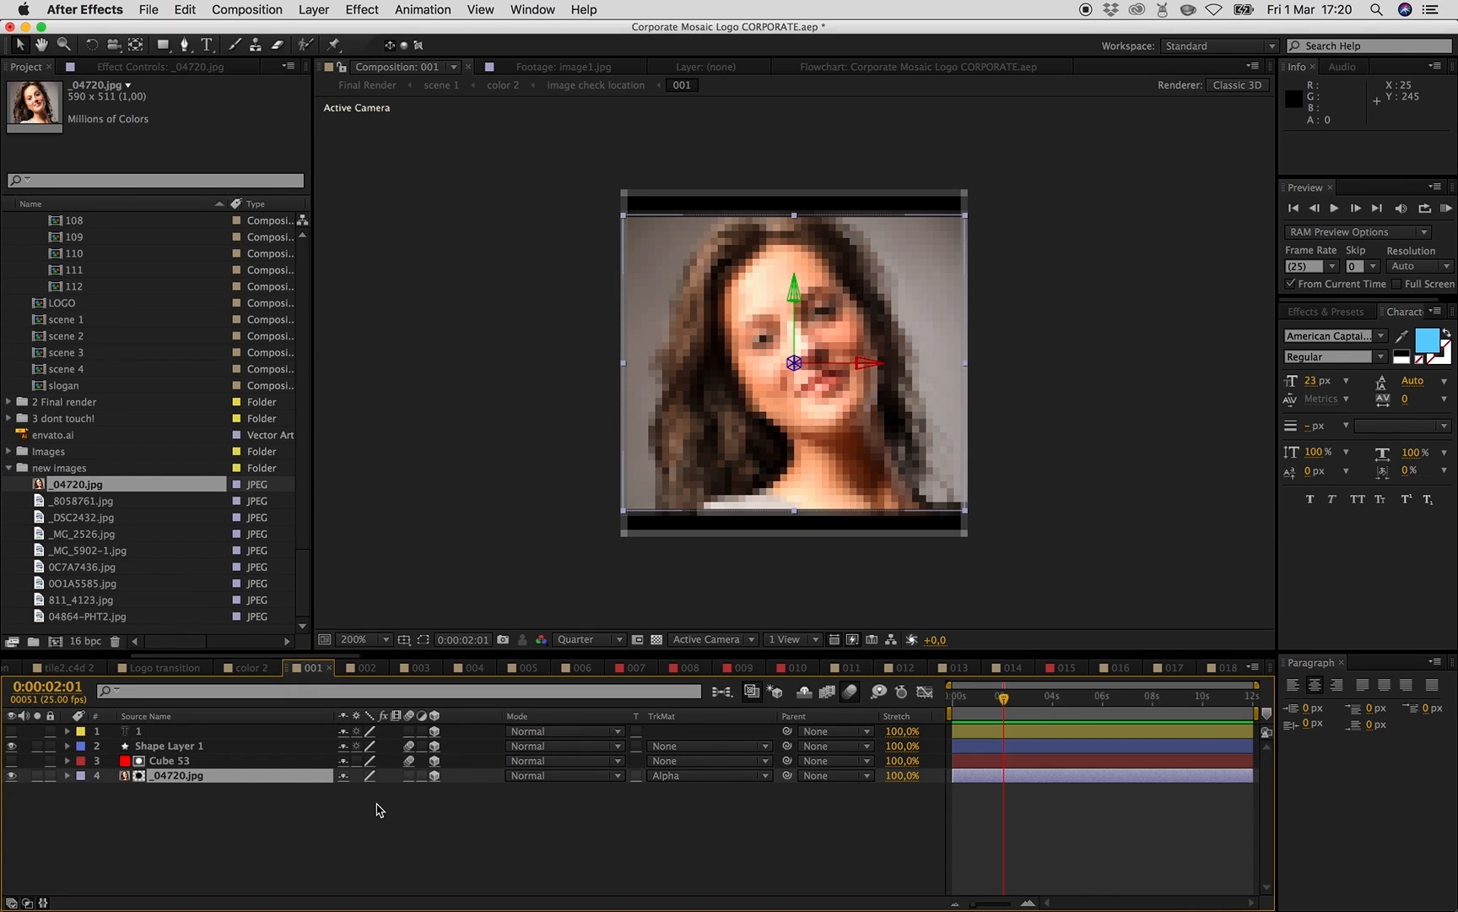
left_click_drag(625, 510, 574, 547)
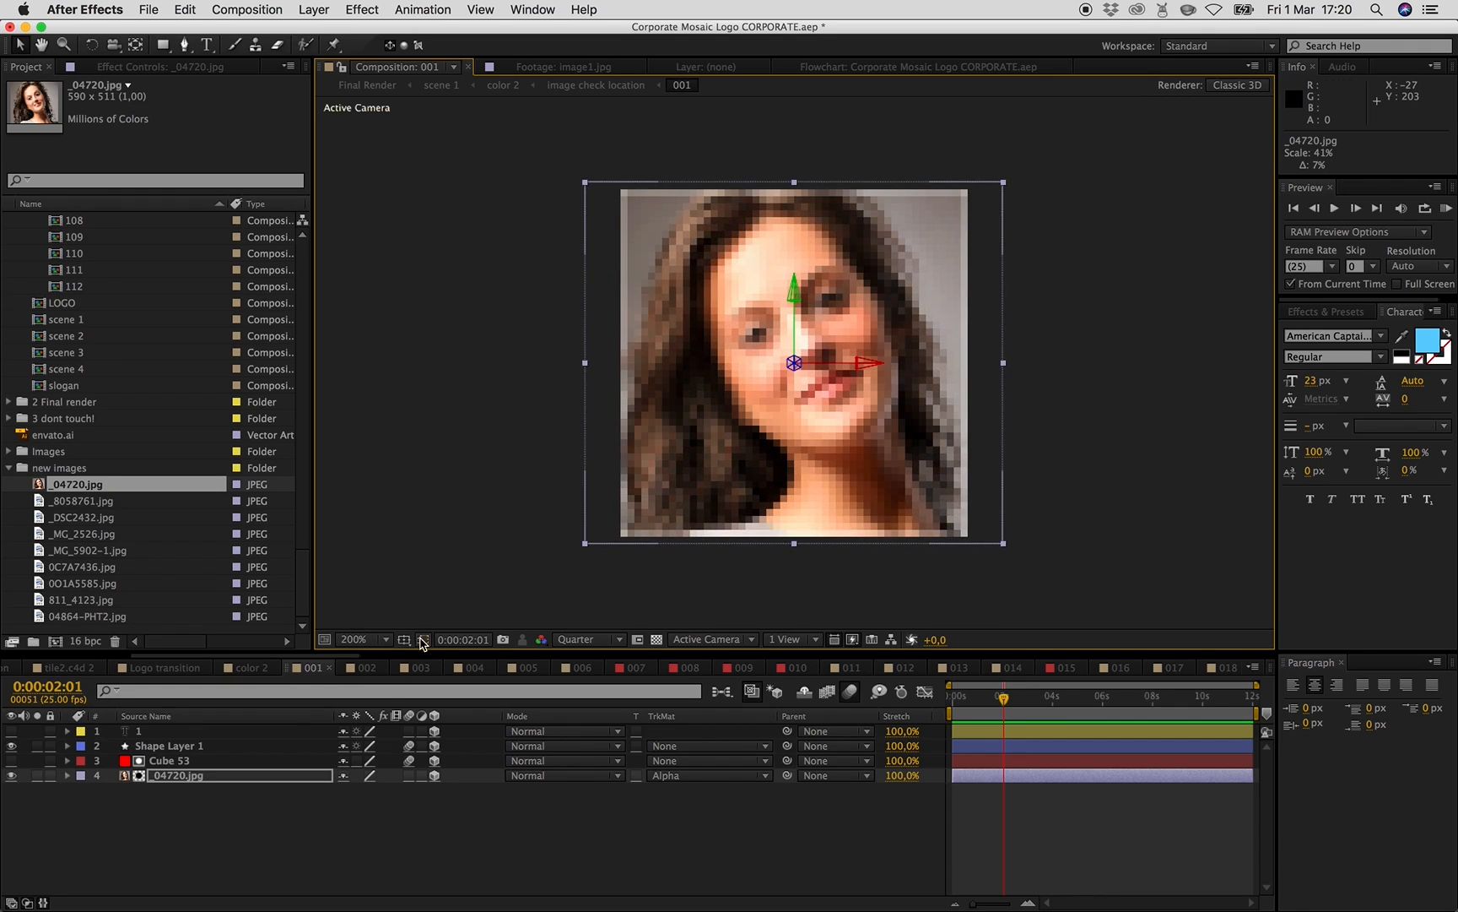
- In composition 002, replace the image2.jpg layer with _8058761.jpg and scale it to about 54% to fill the frame
left_click(366, 668)
left_click(173, 776)
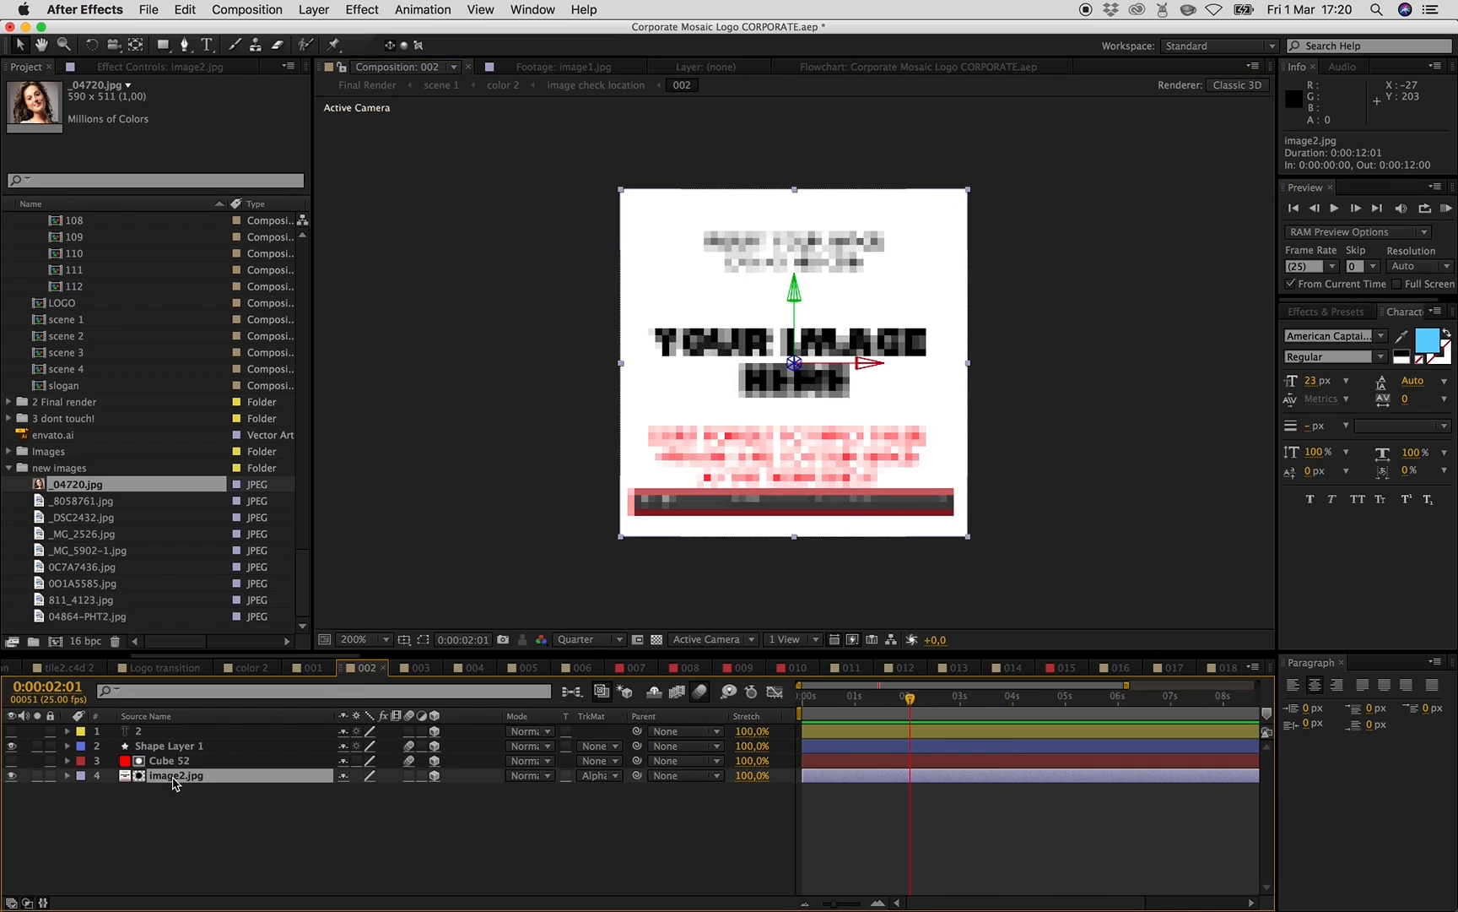
left_click(79, 501)
left_click_drag(78, 505, 168, 783)
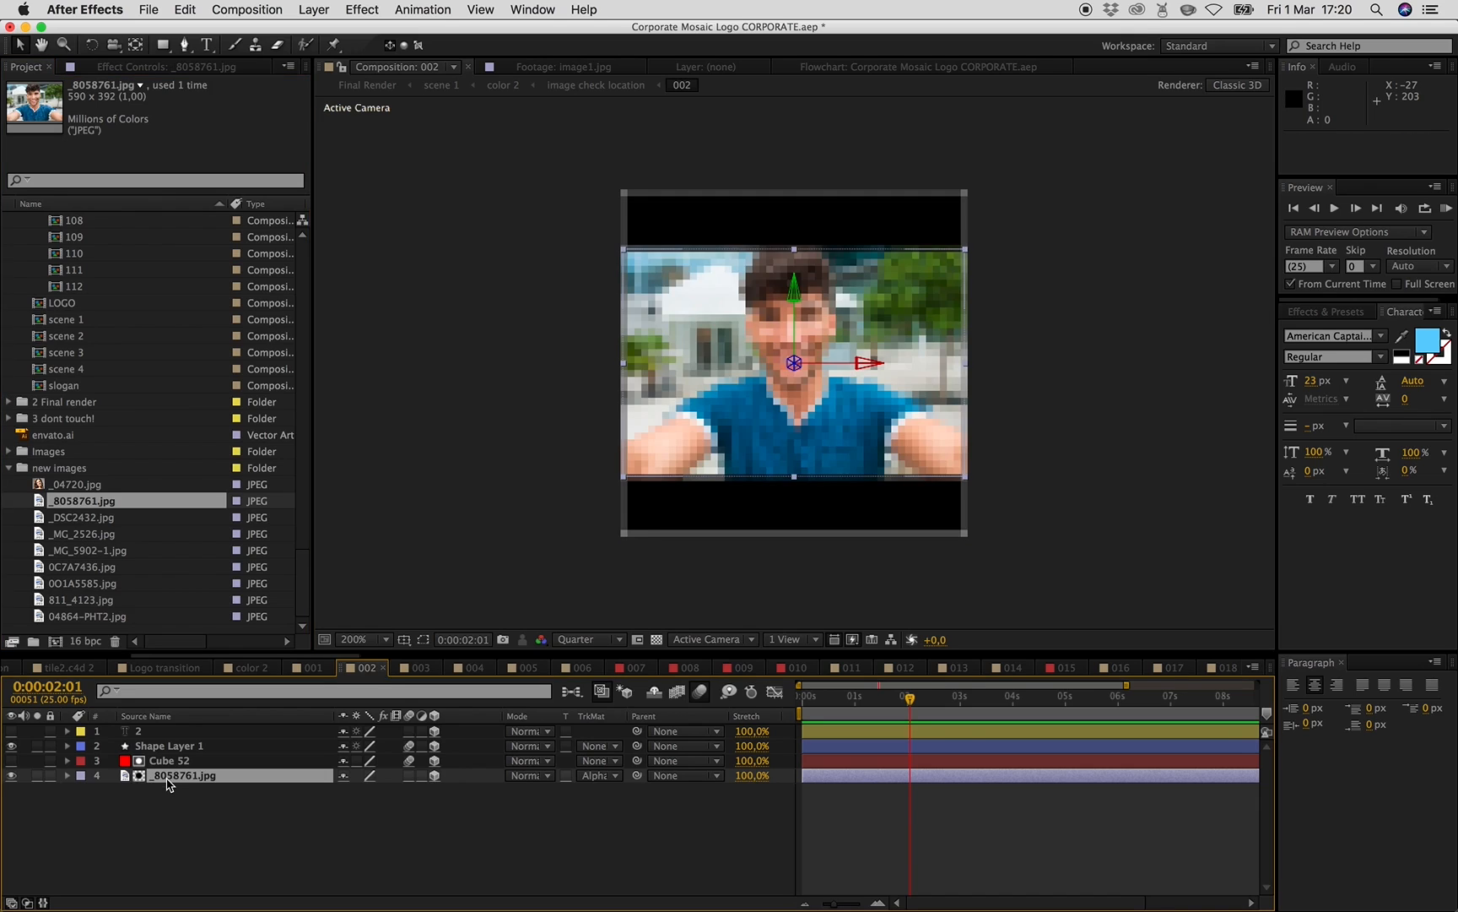
left_click_drag(626, 479, 520, 580)
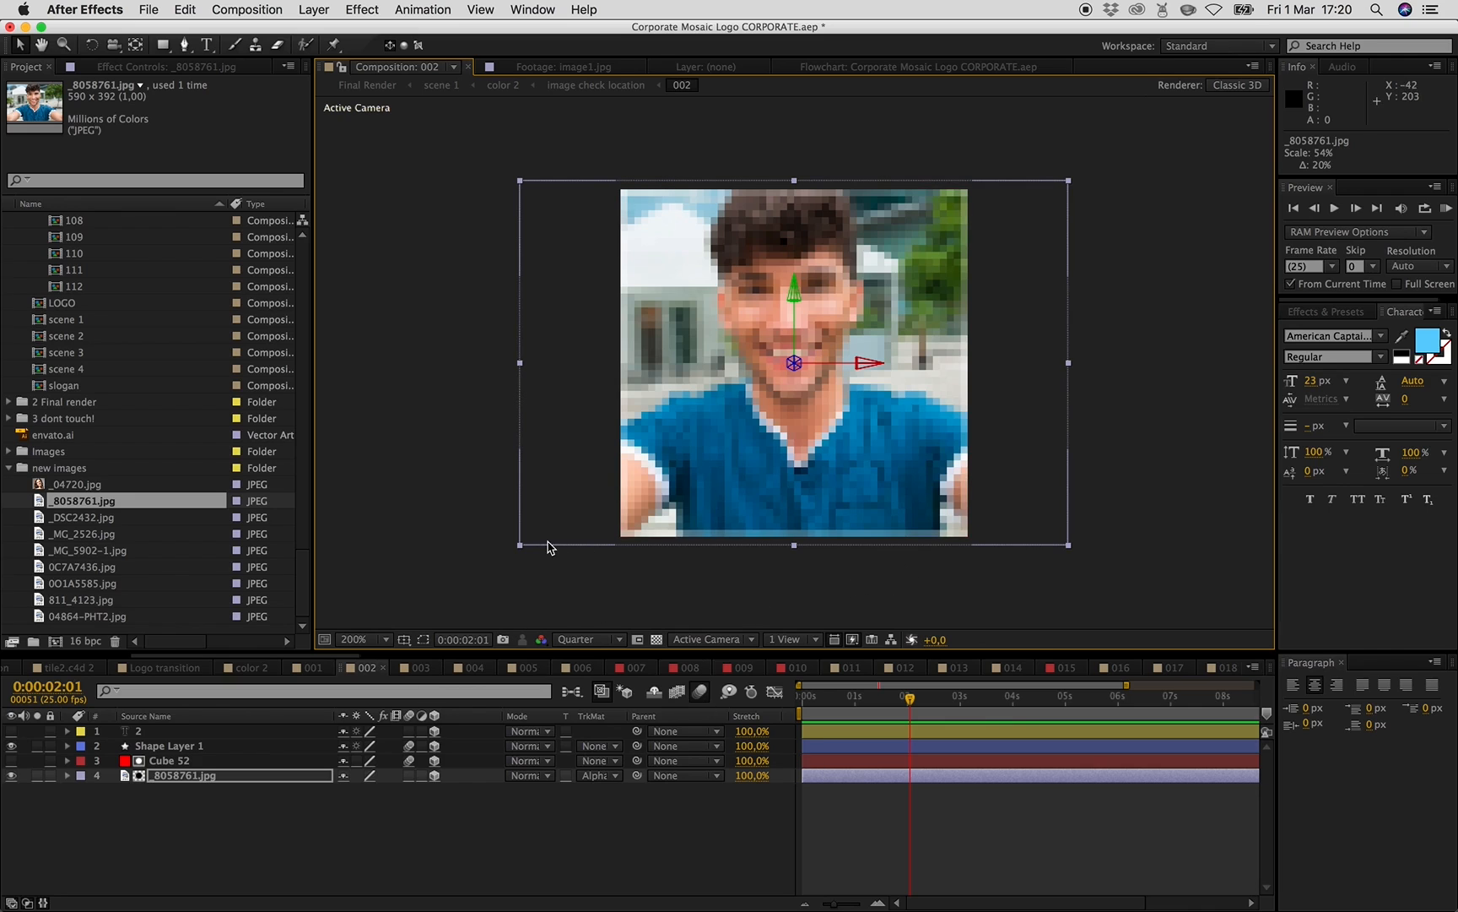
mouse_move(521, 547)
left_mouse_down()
mouse_move(567, 482)
mouse_move(651, 570)
mouse_move(643, 631)
mouse_move(443, 585)
mouse_move(417, 566)
mouse_move(468, 589)
mouse_move(596, 560)
mouse_move(466, 573)
mouse_move(541, 552)
mouse_move(517, 558)
left_mouse_up()
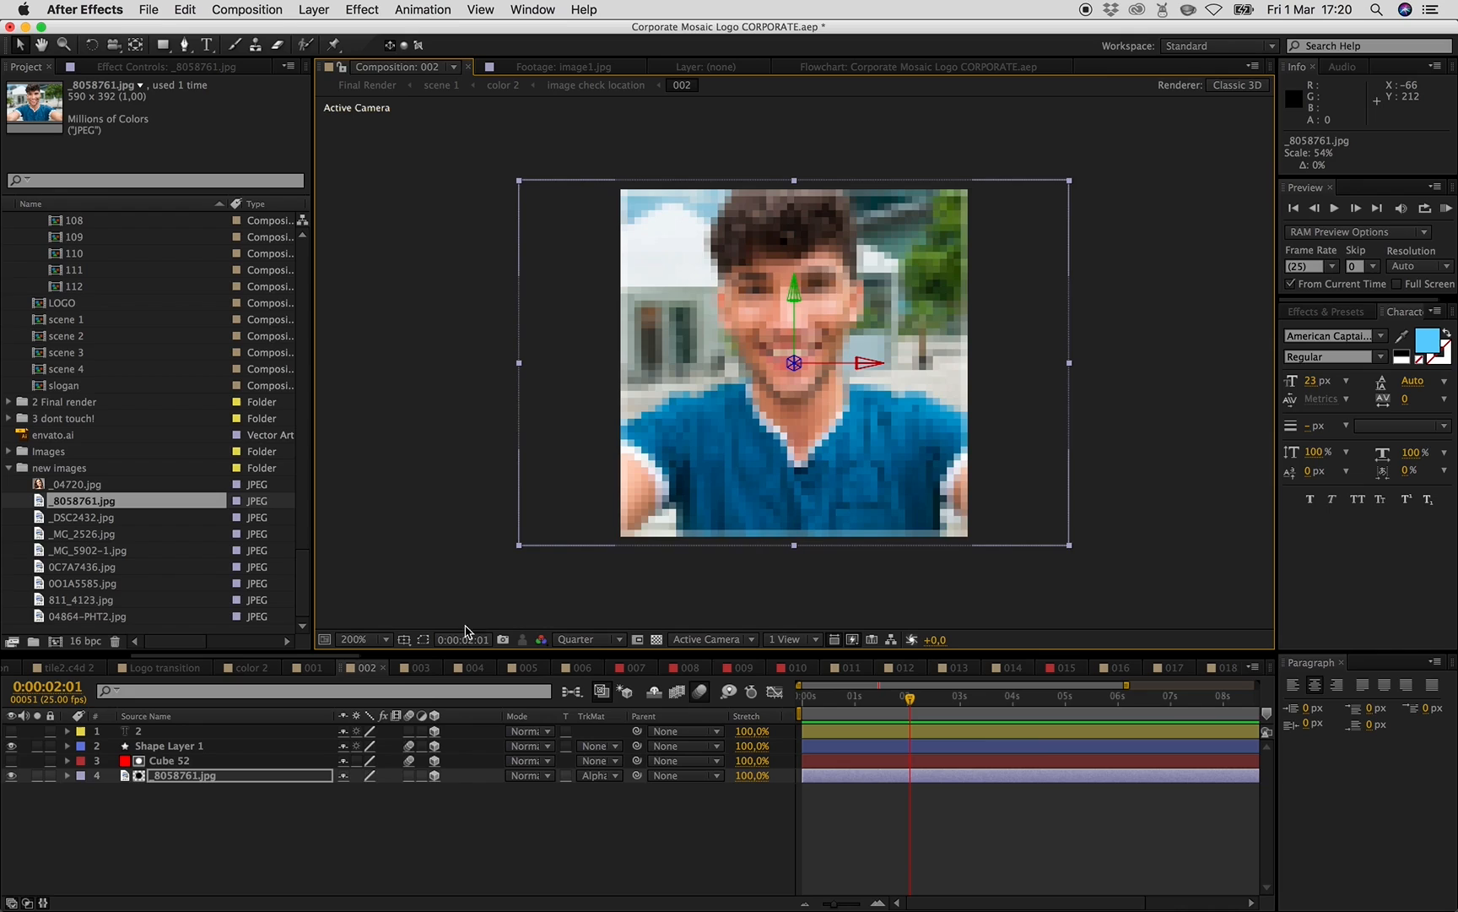
- Open composition 003 and review each photo in the new images folder
left_click(412, 668)
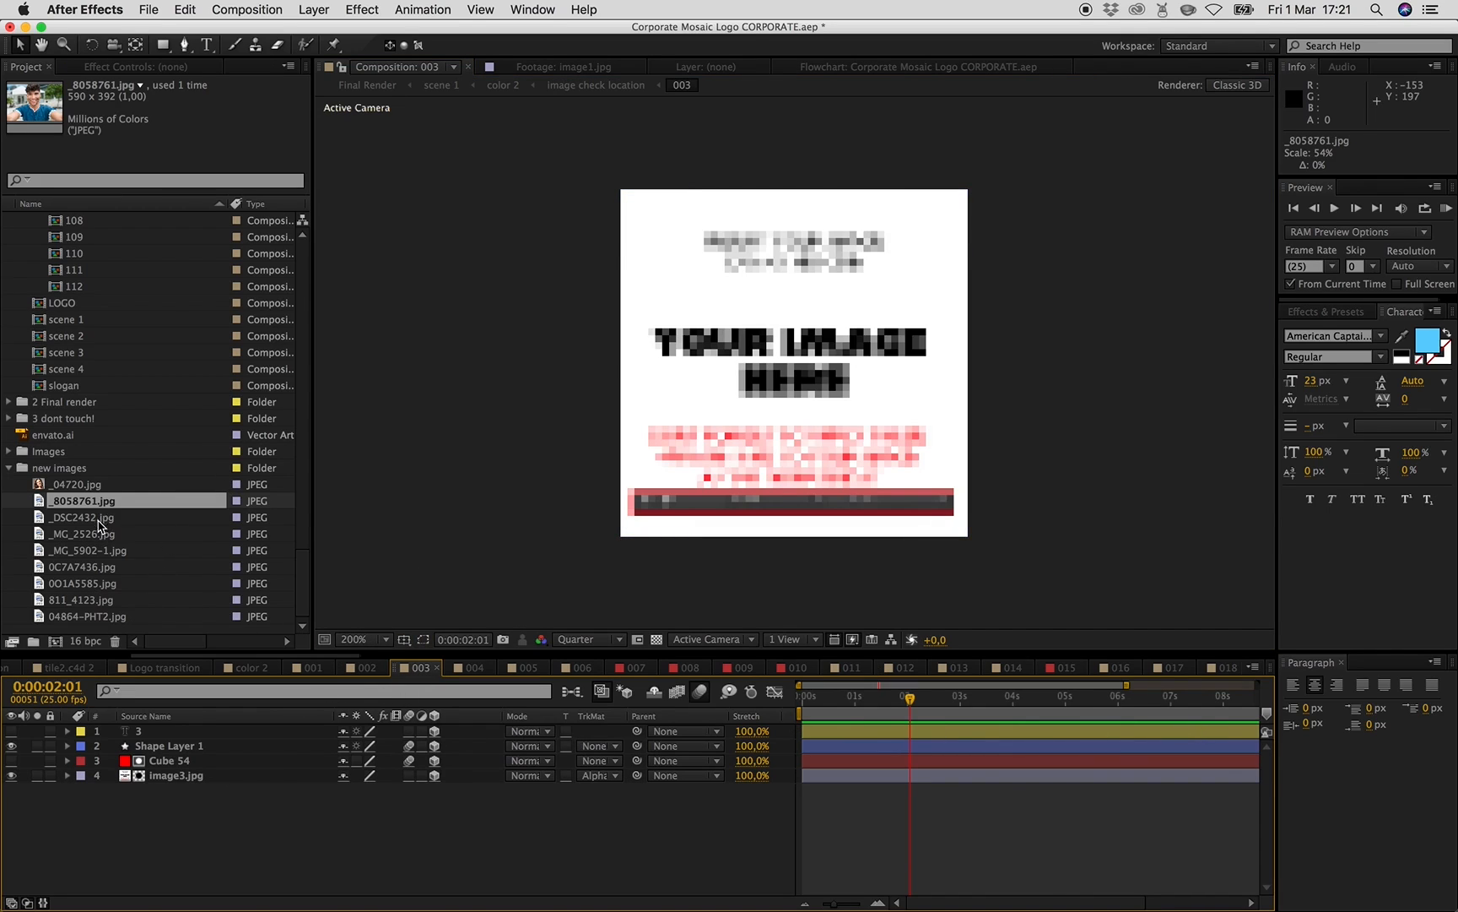
left_click(94, 617)
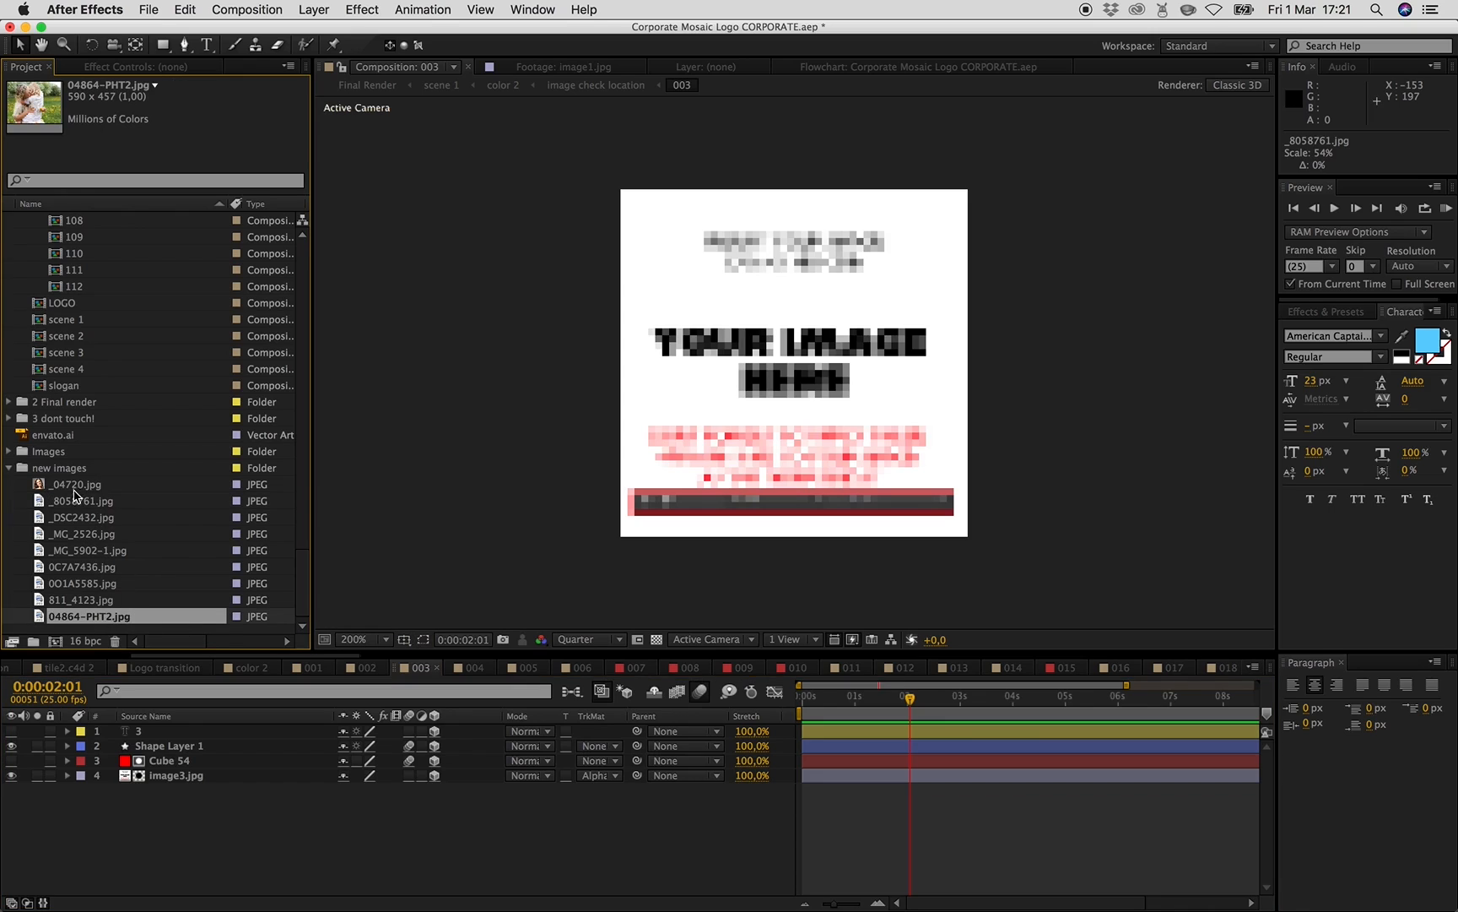
left_click(78, 485)
left_click(80, 501)
left_click(80, 518)
left_click(81, 534)
left_click(81, 551)
left_click(82, 567)
left_click(84, 583)
left_click(84, 600)
left_click(86, 616)
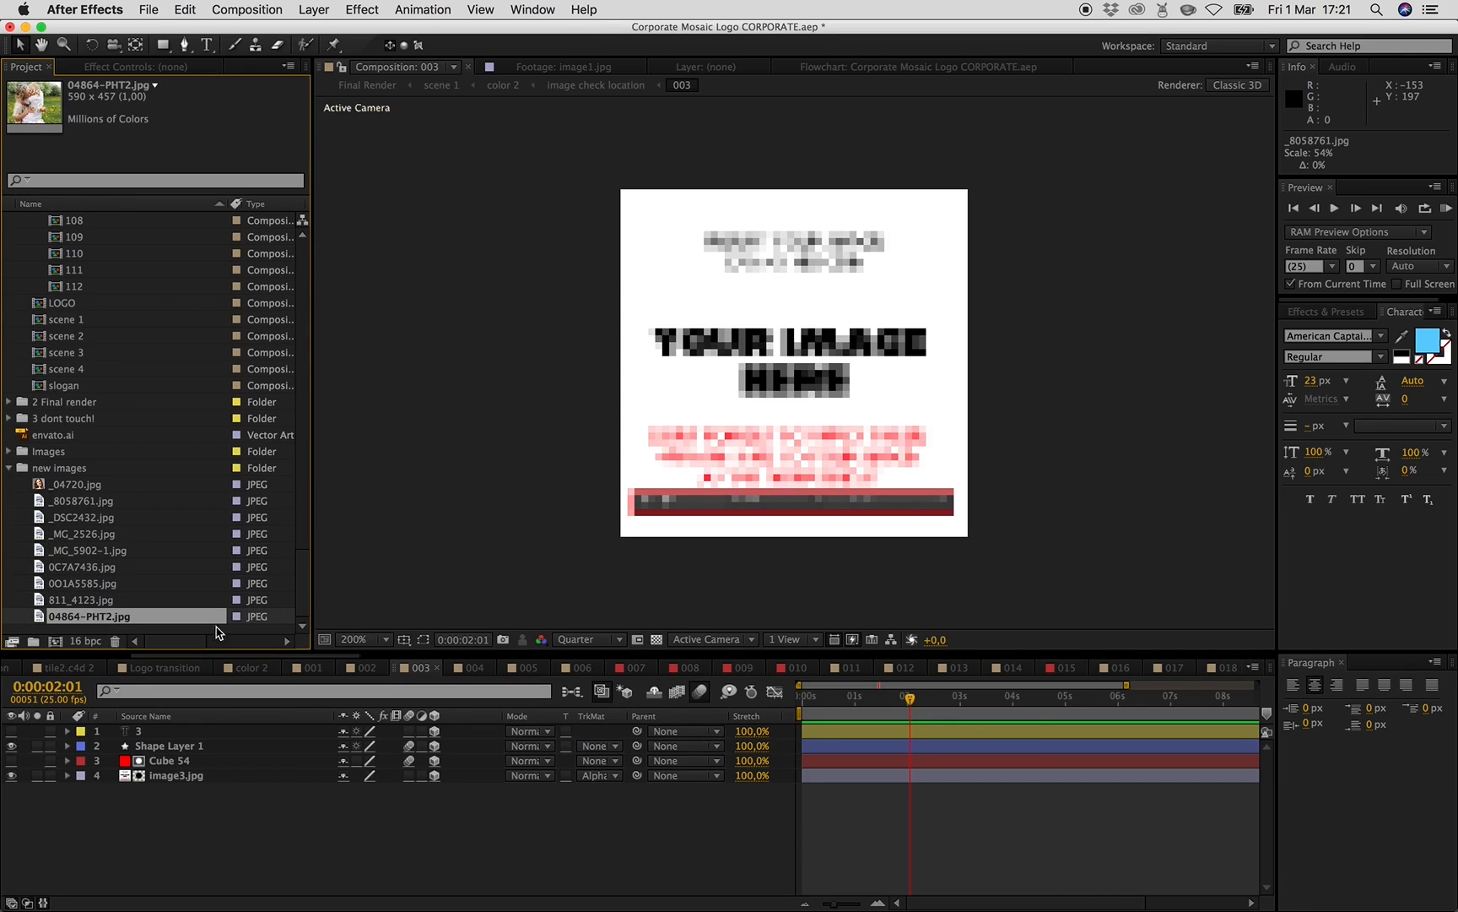
- In composition 009, replace the image9.jpg layer with 04864-PHT2.jpg and scale it to about 46% to fill the frame
left_click(801, 672)
left_click(745, 668)
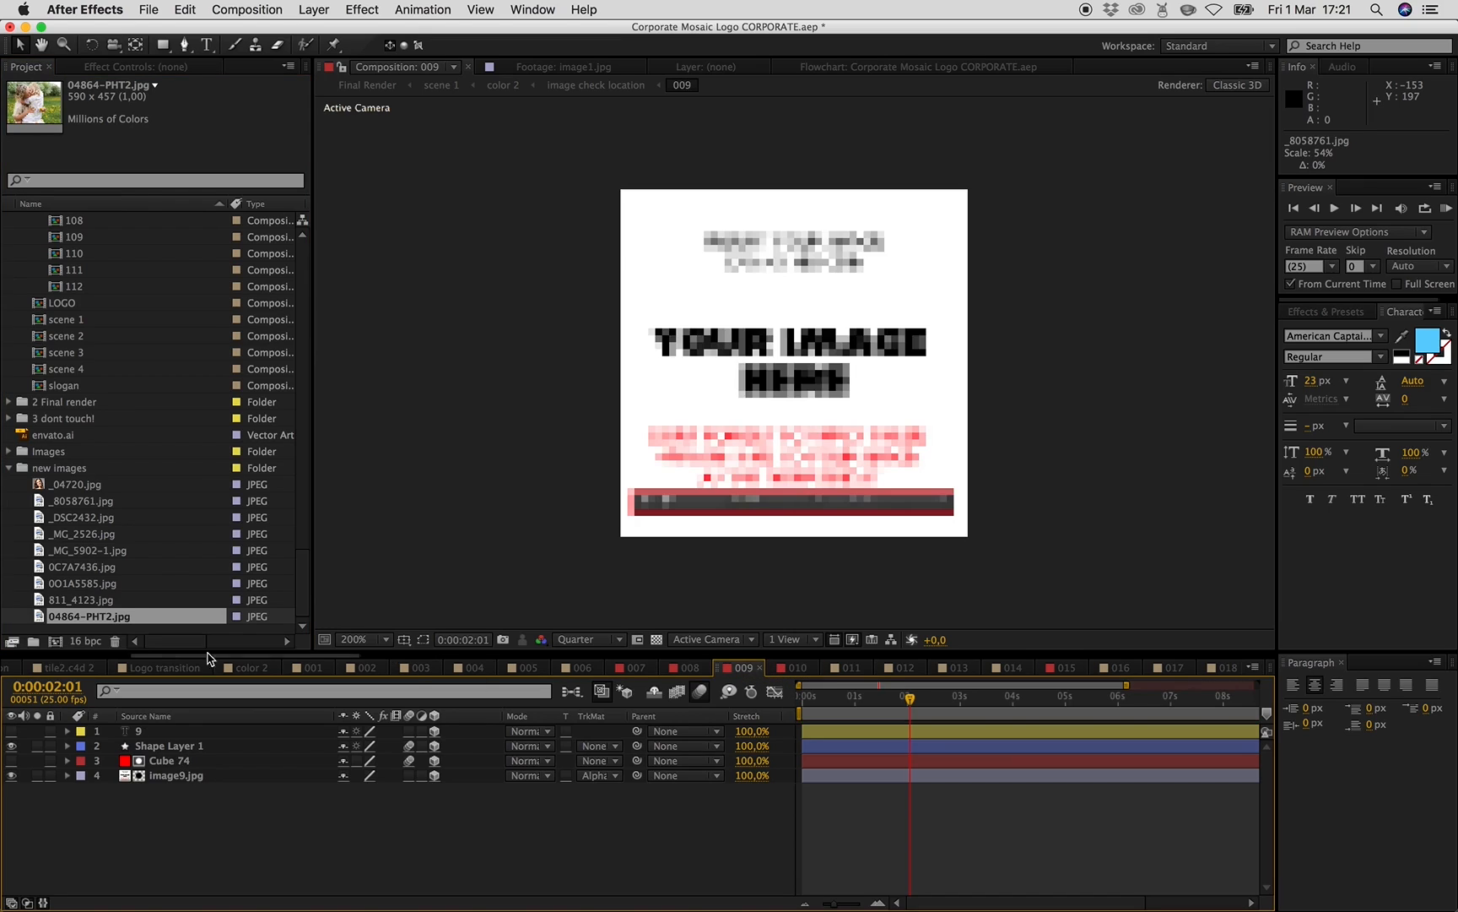
left_click(195, 776)
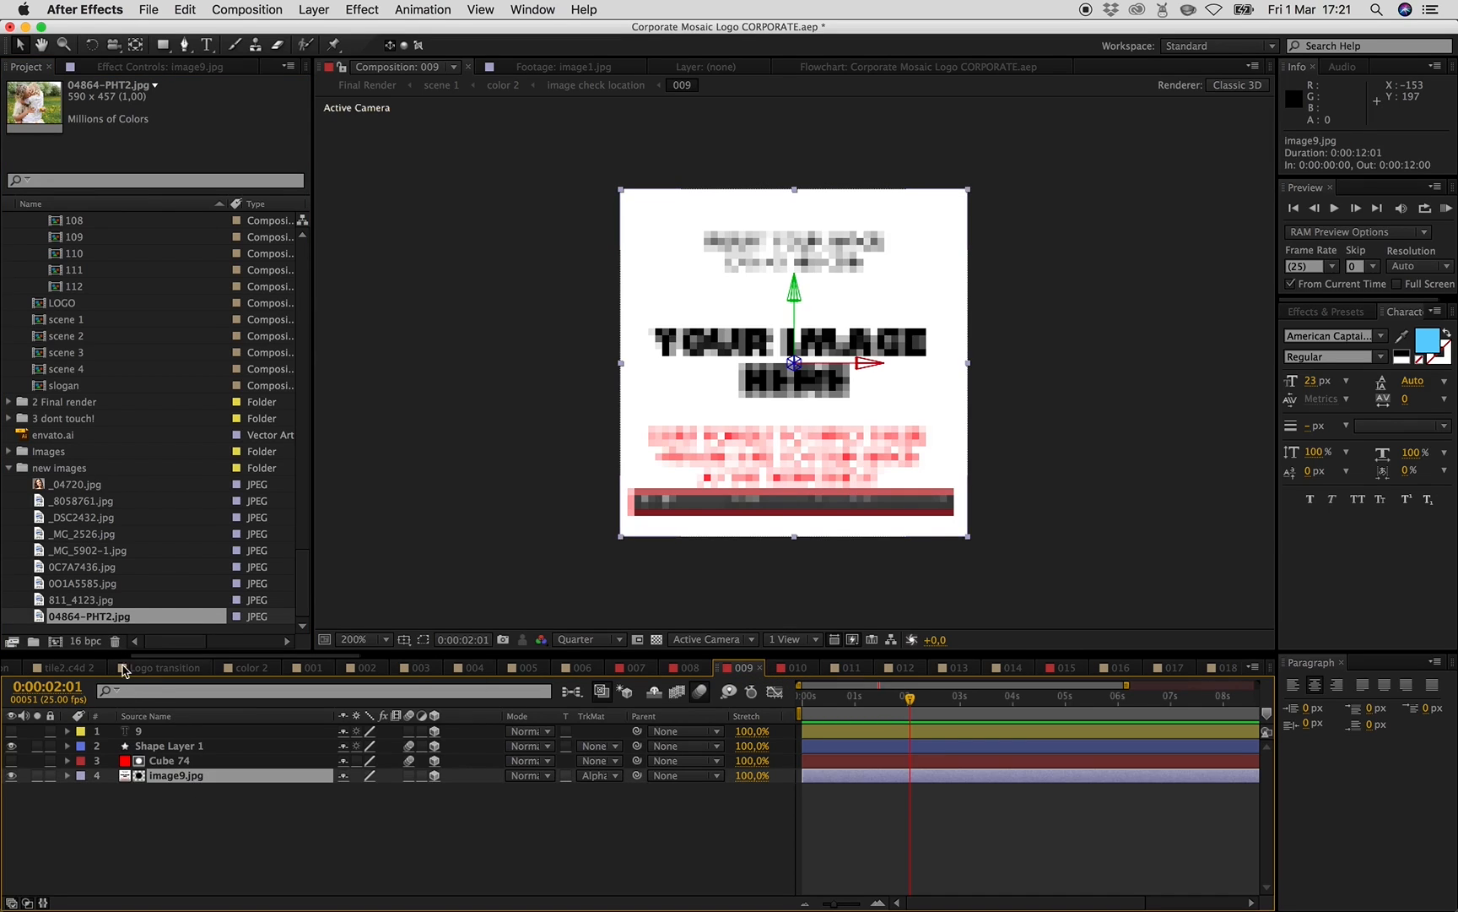
left_click_drag(91, 620, 173, 779)
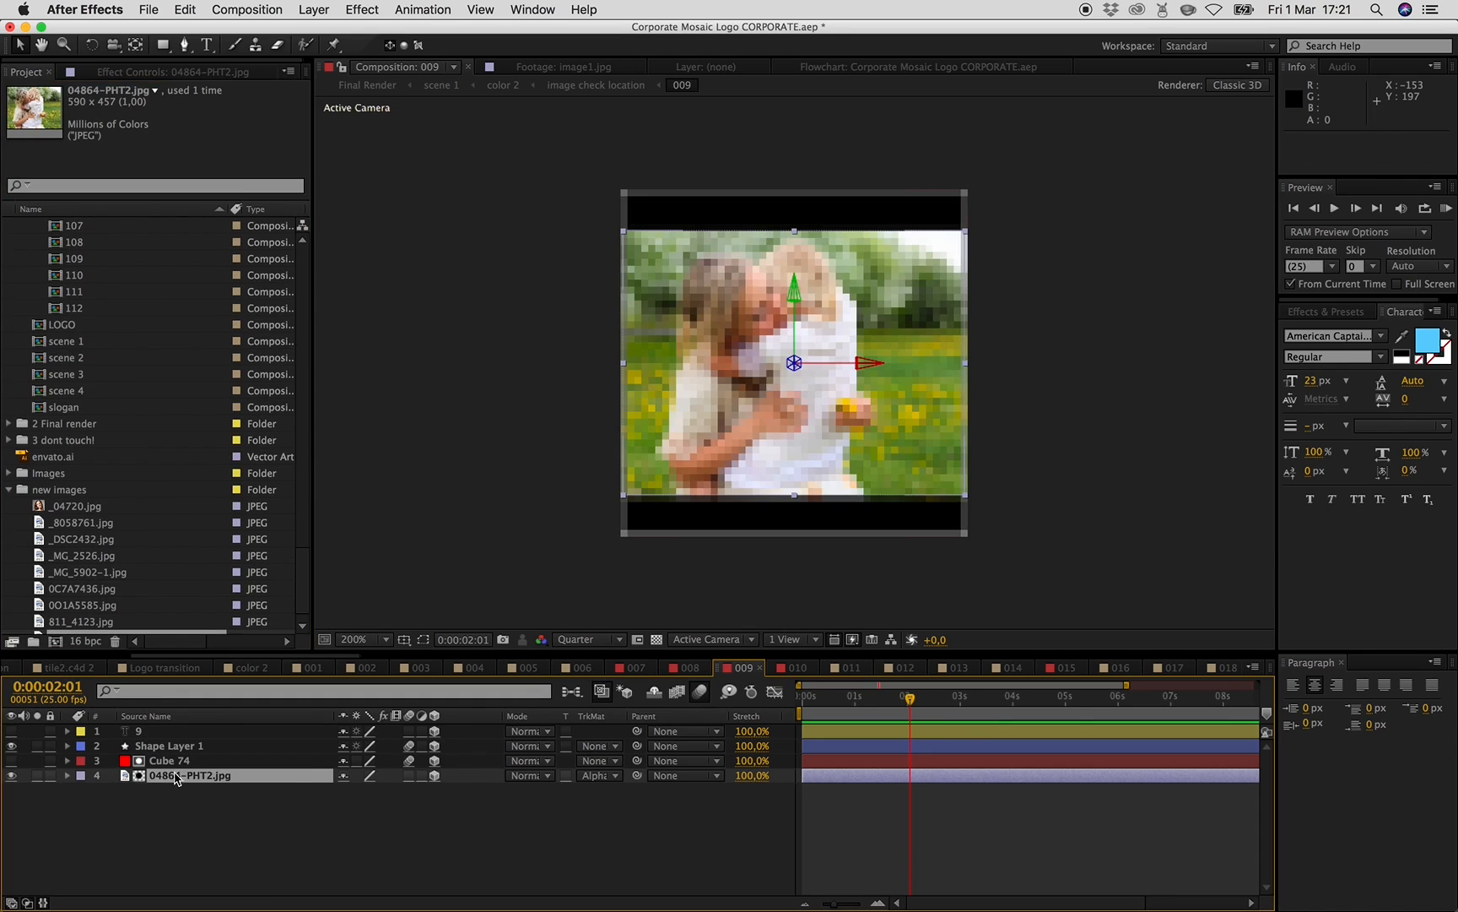
left_click_drag(965, 498, 1029, 545)
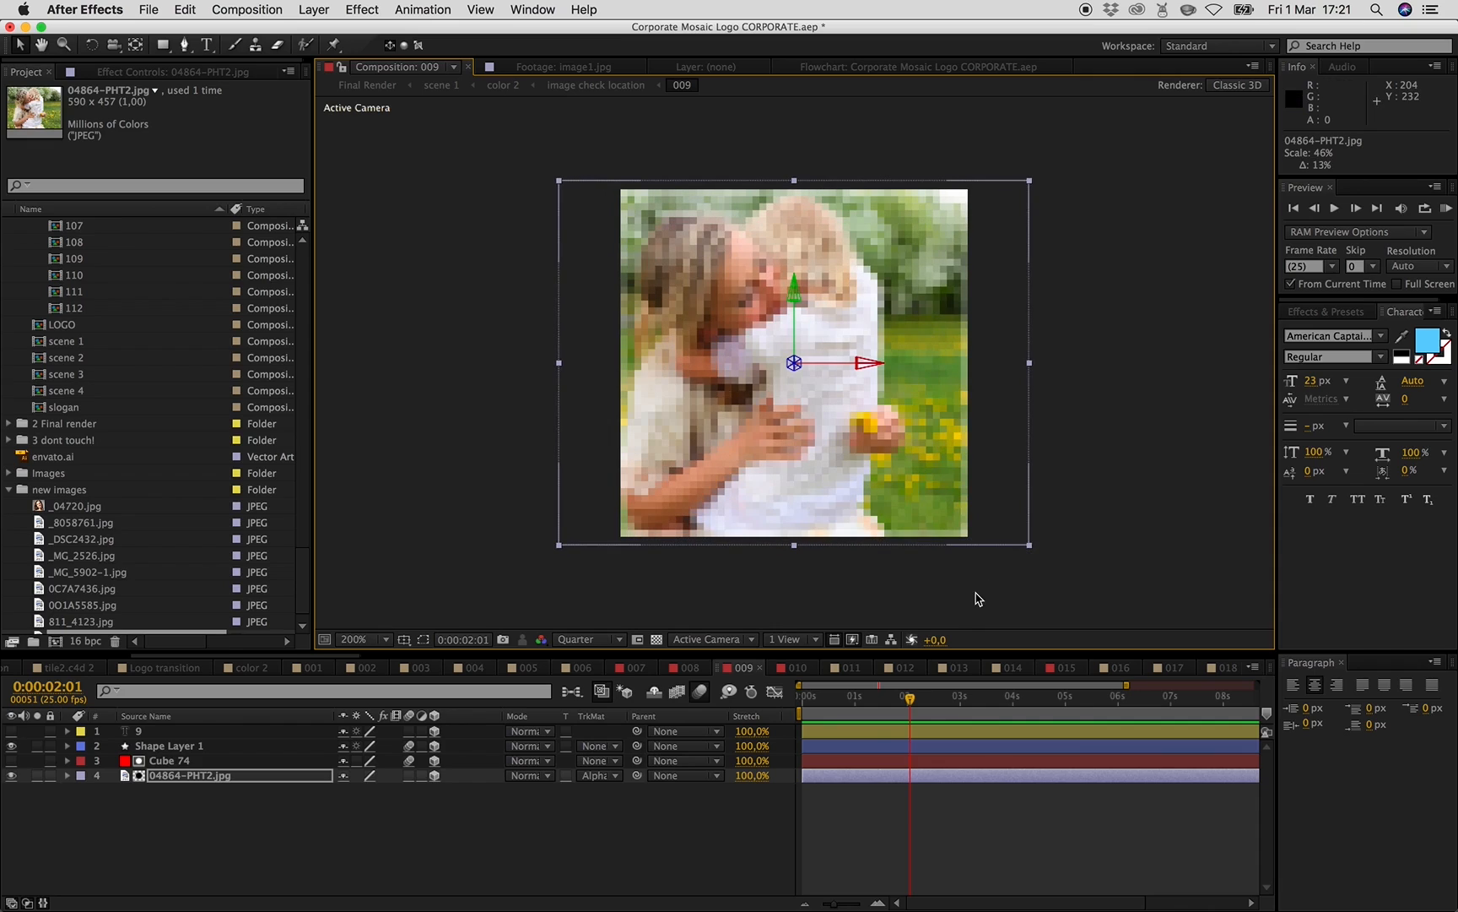
- In composition 010, replace the image10.jpg layer with _04720.jpg and scale it to about 41% to fill the frame
left_click(795, 668)
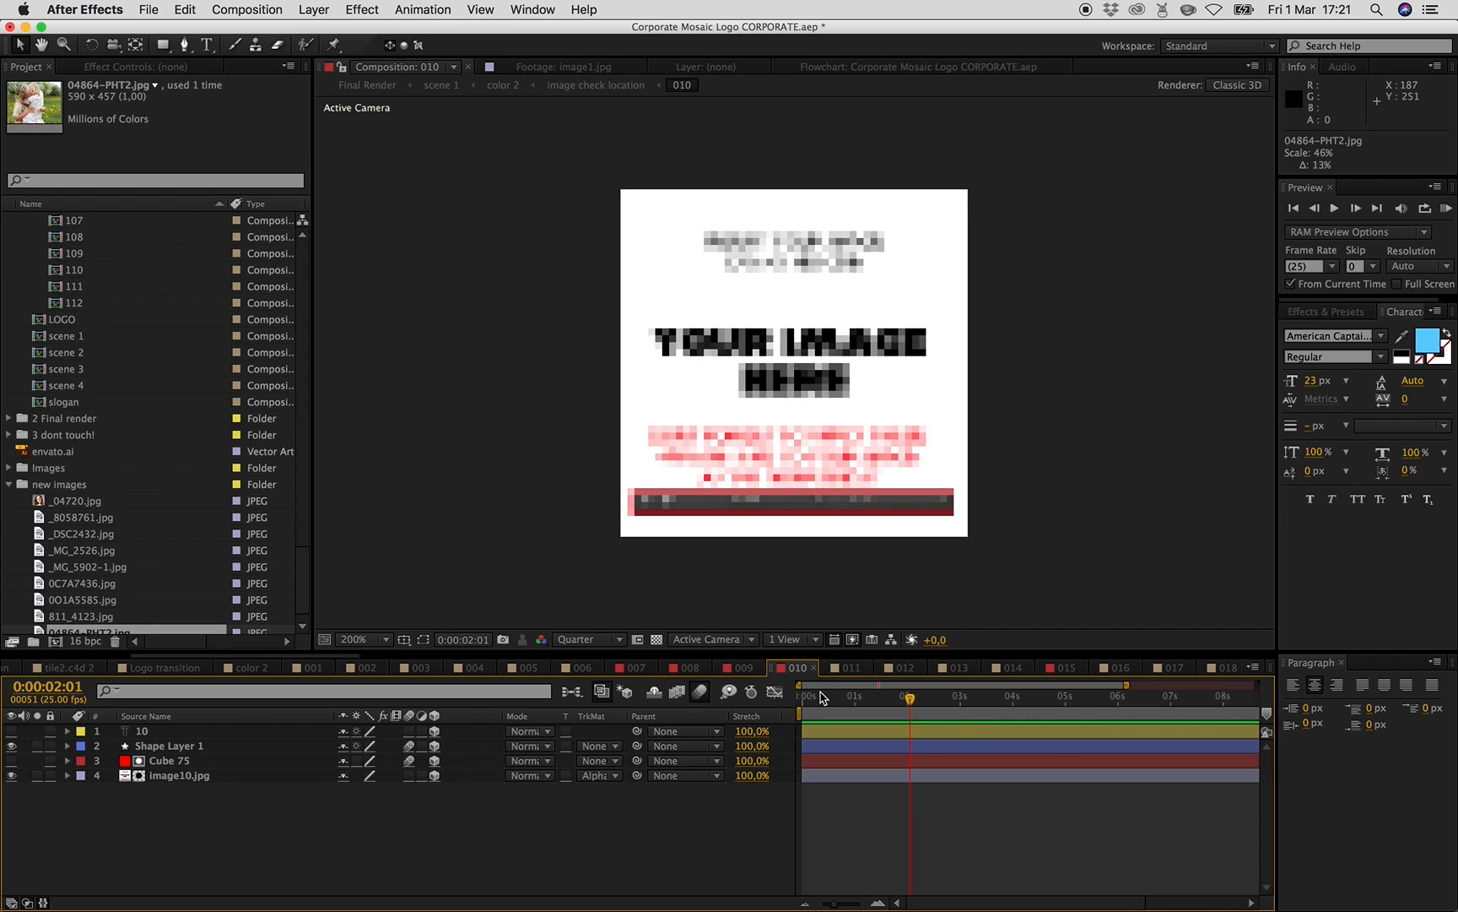
left_click(73, 502)
left_click(177, 777)
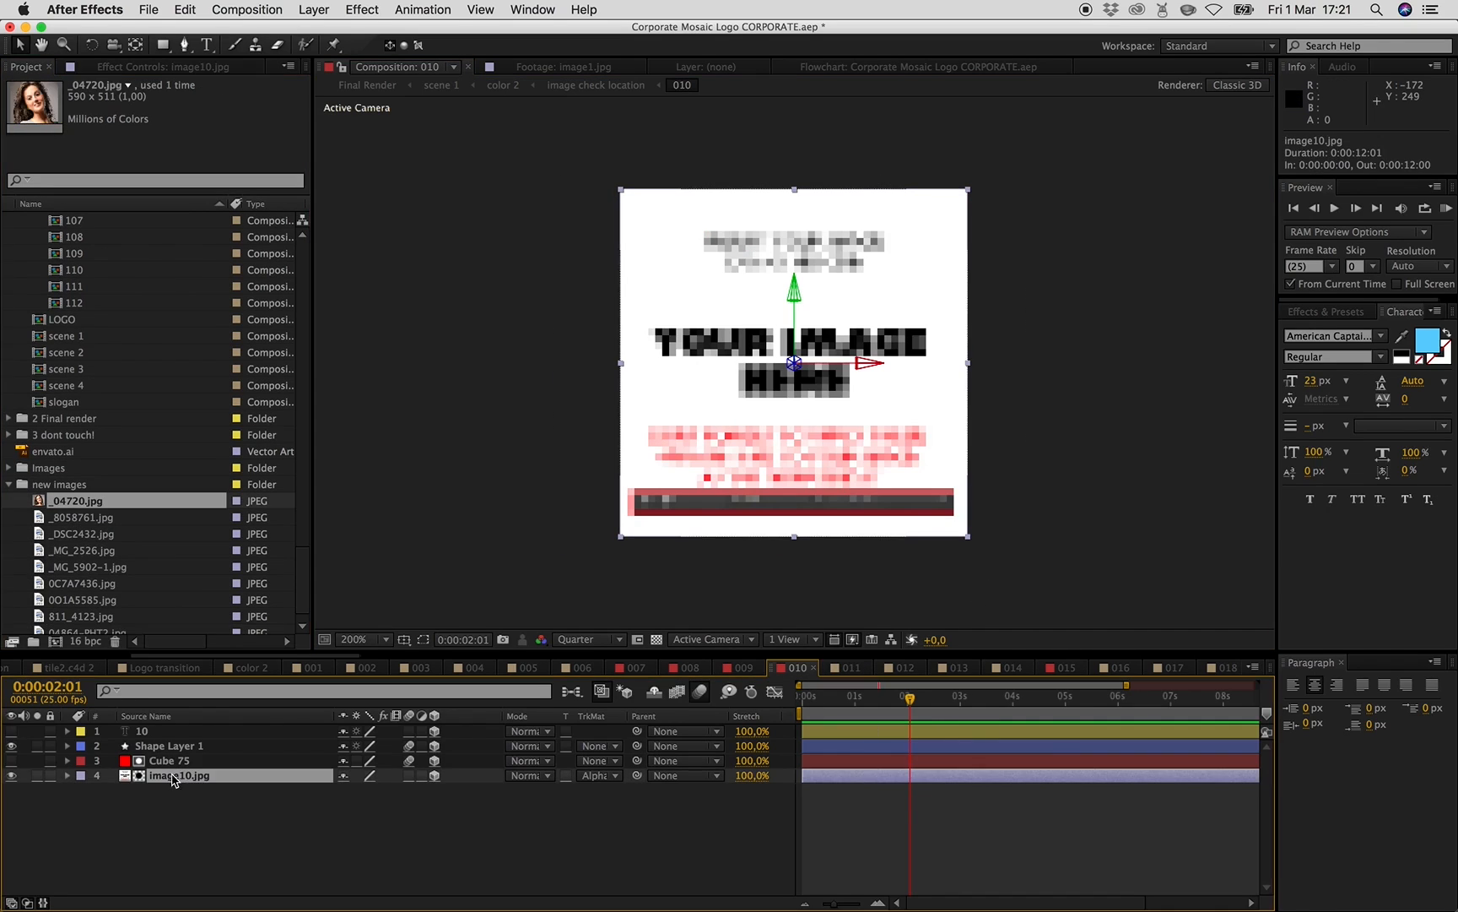
left_click_drag(80, 505, 194, 778)
left_click_drag(635, 508, 581, 582)
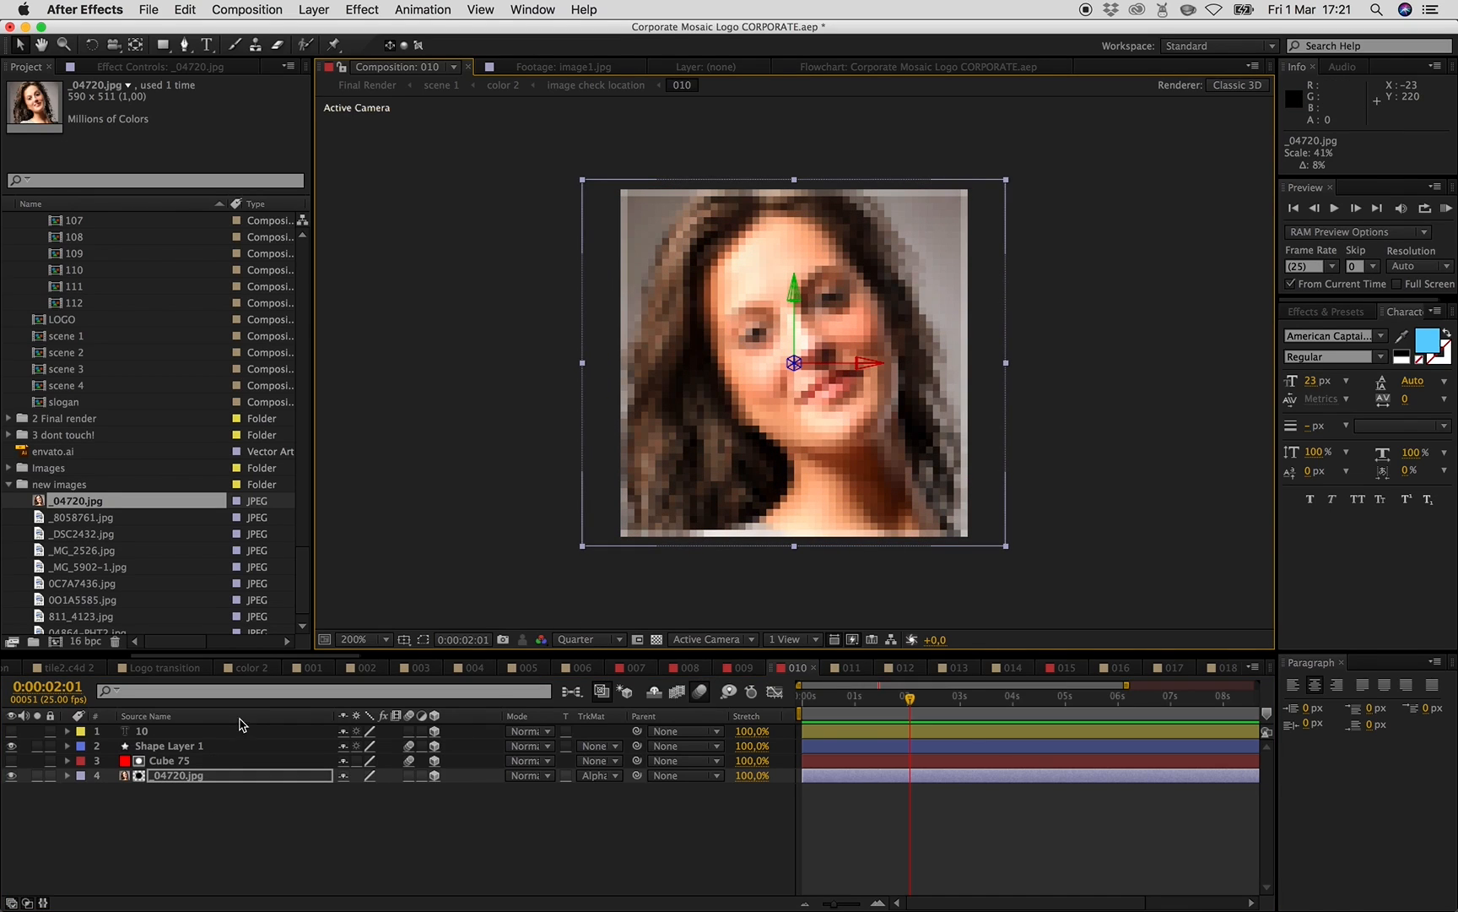
- Switch between compositions 001, 006 and 012, and undo the last three actions
left_click(314, 668)
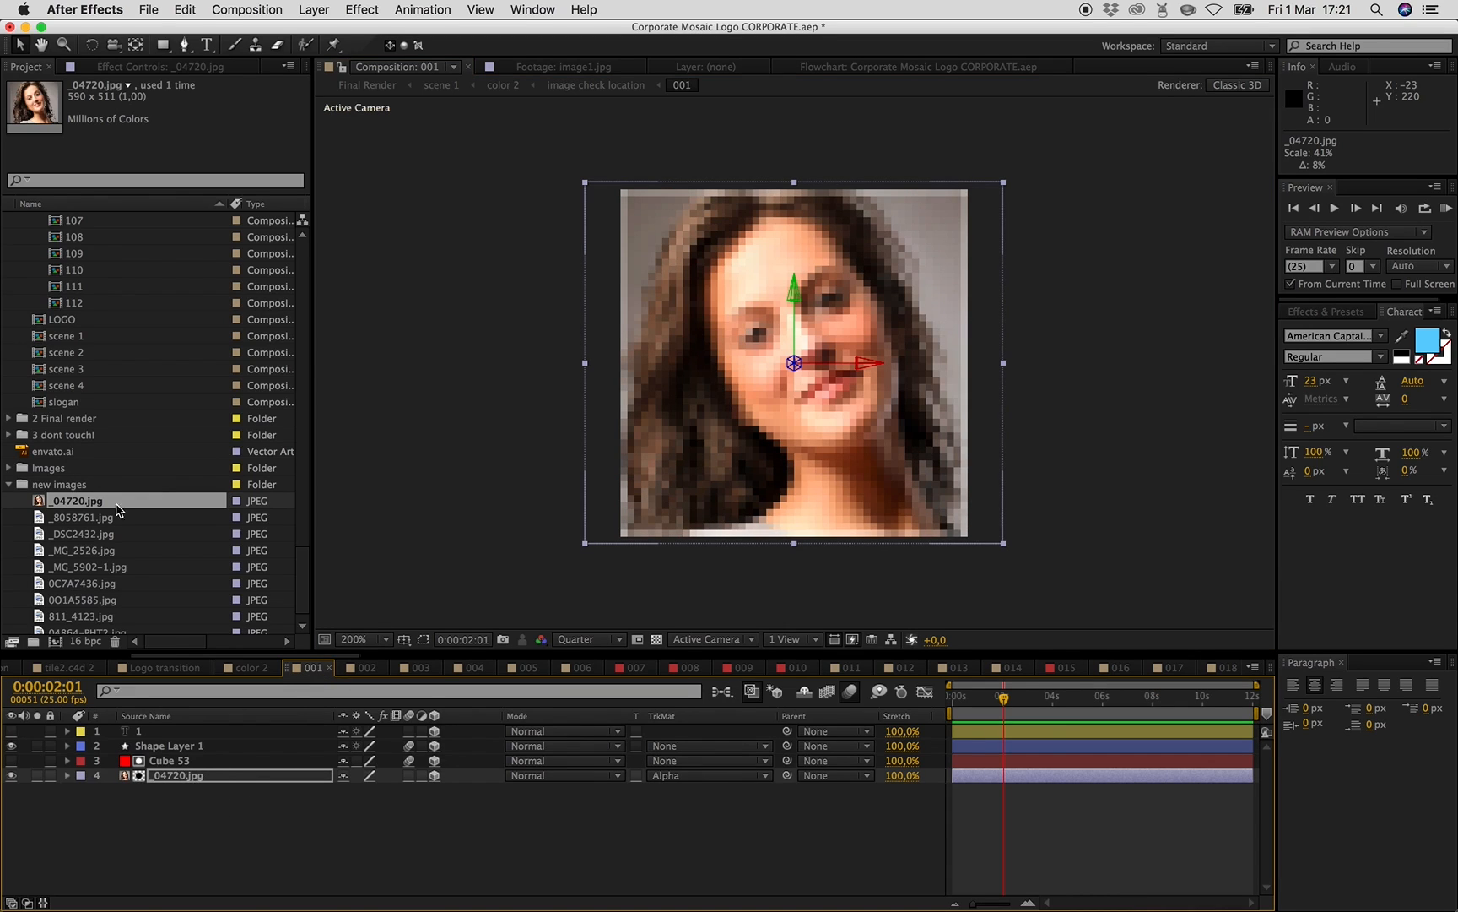
left_click(582, 668)
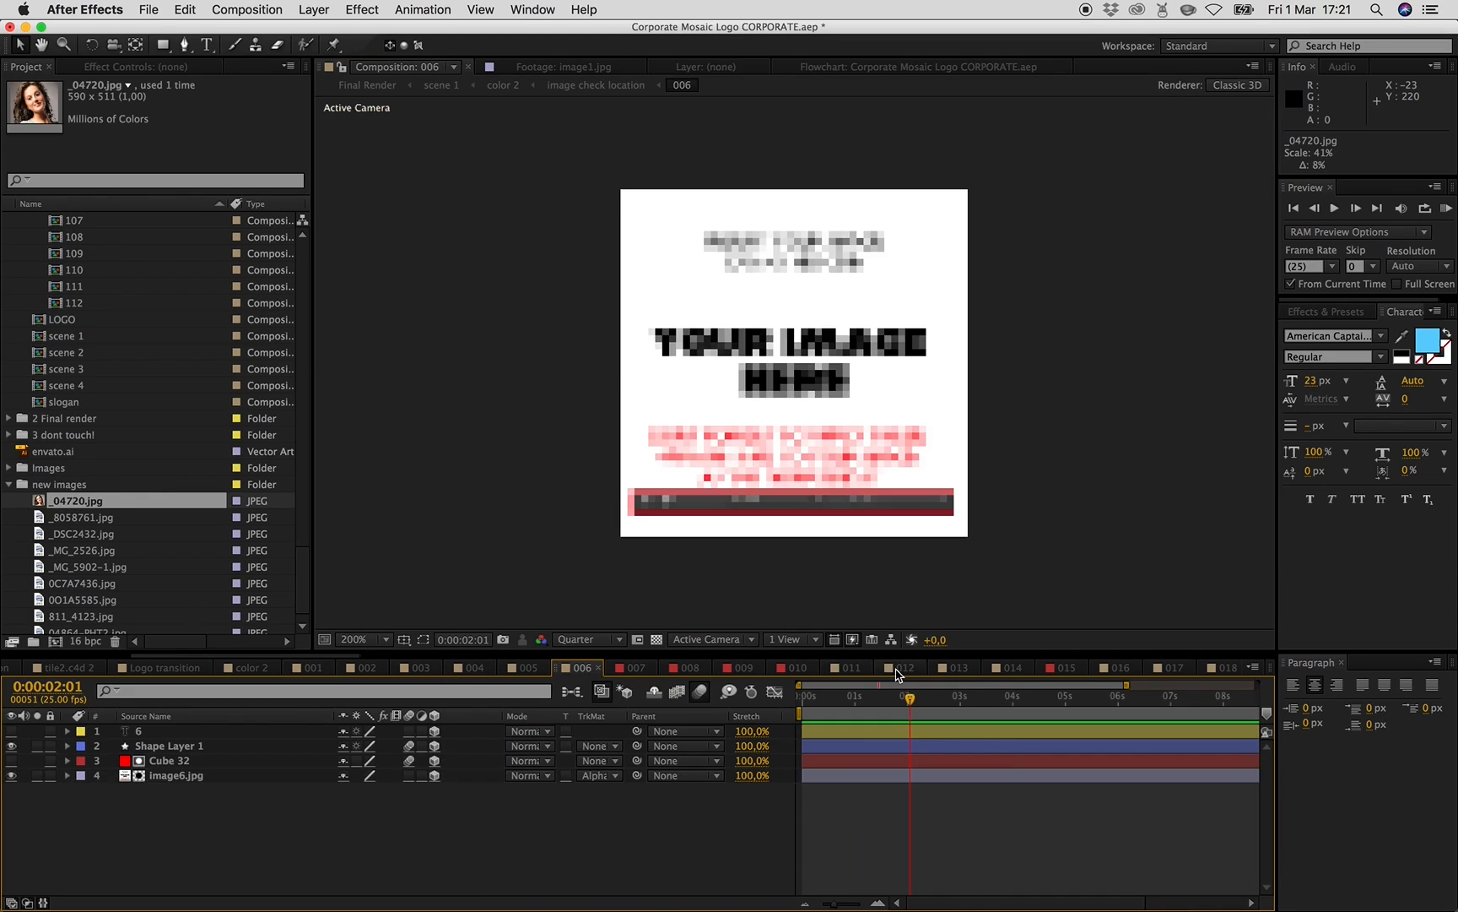
left_click(902, 667)
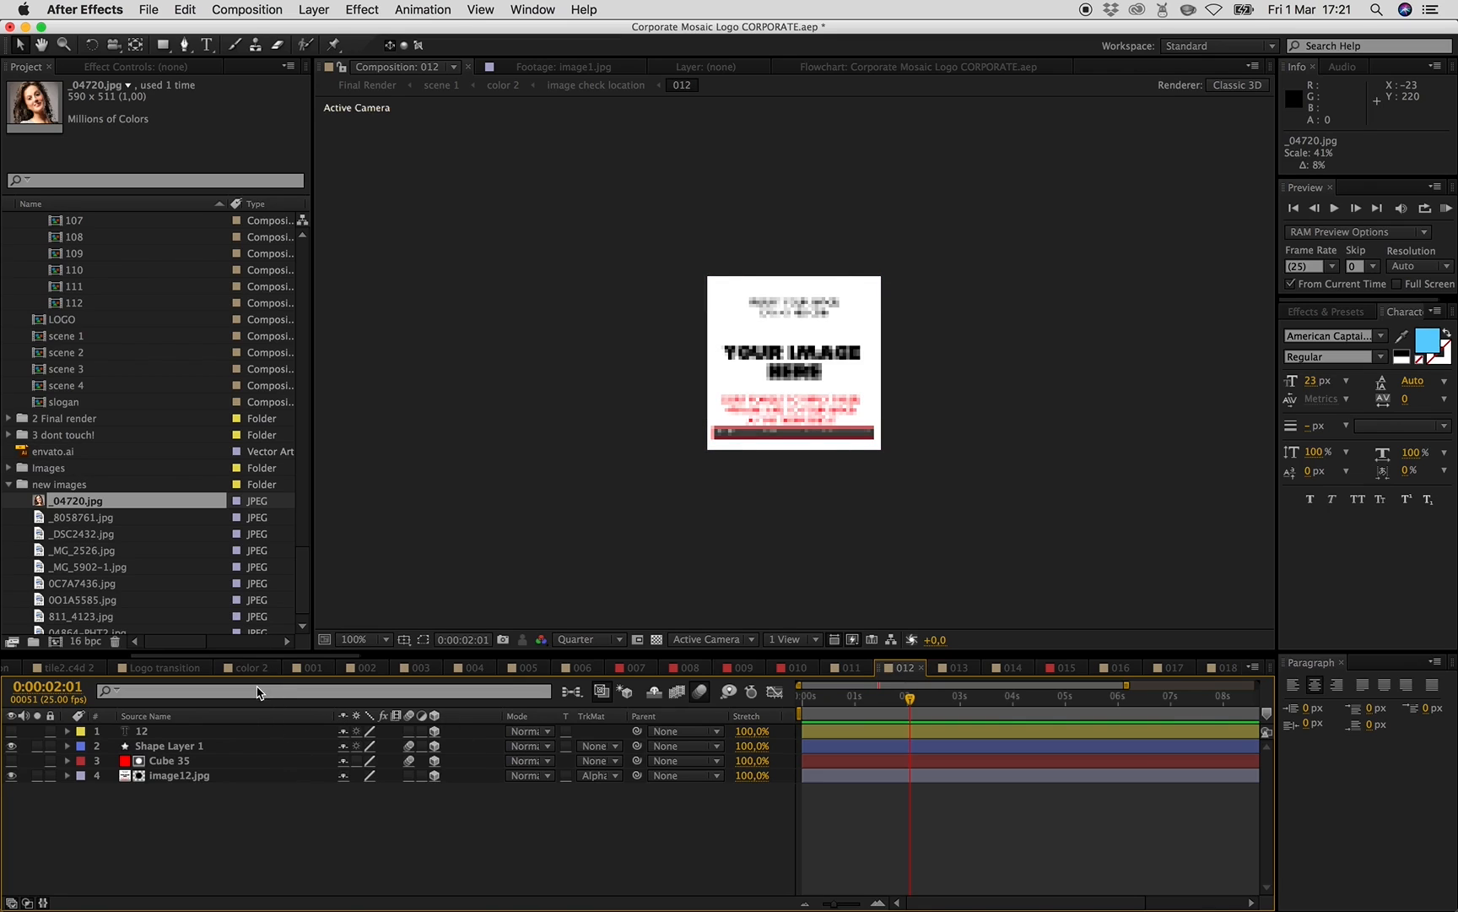
left_click(316, 669)
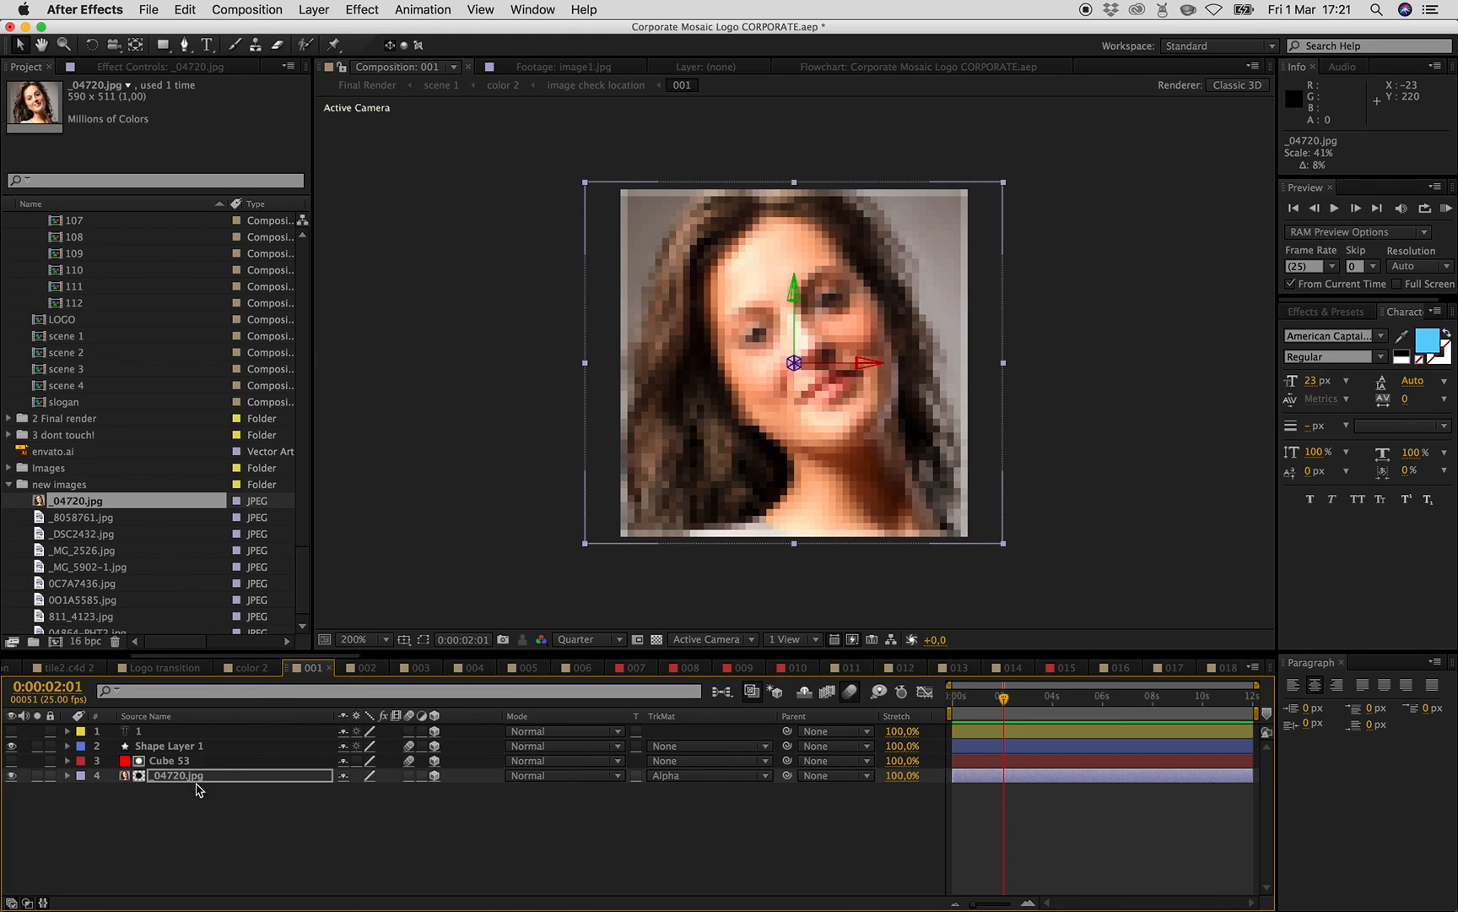
key("super+z")
key("super+z")
key("super+z")
key("super+z")
- Open composition 011, collapse the new images folder, and browse the image files in the Images footage folder
left_click(846, 668)
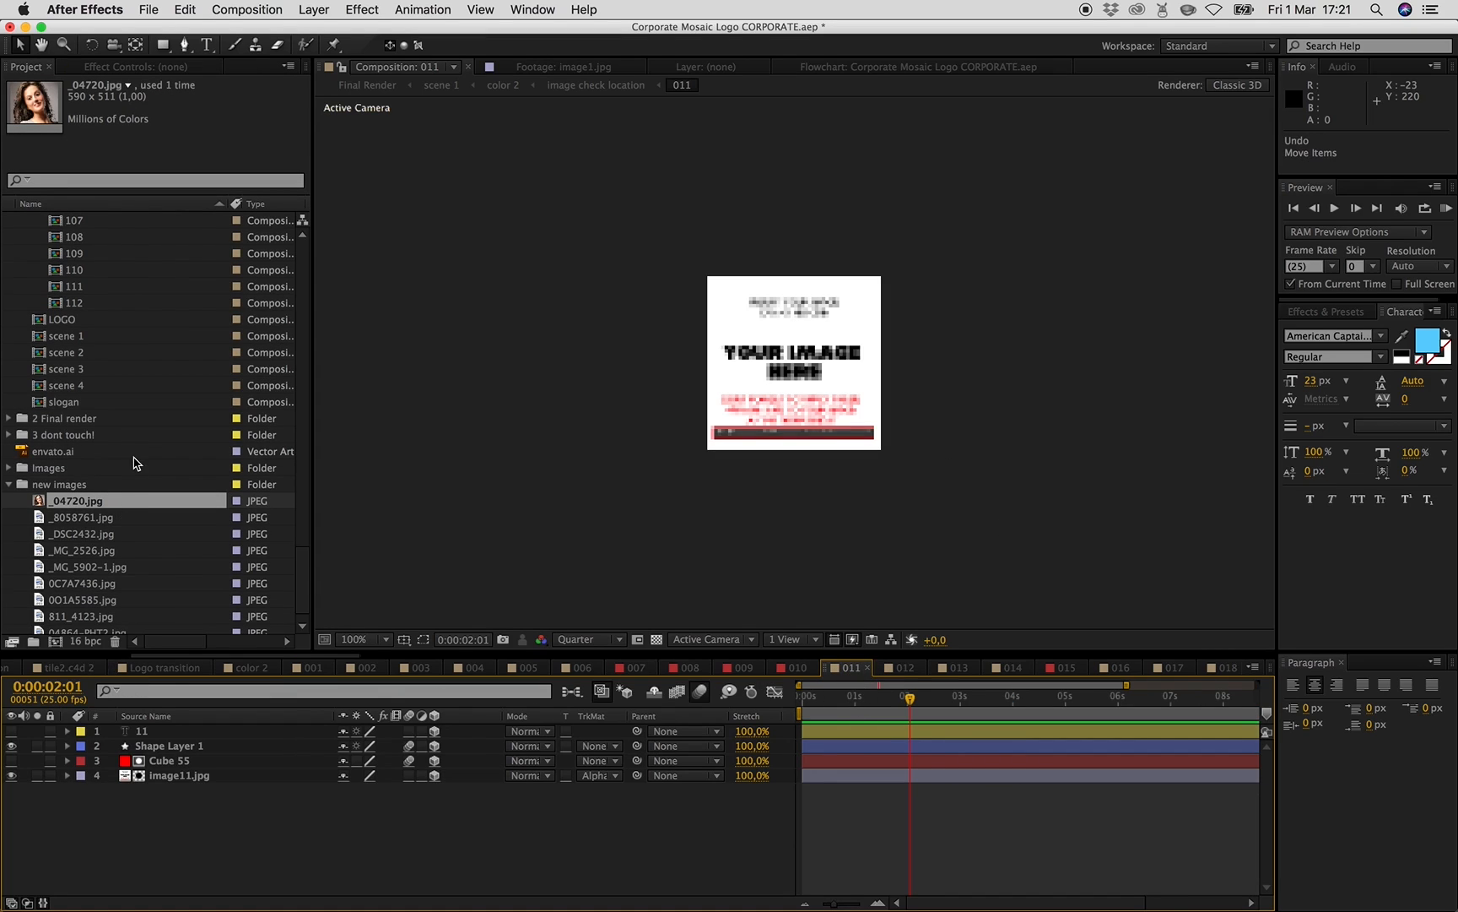
scroll(133, 457, "up", 5)
scroll(133, 457, "down", 5)
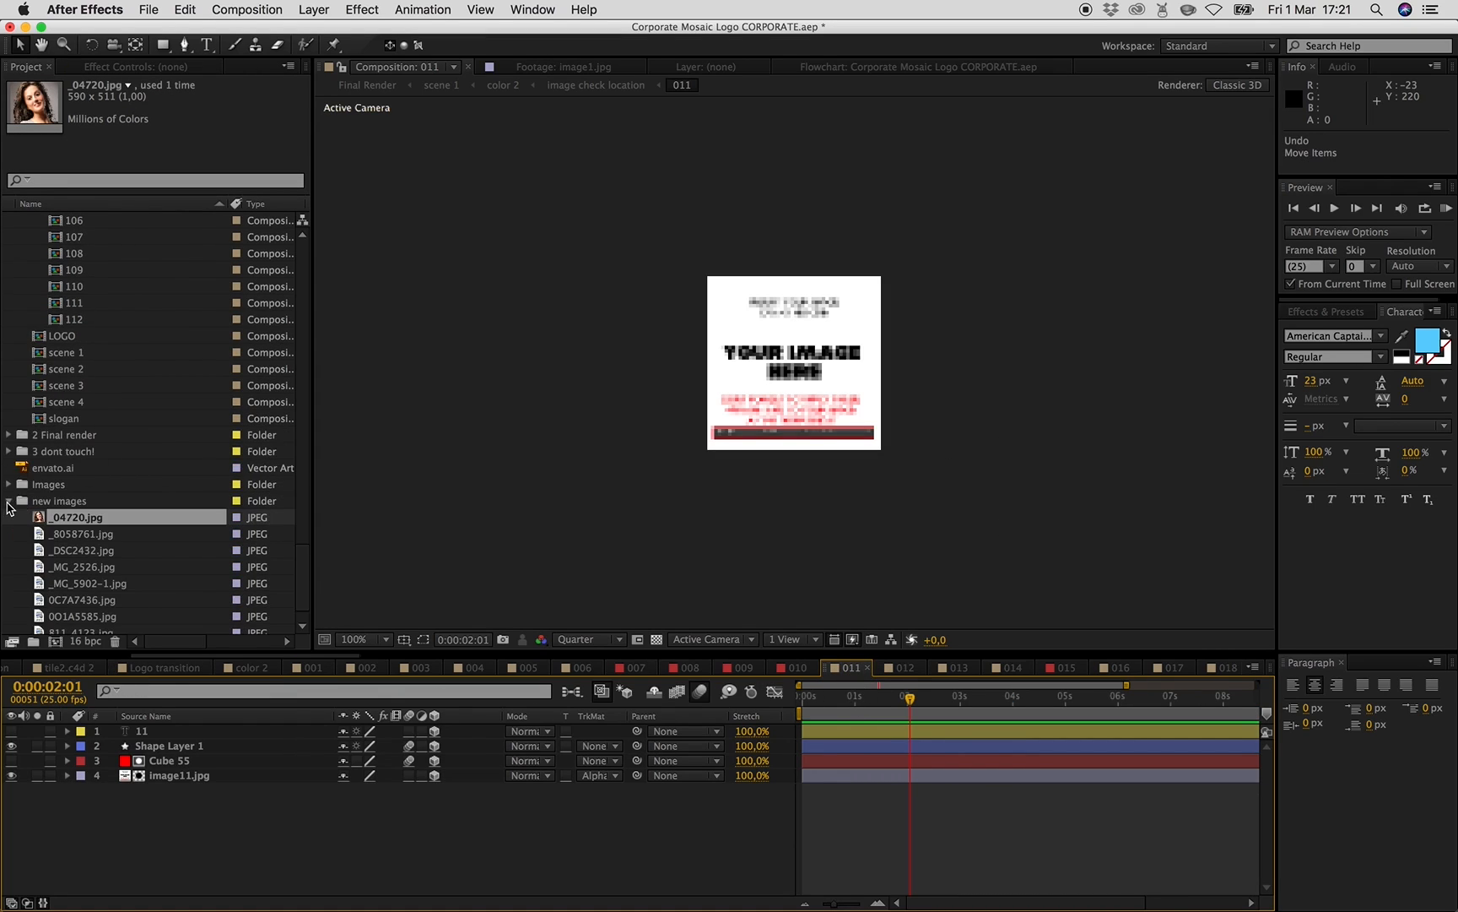
left_click(9, 503)
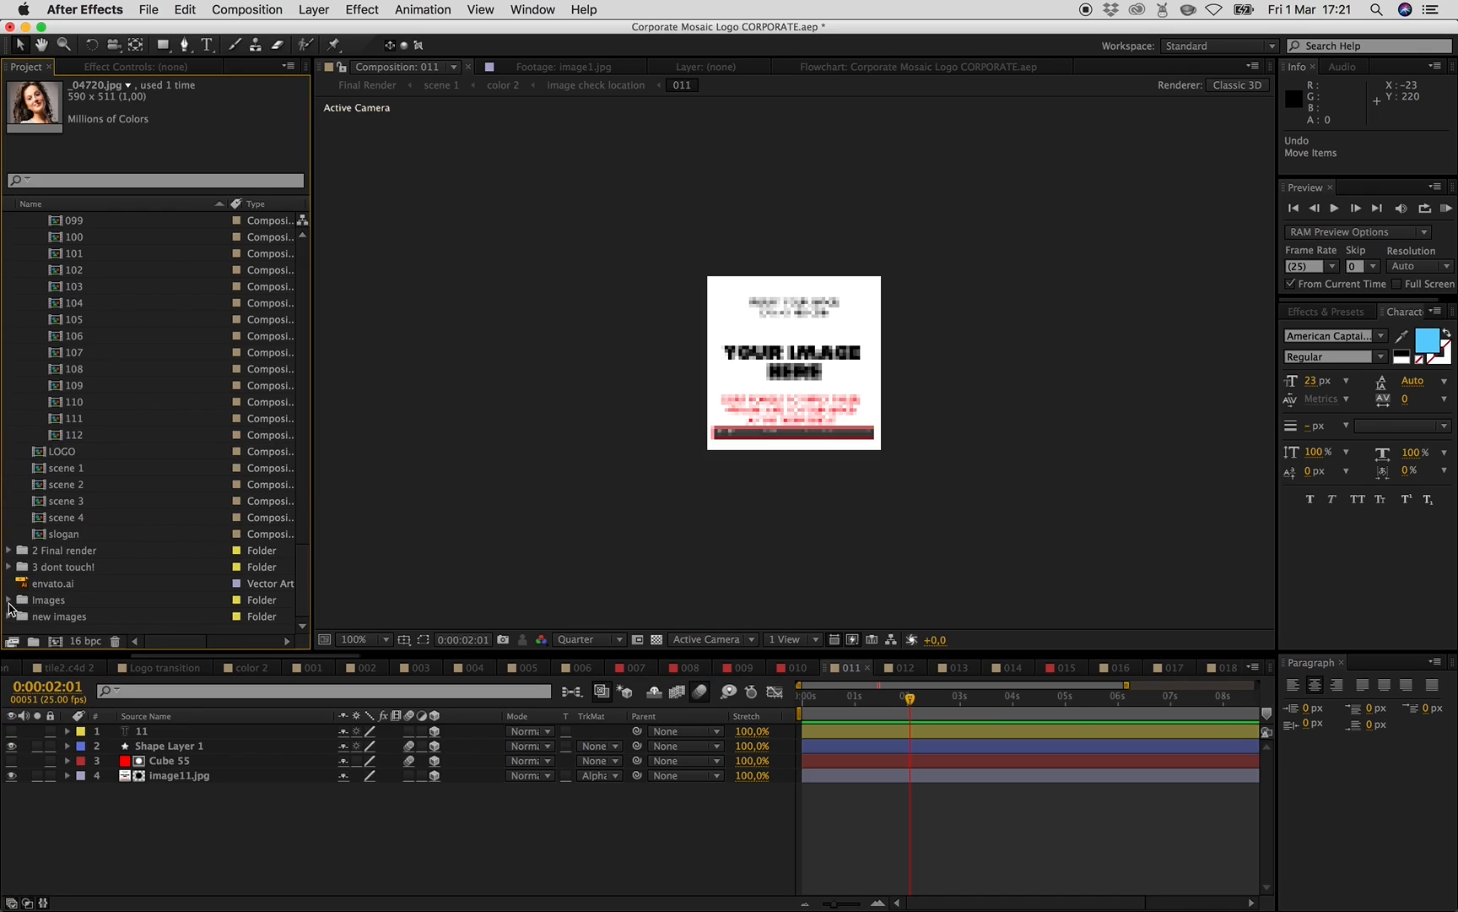
left_click(8, 600)
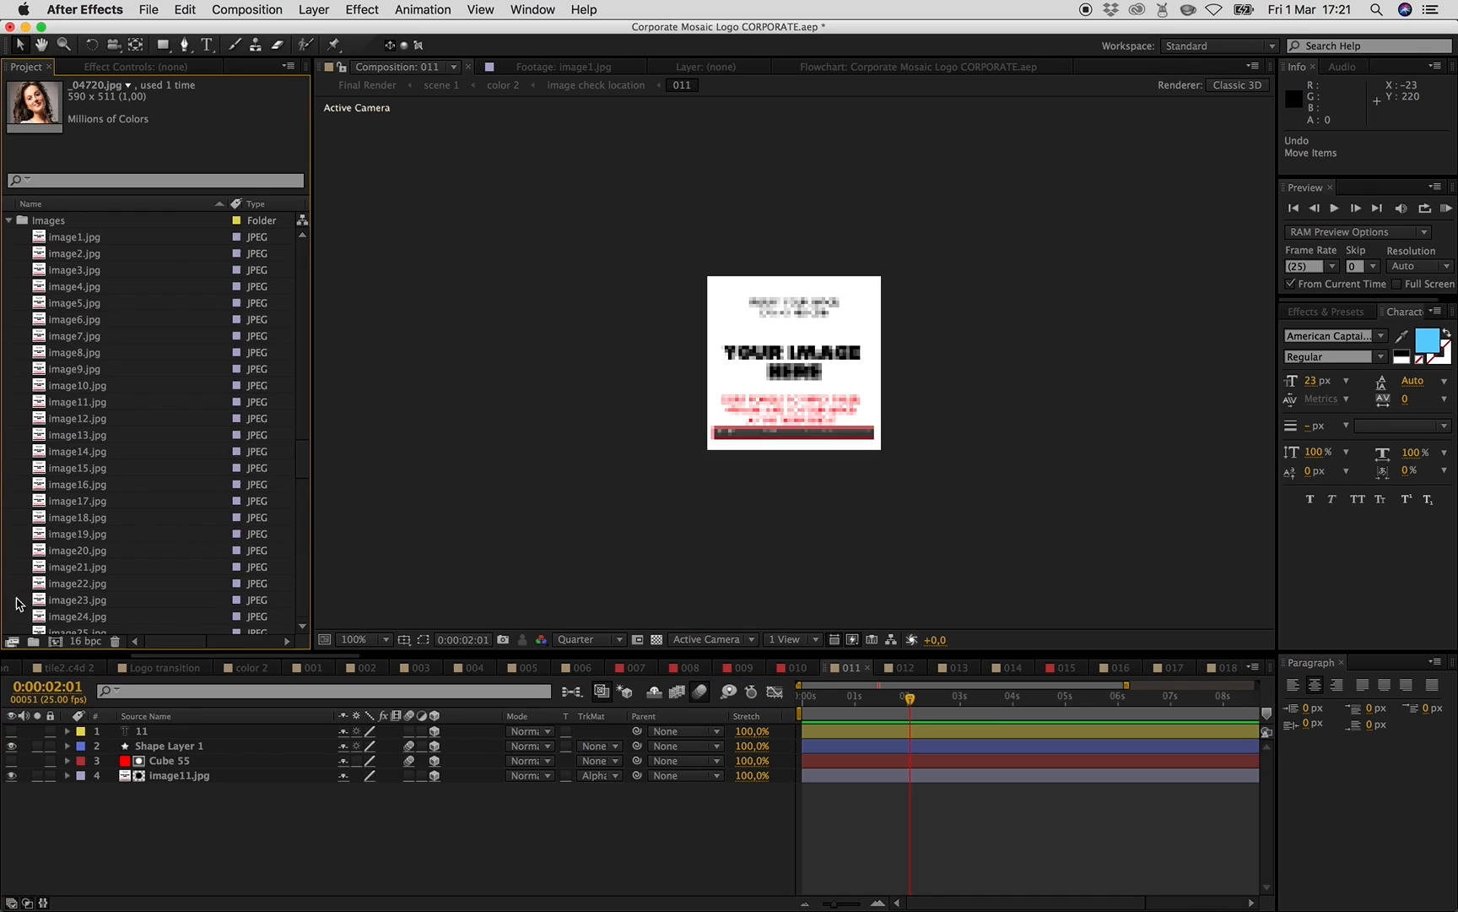
left_click(74, 238)
scroll(97, 452, "down", 5)
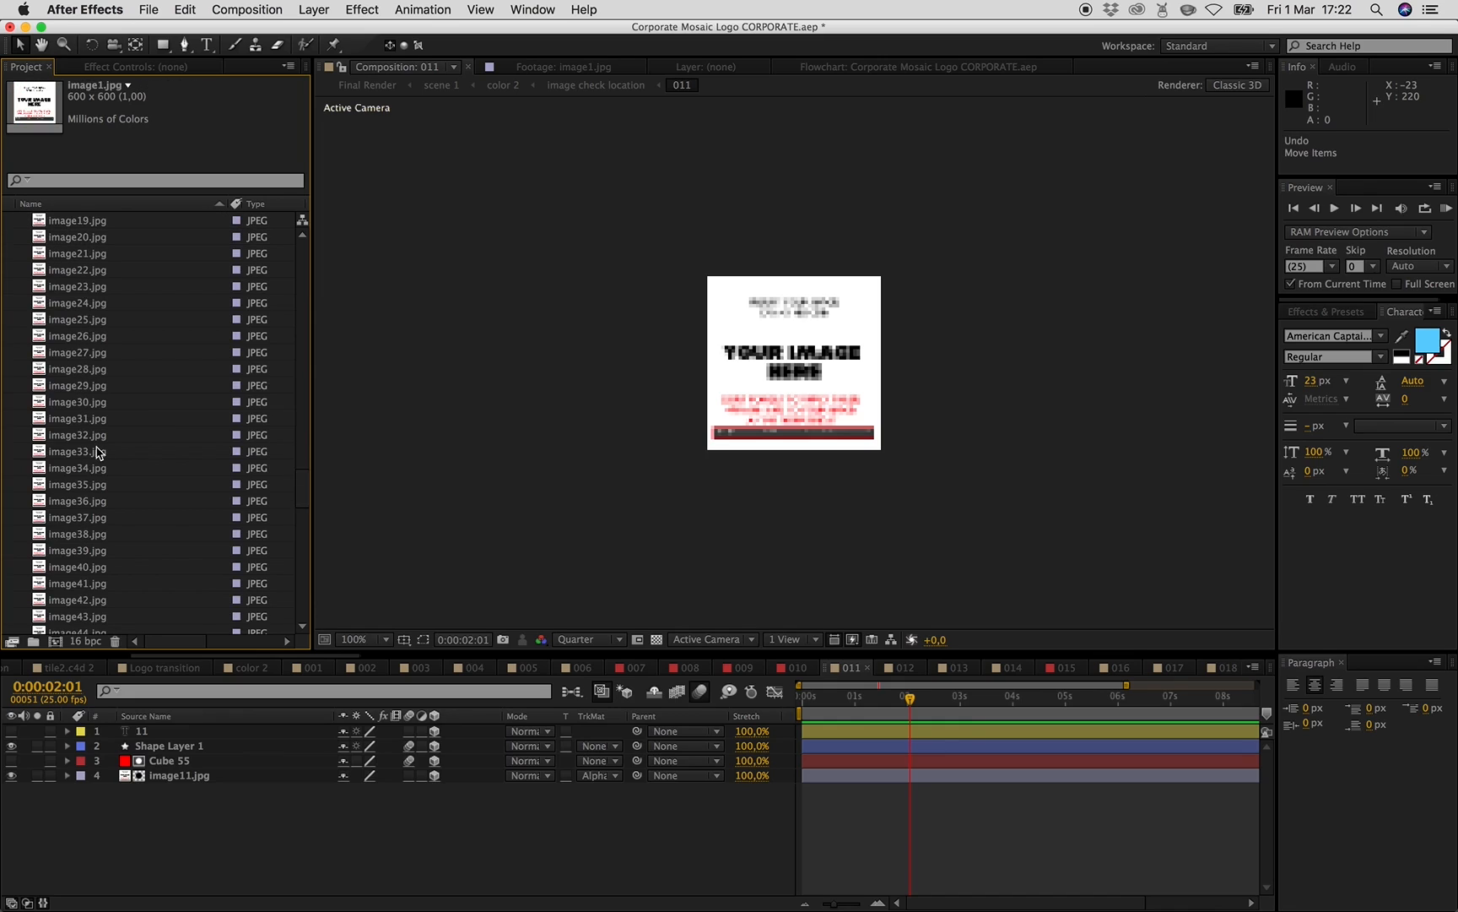
- Delete all the placeholder image files in the Images folder of the project
scroll(131, 541, "down", 15)
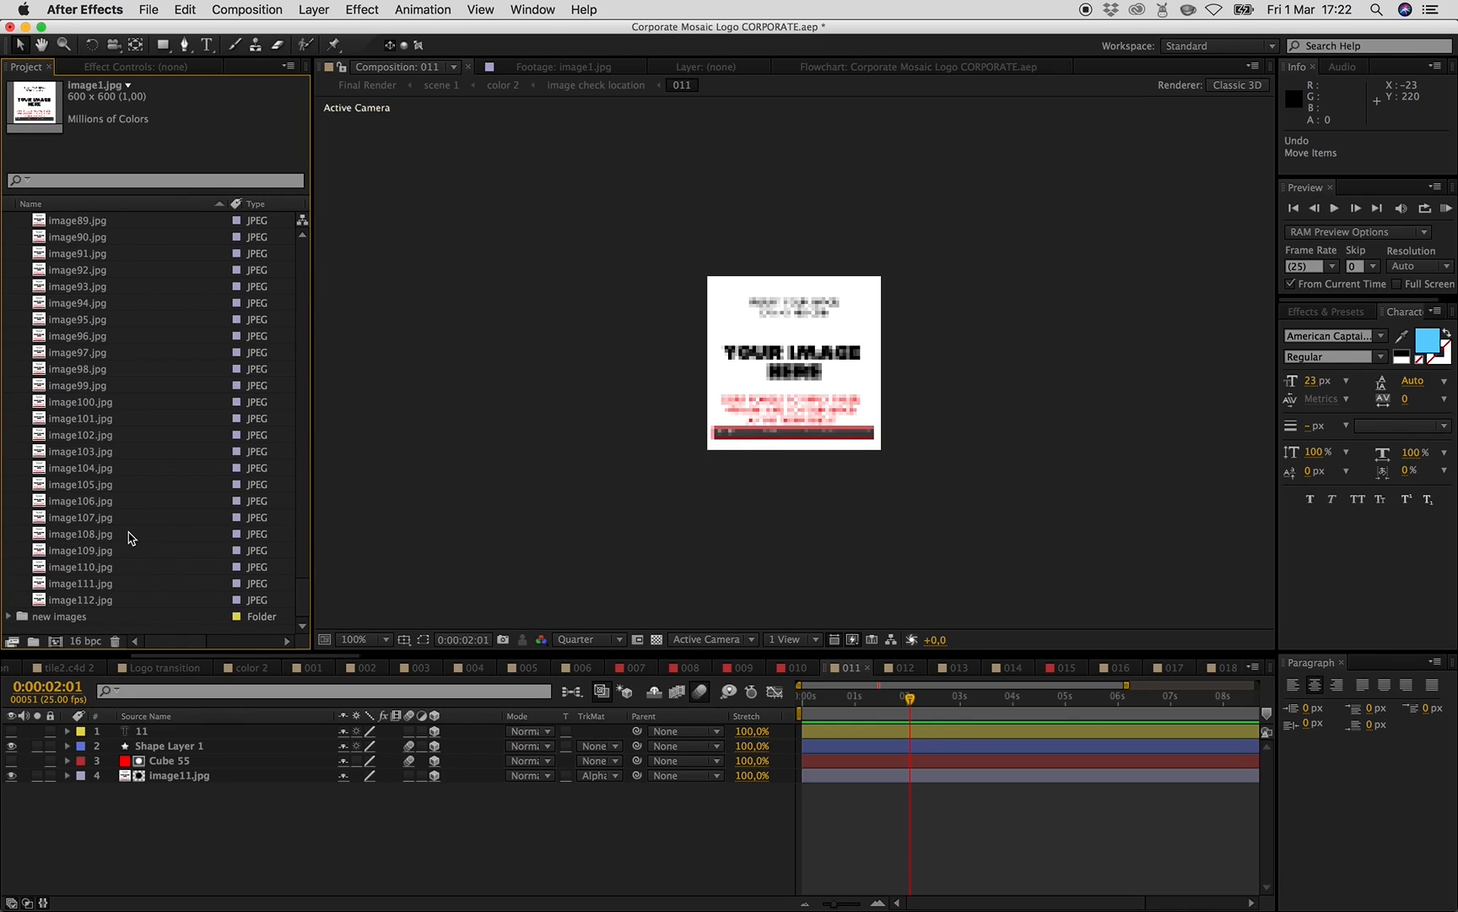
left_click(92, 601, "shift")
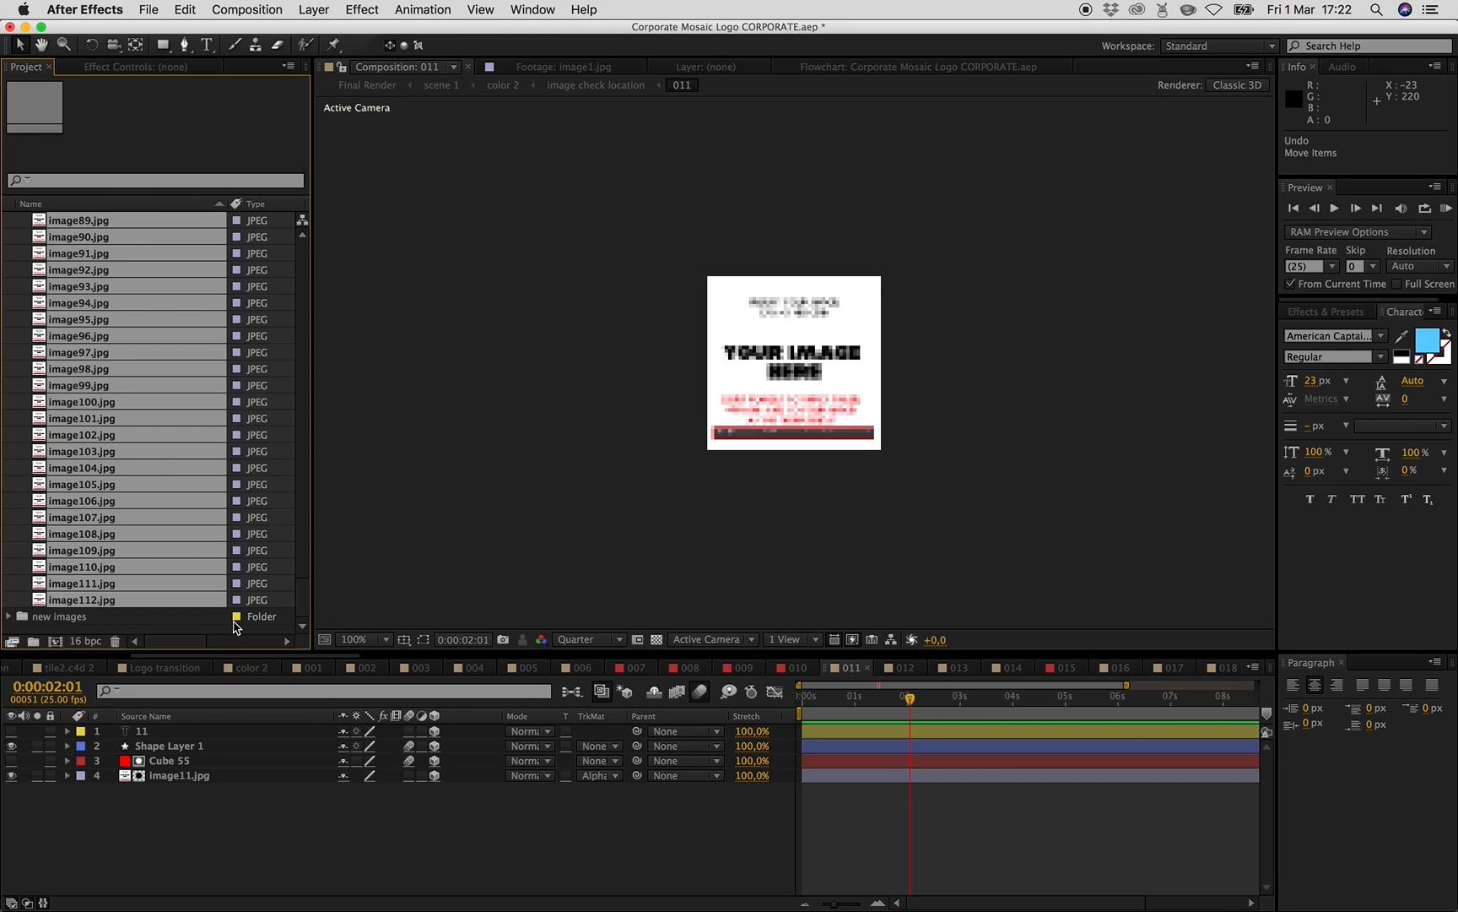
key("Delete")
left_click(906, 500)
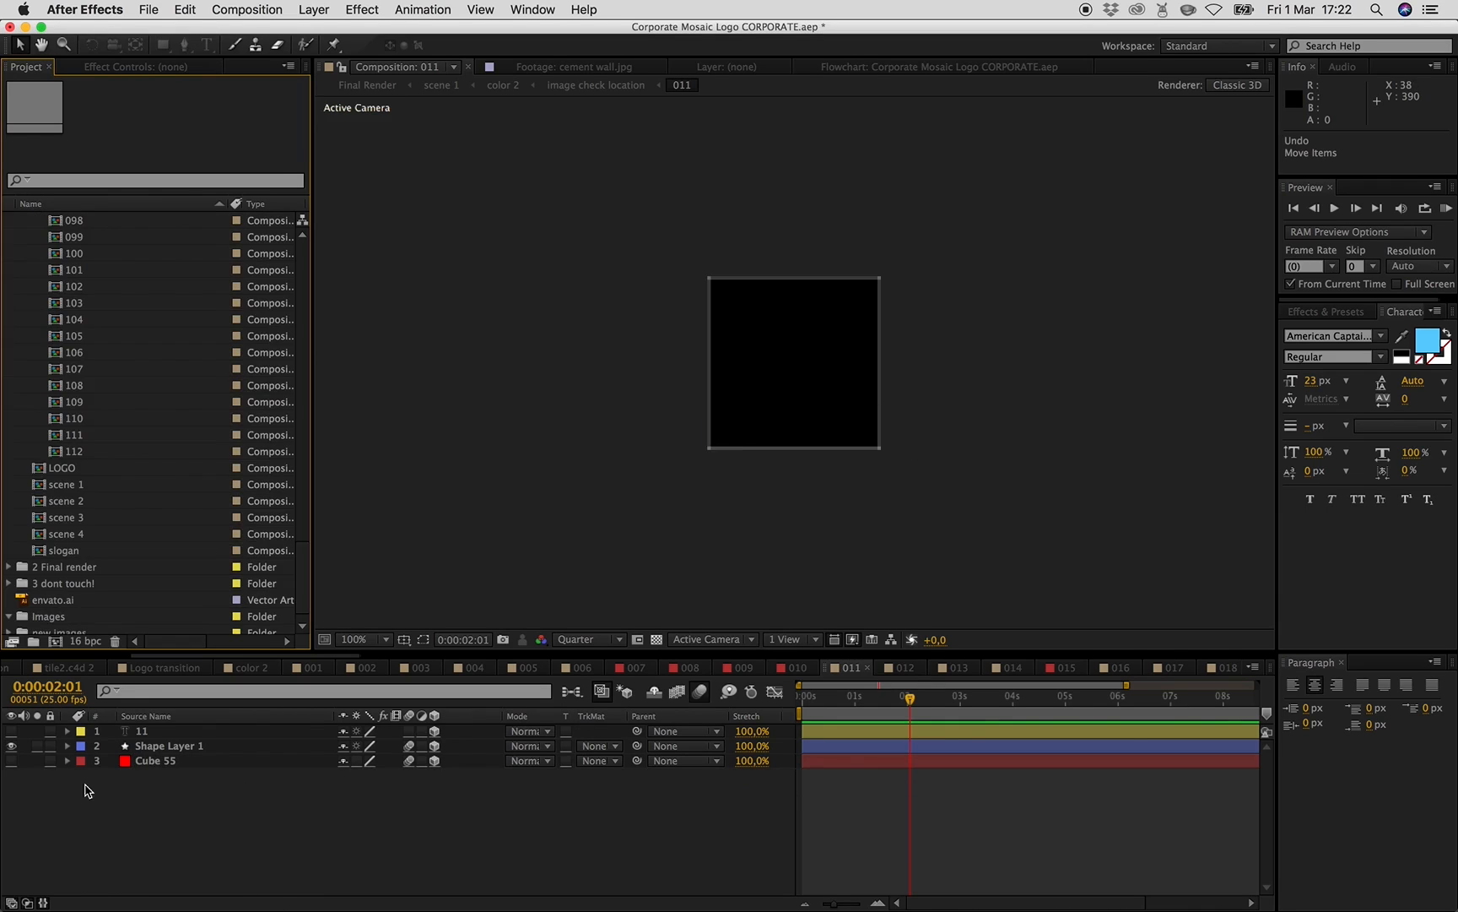
- Check composition 012, then in composition 011 add _MG_5902-1.jpg from the new images folder as a layer
left_click(908, 670)
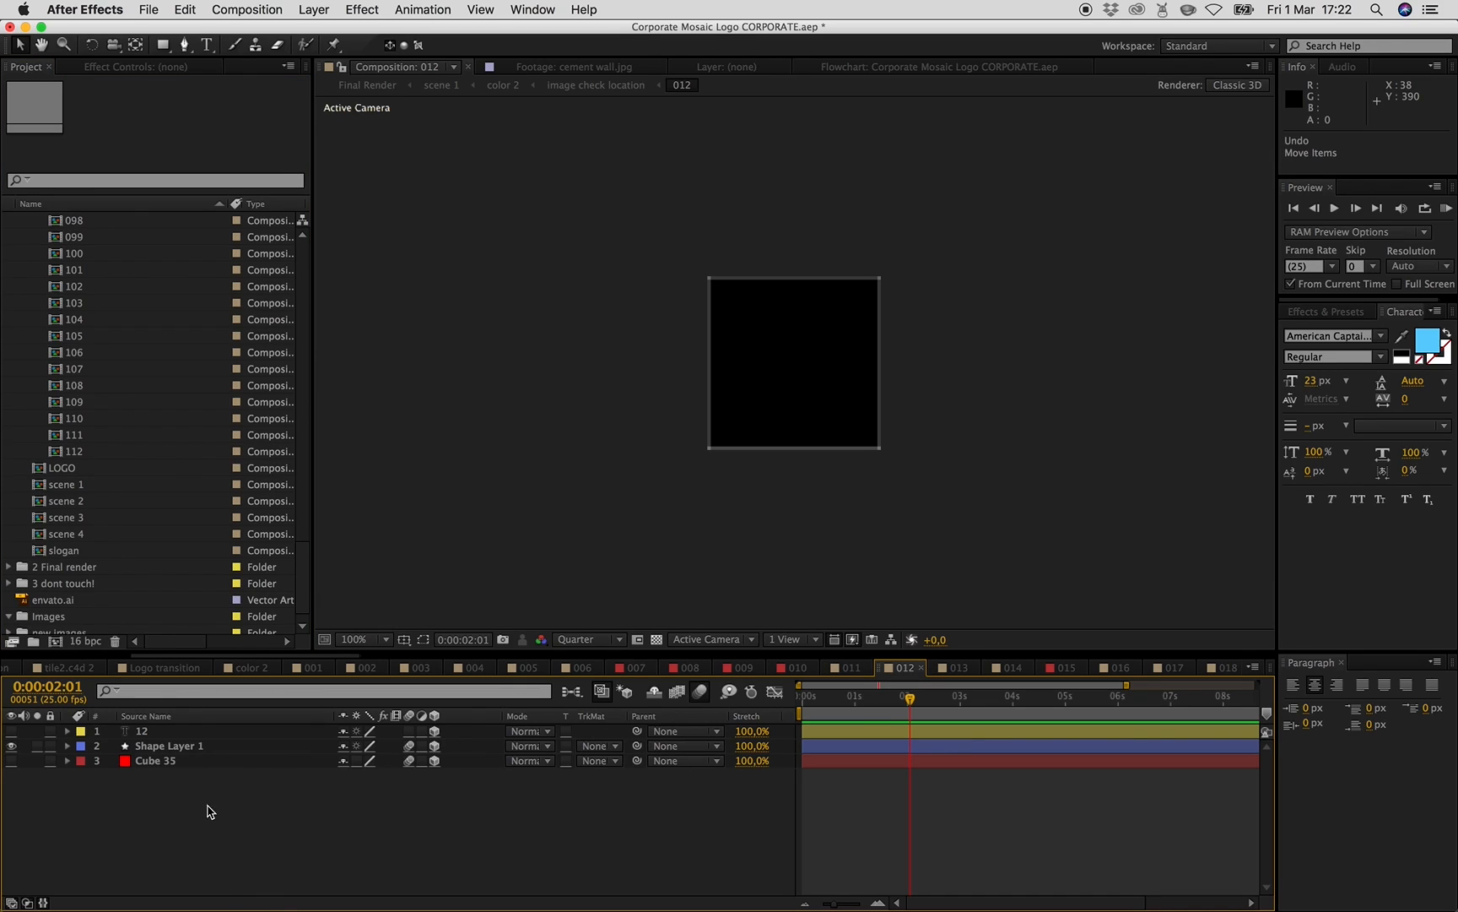
left_click(855, 670)
scroll(74, 547, "down", 1)
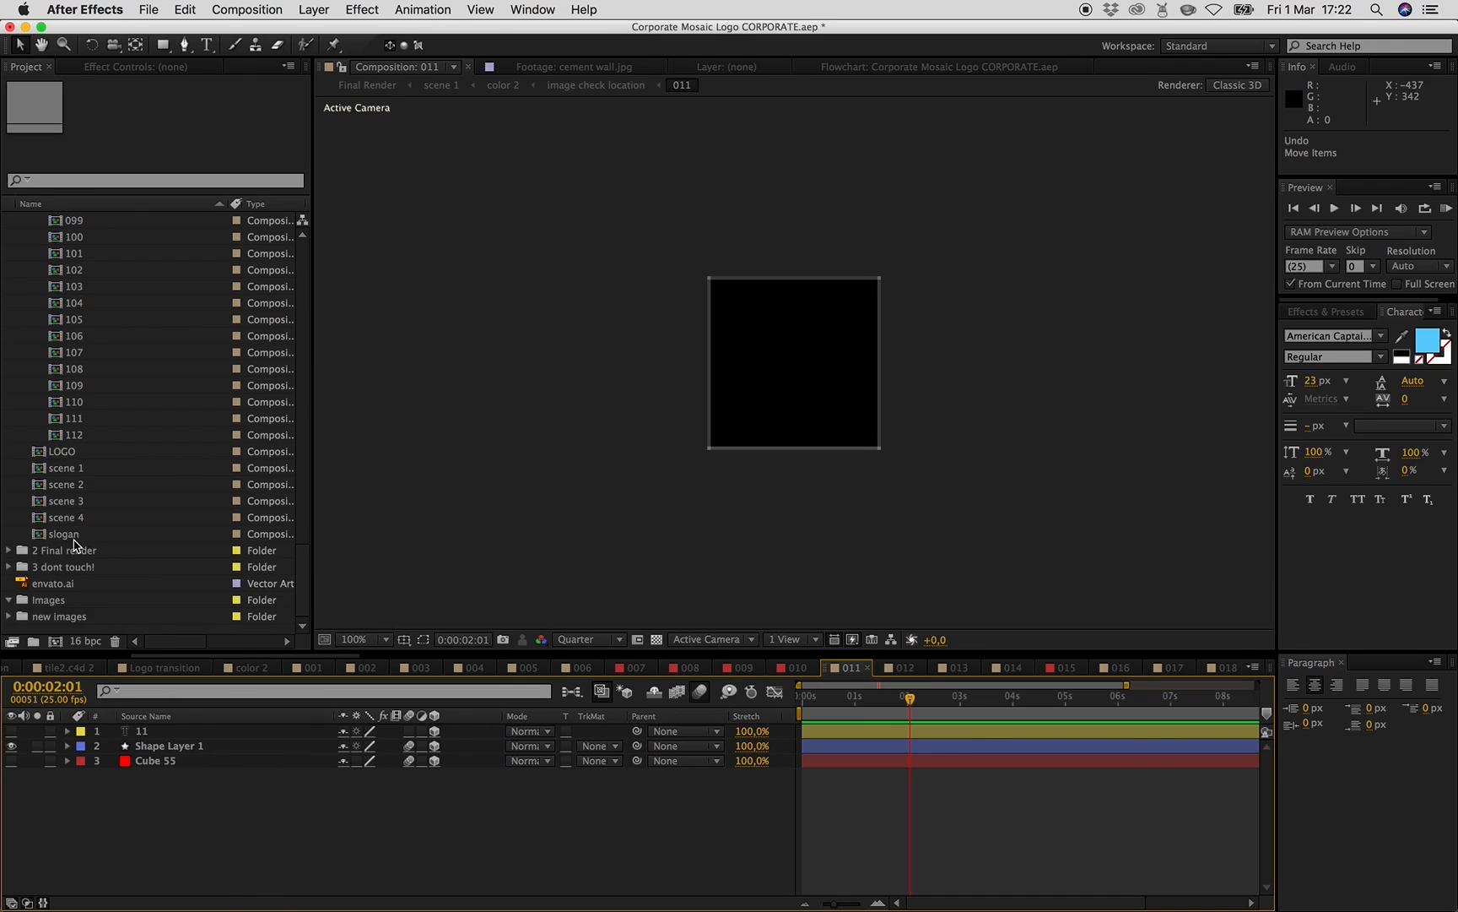
left_click(10, 617)
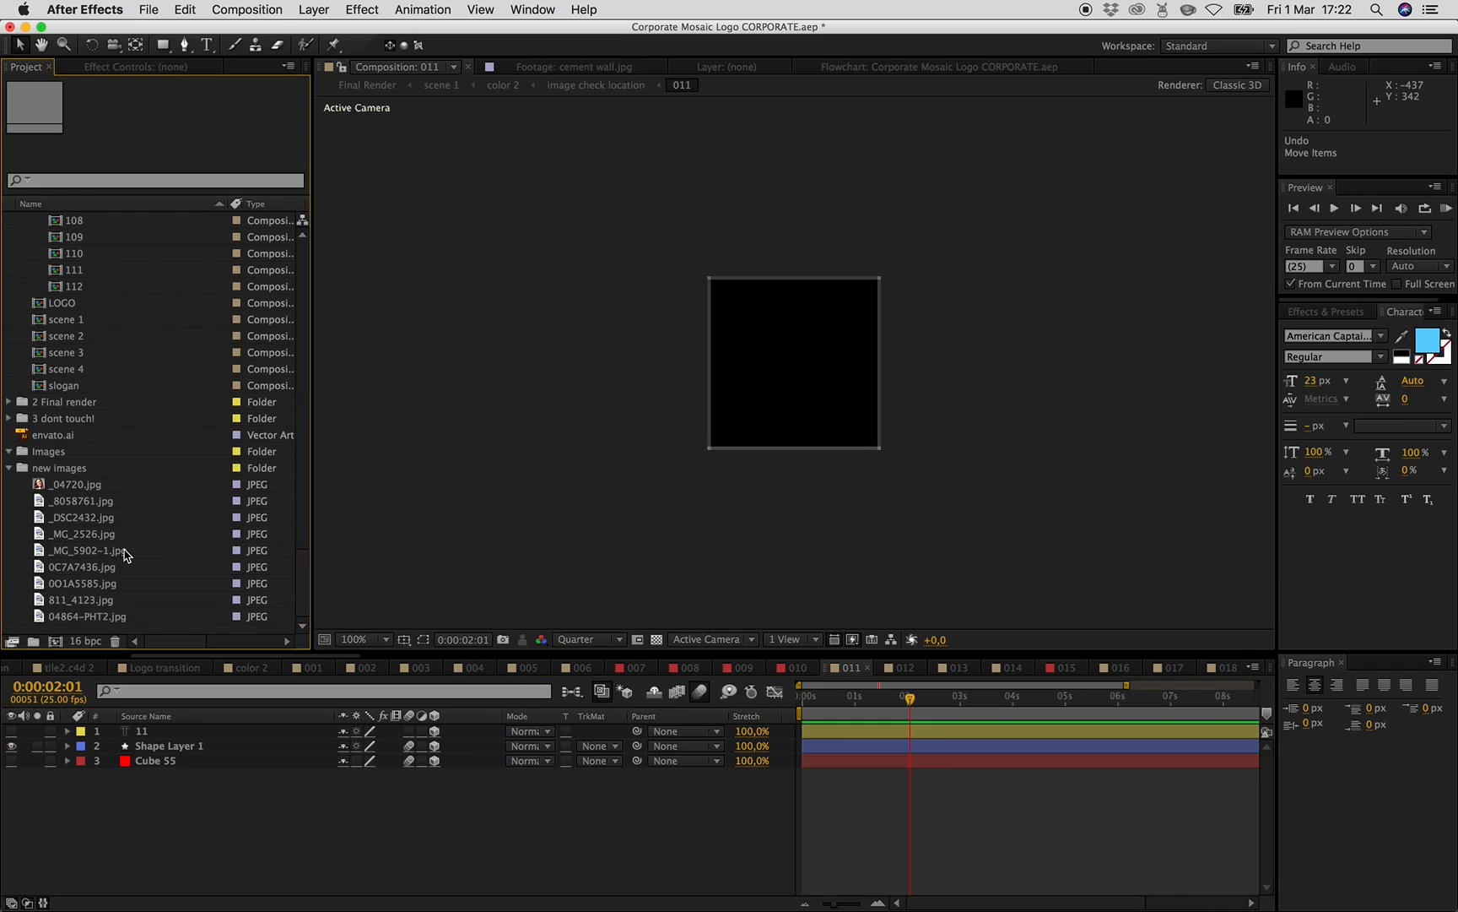
left_click_drag(80, 555, 335, 827)
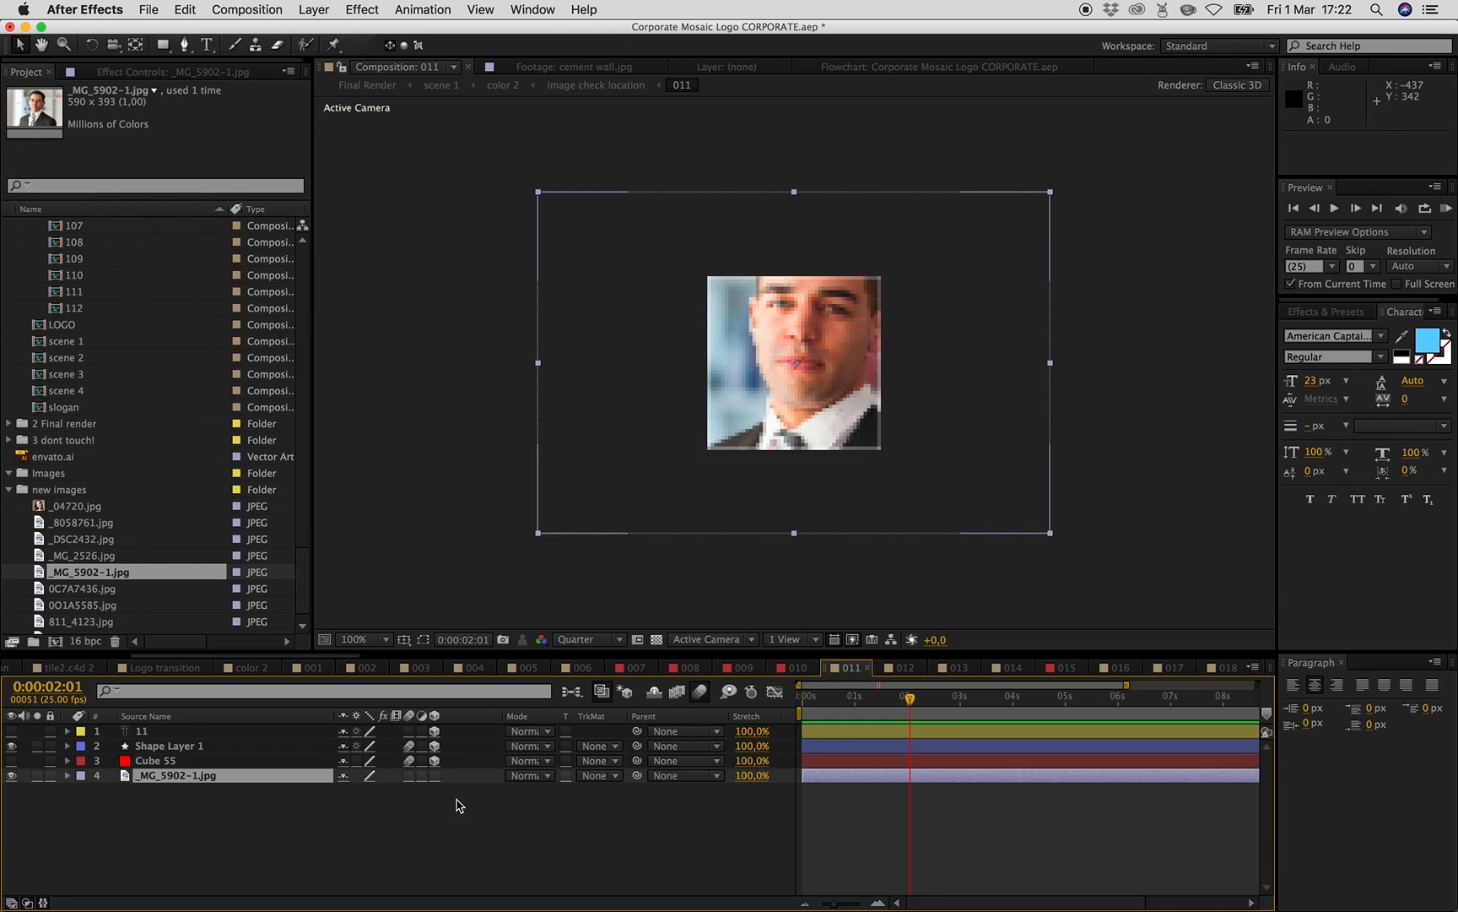
- Make the _MG_5902-1.jpg layer 3D and set its track matte to Alpha Matte "Cube 55"
left_click(435, 775)
left_click(606, 775)
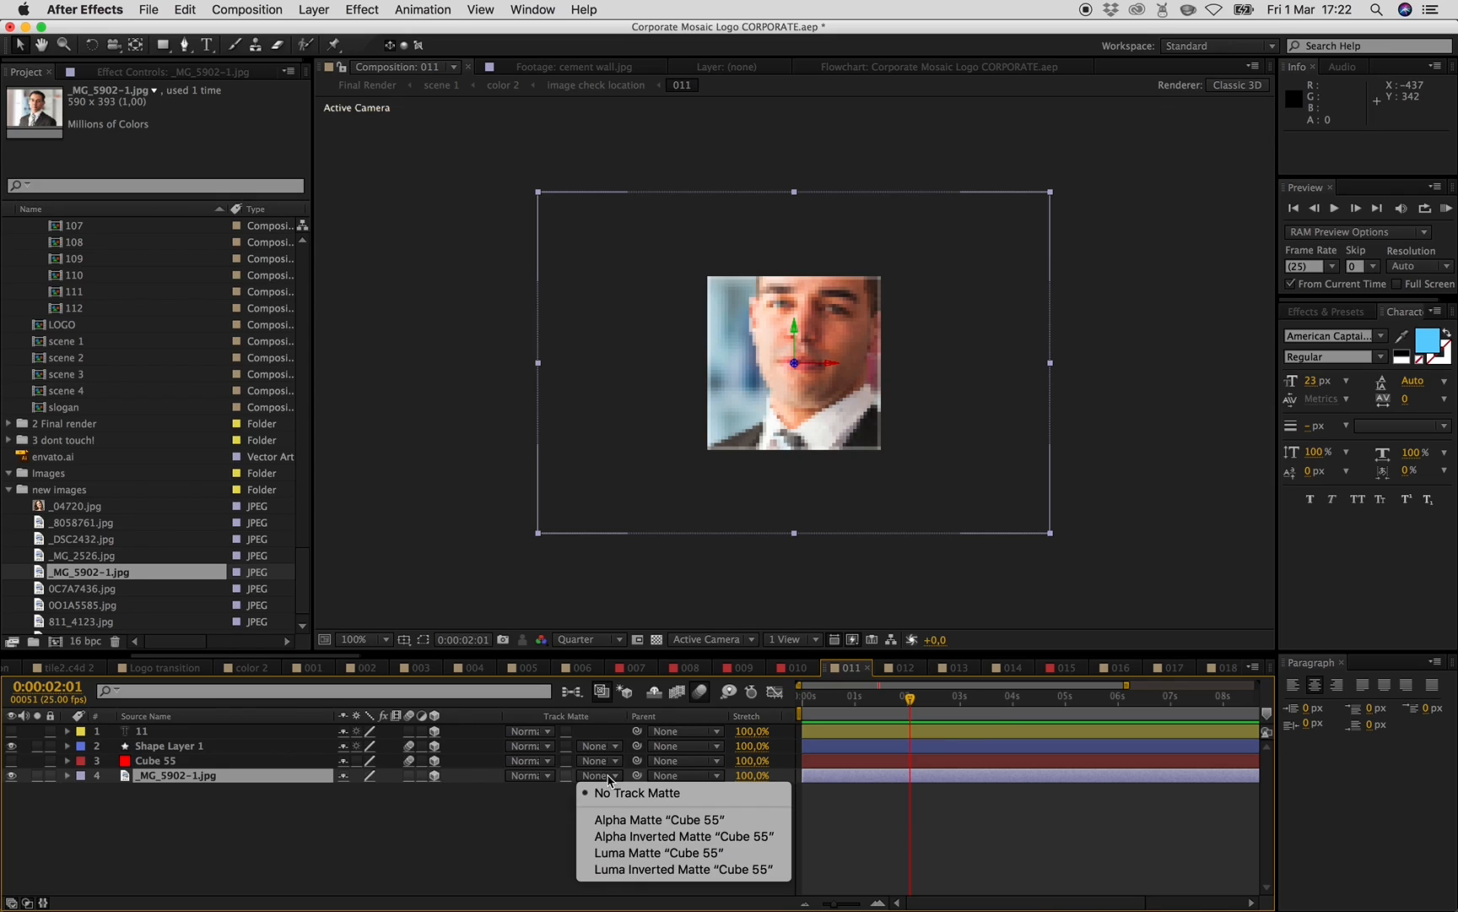
left_click(638, 819)
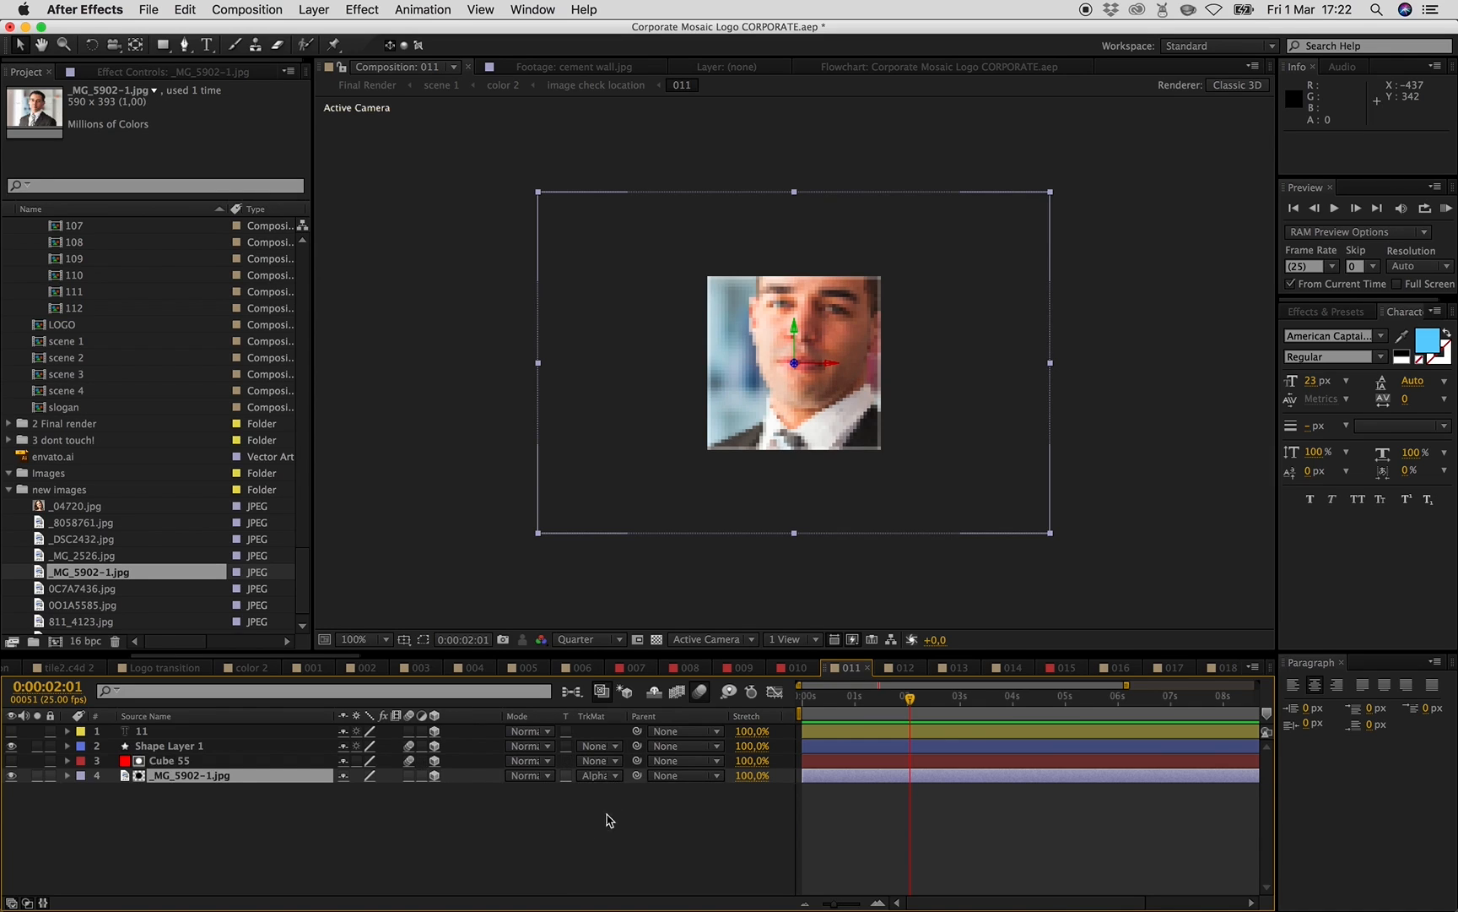
- In composition 012, add 0C7A7436.jpg as a layer and set its track matte to Alpha Matte "Cube 35"
left_click(909, 673)
left_click_drag(93, 587, 202, 806)
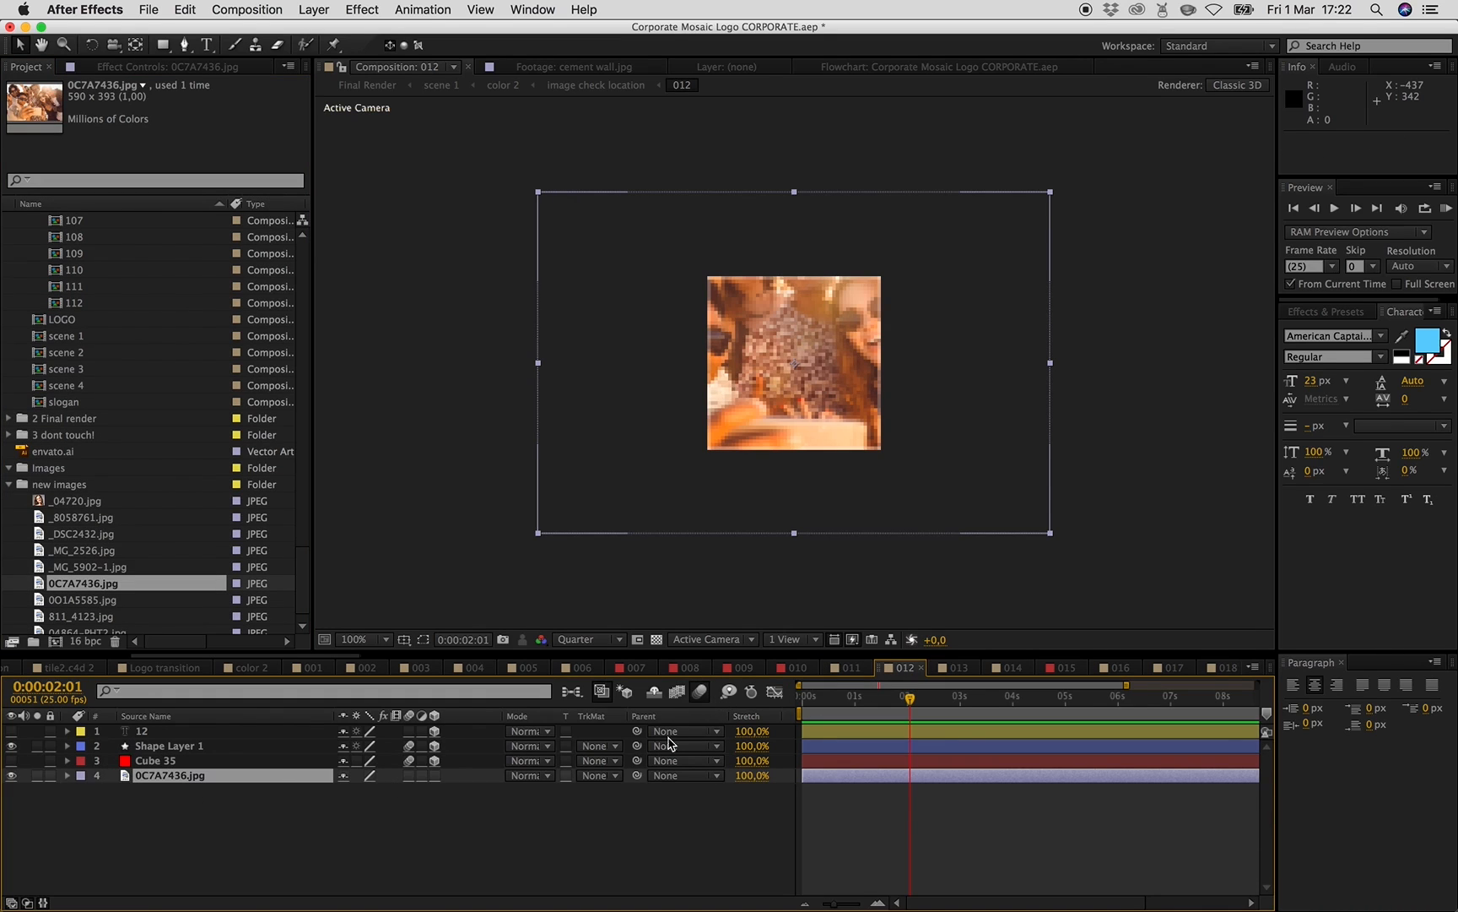
left_click(612, 776)
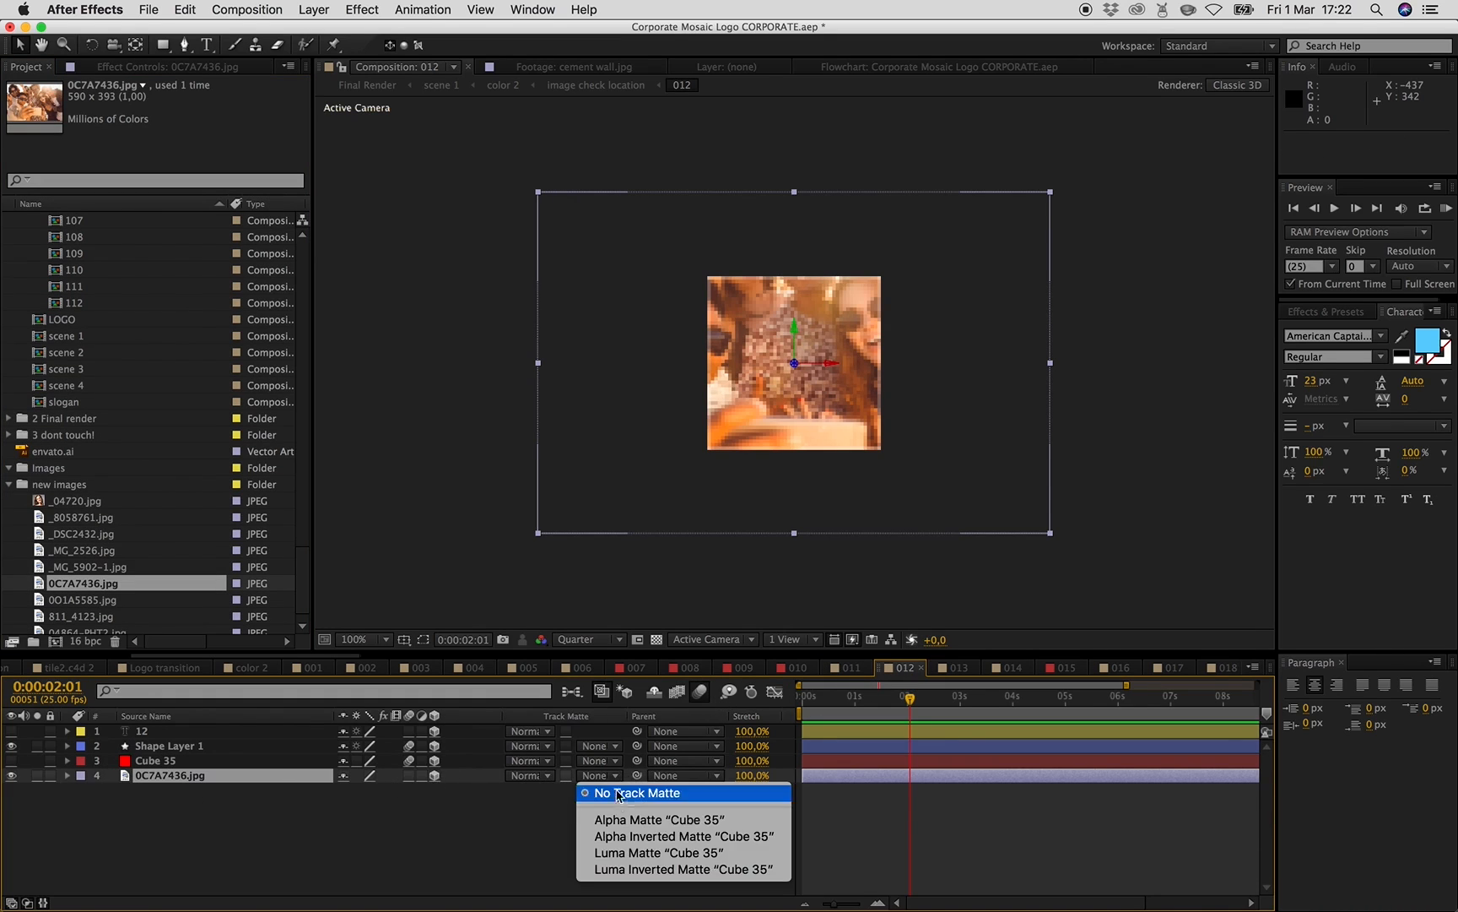
left_click(658, 819)
- In composition 013, add 0O1A5585.jpg as a layer and scale it to about 40%
left_click(954, 668)
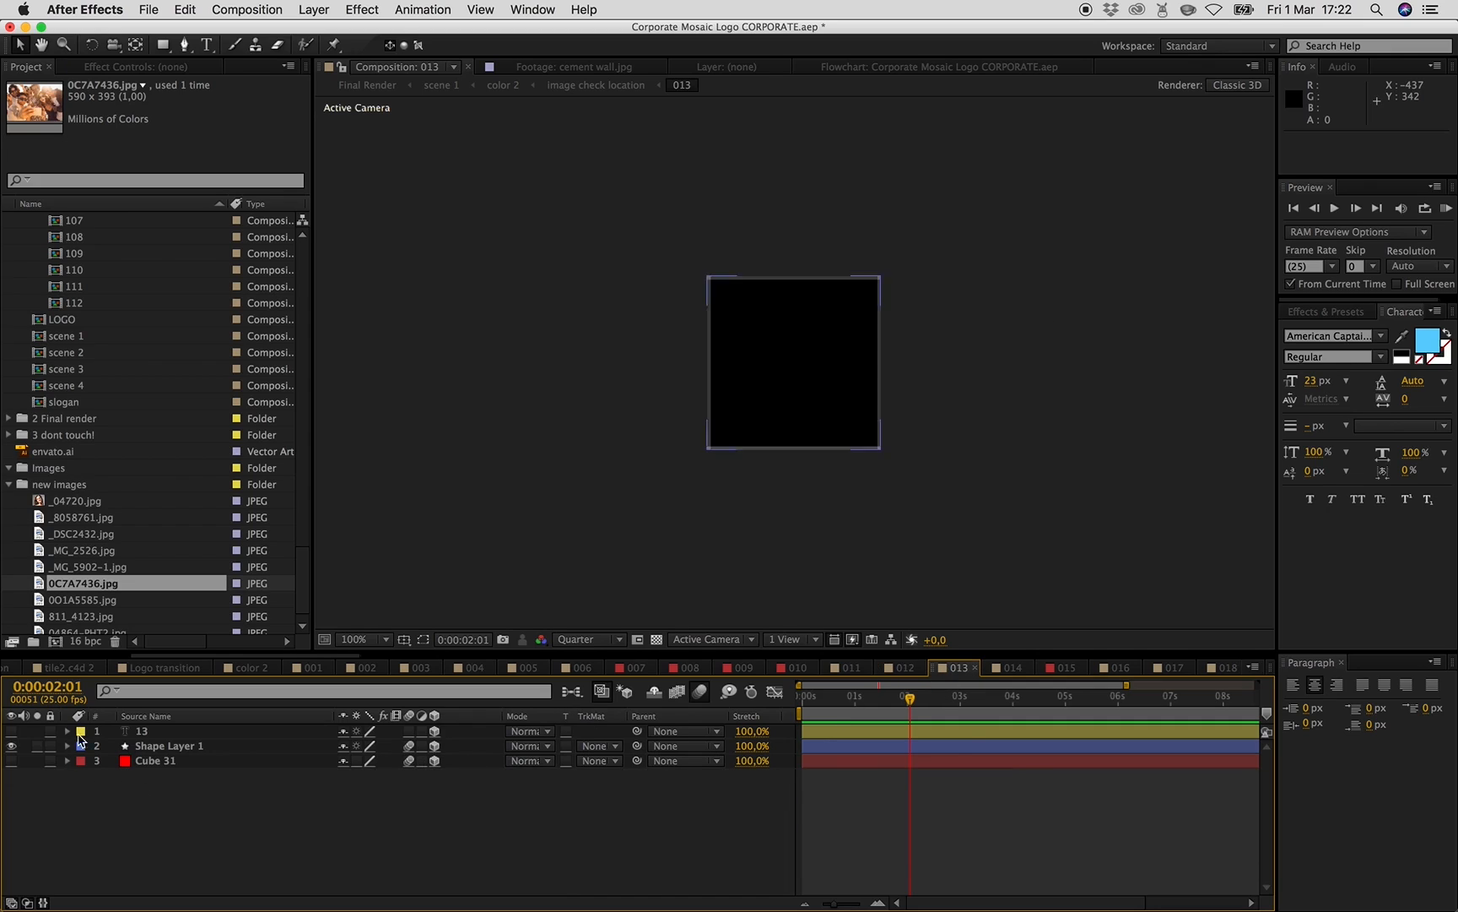
left_click_drag(87, 603, 302, 786)
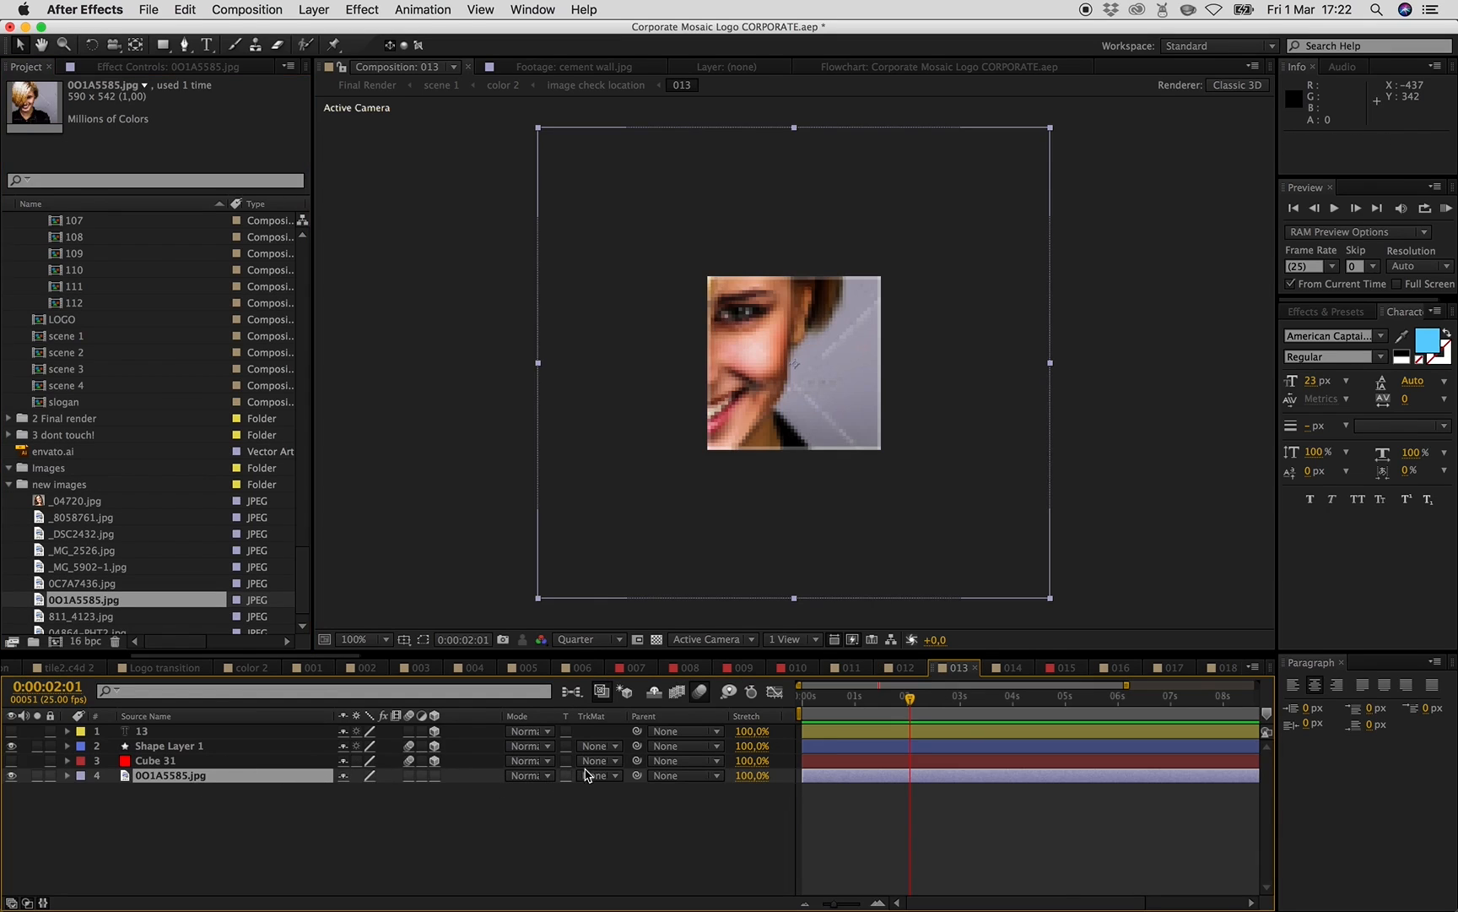
left_click_drag(1051, 599, 900, 525)
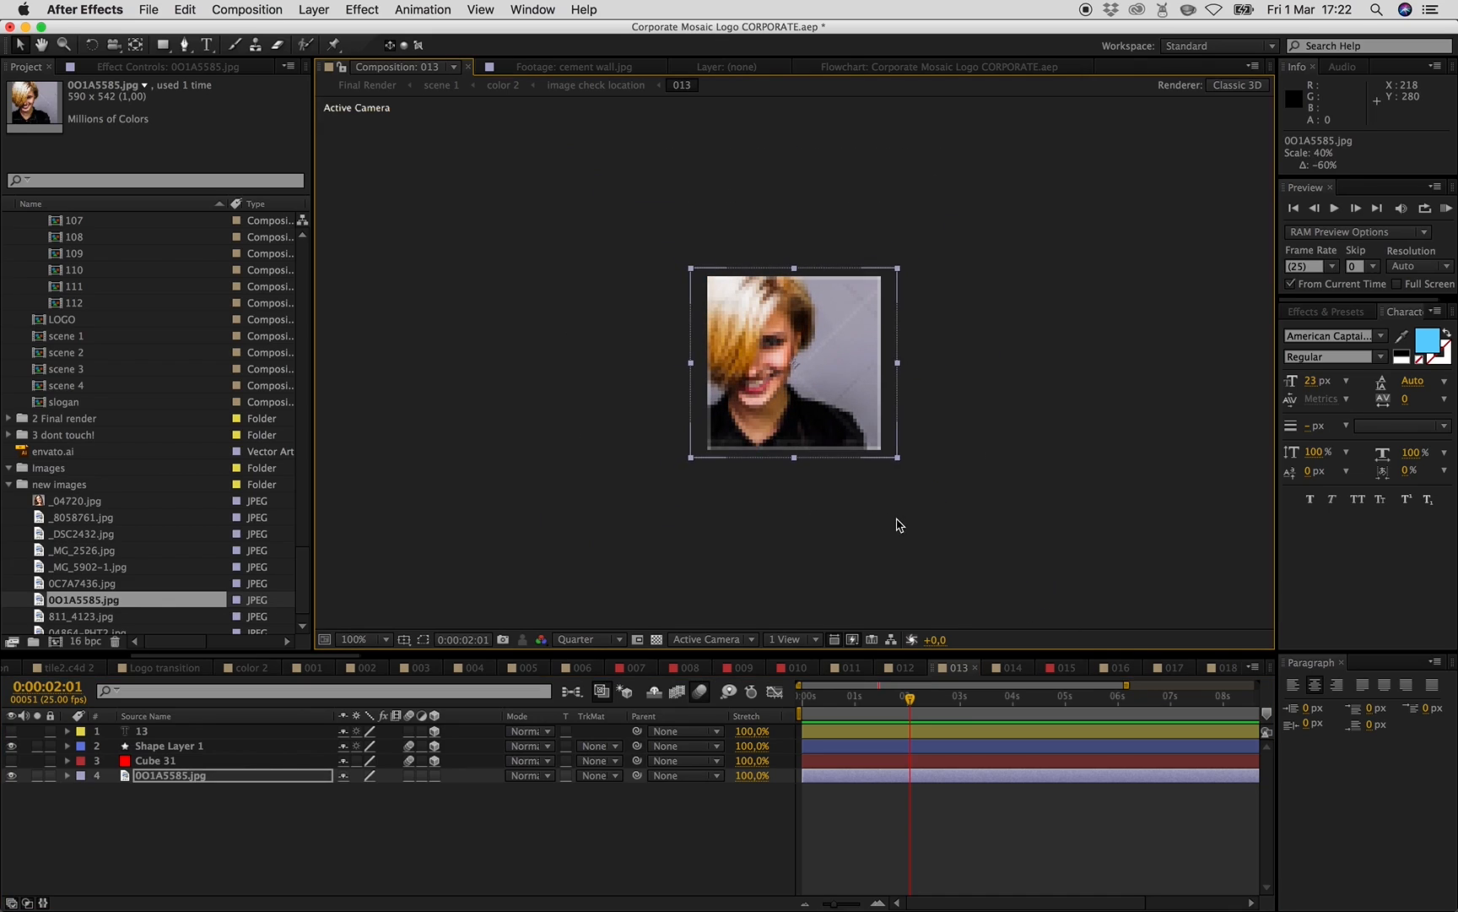
- Make the 0O1A5585.jpg layer 3D and set its track matte to Alpha Matte "Cube 31"
left_click(430, 776)
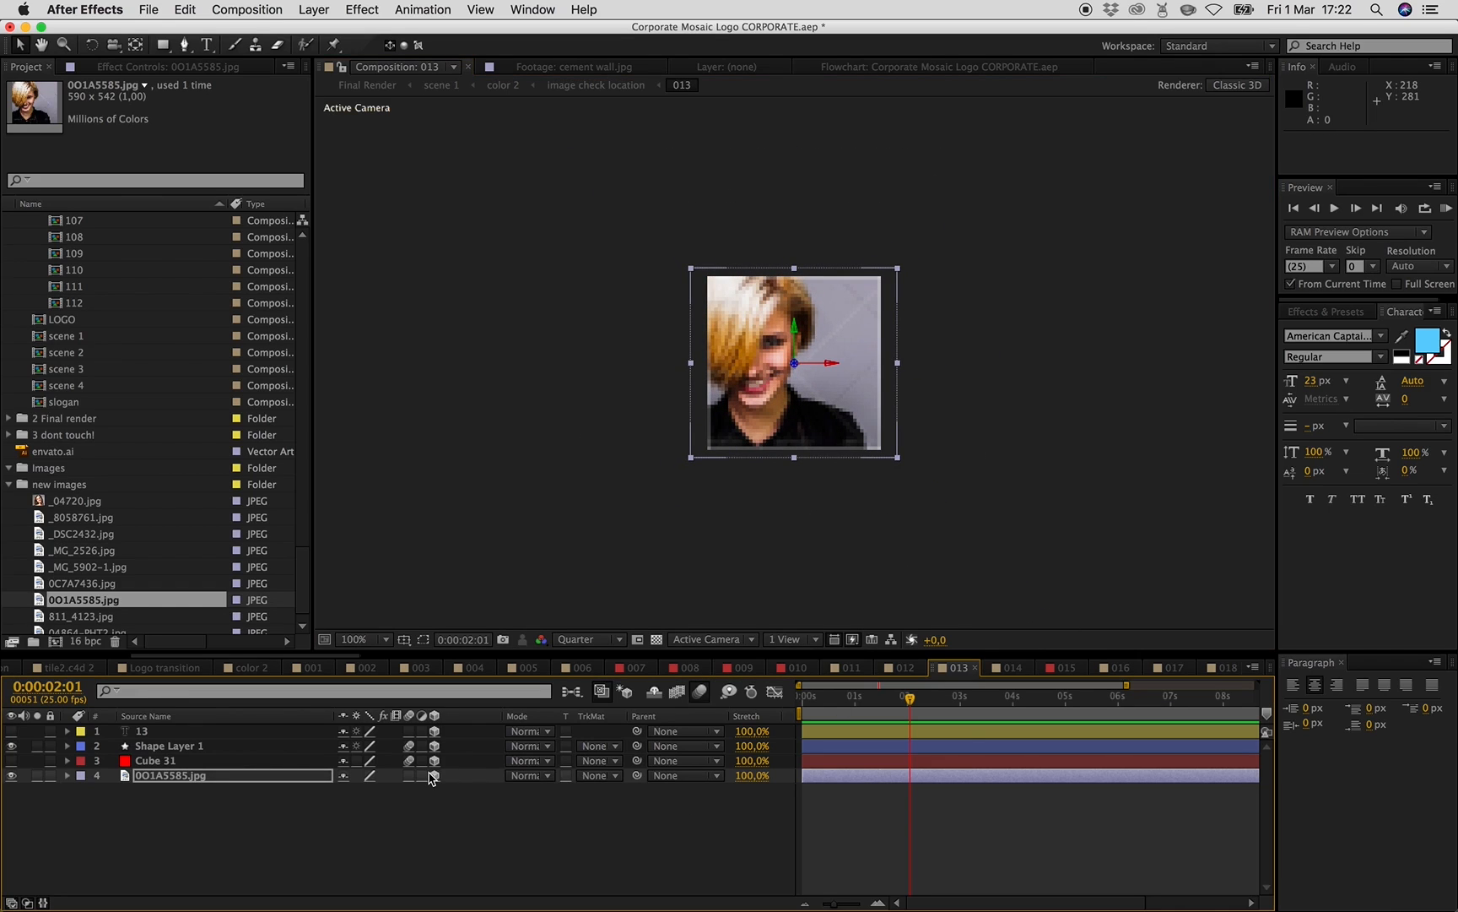
left_click(616, 777)
left_click(612, 820)
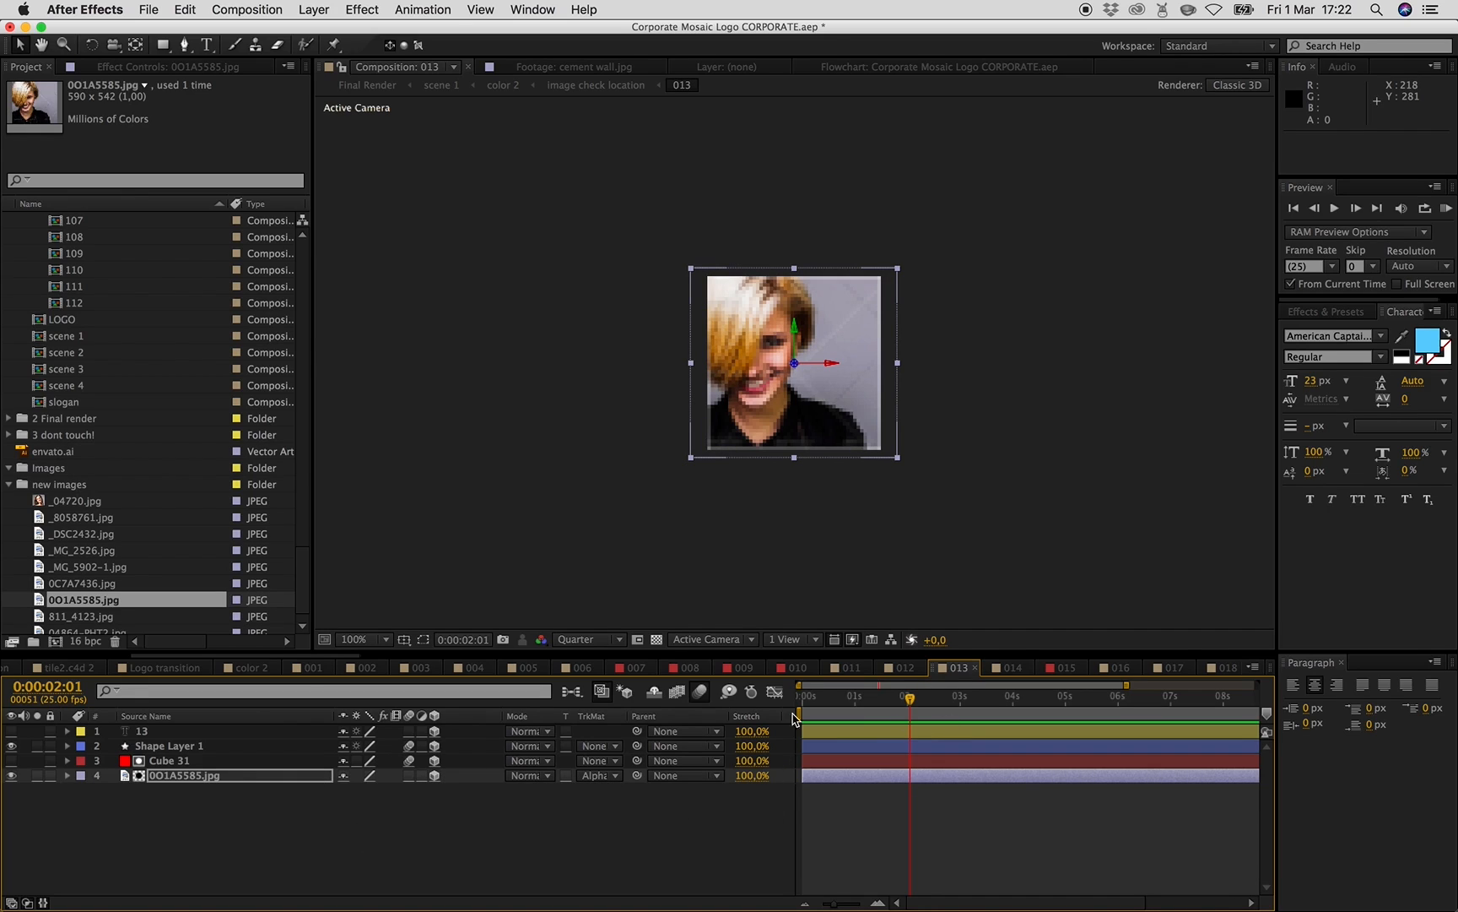
- Inspect the image check location and color 2 compositions, hiding the LOGO layer to see the image placement
left_click(591, 90)
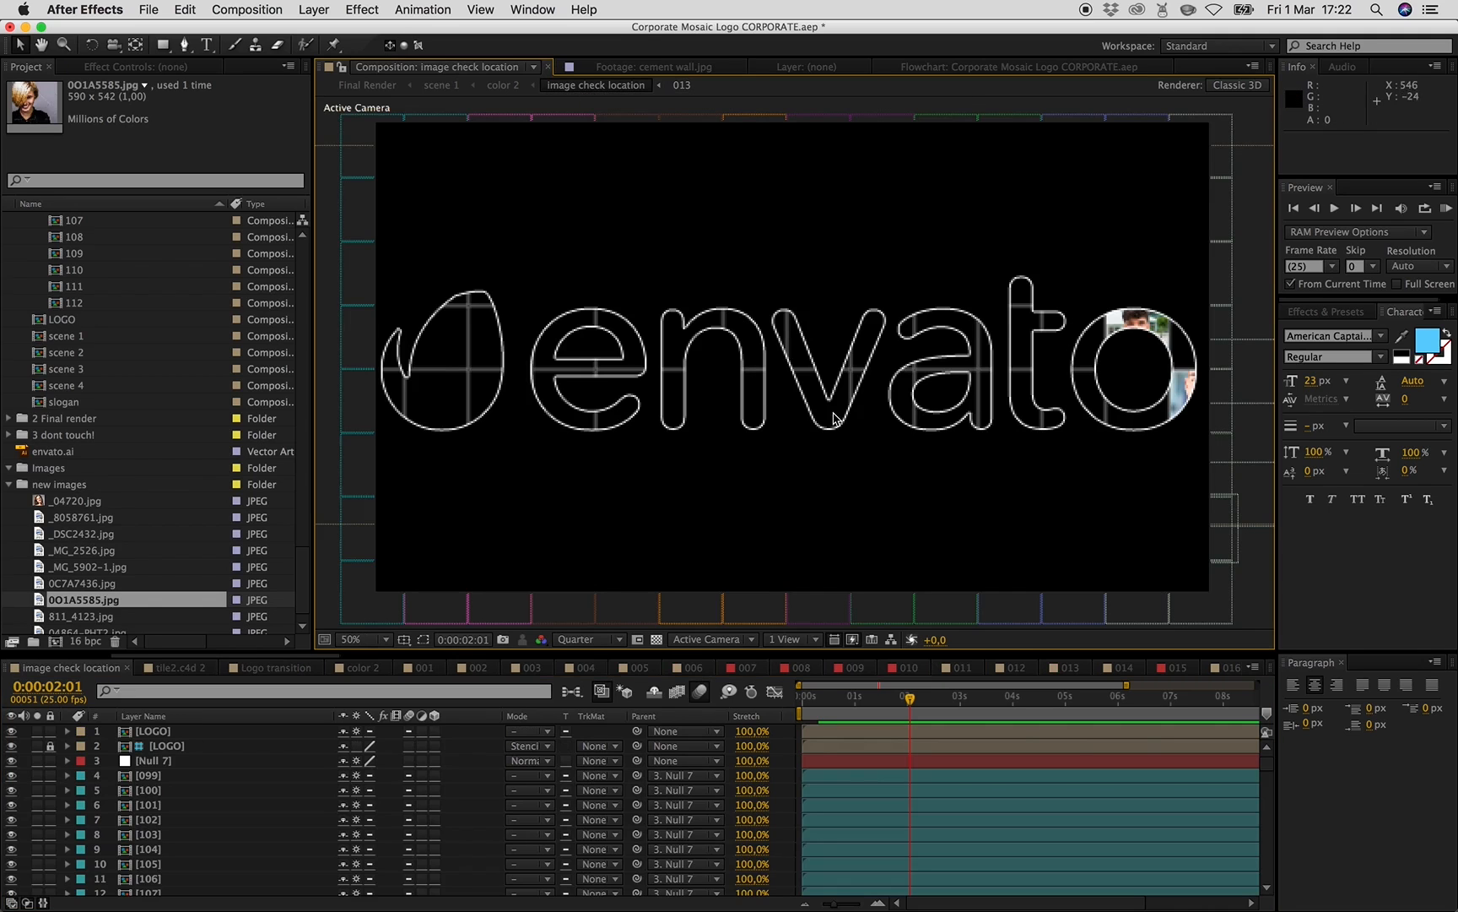
left_click(500, 89)
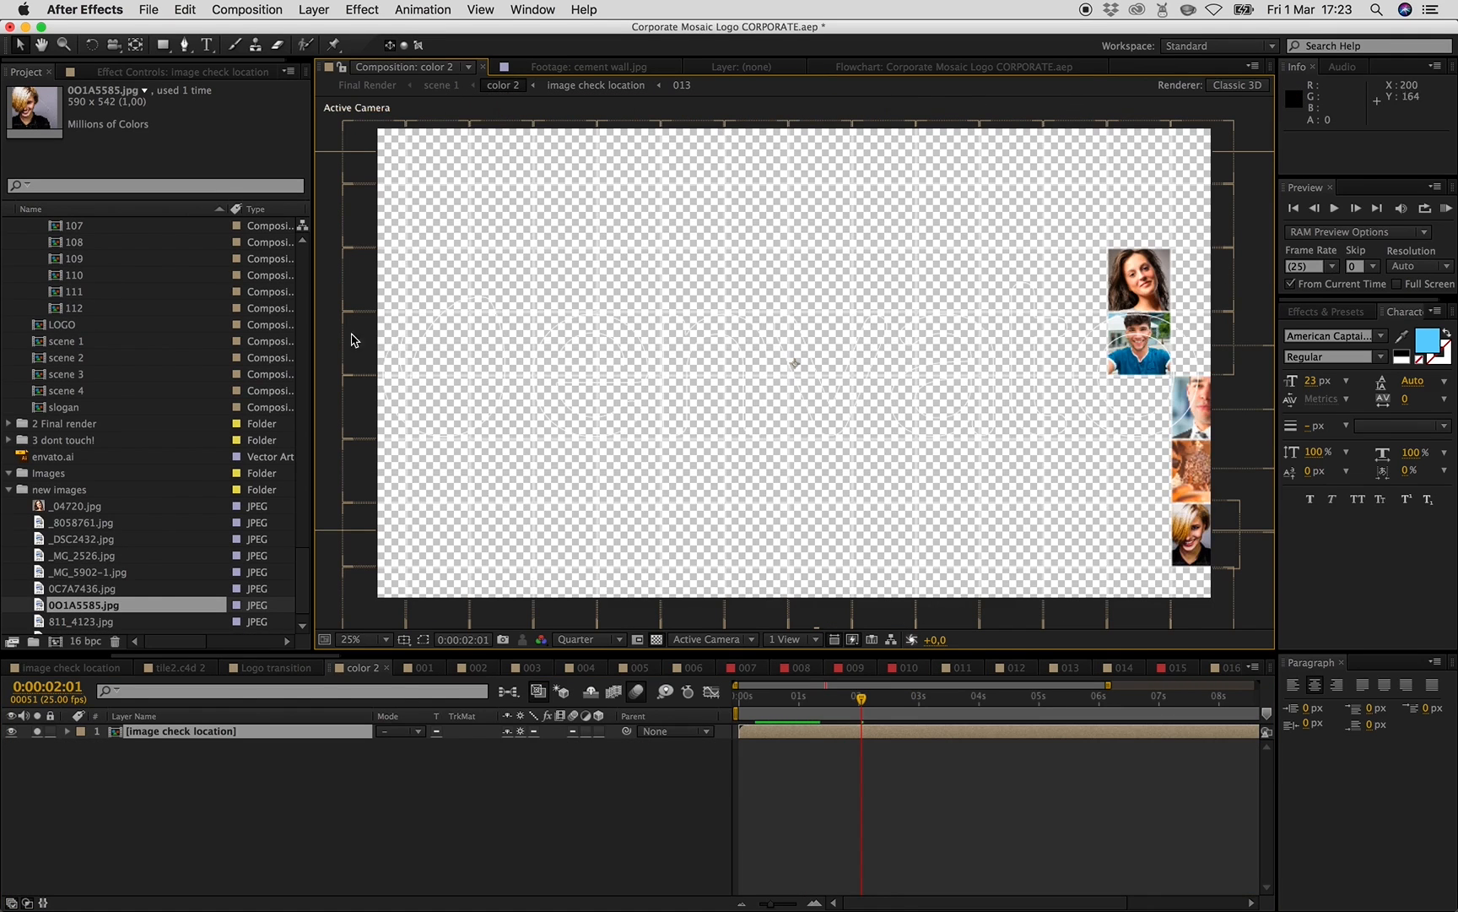
scroll(93, 424, "up", 10)
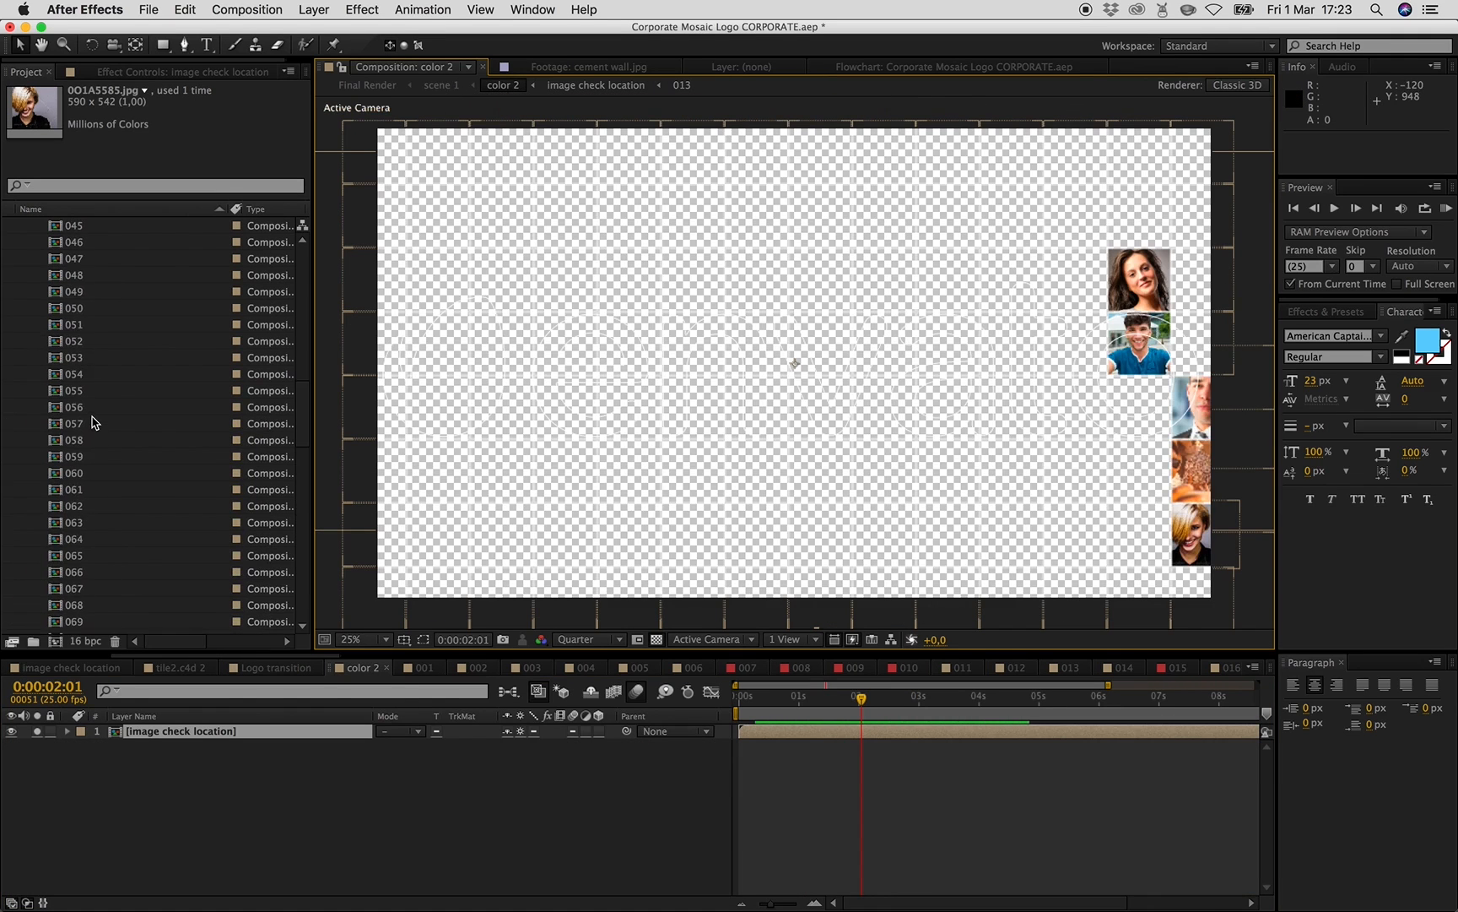
scroll(139, 418, "up", 15)
double_click(89, 276)
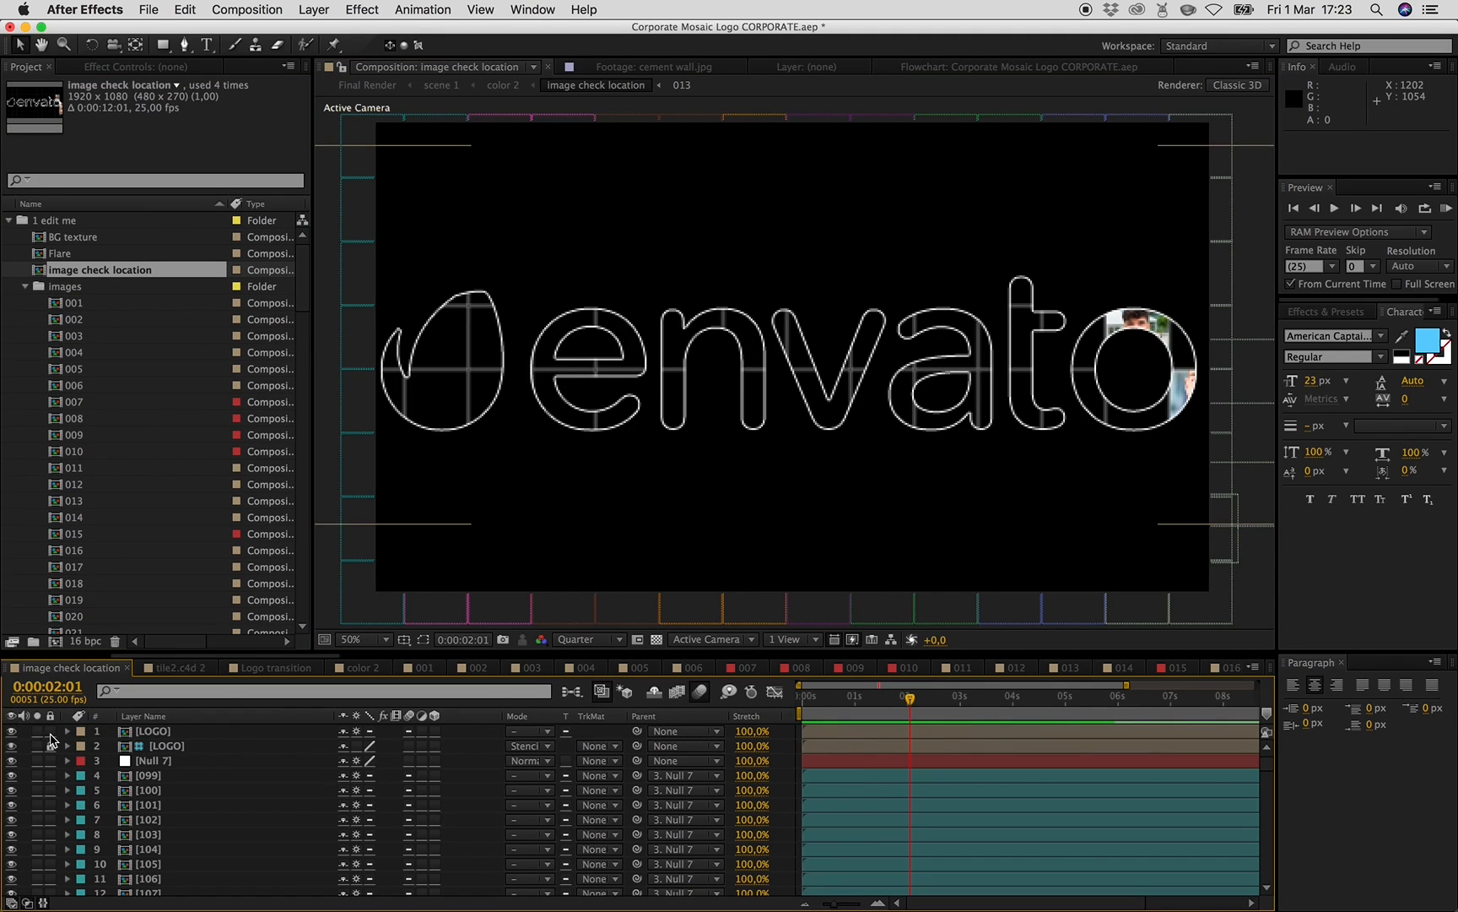
left_click(11, 732)
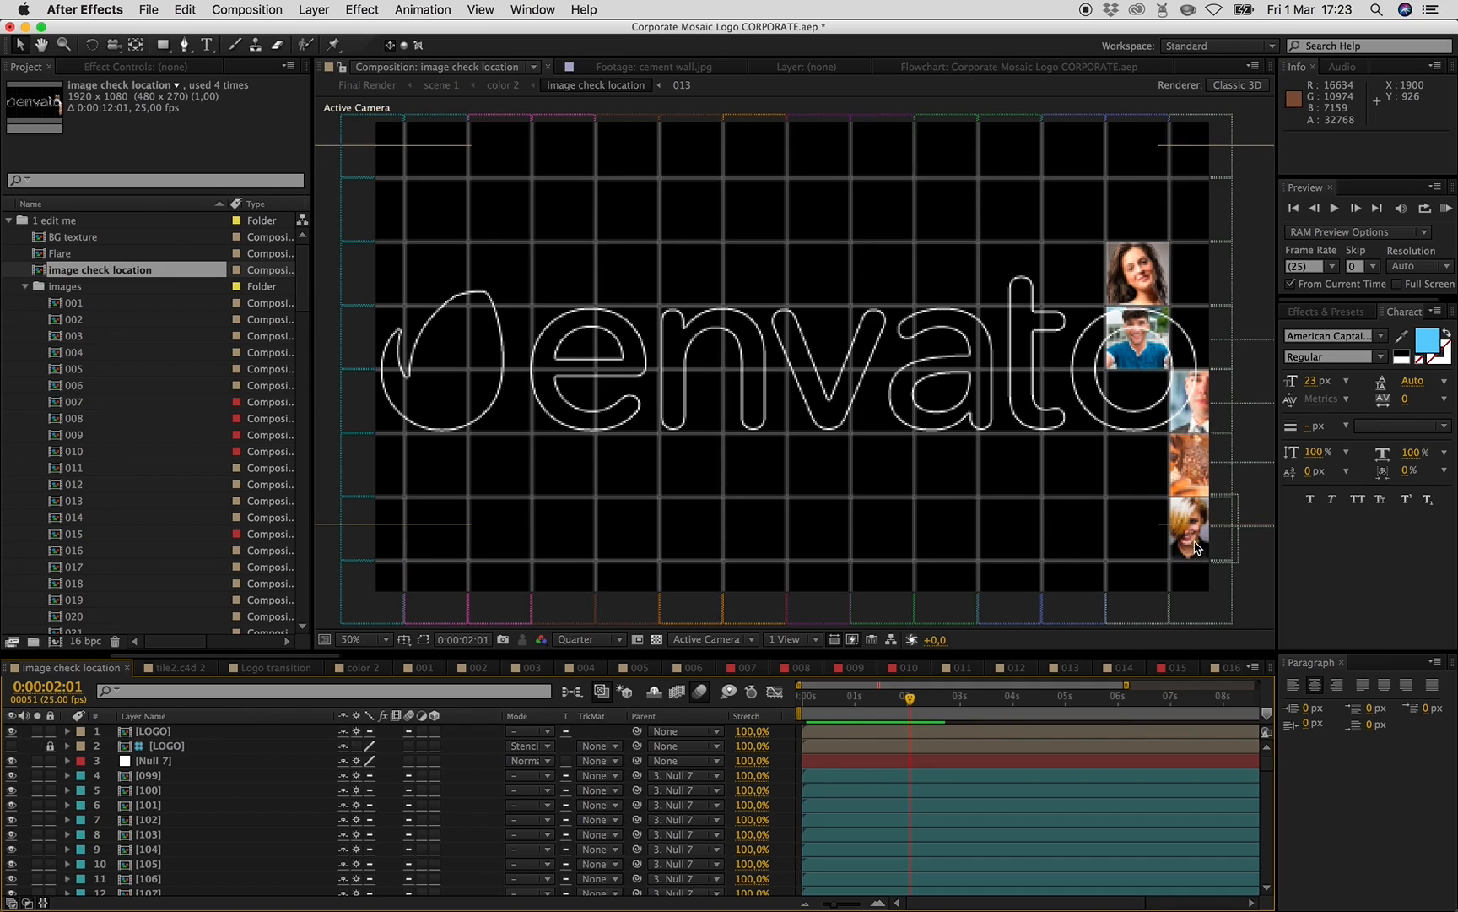
left_click(1200, 399)
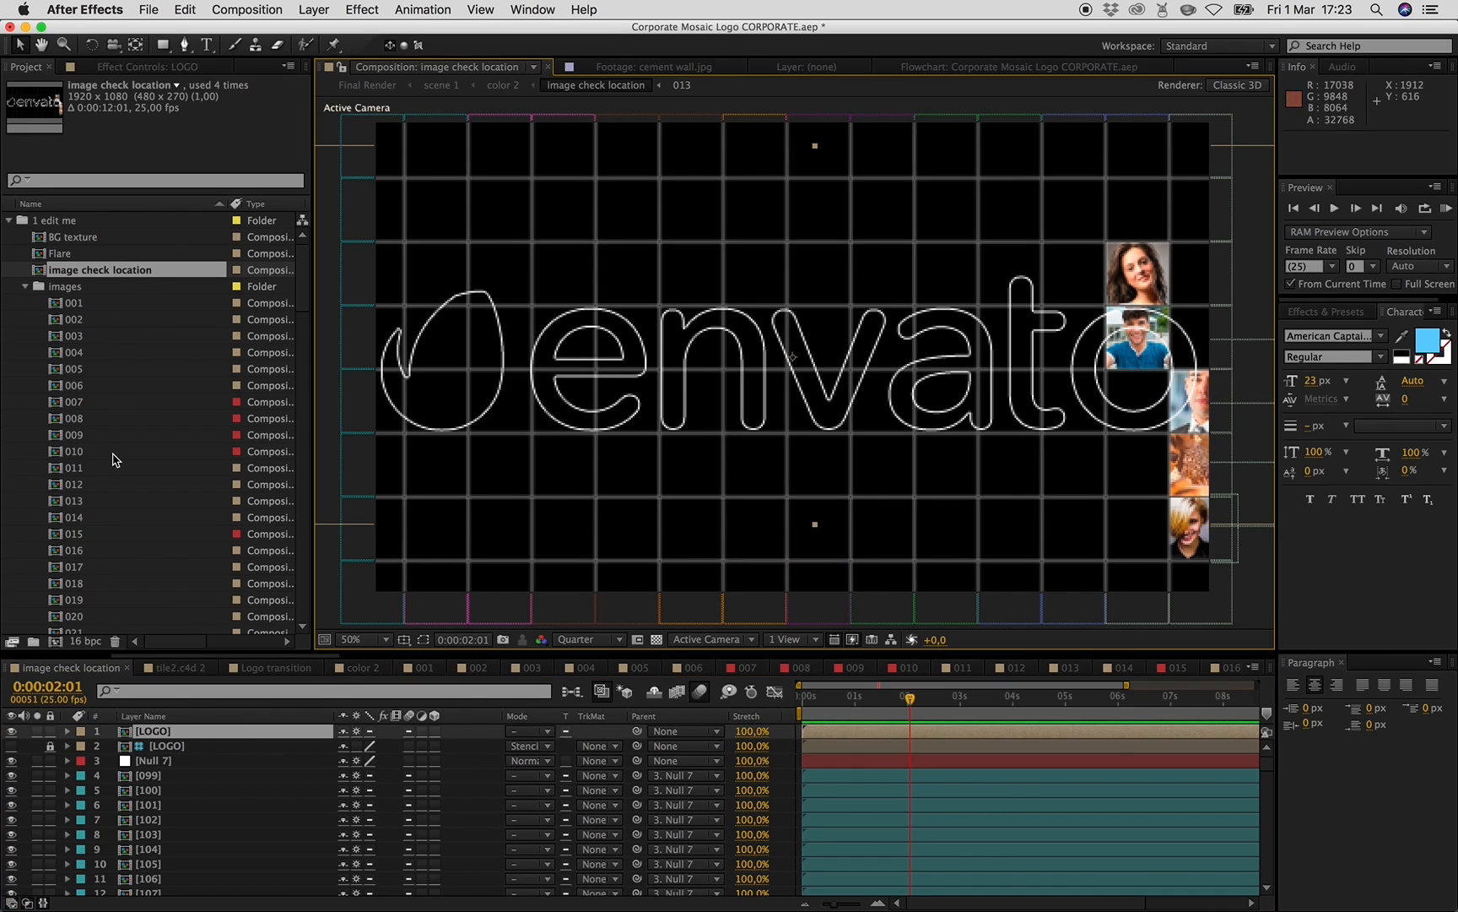
- In composition 011, remove the track matte from the _MG_5902-1.jpg layer
scroll(114, 456, "down", 9)
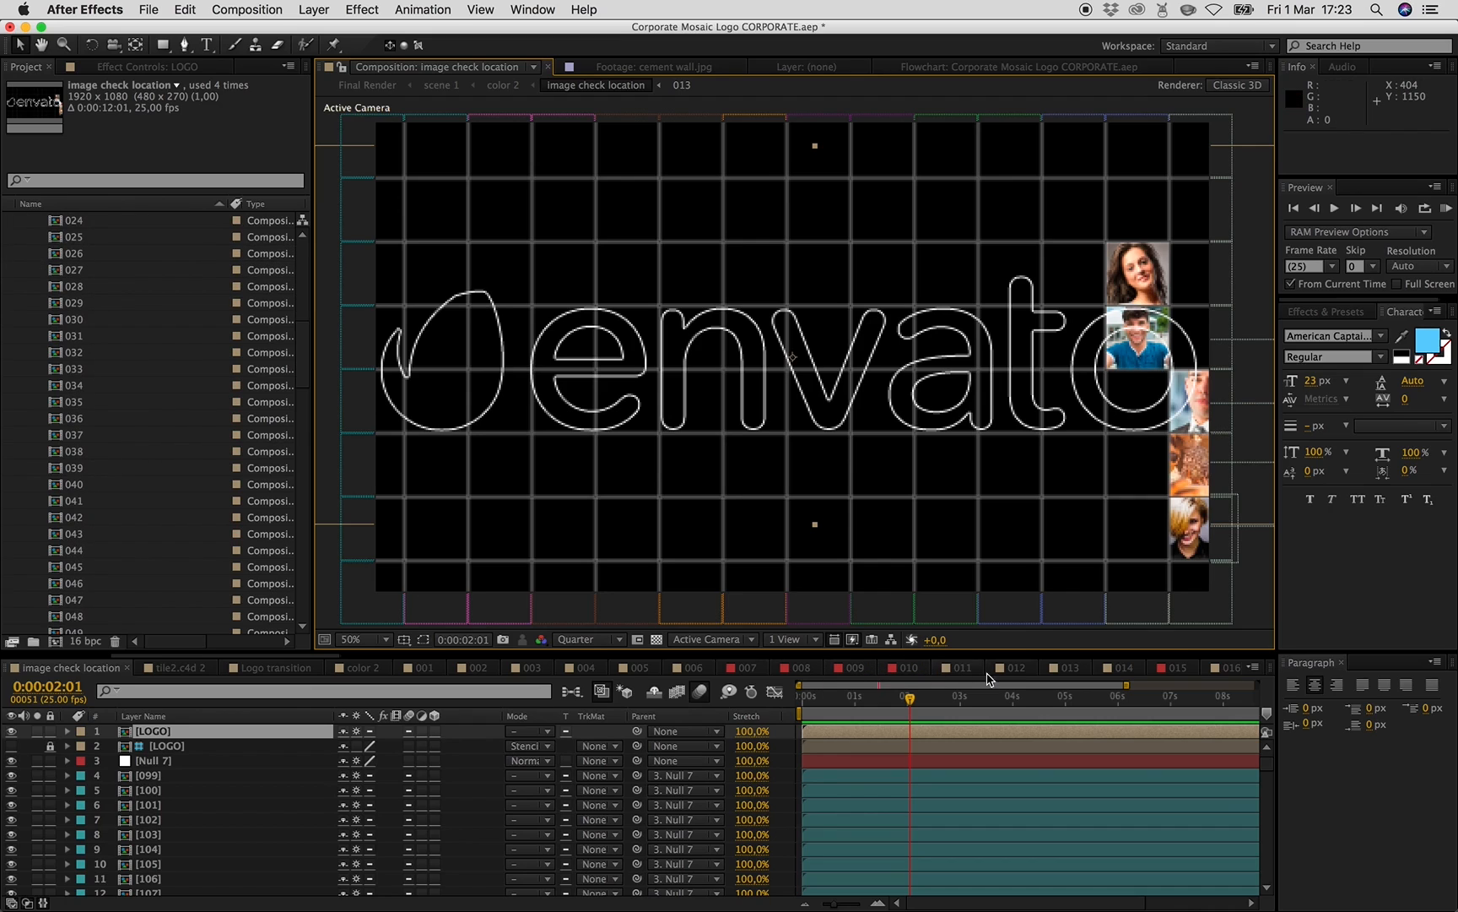
left_click(952, 671)
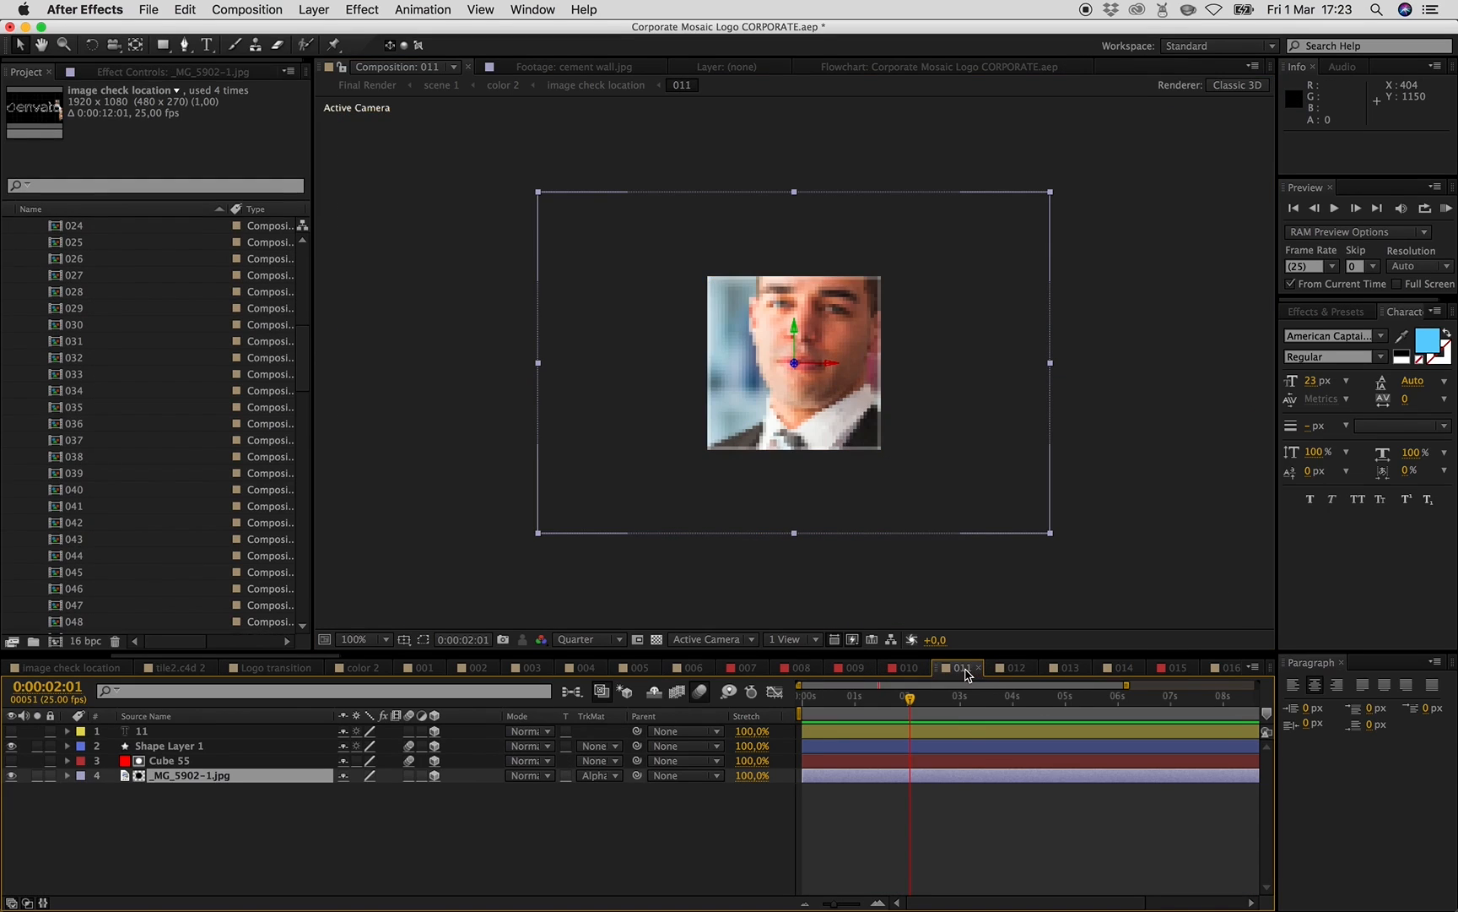
left_click(602, 775)
left_click(584, 806)
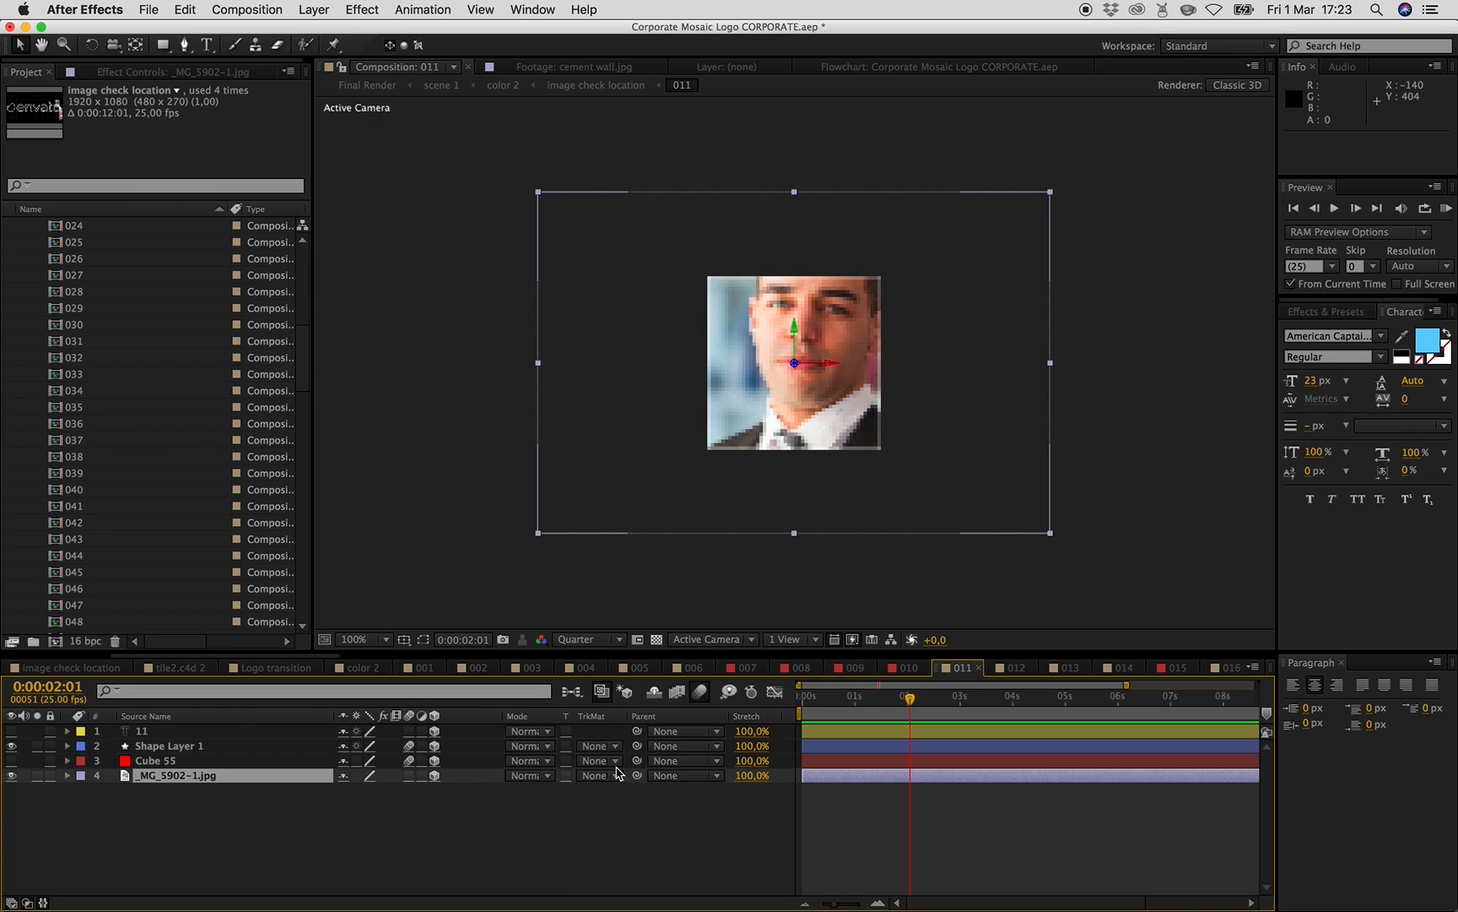
- Compare with the image check location composition, then set the _MG_5902-1.jpg track matte back to Alpha Matte "Cube 55"
left_click(590, 89)
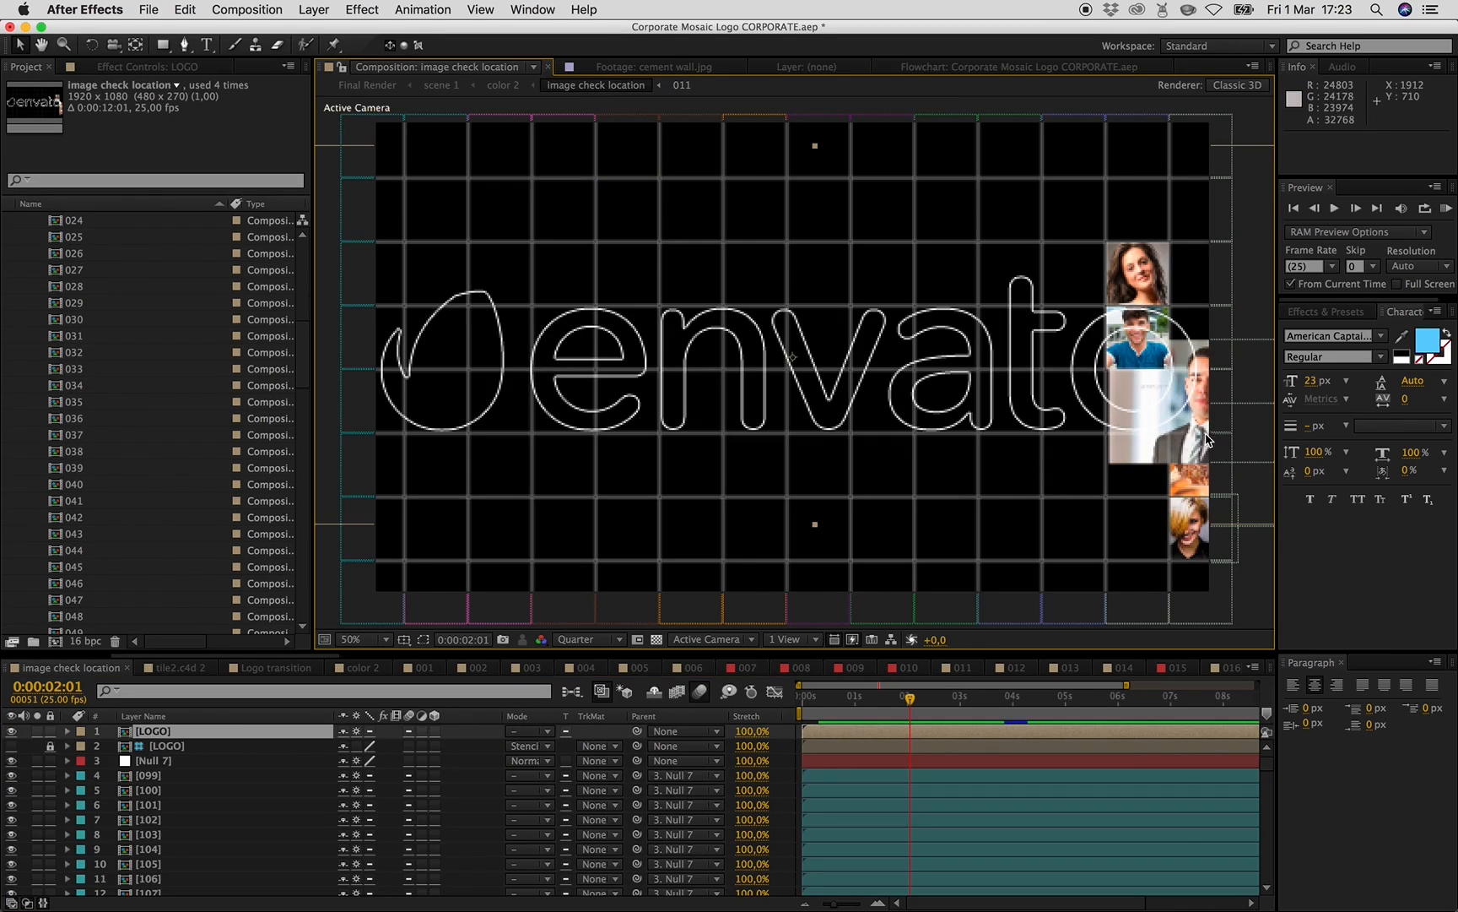
left_click(682, 85)
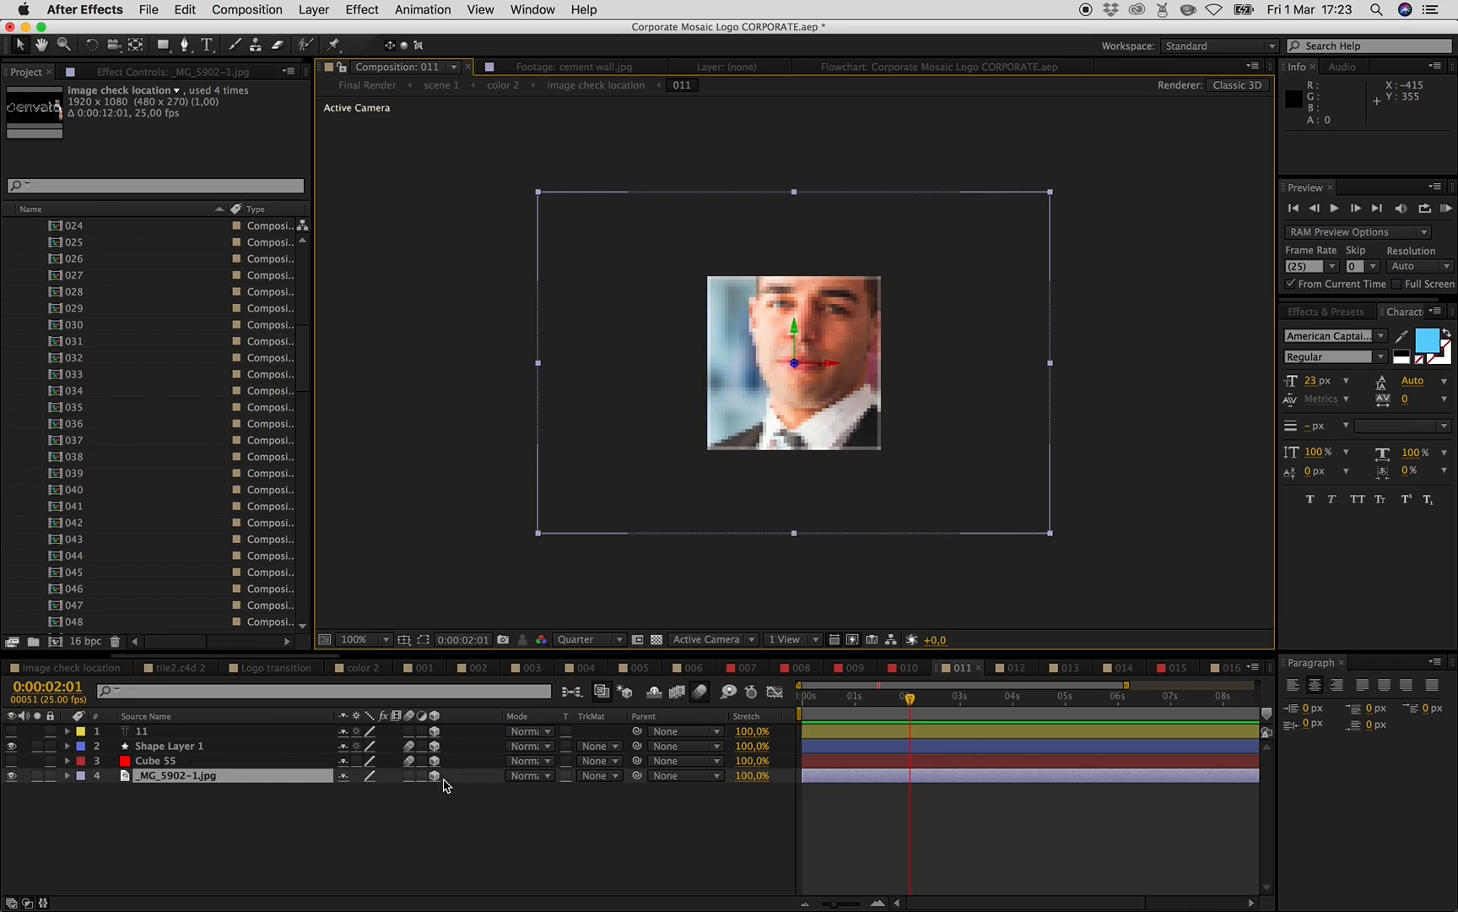
left_click(616, 775)
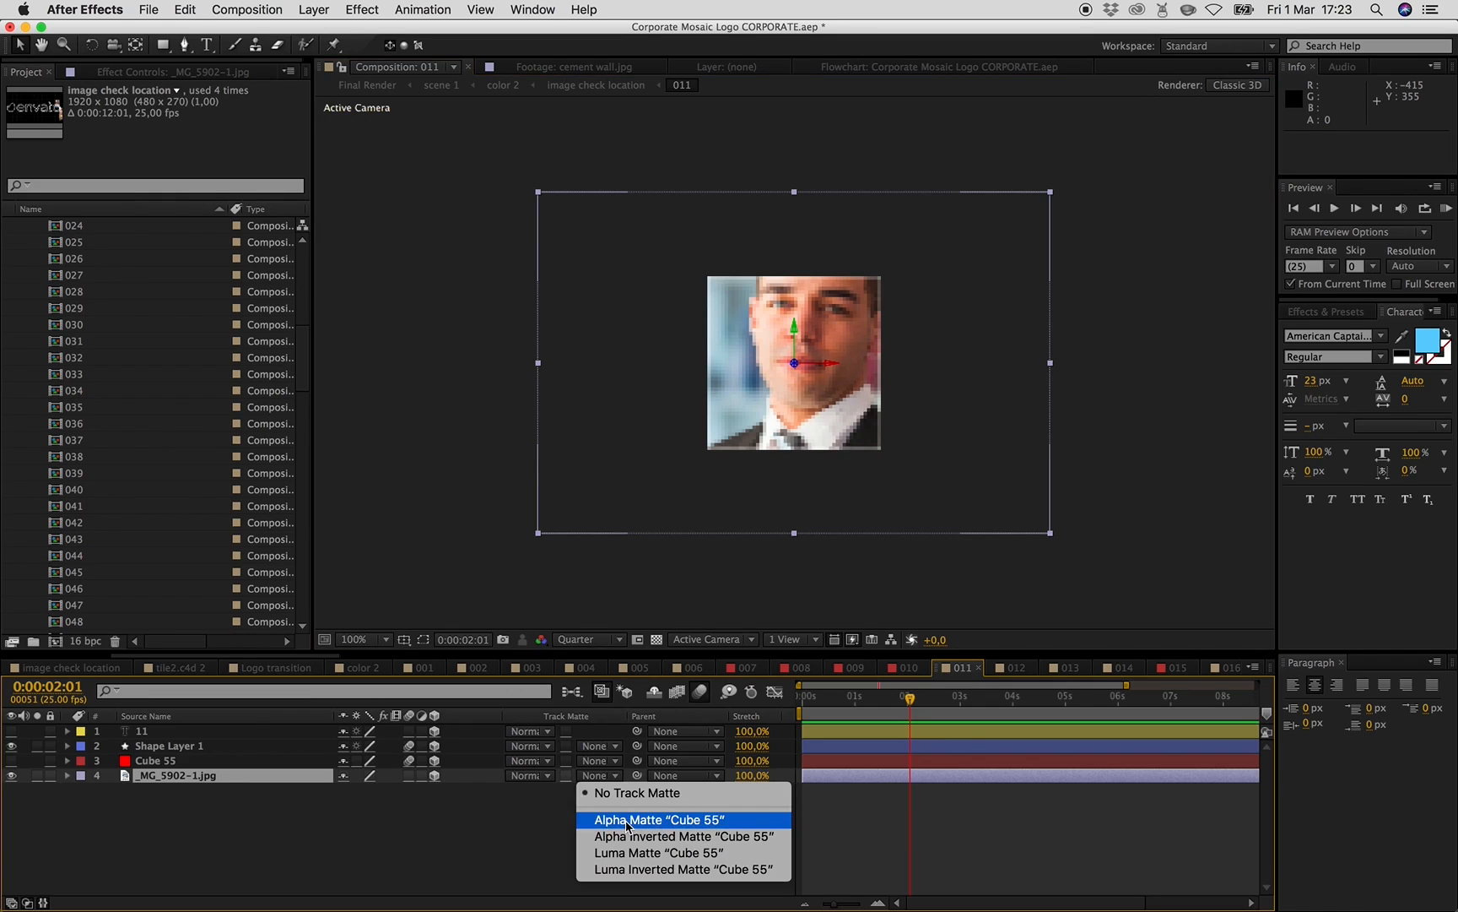
left_click(629, 817)
- Open the image check location composition and collapse the images composition folder in the project
left_click(596, 85)
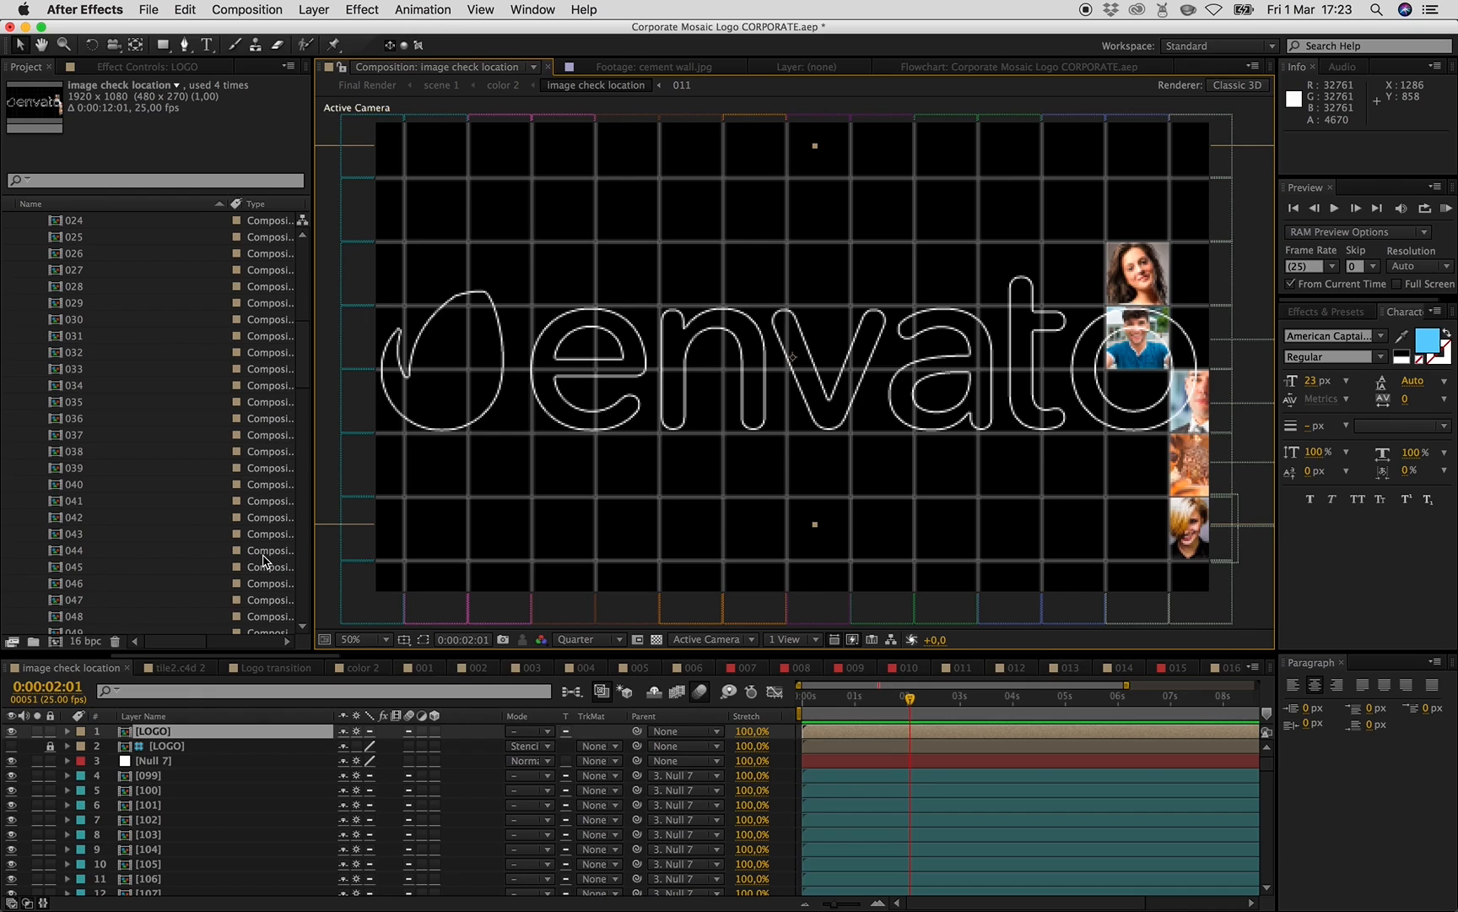
scroll(148, 529, "up", 3)
scroll(171, 498, "up", 8)
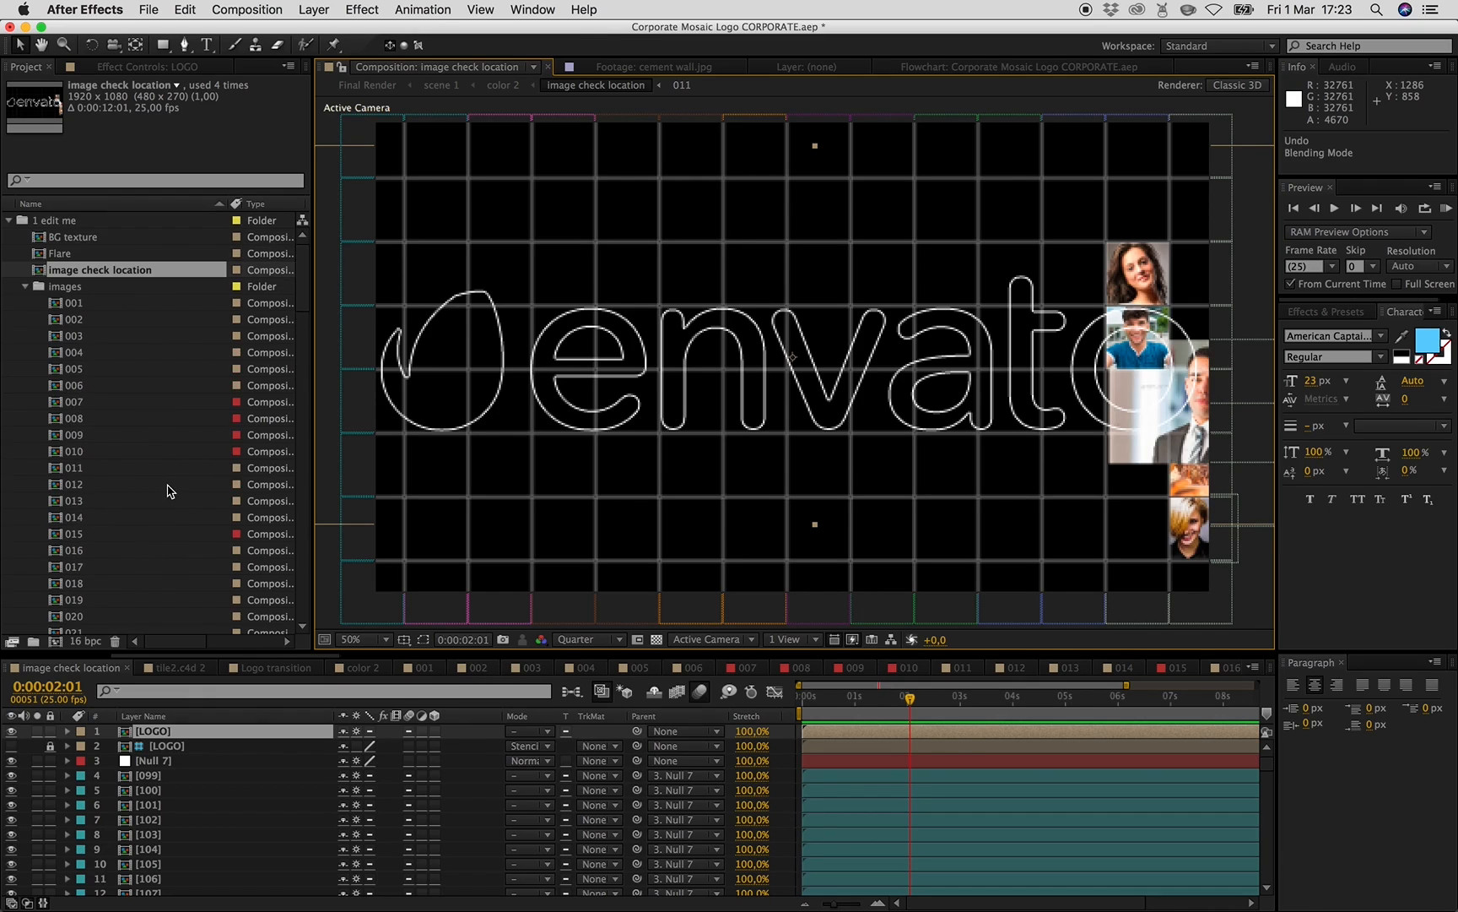
left_click(24, 287)
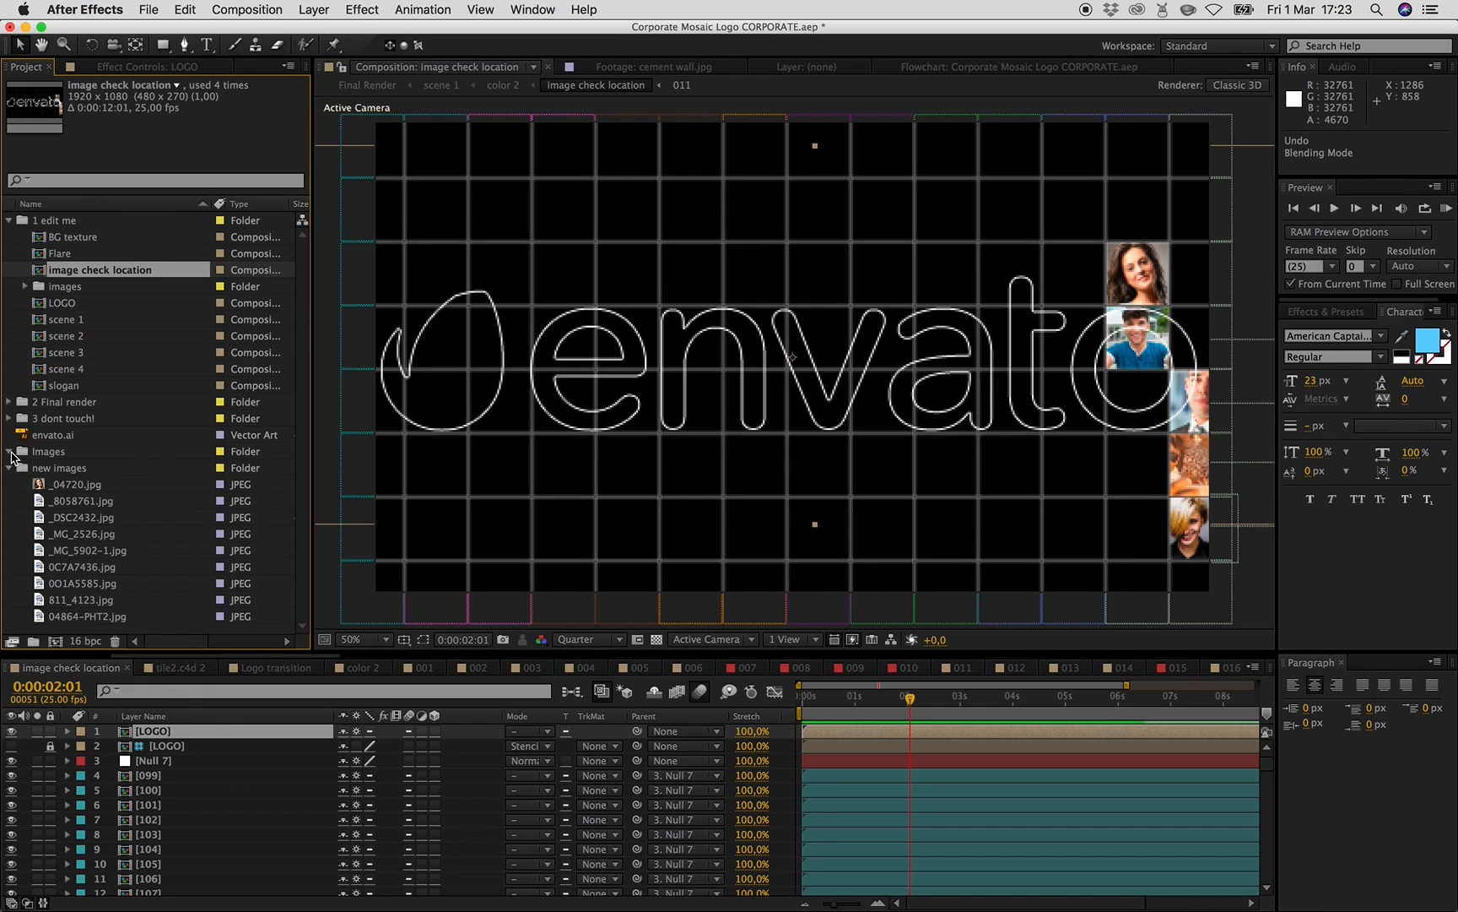
- Undo all recent changes back to before the placeholder images were deleted
key("super+z")
key("super+z")
key("super+z")
key("super+z")
key("super+z")
key("super+z")
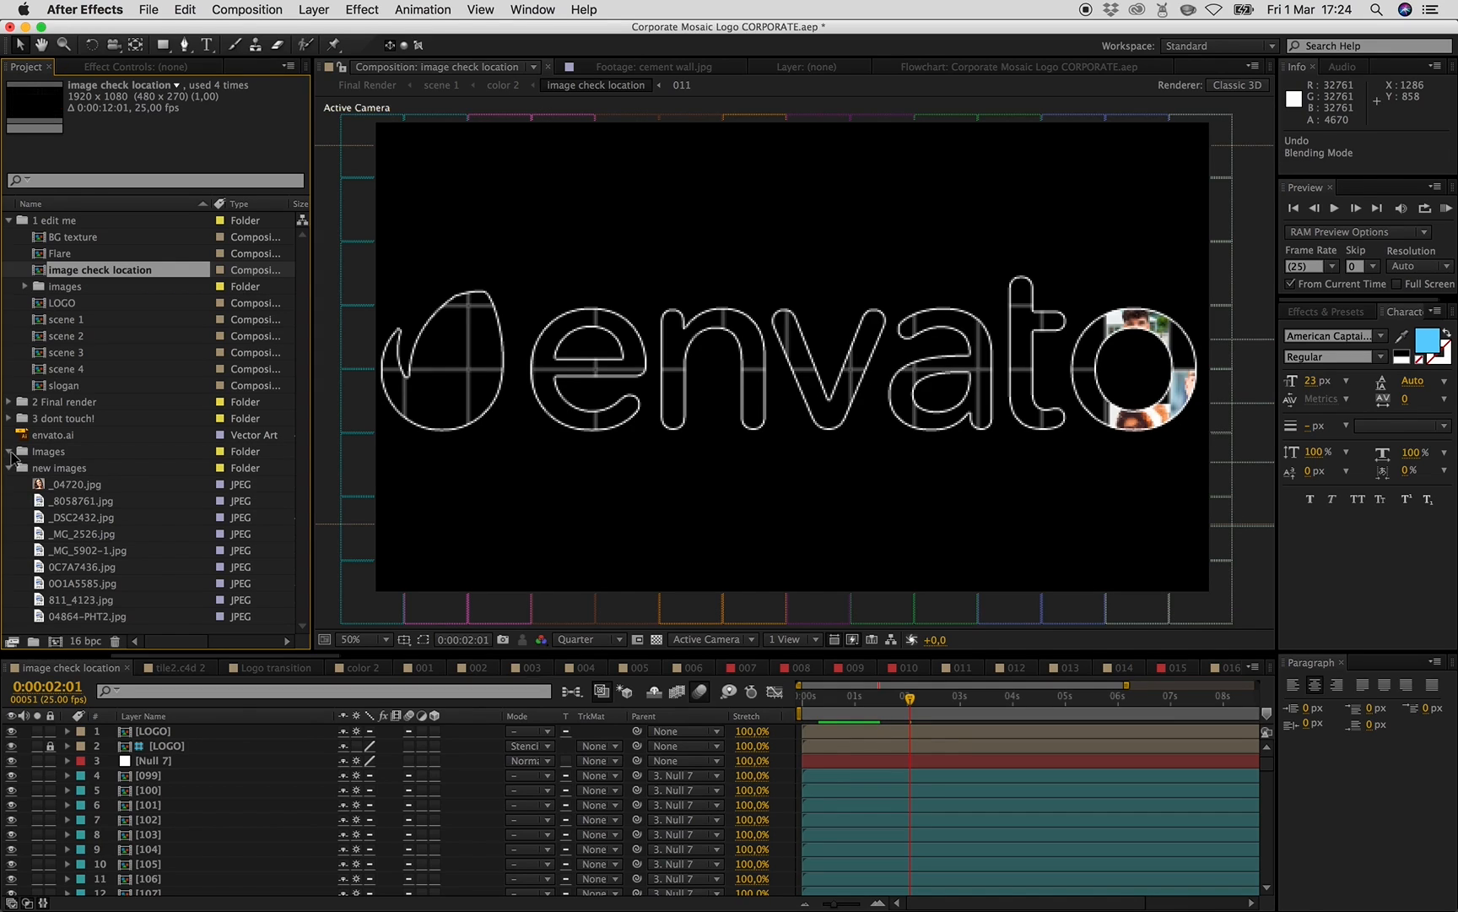
key("super+z")
key("super+z")
key("super+z")
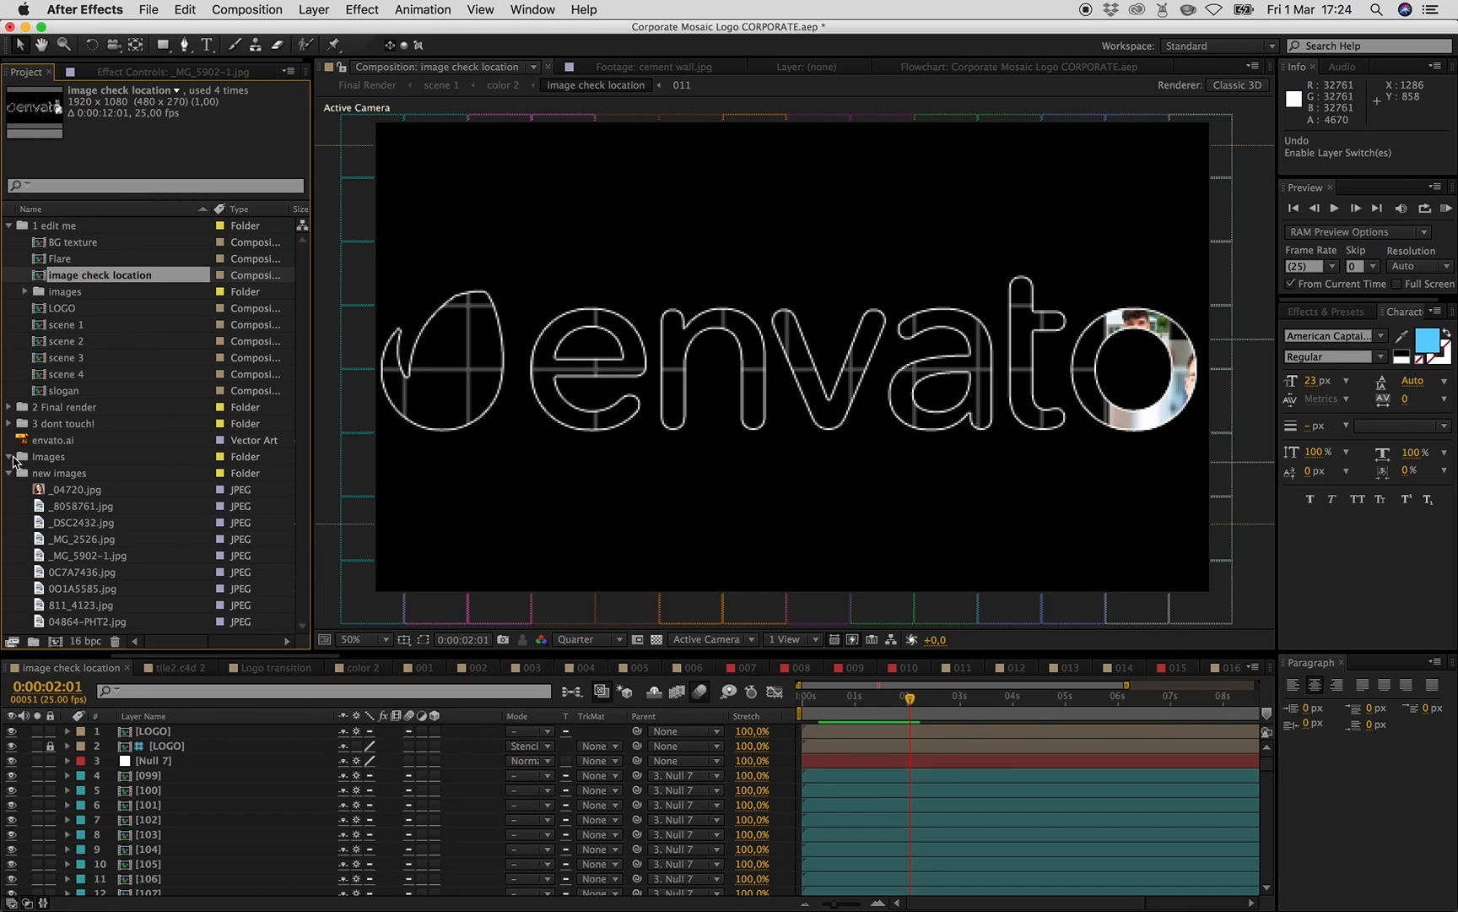
key("super+z")
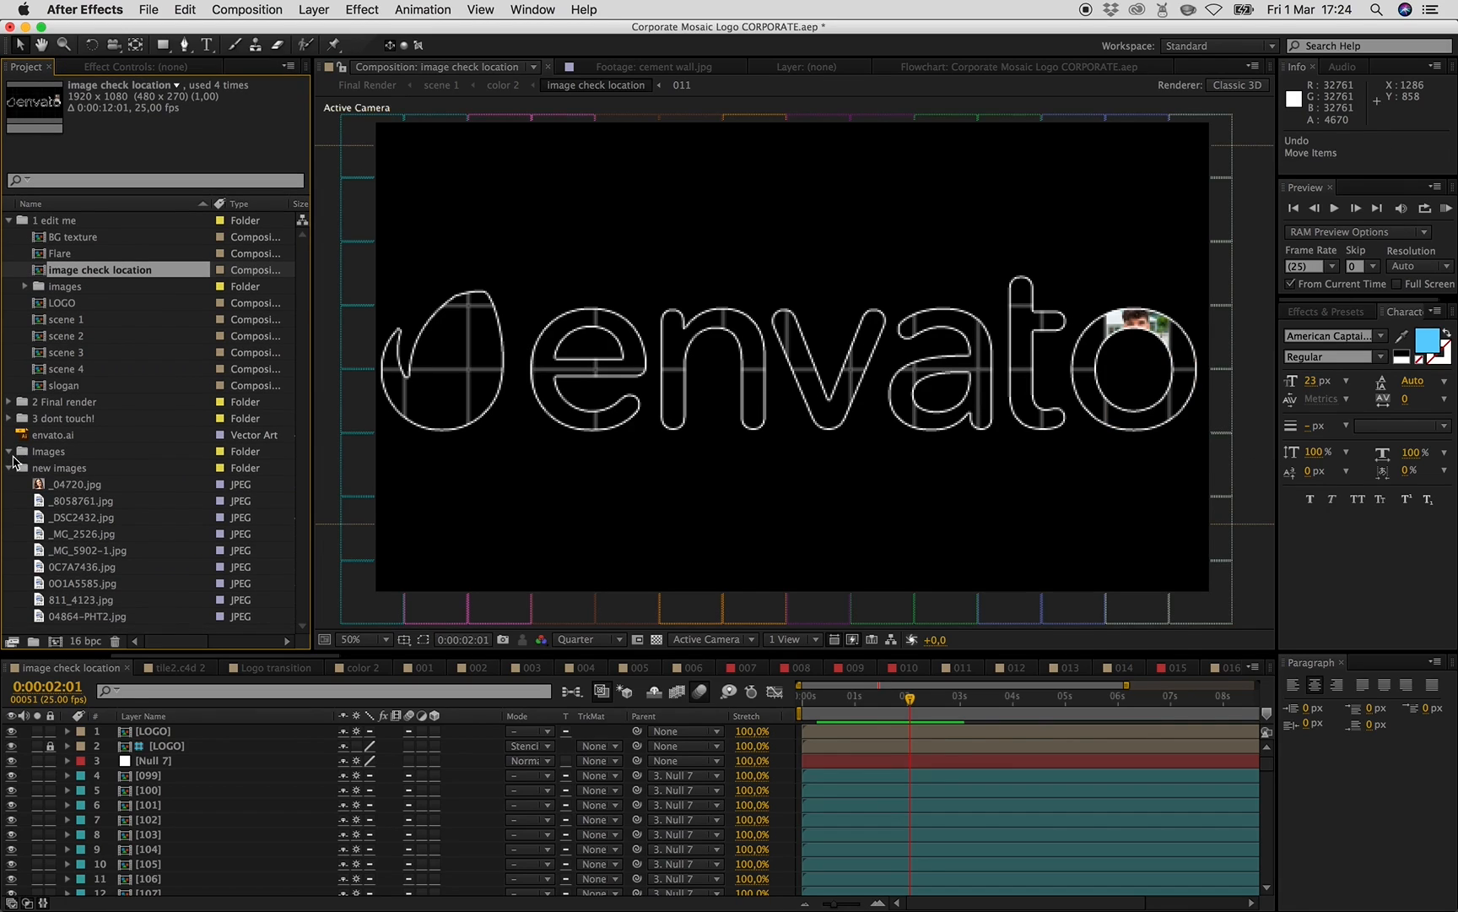
key("super+z")
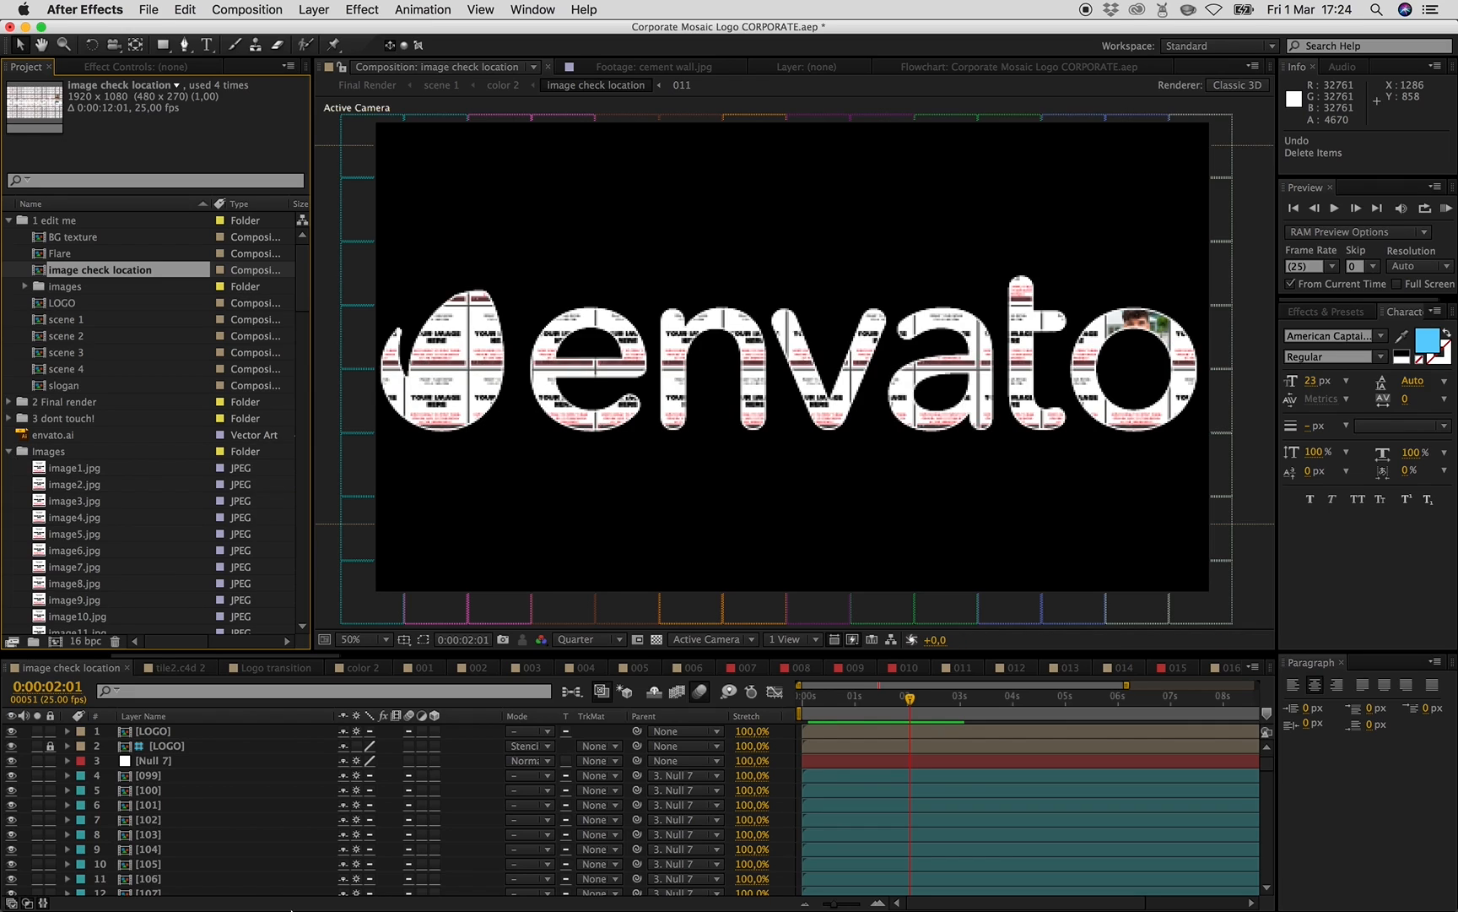
- Open the template's (Footage) Images folder in a second Finder window beside the folder of new photos
left_click(261, 846)
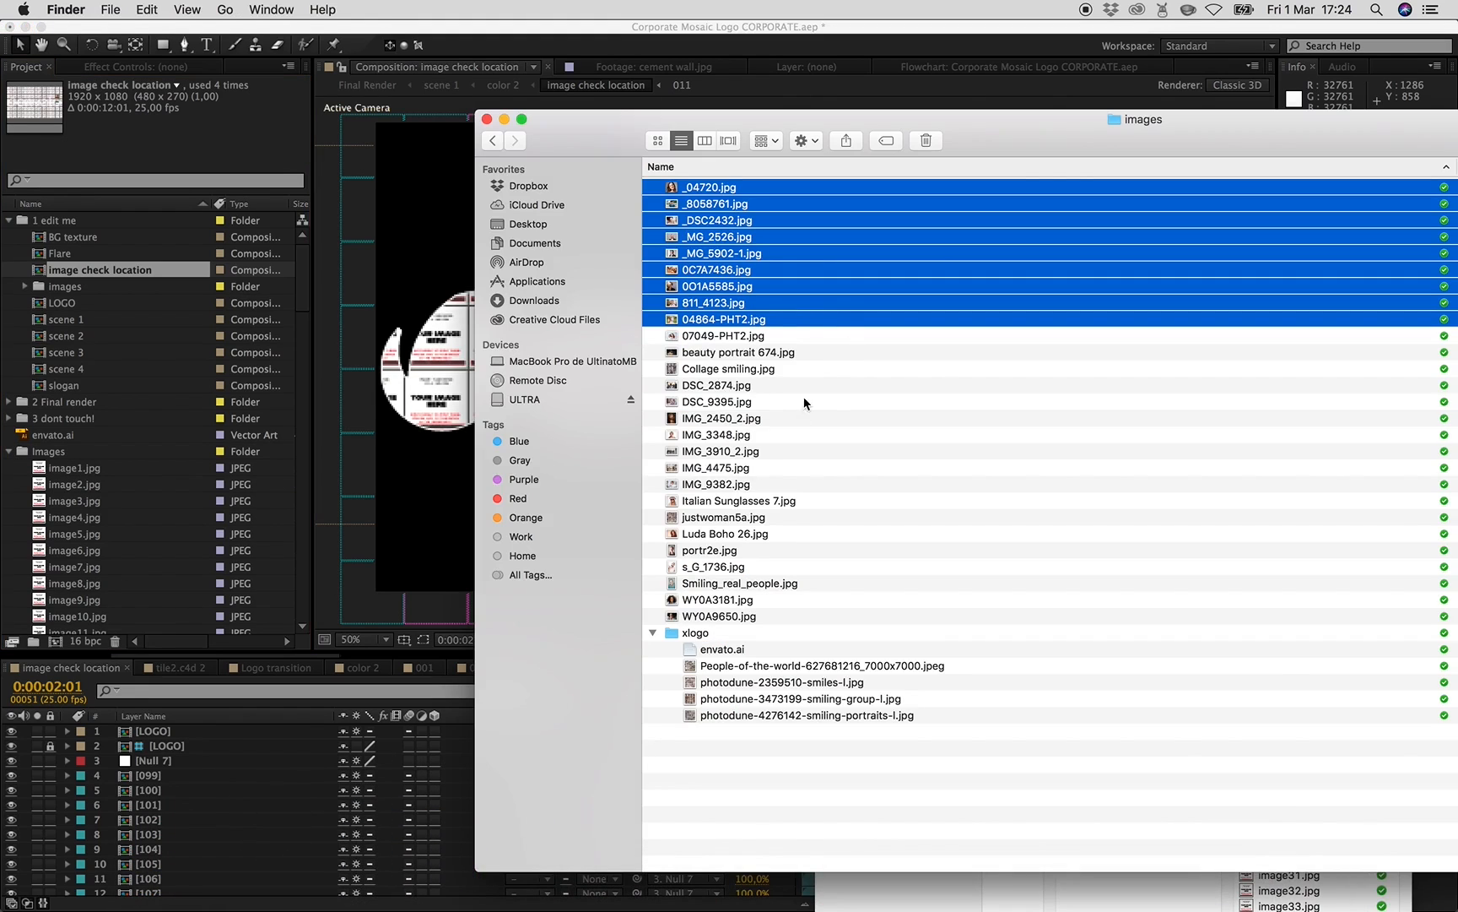
double_click(623, 144)
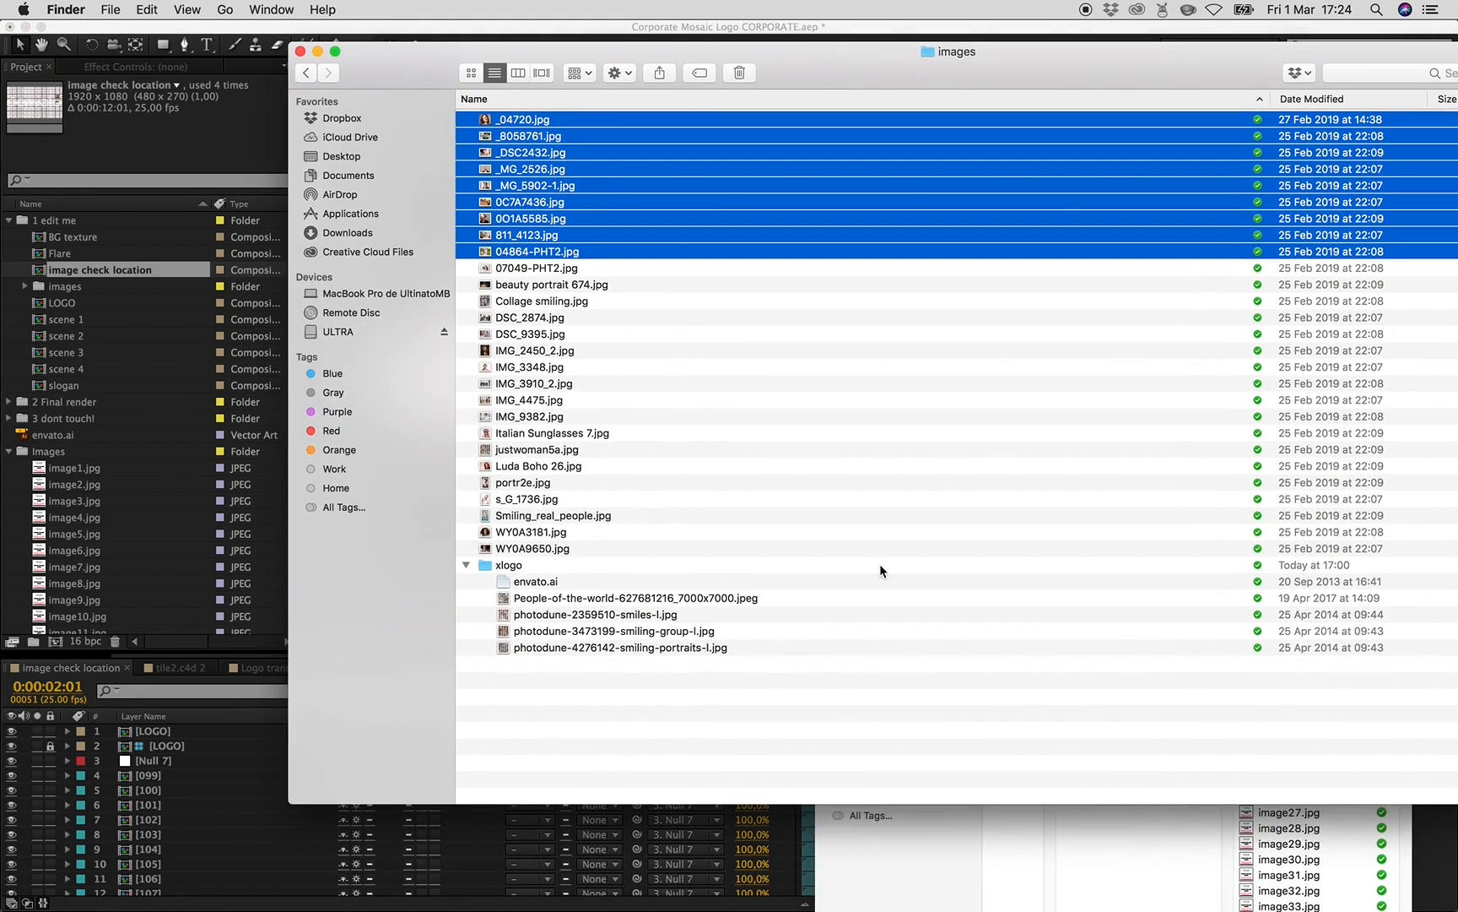
left_click(1109, 843)
left_click_drag(1158, 360, 669, 194)
left_click(792, 239)
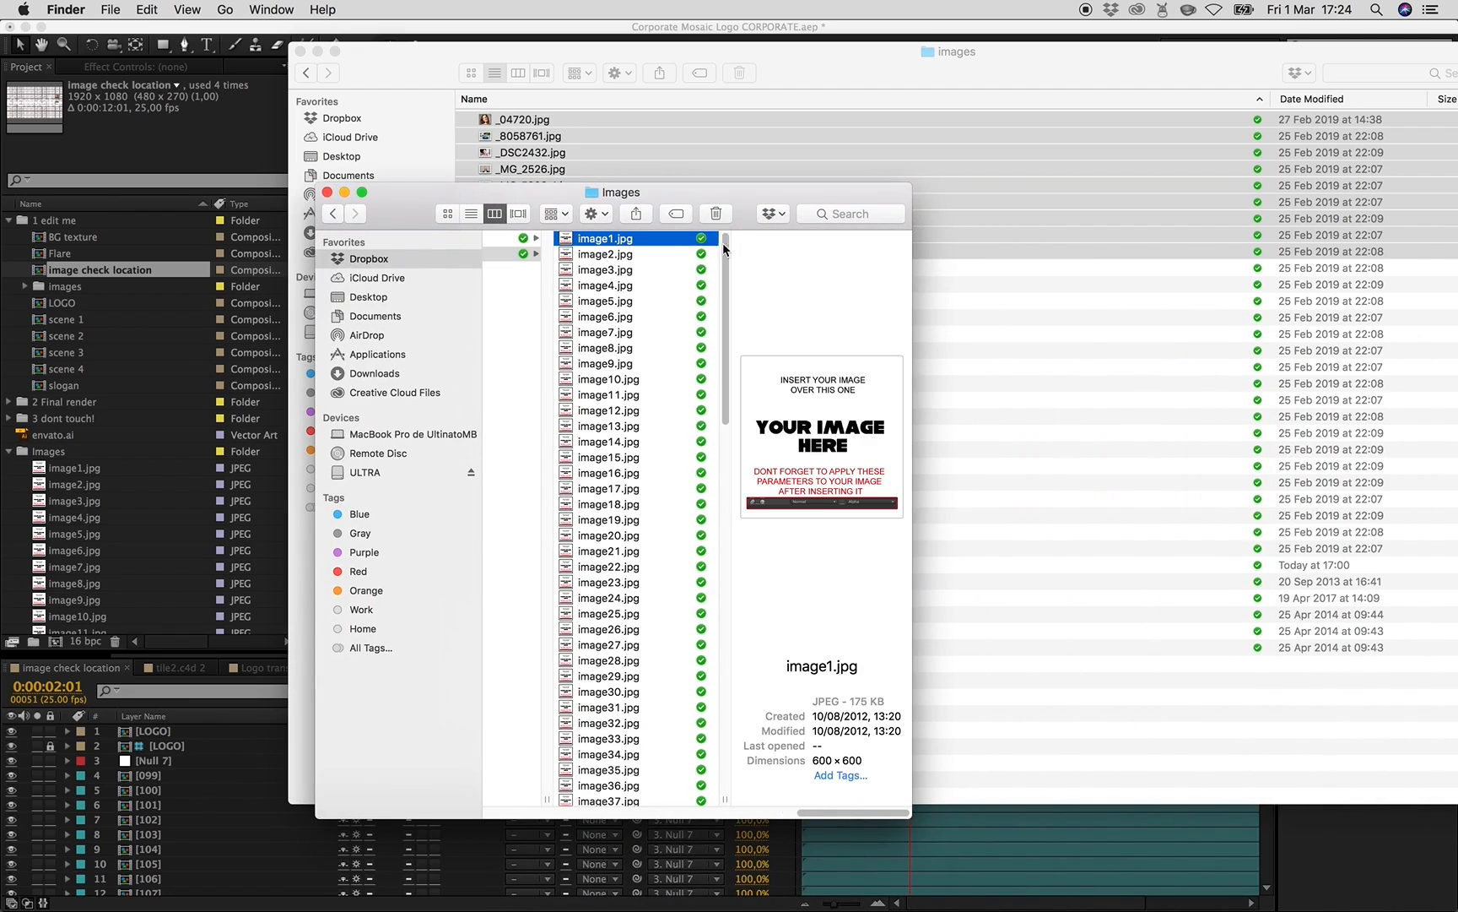
left_click(531, 392)
left_click_drag(813, 814, 719, 815)
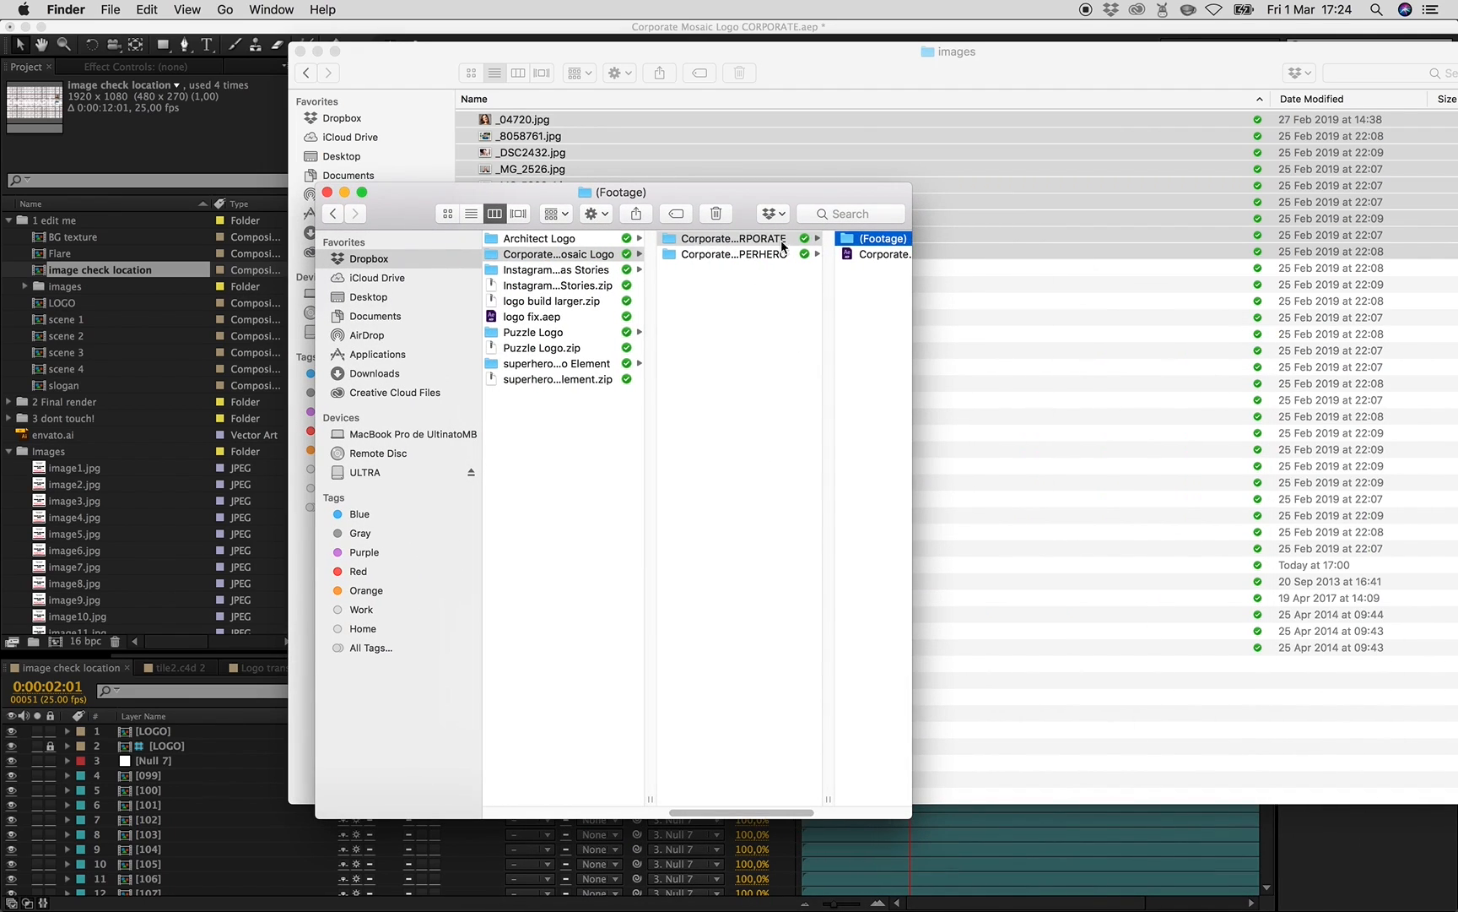
left_click(755, 239)
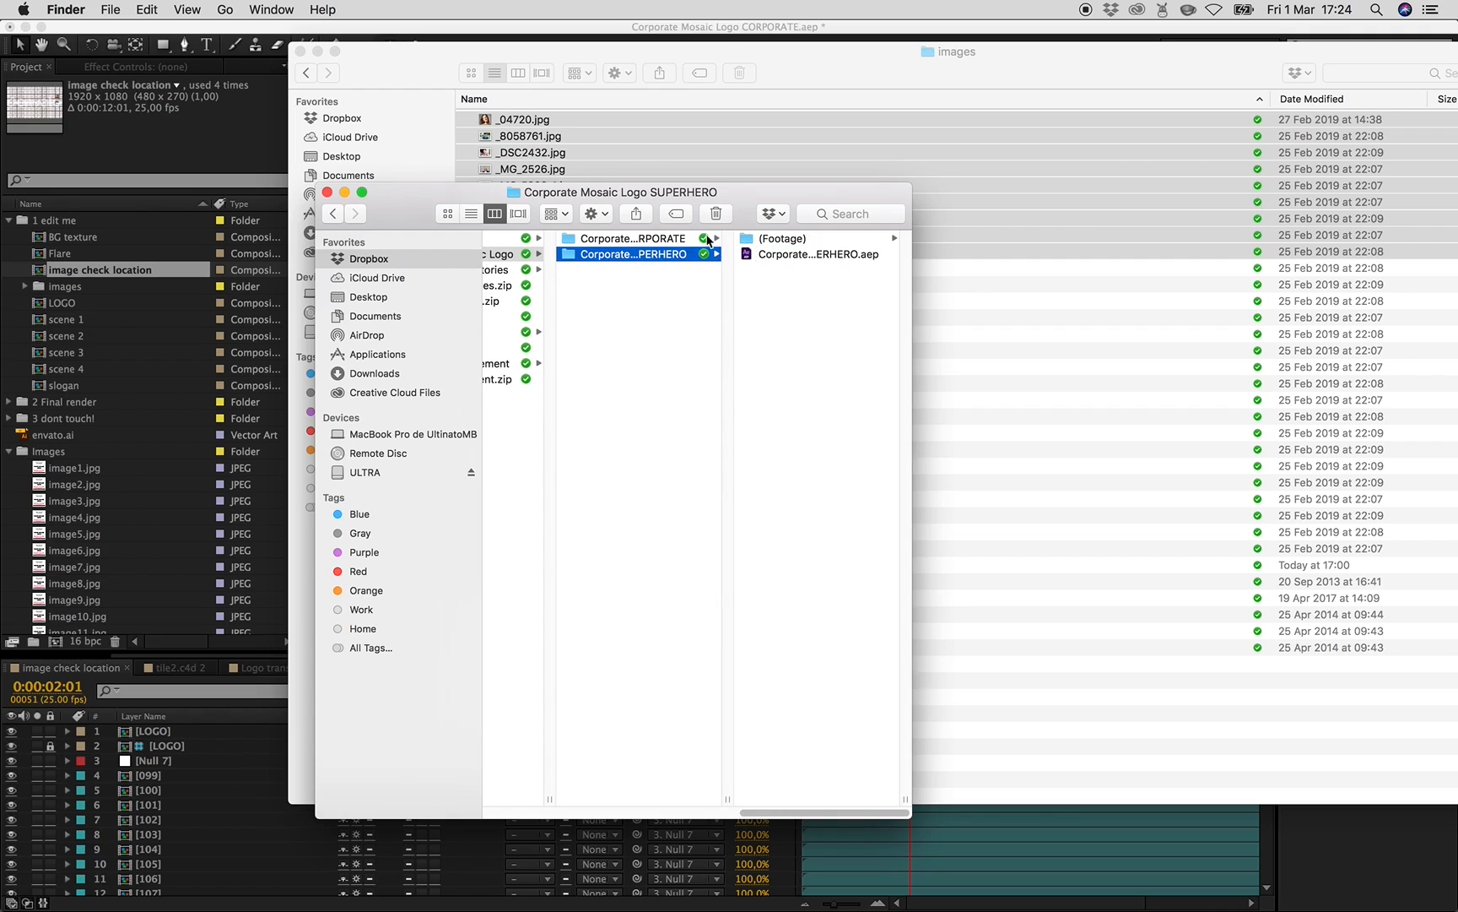
left_click(772, 241)
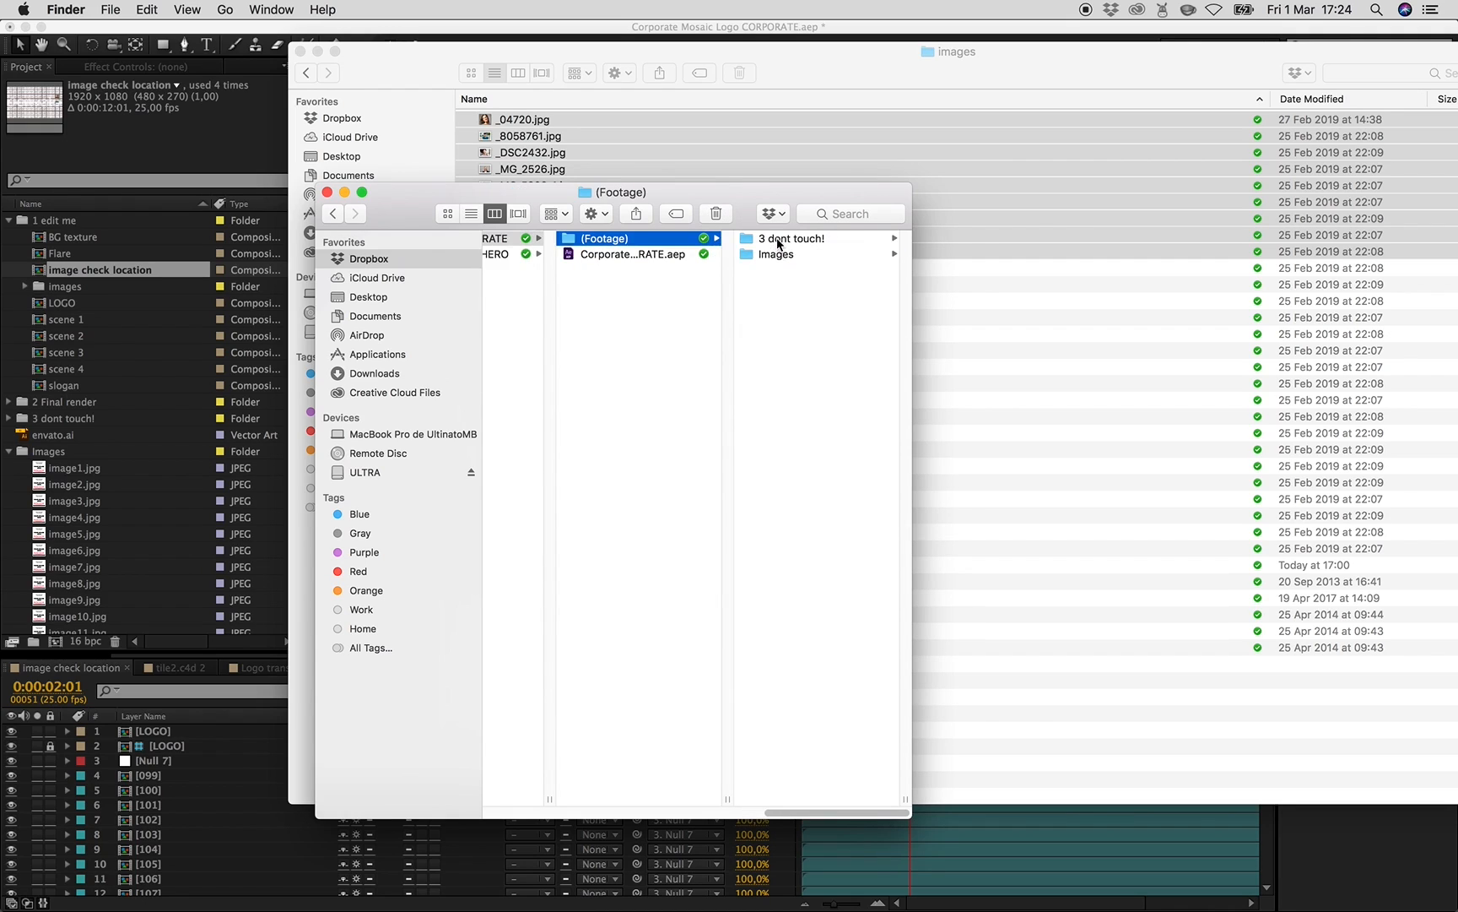
left_click(775, 255)
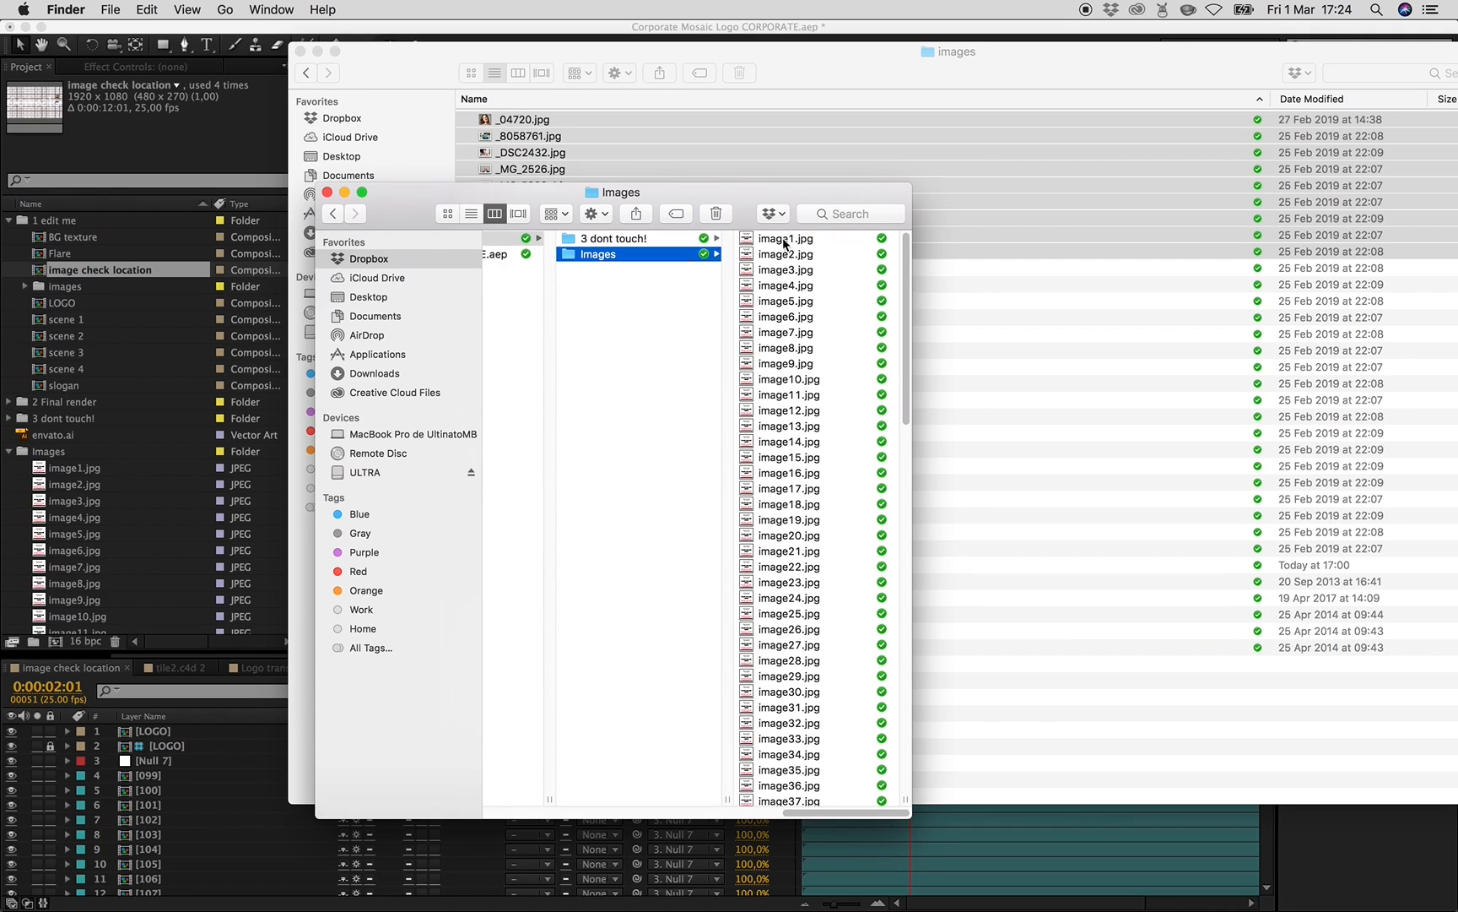
scroll(836, 648, "down", 15)
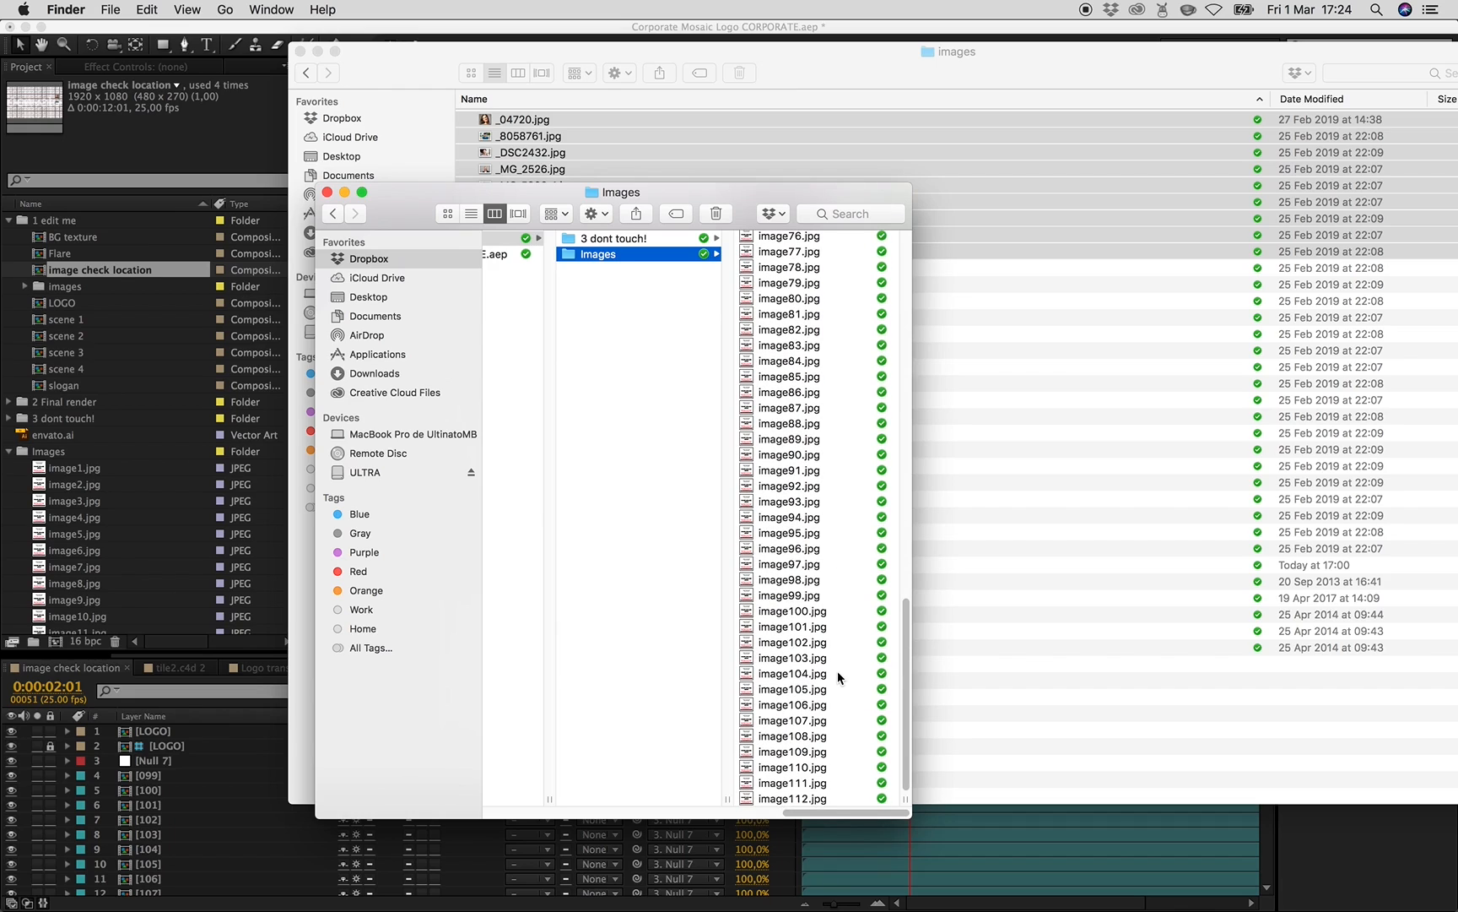
scroll(825, 427, "up", 15)
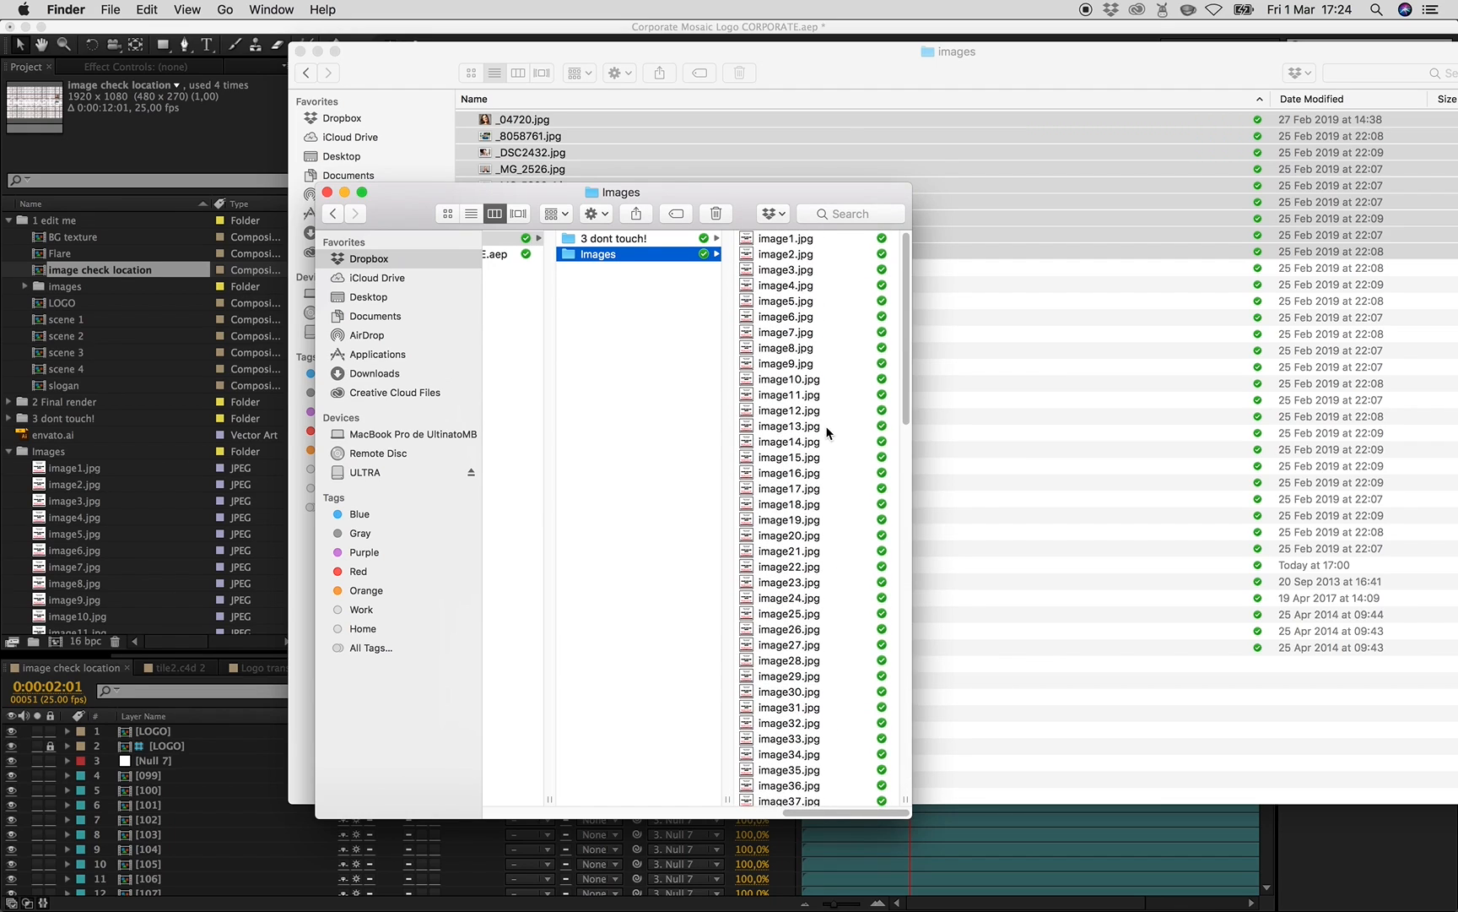
- Open composition 015 to identify which placeholder image it uses
left_click(127, 504)
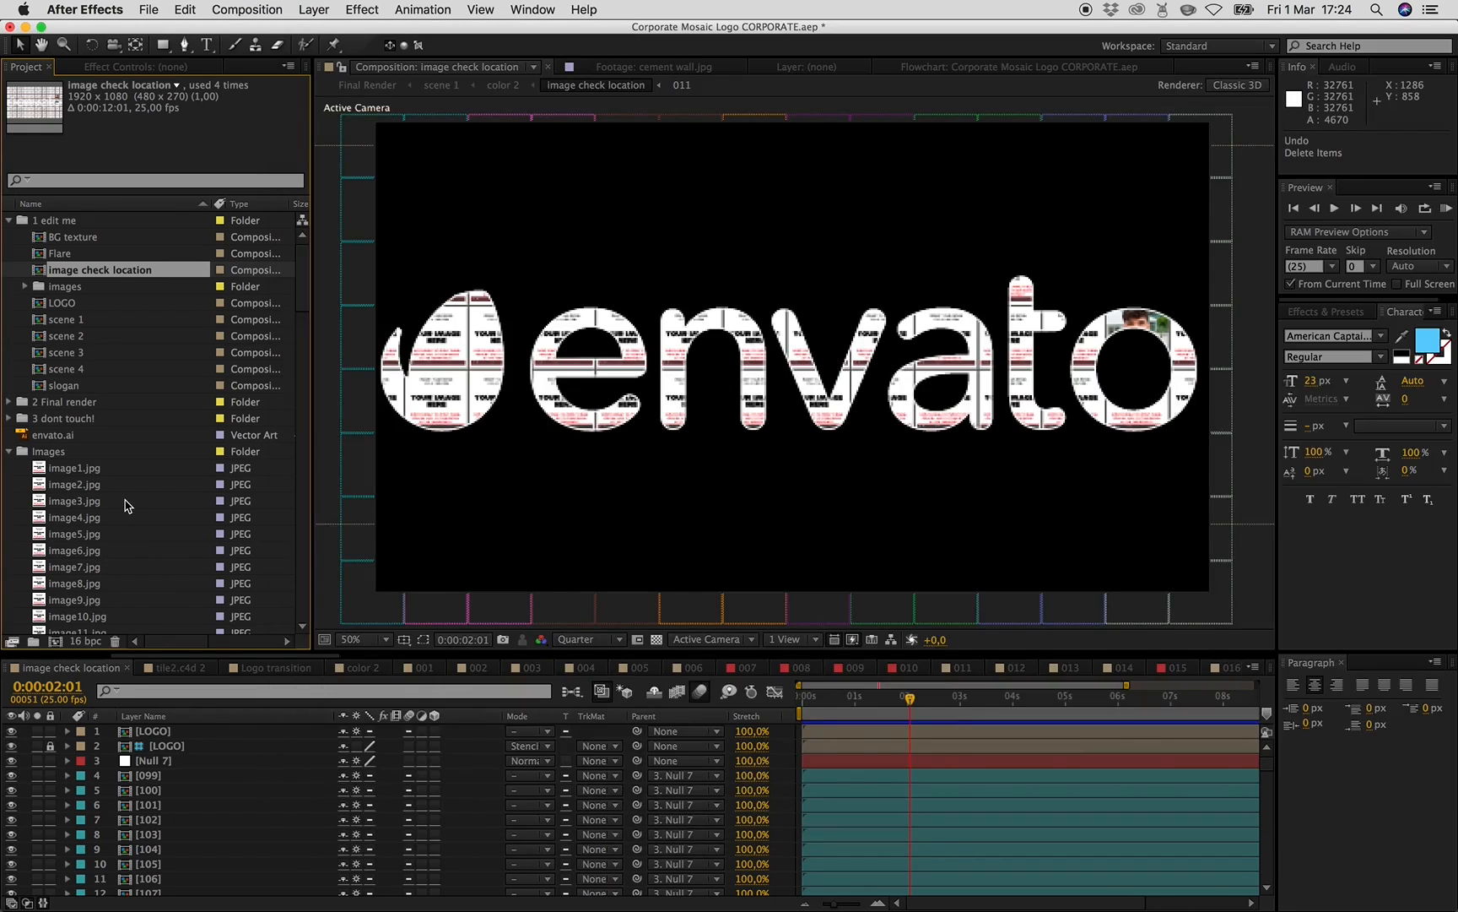
scroll(133, 517, "down", 20)
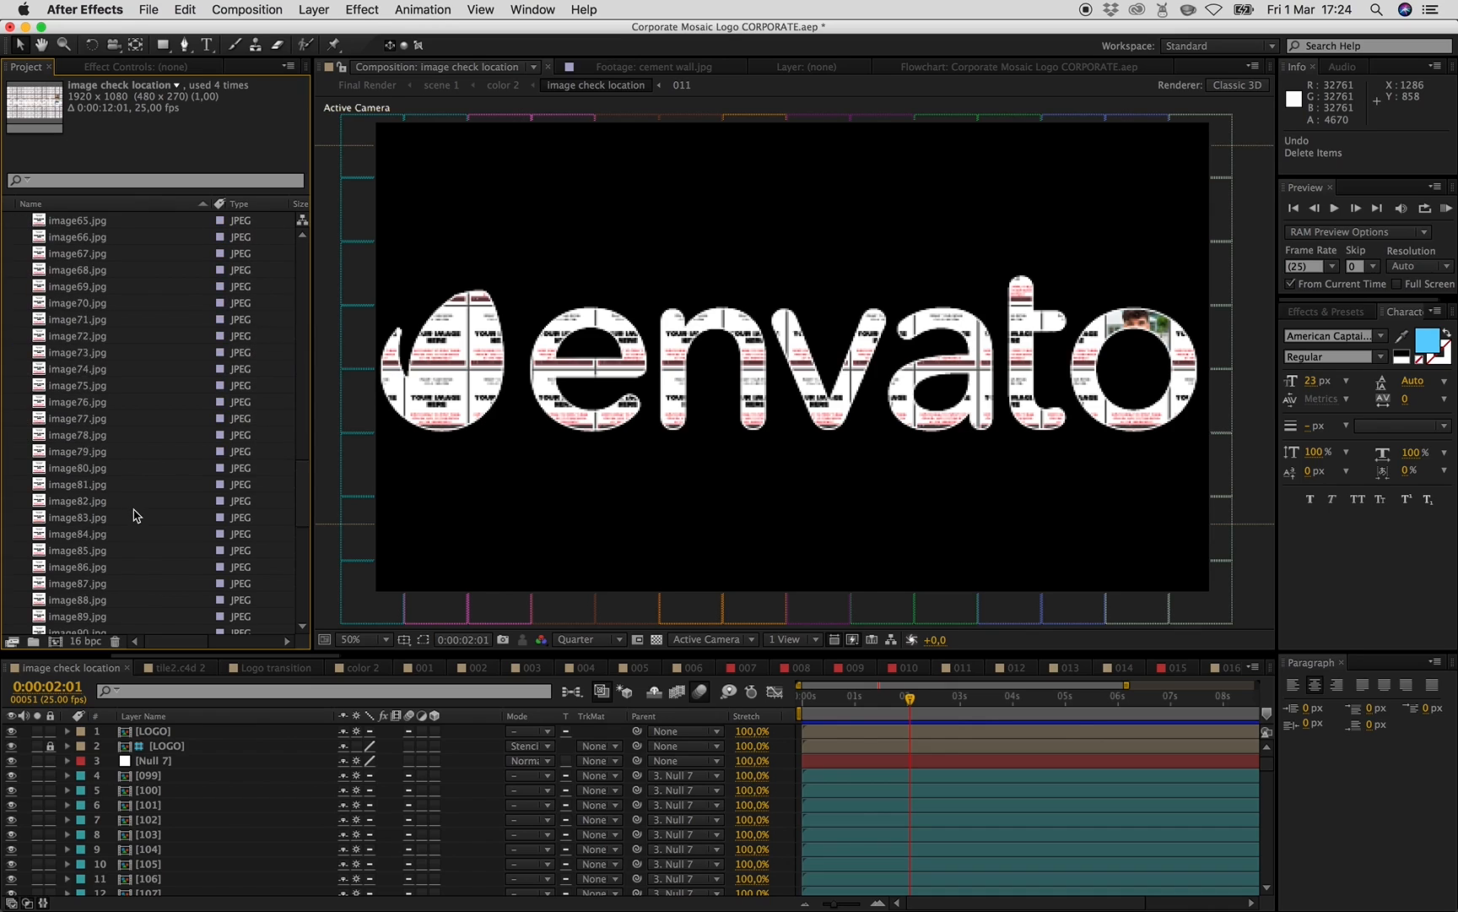
left_click(1169, 668)
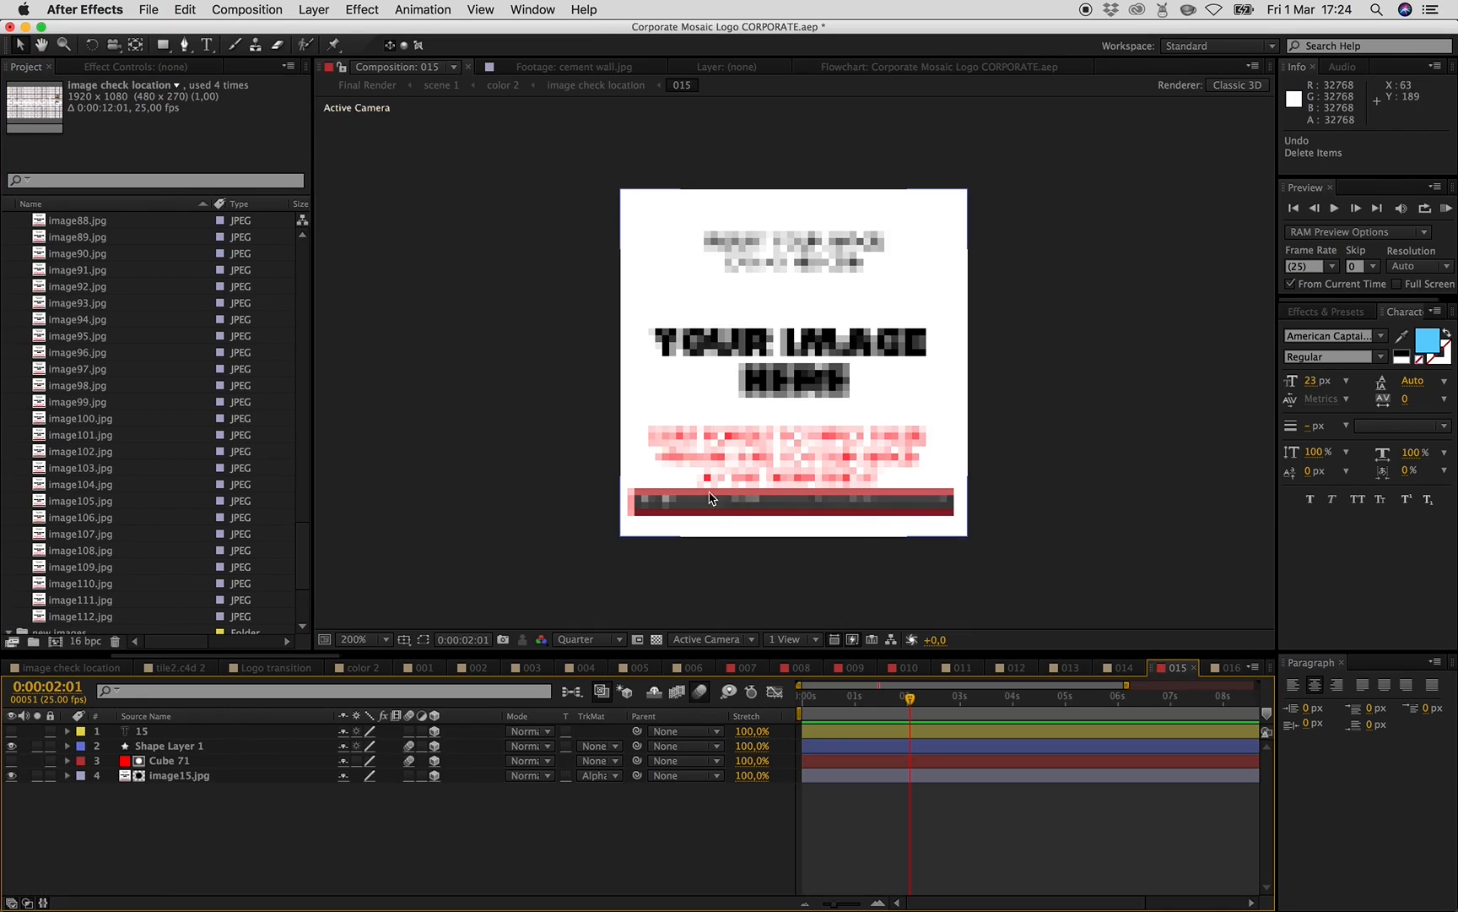
- Rename the Collage smiling.jpg photo to image15.jpg, copying the placeholder's file name
left_click(287, 854)
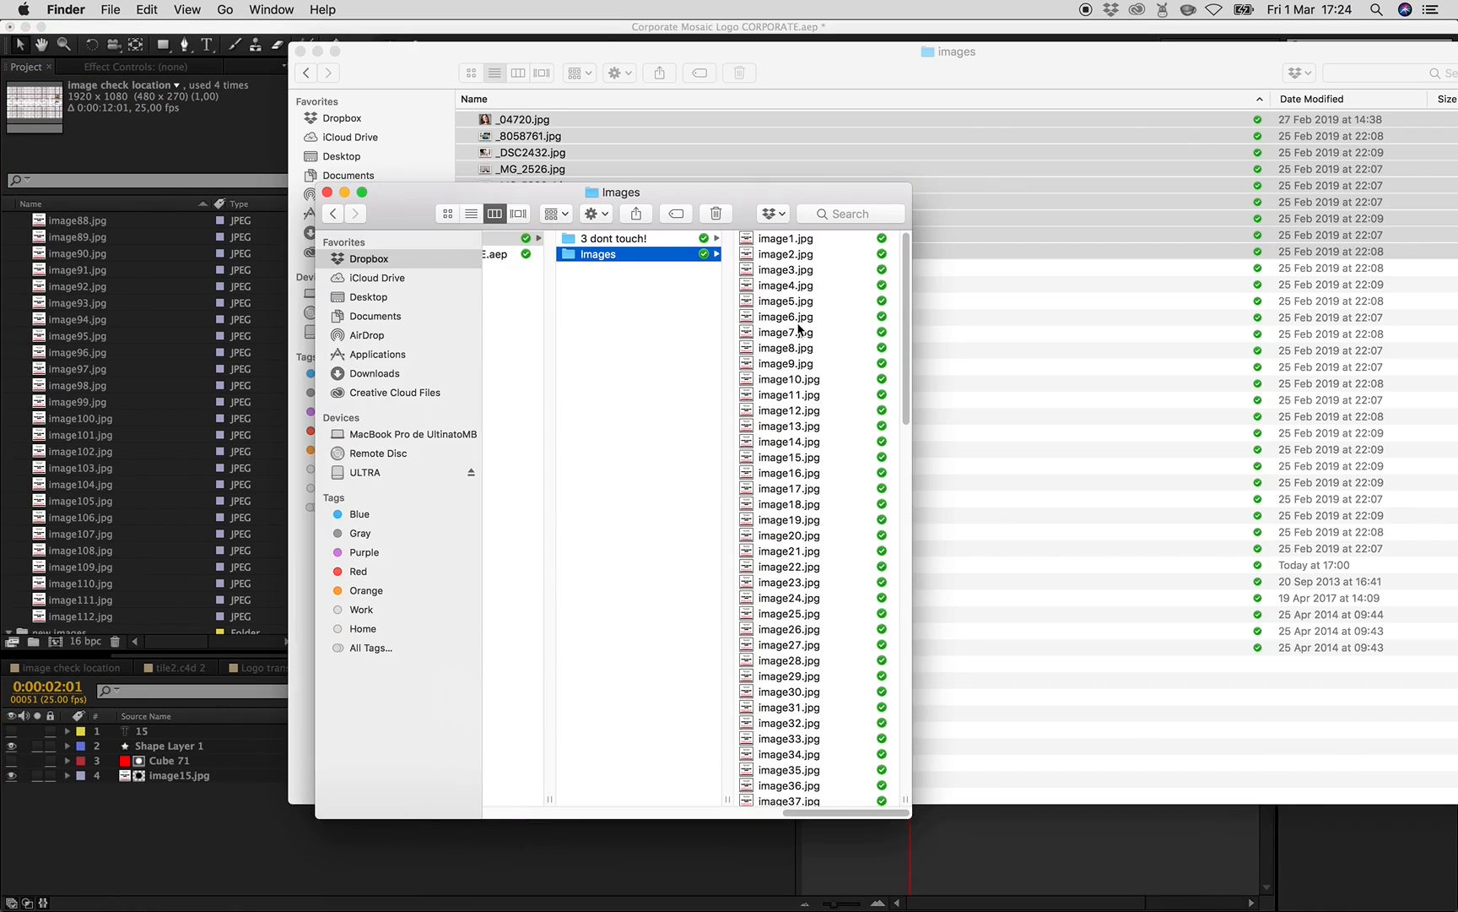
left_click_drag(546, 201, 271, 293)
left_click(591, 264)
left_click(553, 301)
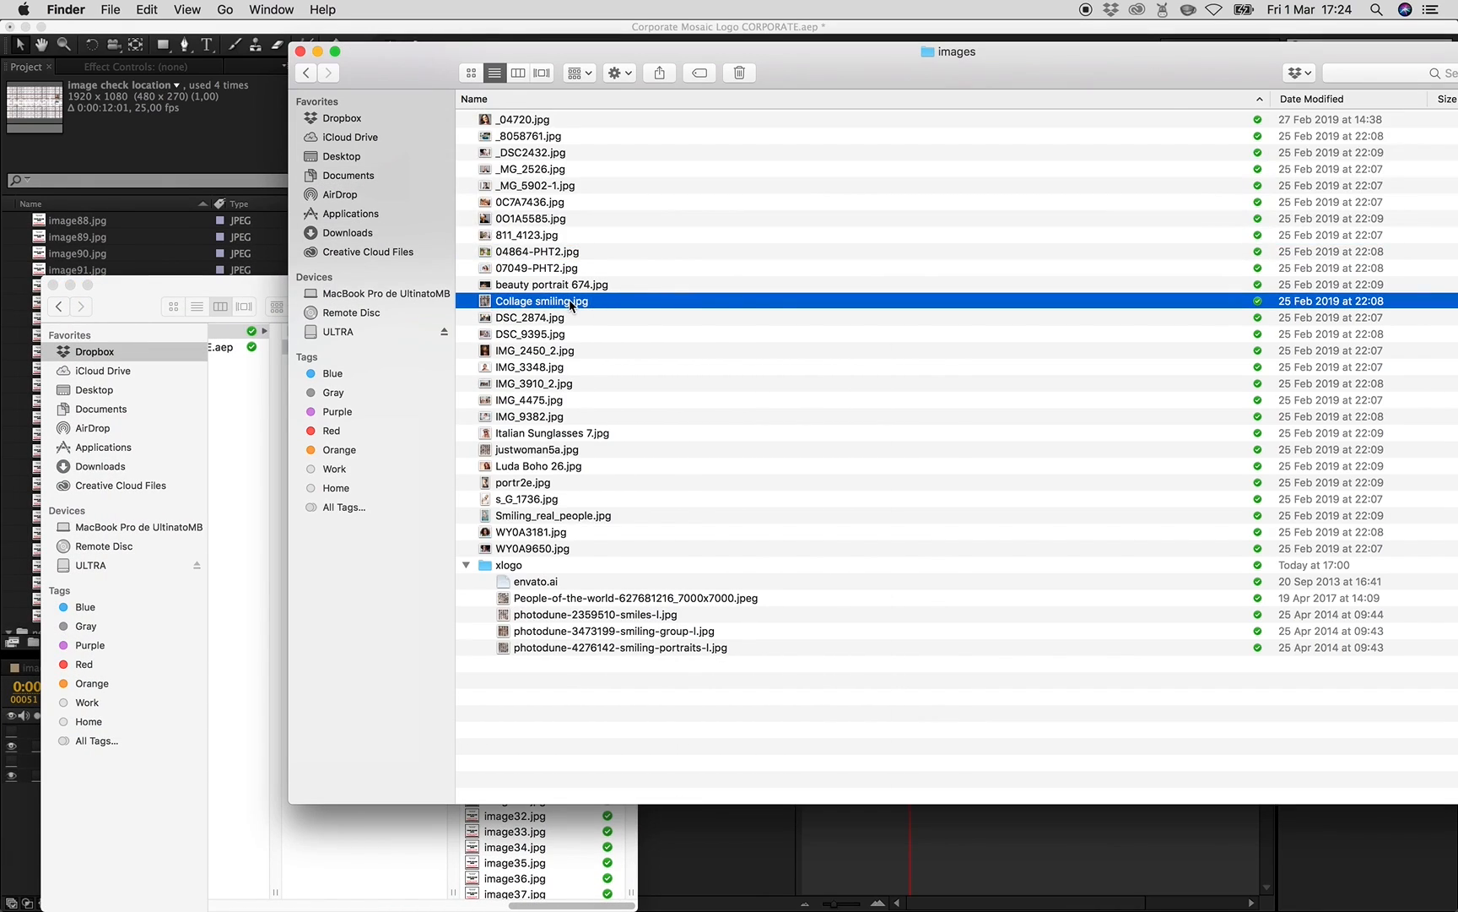
left_click(230, 283)
left_click(519, 550)
key("Return")
key("super+c")
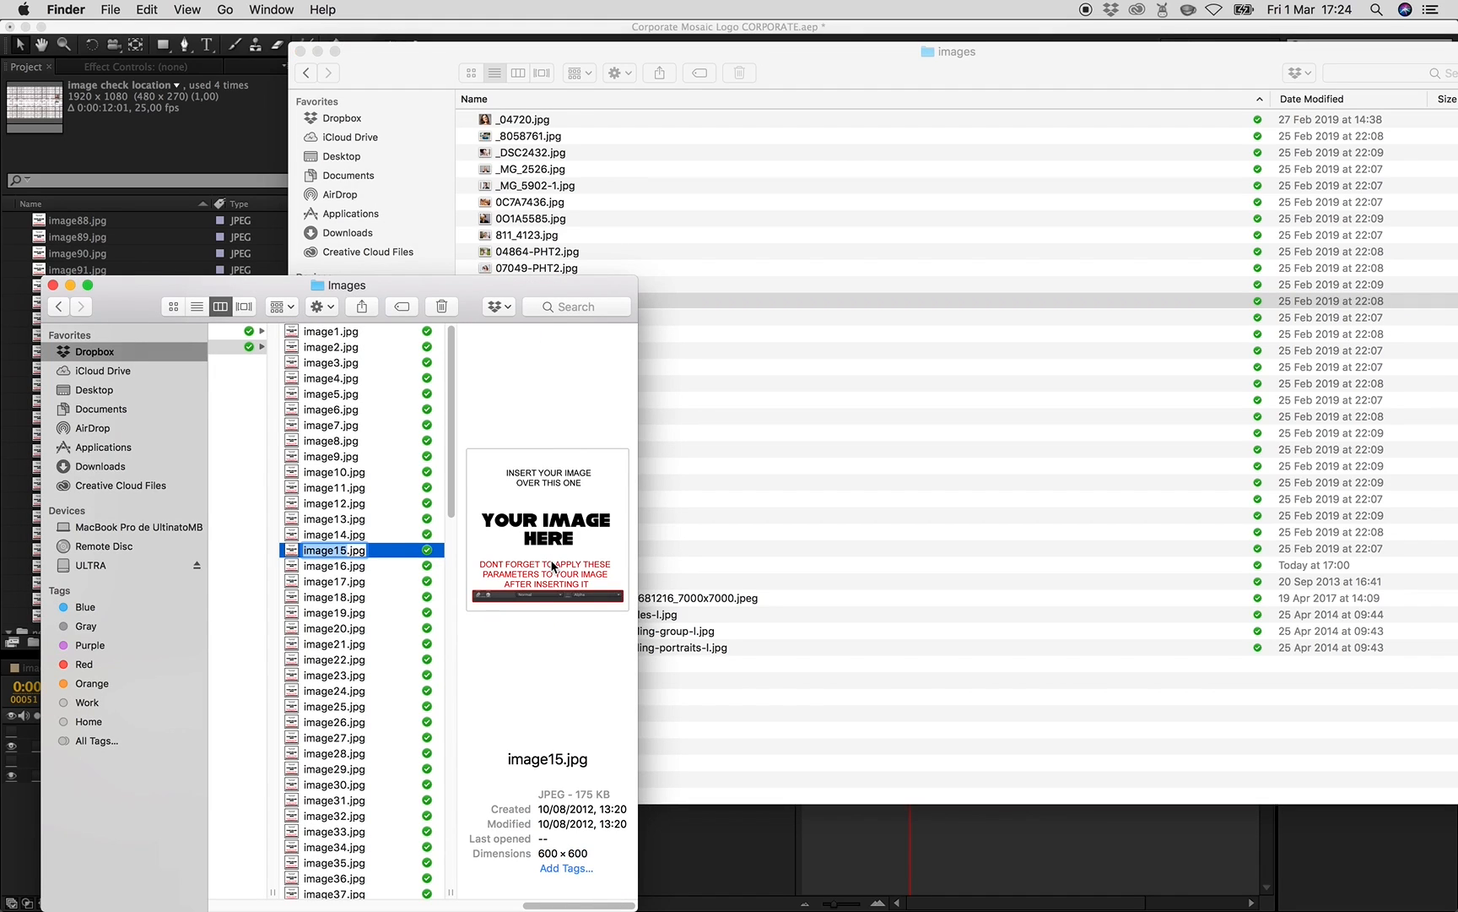
left_click(589, 311)
key("Return")
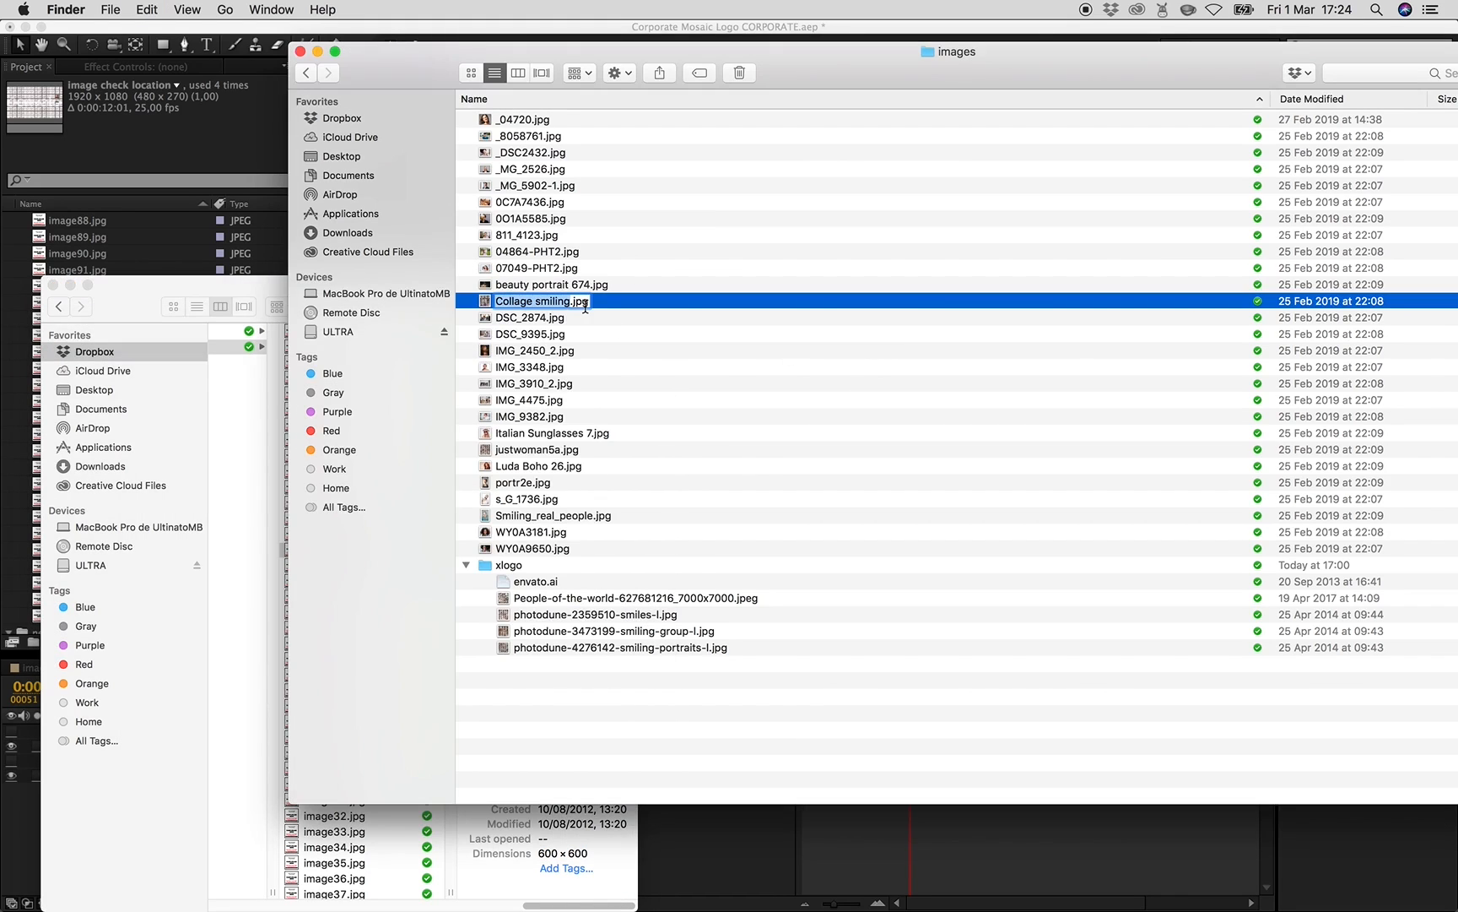
key("super+v")
left_click(634, 341)
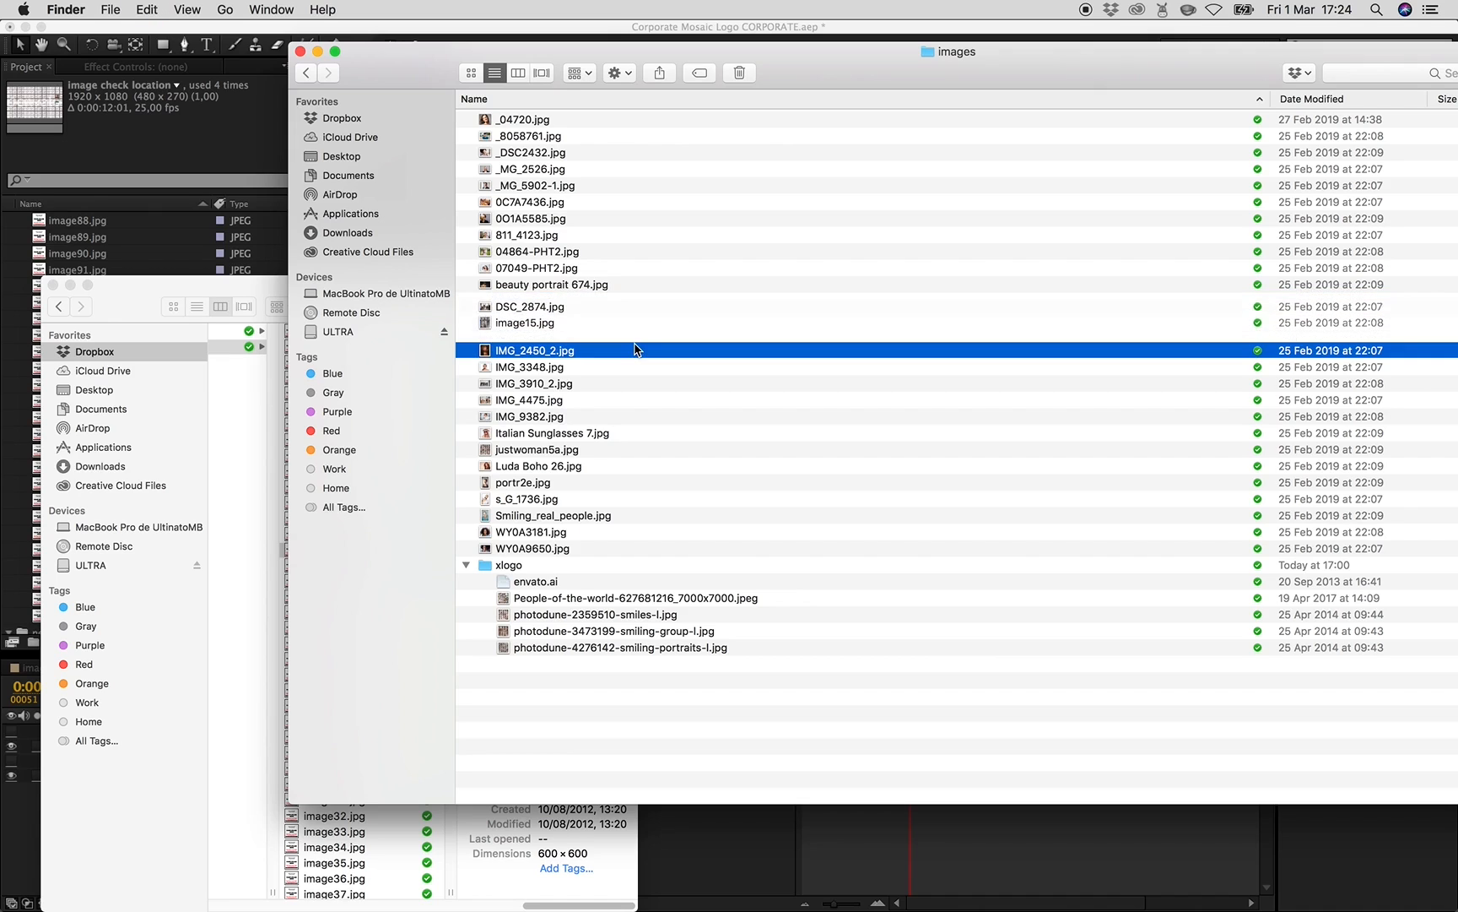
- Move the renamed image15.jpg into the template's Images folder, replacing the existing placeholder file
left_click(259, 284)
left_click_drag(258, 284, 119, 231)
left_click_drag(523, 50, 681, 51)
left_click_drag(682, 337, 254, 473)
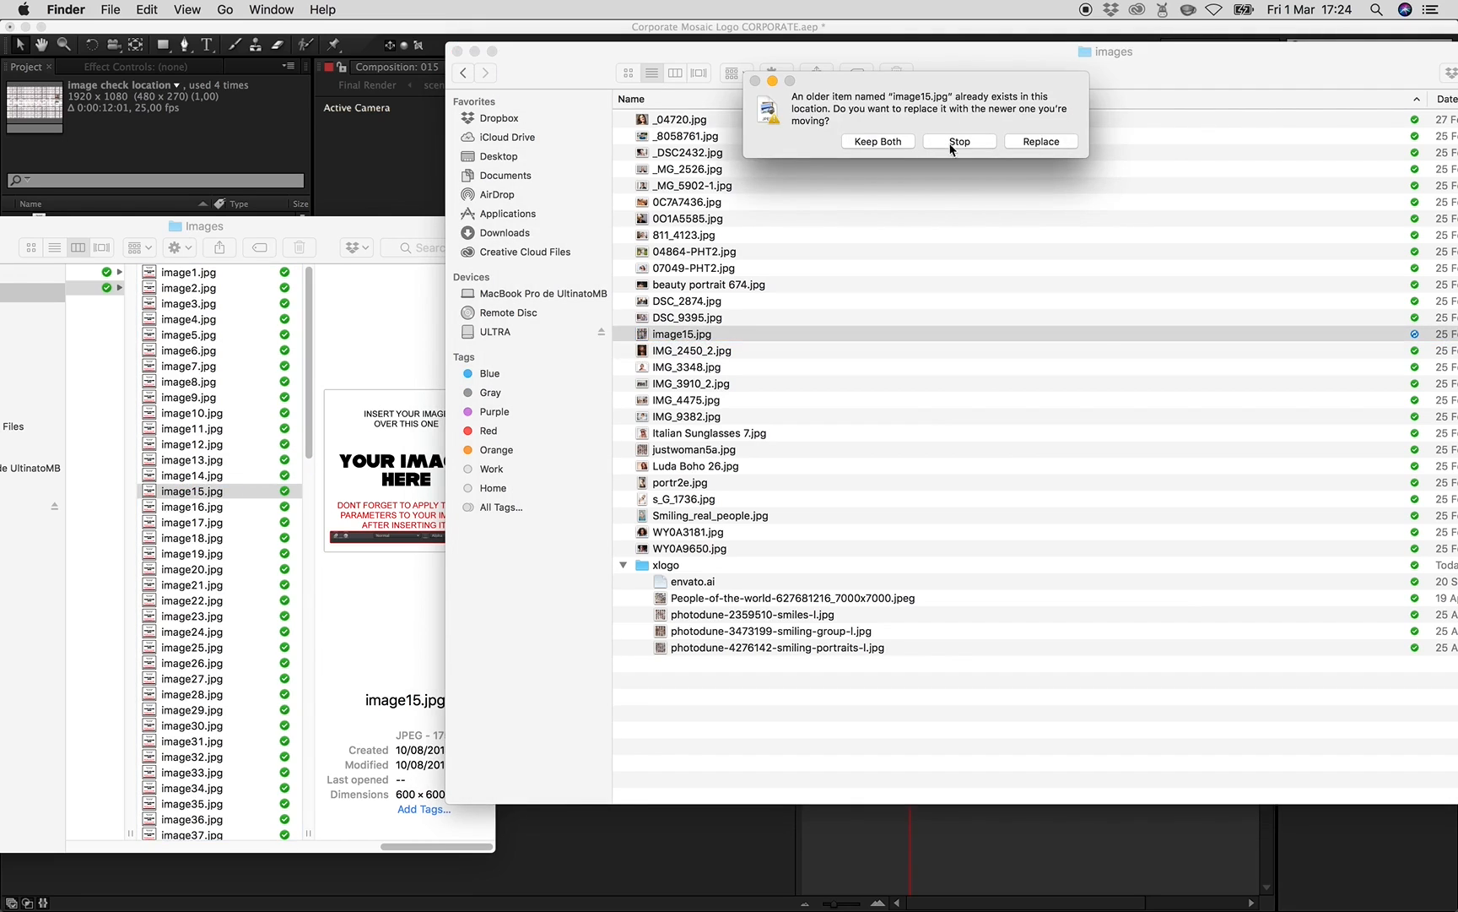
left_click(1043, 141)
- Reload the image15.jpg footage, then scale its layer in composition 015 up to about 106%
left_click(694, 827)
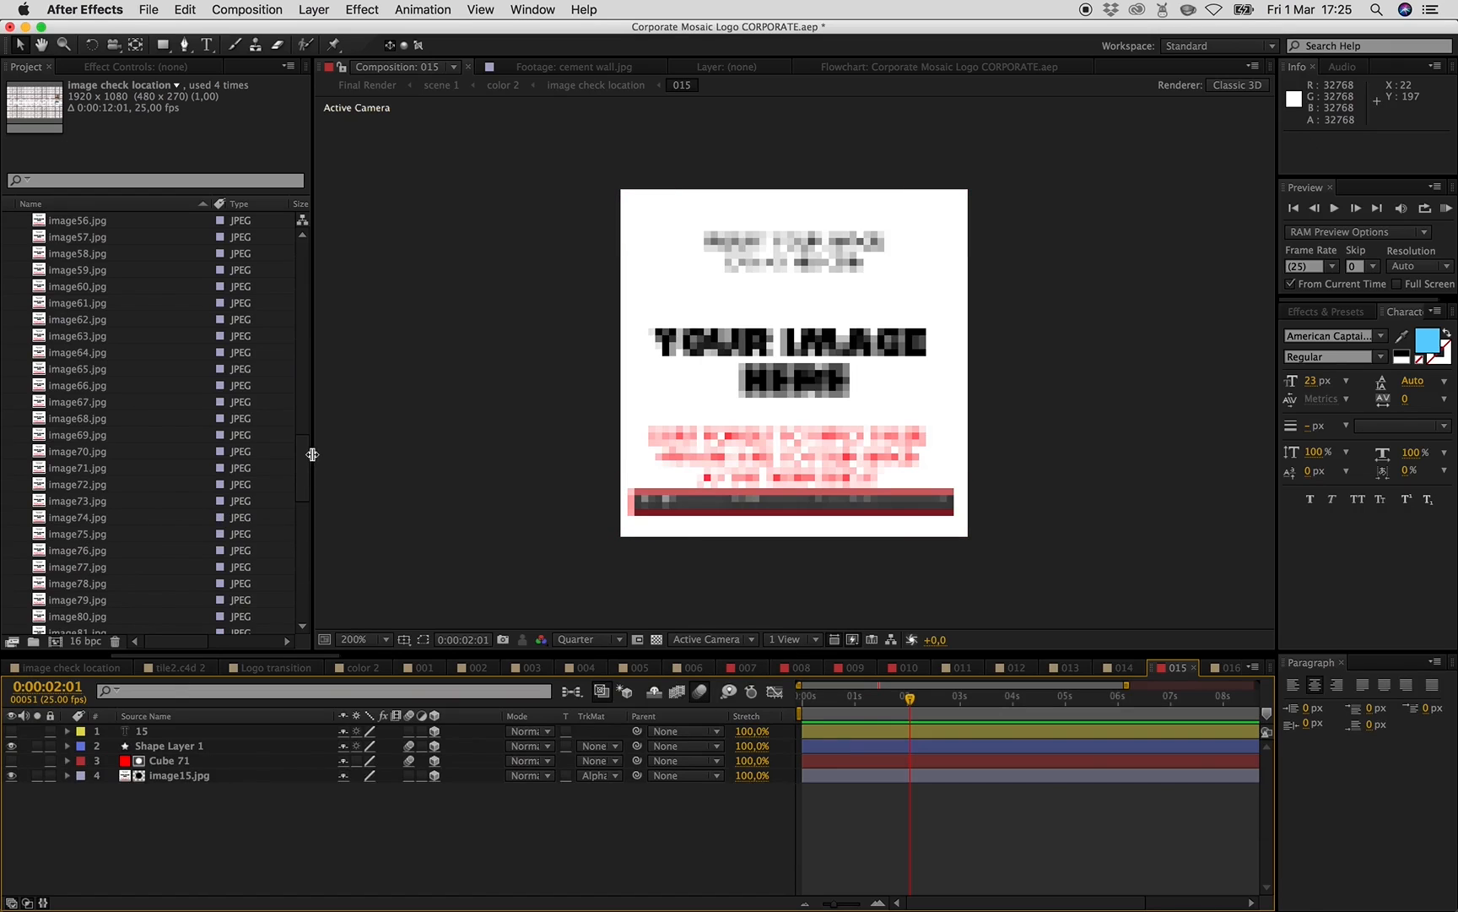
left_click_drag(304, 460, 296, 266)
scroll(99, 504, "down", 5)
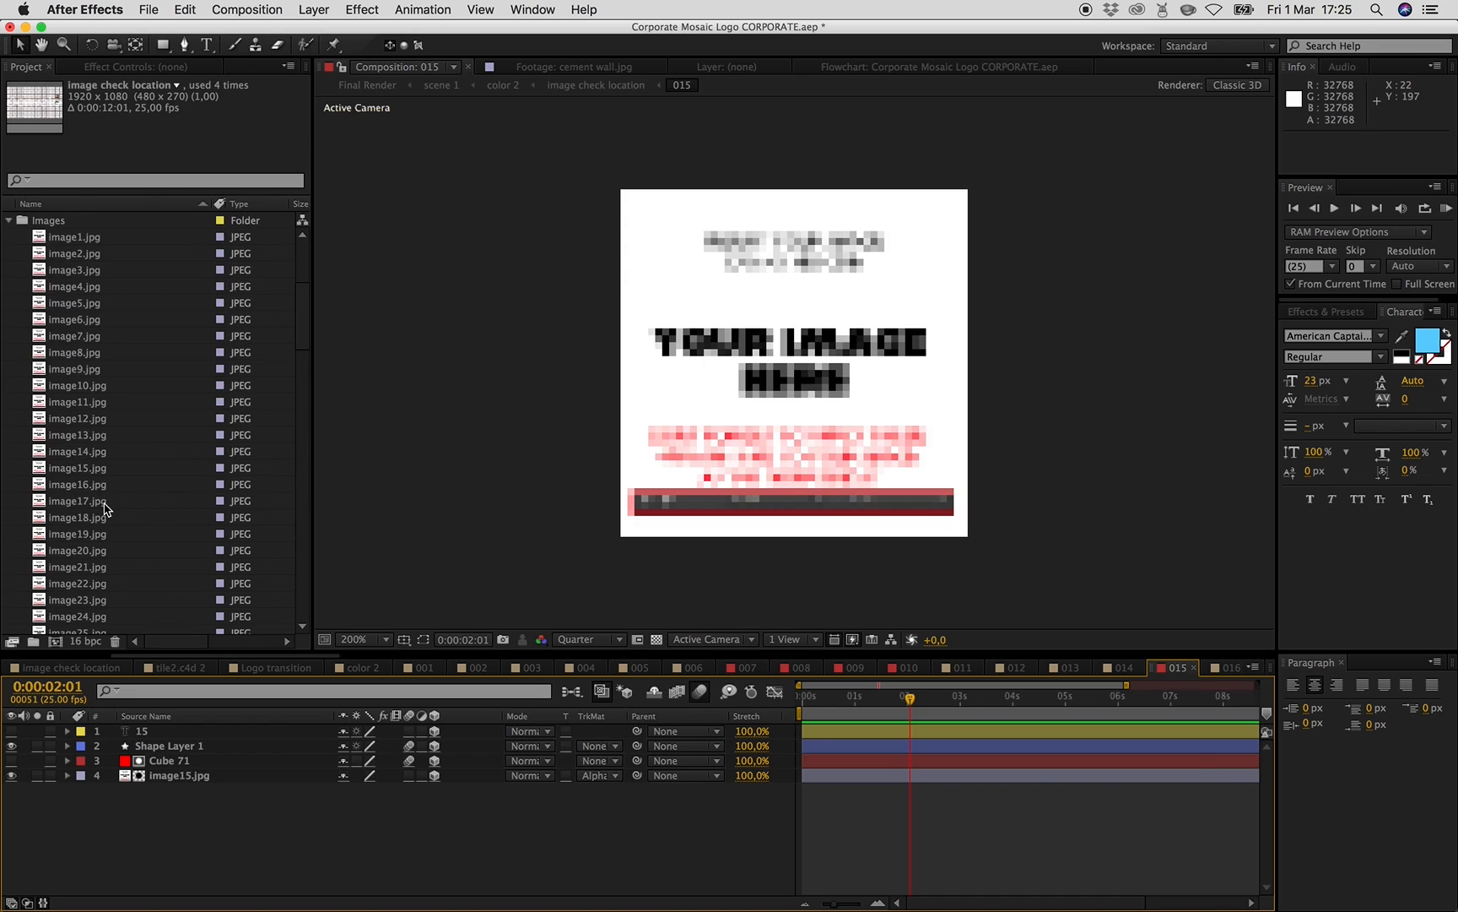
right_click(83, 472)
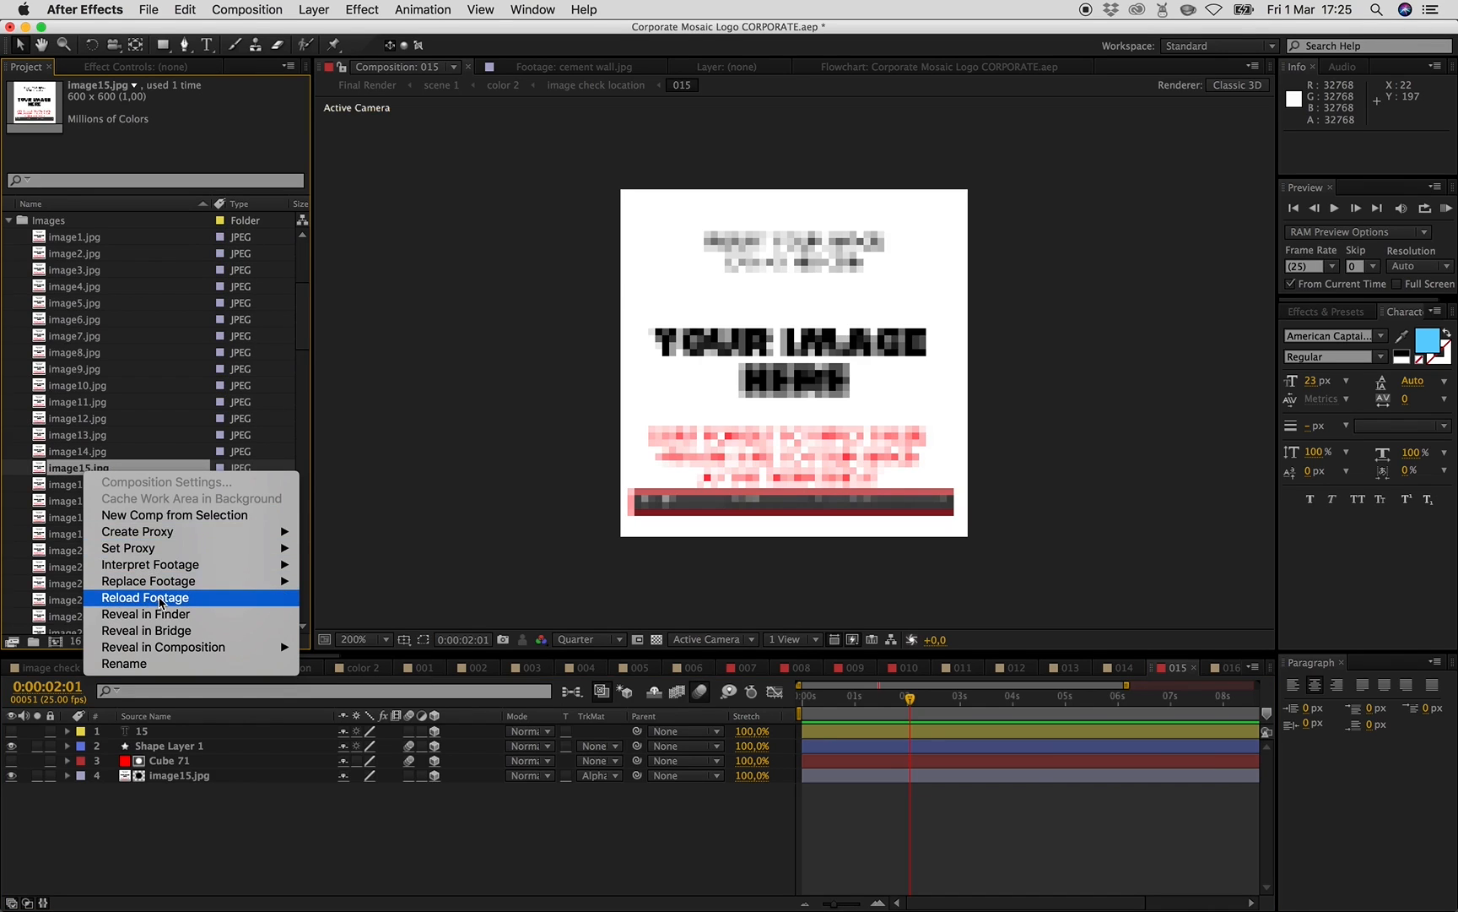
left_click(145, 597)
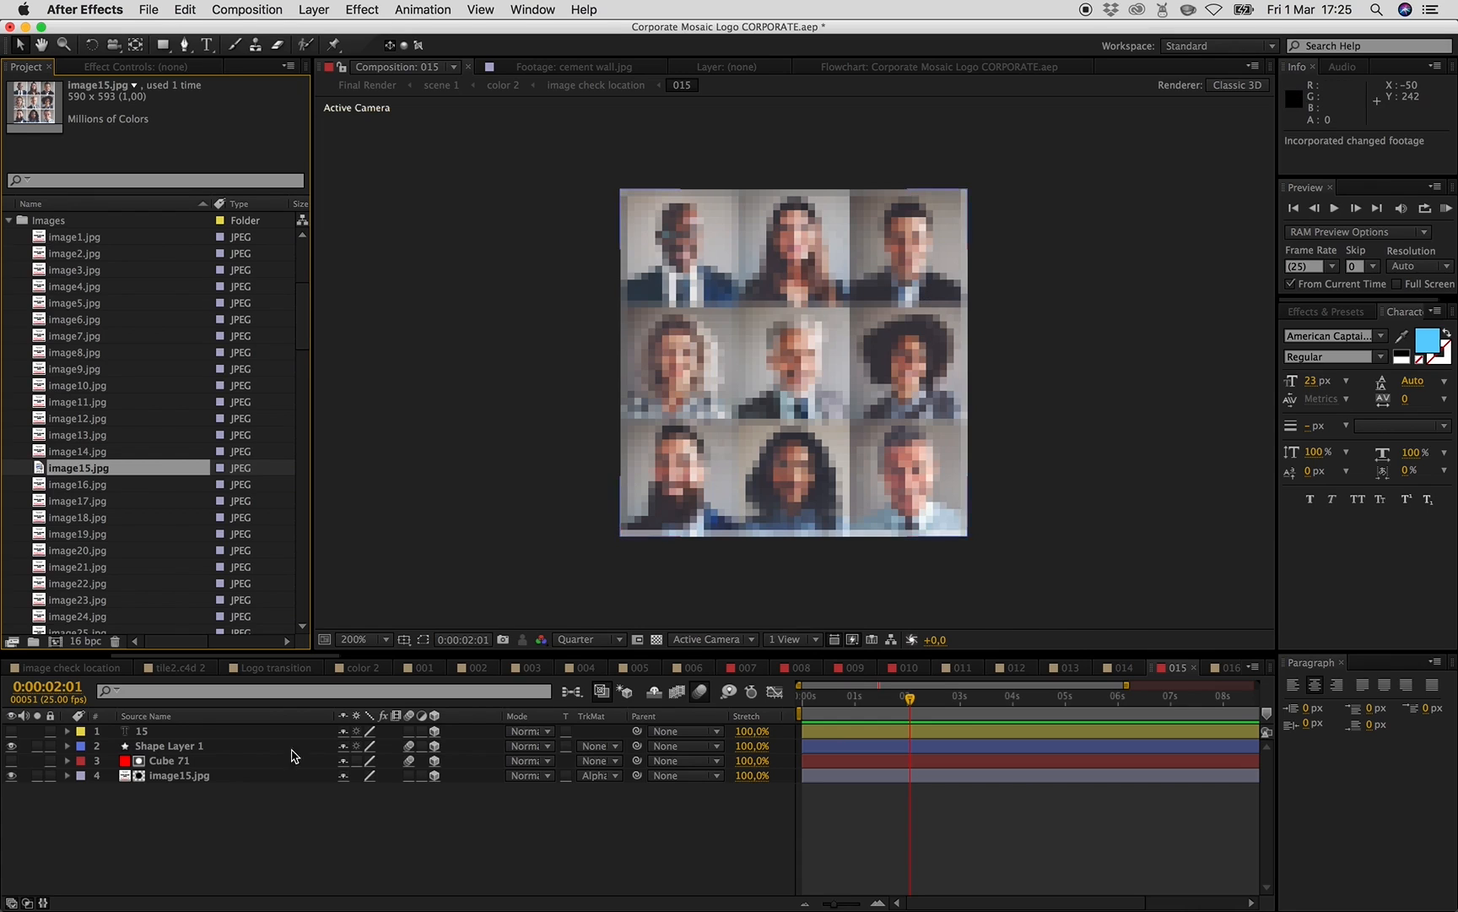
left_click(193, 776)
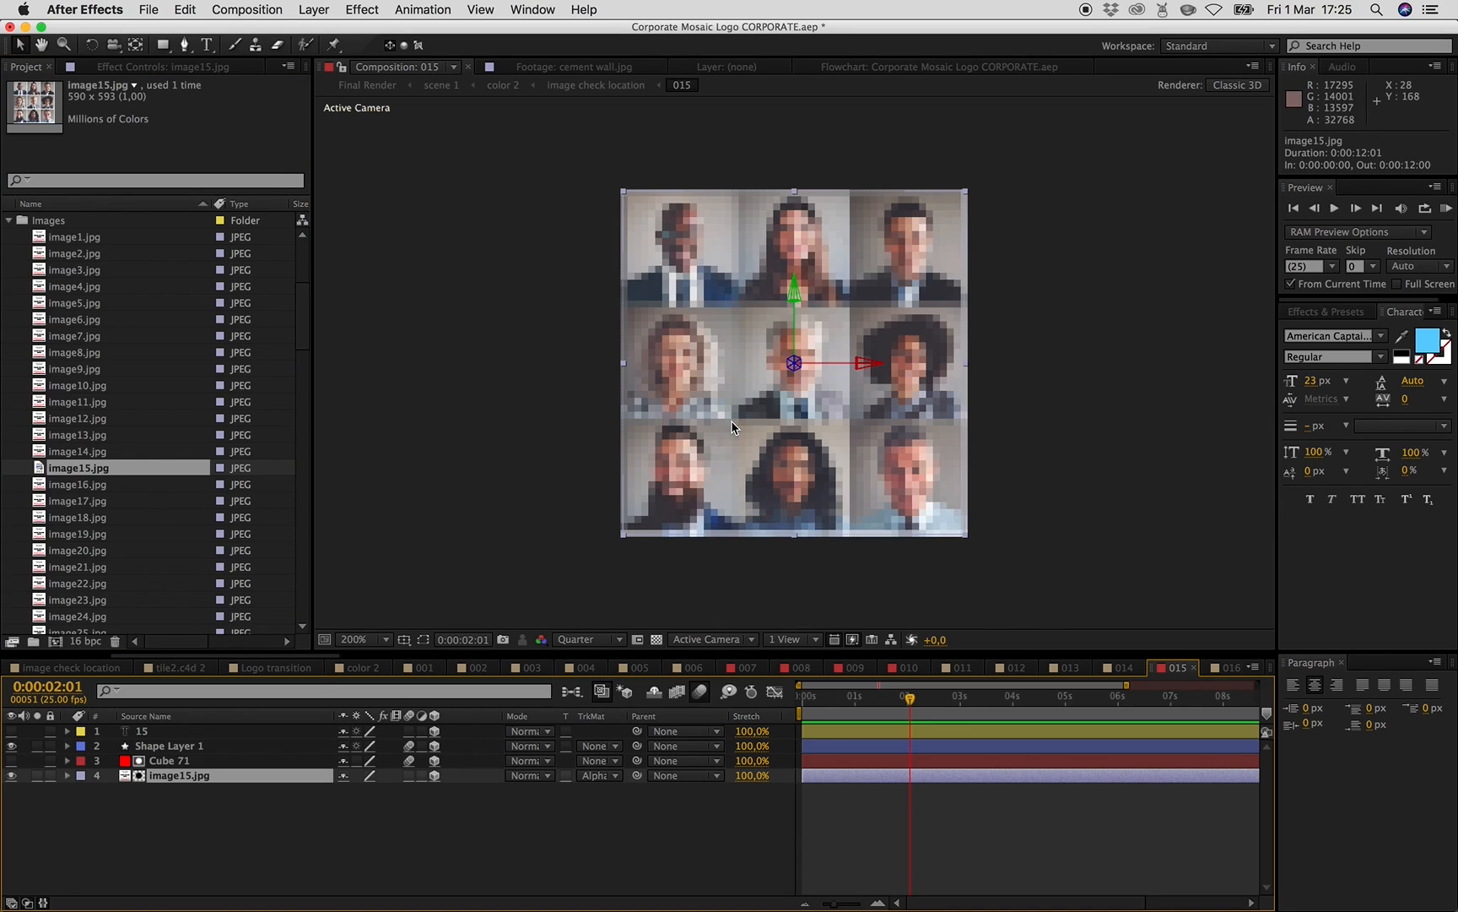
left_click_drag(966, 536, 1415, 873)
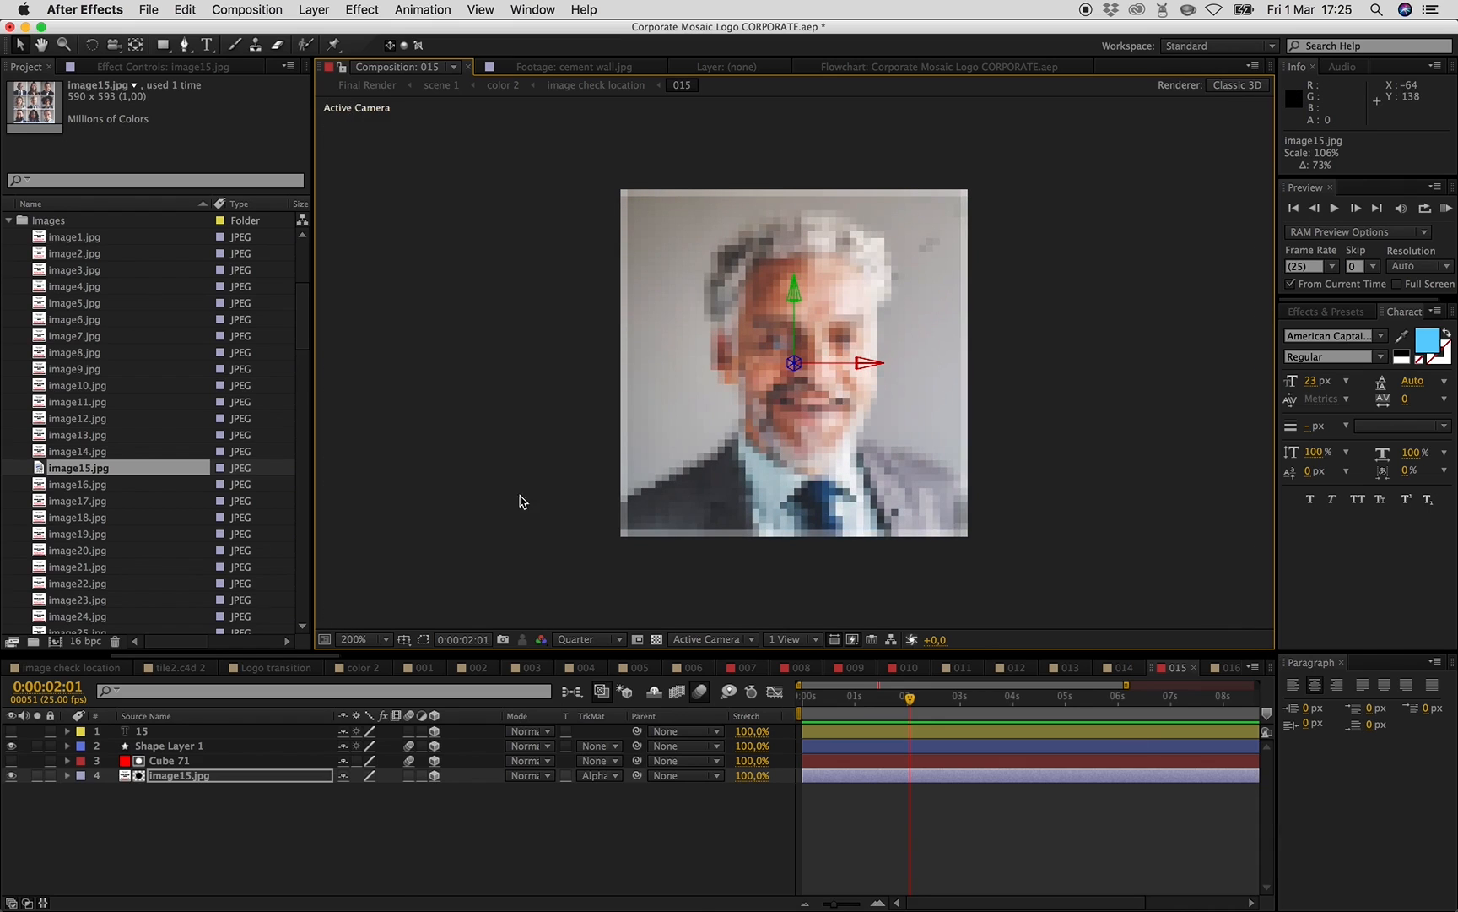
left_click(287, 848)
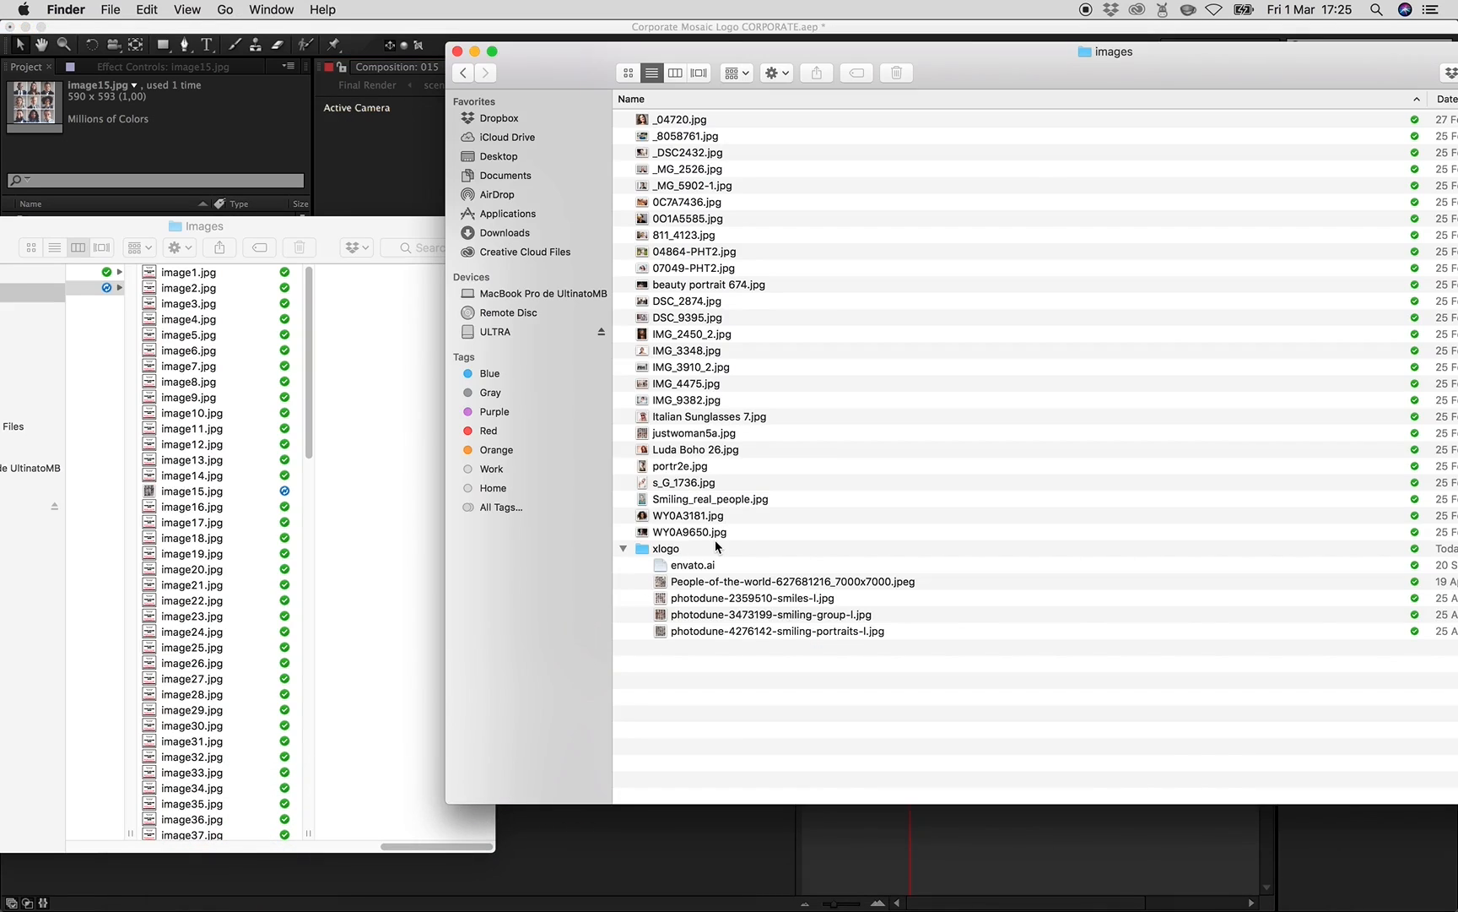
left_click(762, 119)
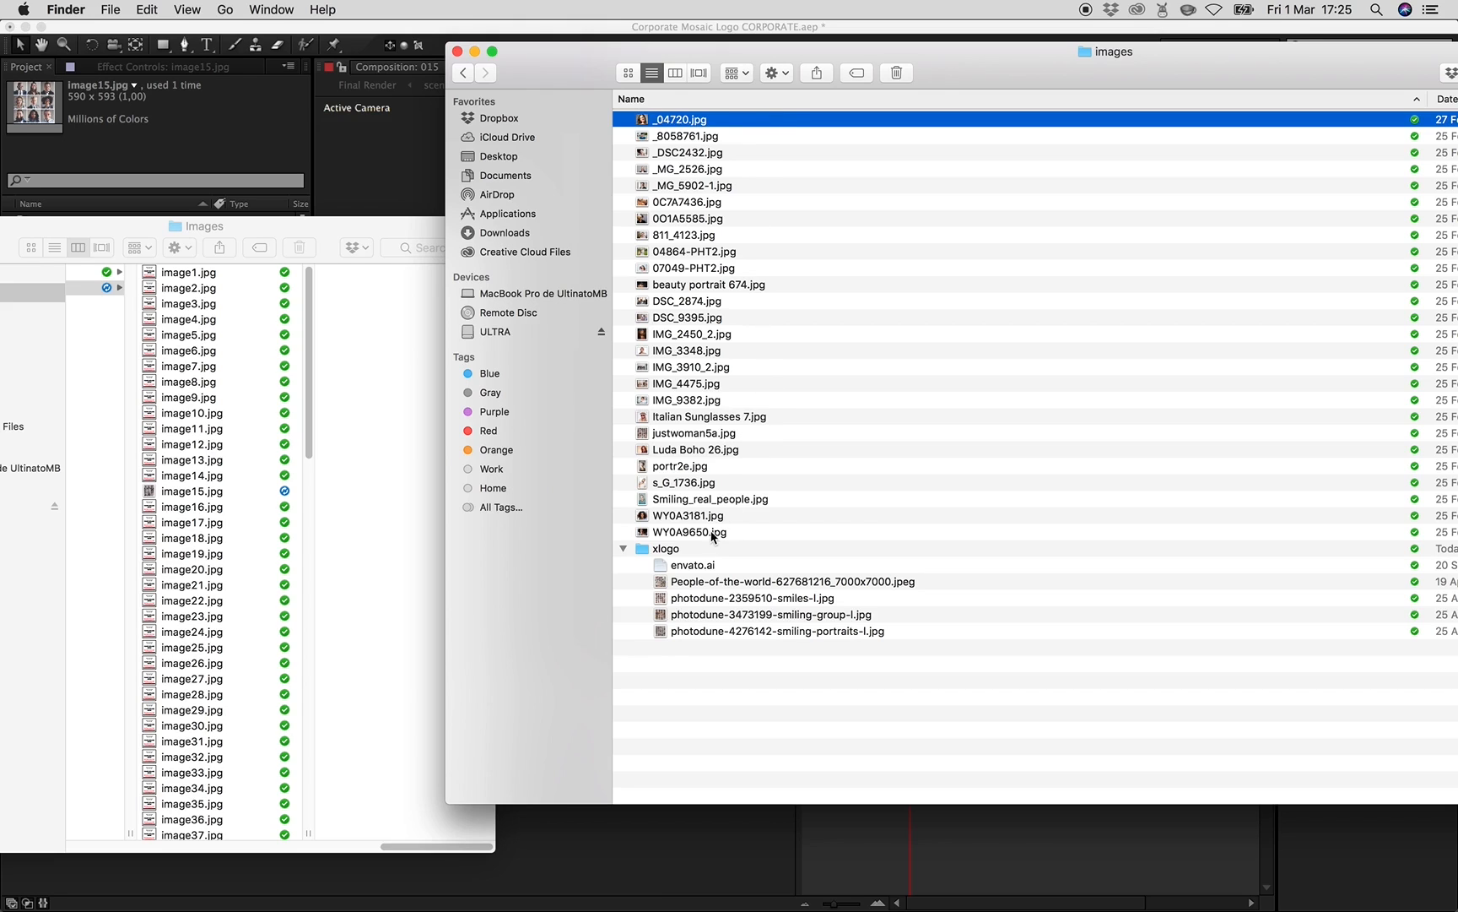
left_click(701, 533, "shift")
right_click(692, 368)
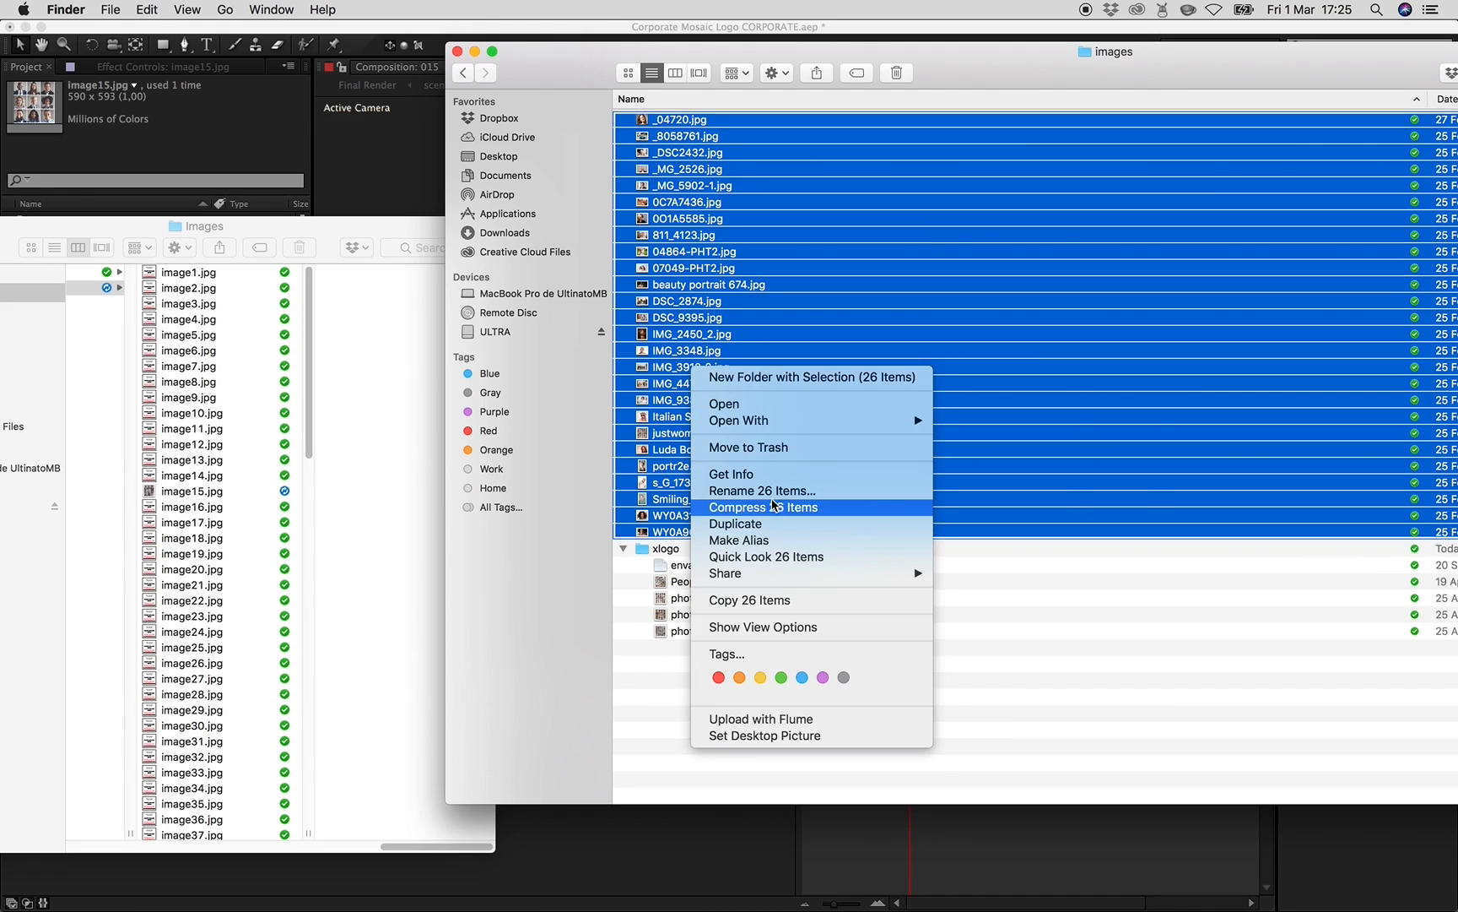
left_click(778, 492)
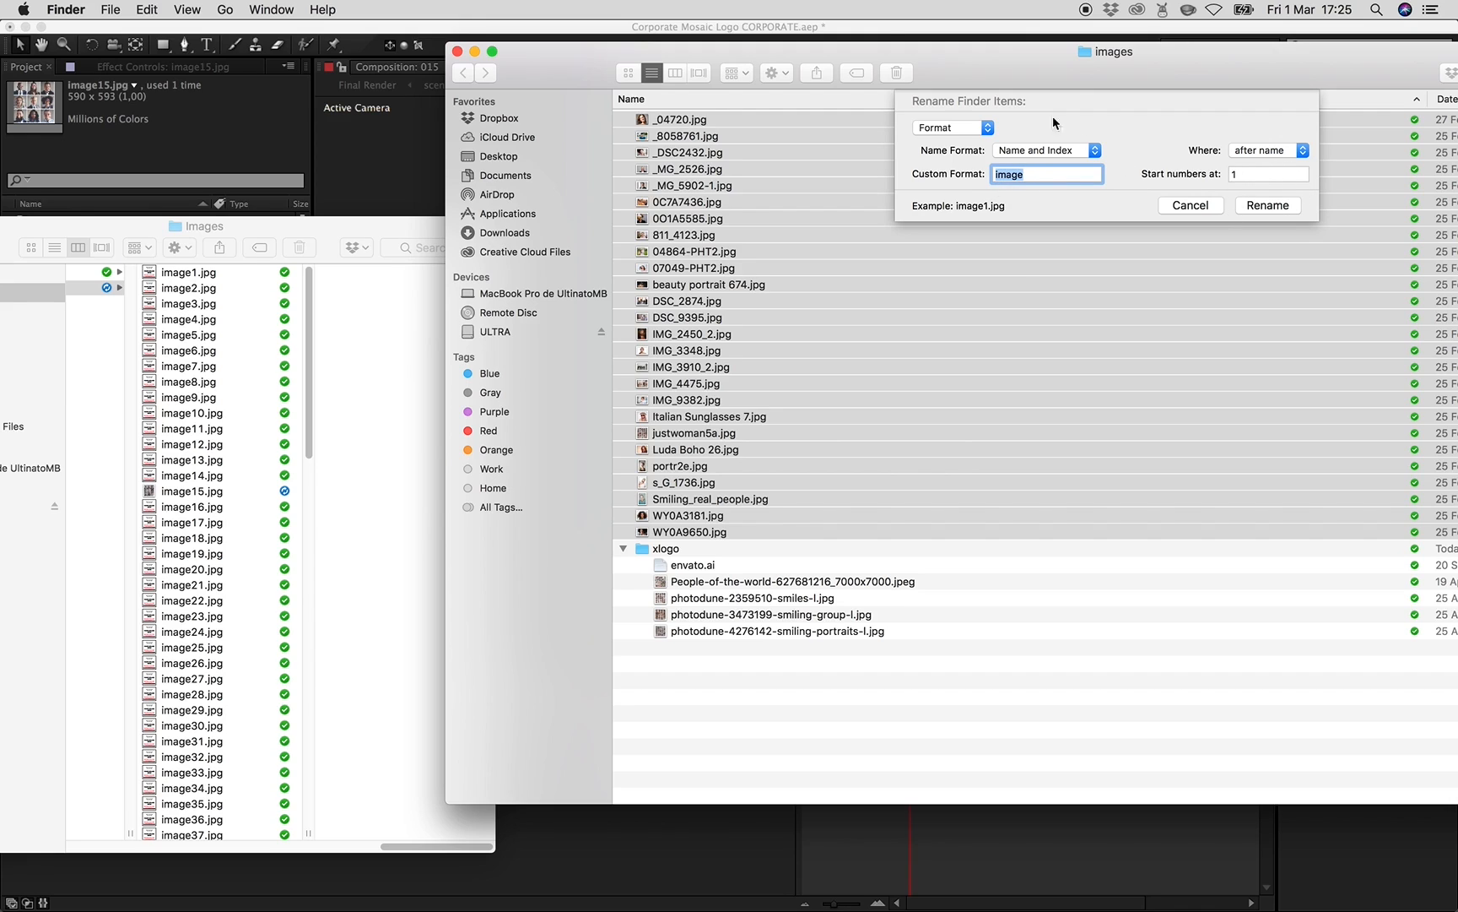
left_click(1186, 208)
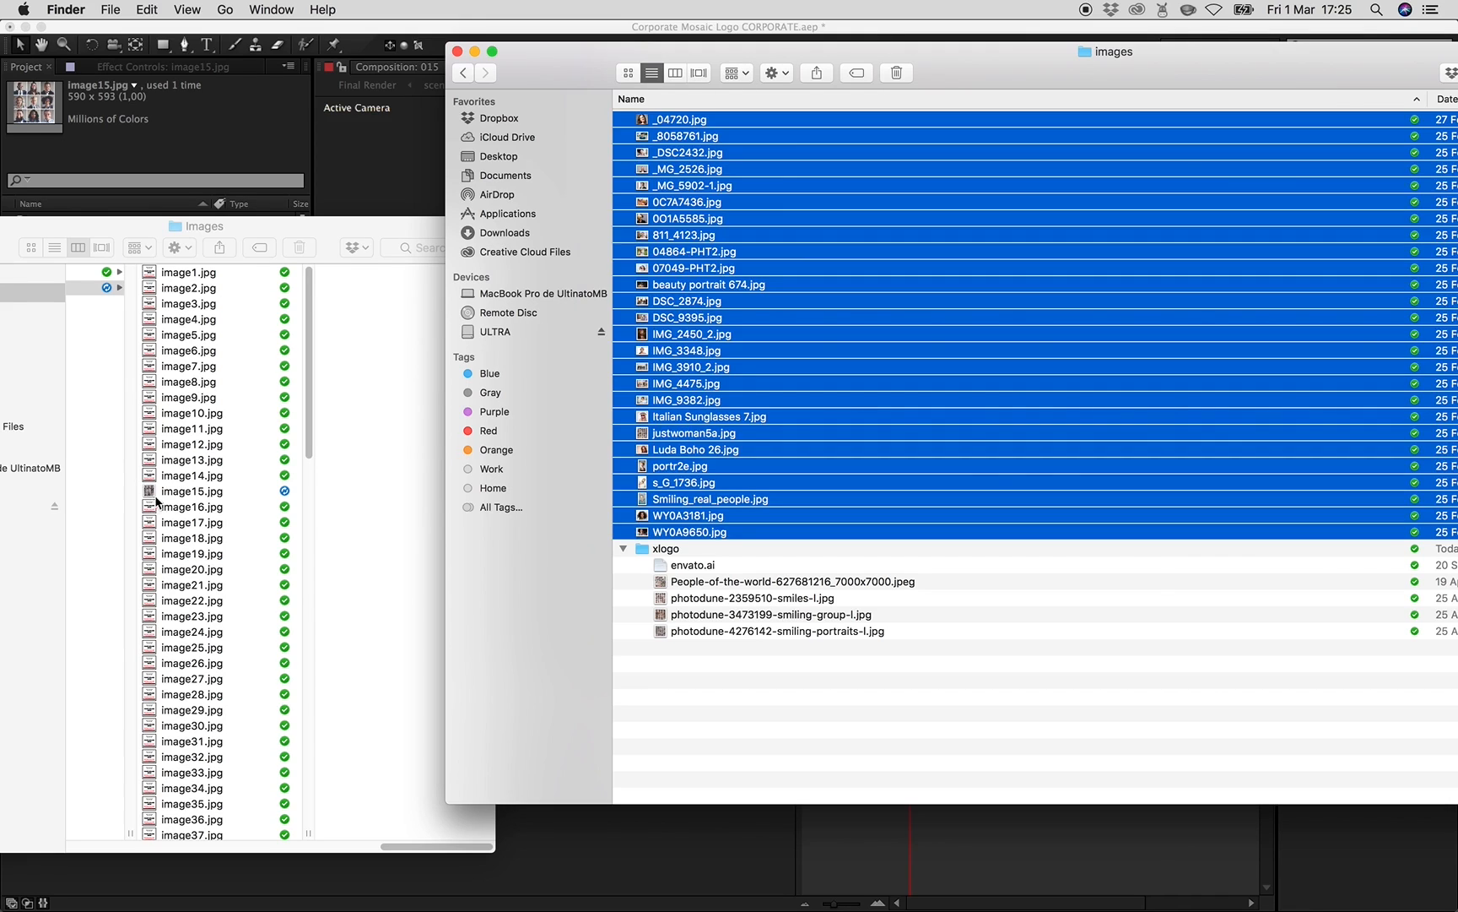
- Open composition 010 to check its placeholder image
left_click(276, 143)
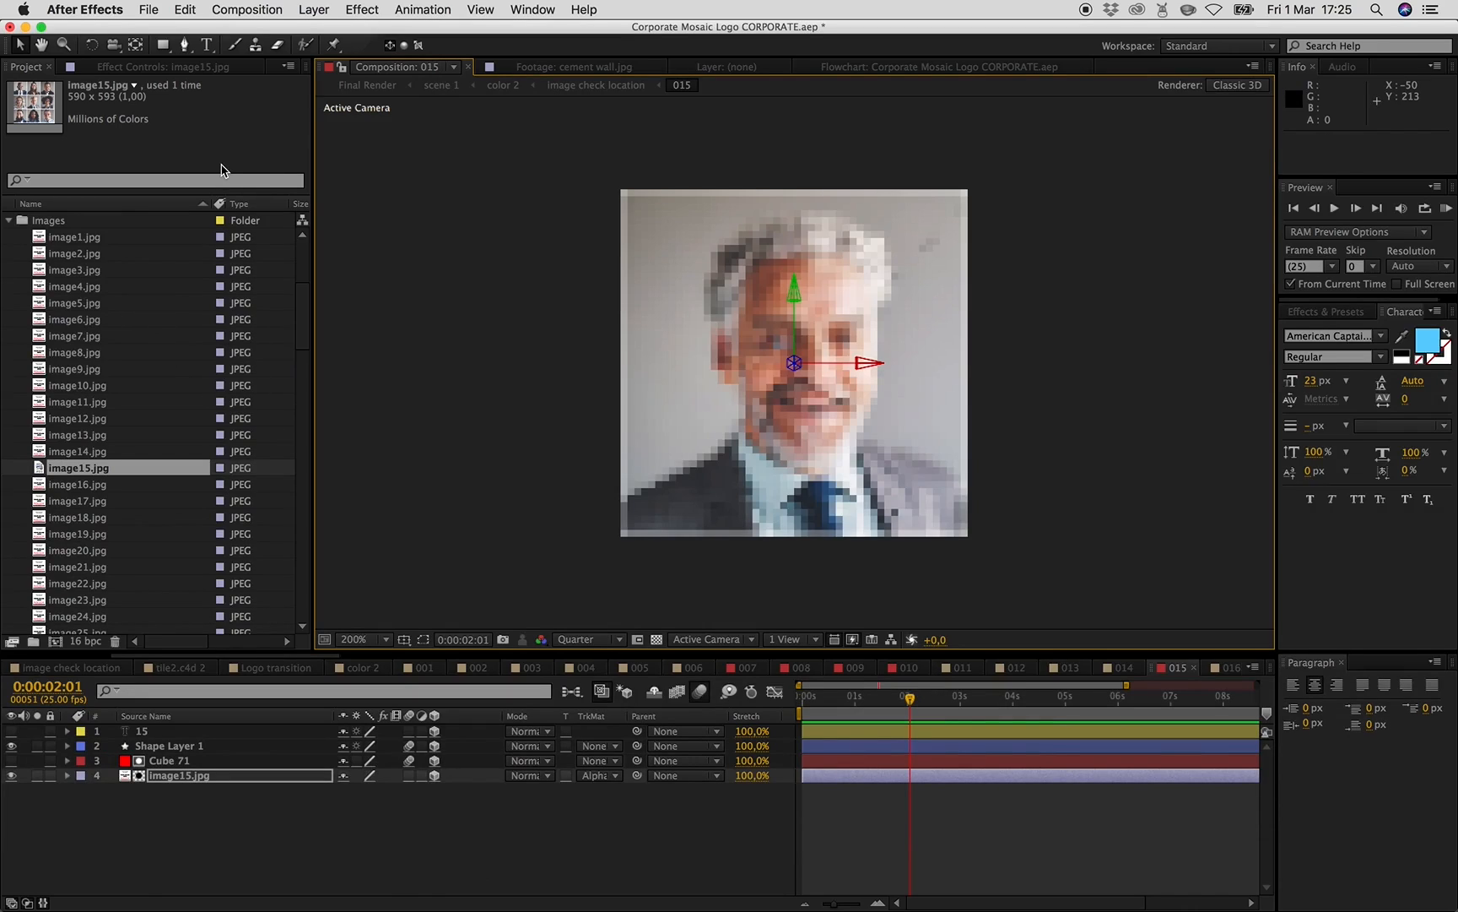
left_click(147, 10)
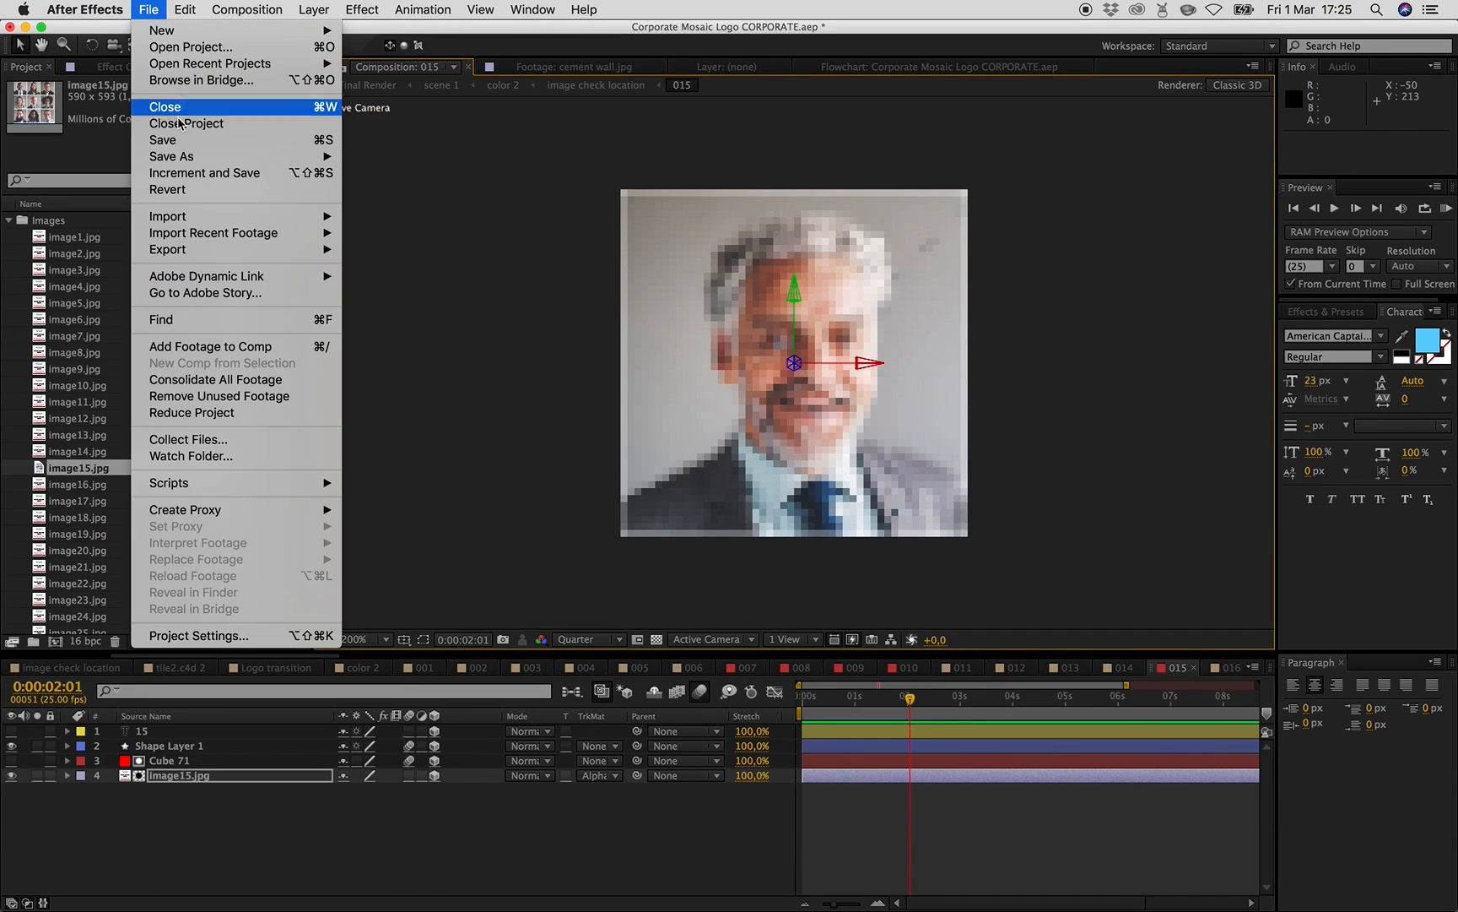
left_click(159, 6)
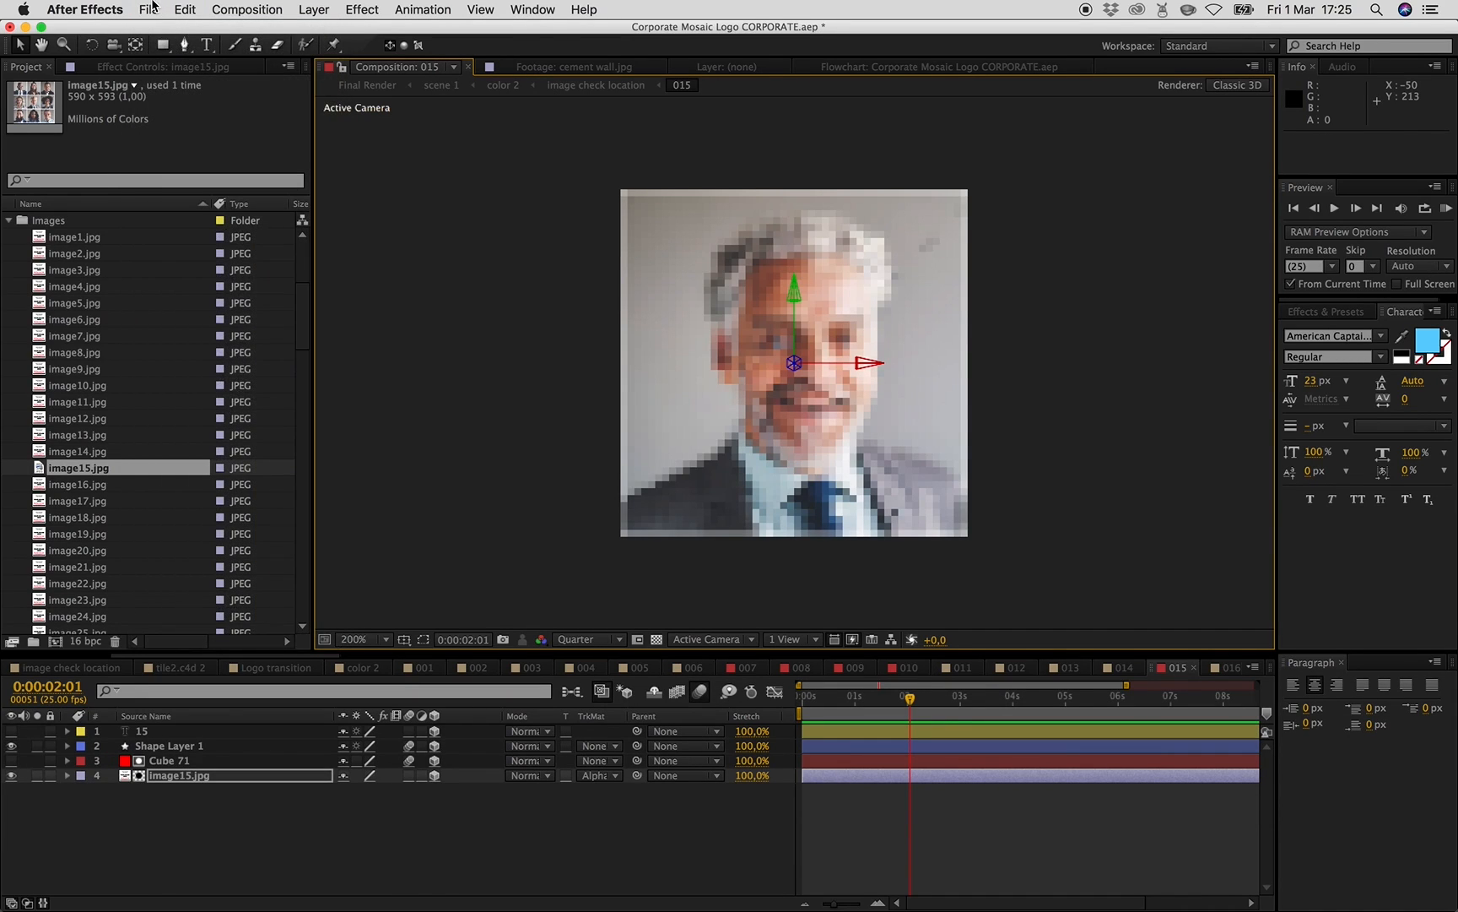
left_click(151, 8)
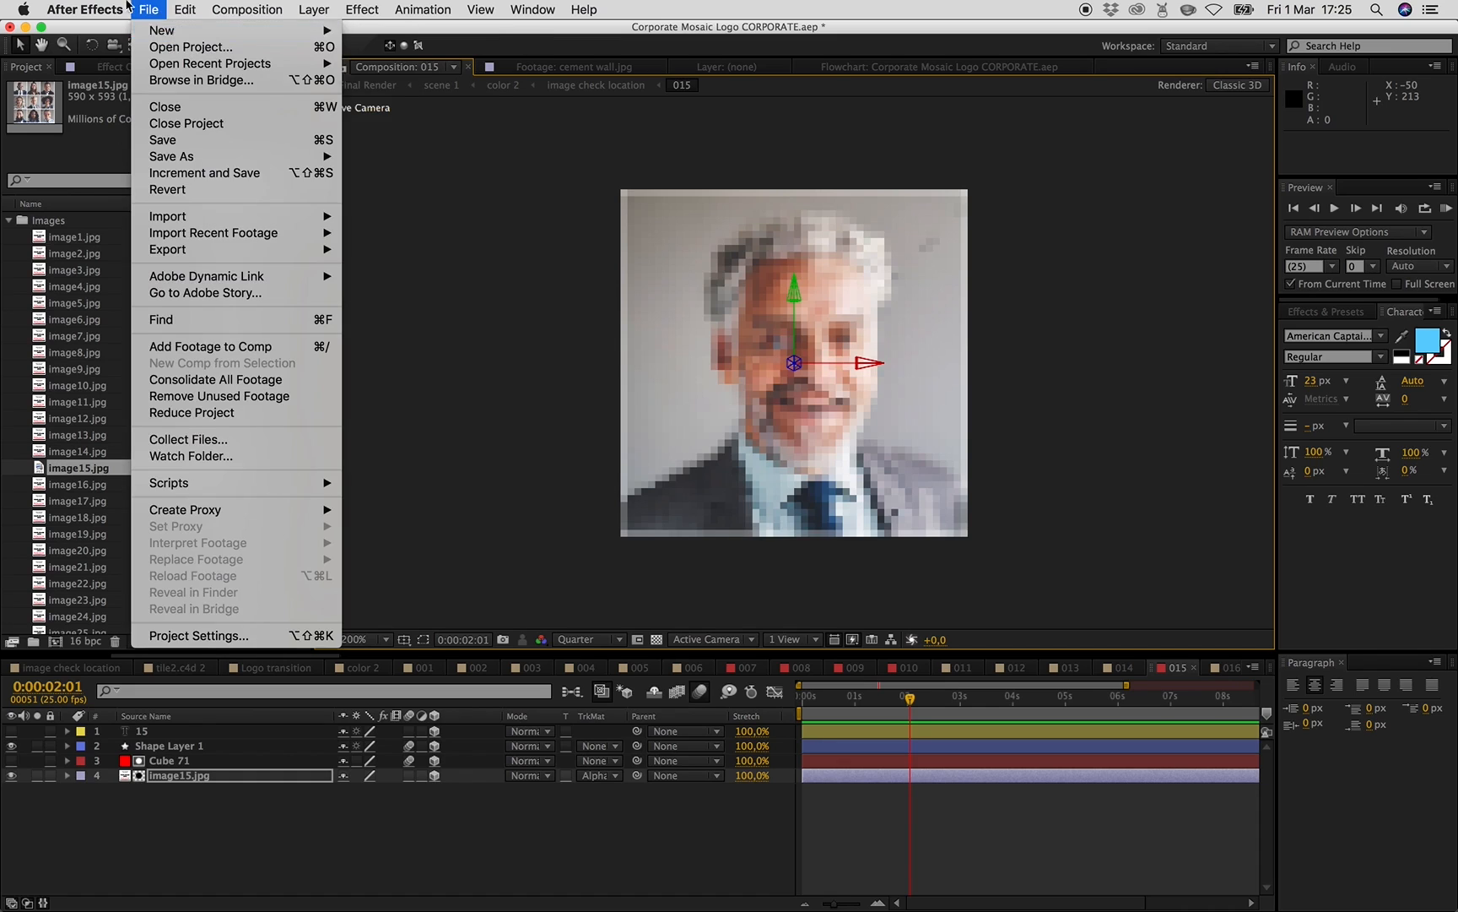
left_click(436, 433)
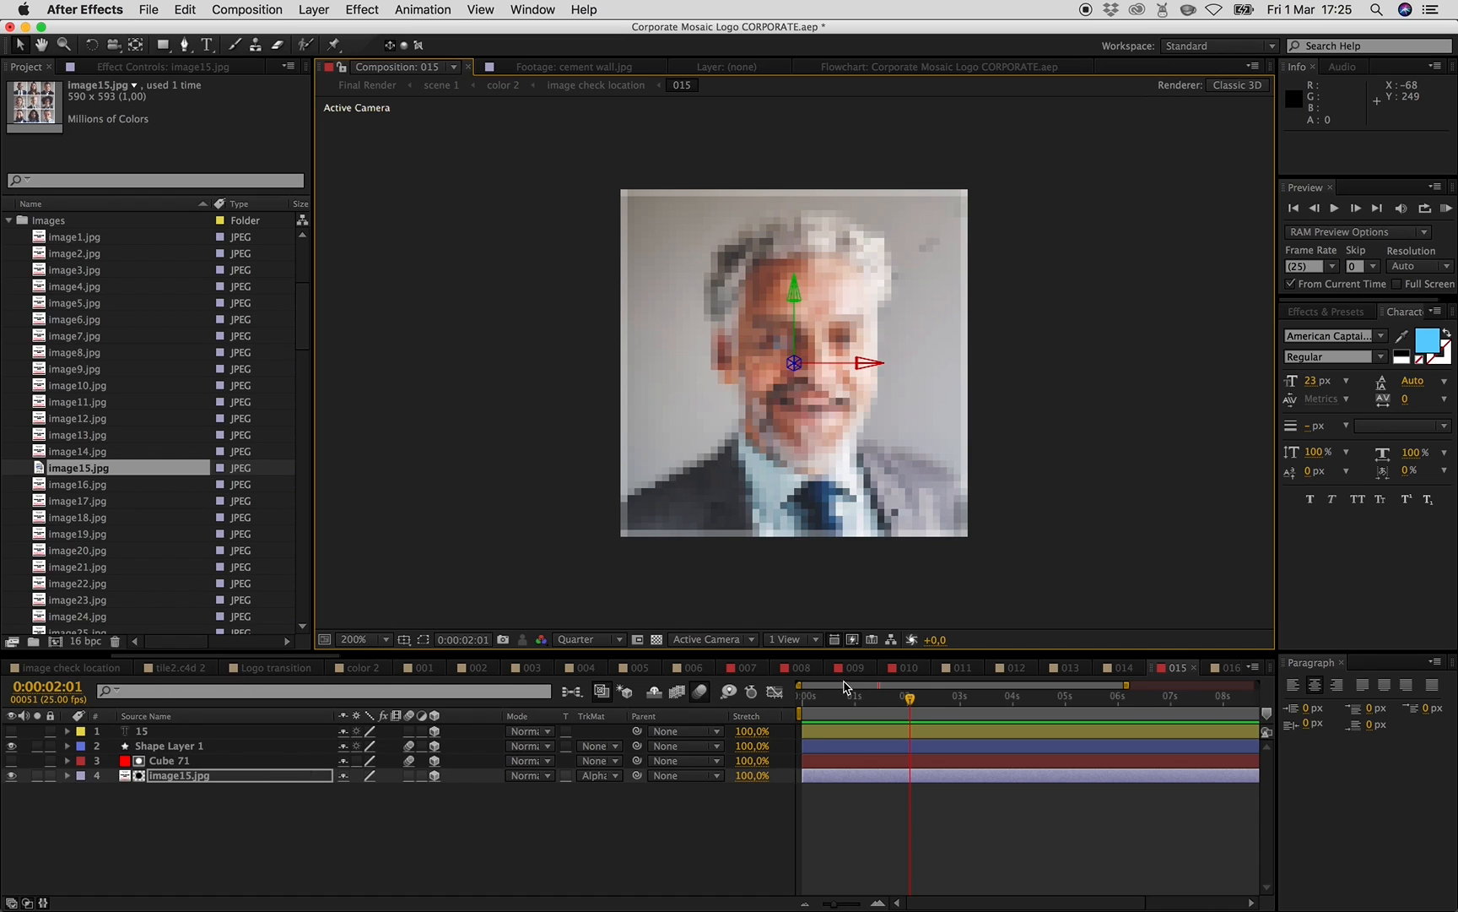
left_click(903, 669)
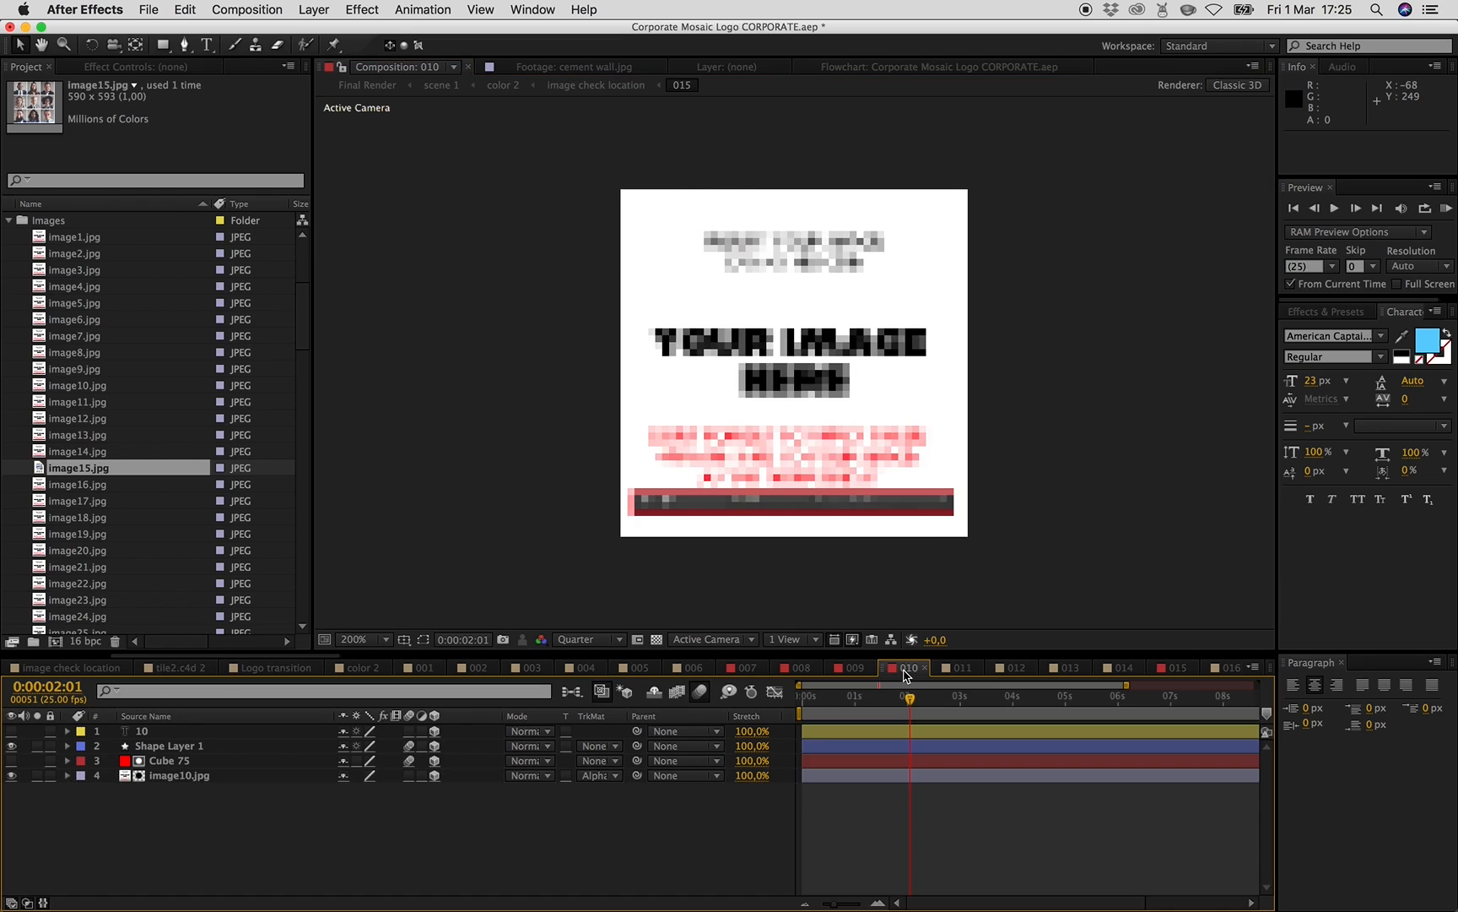
- Scale the image10.jpg layer in composition 010 up slightly, by about 1%
left_click(195, 775)
mouse_move(968, 537)
left_mouse_down()
mouse_move(998, 562)
mouse_move(977, 545)
left_mouse_up()
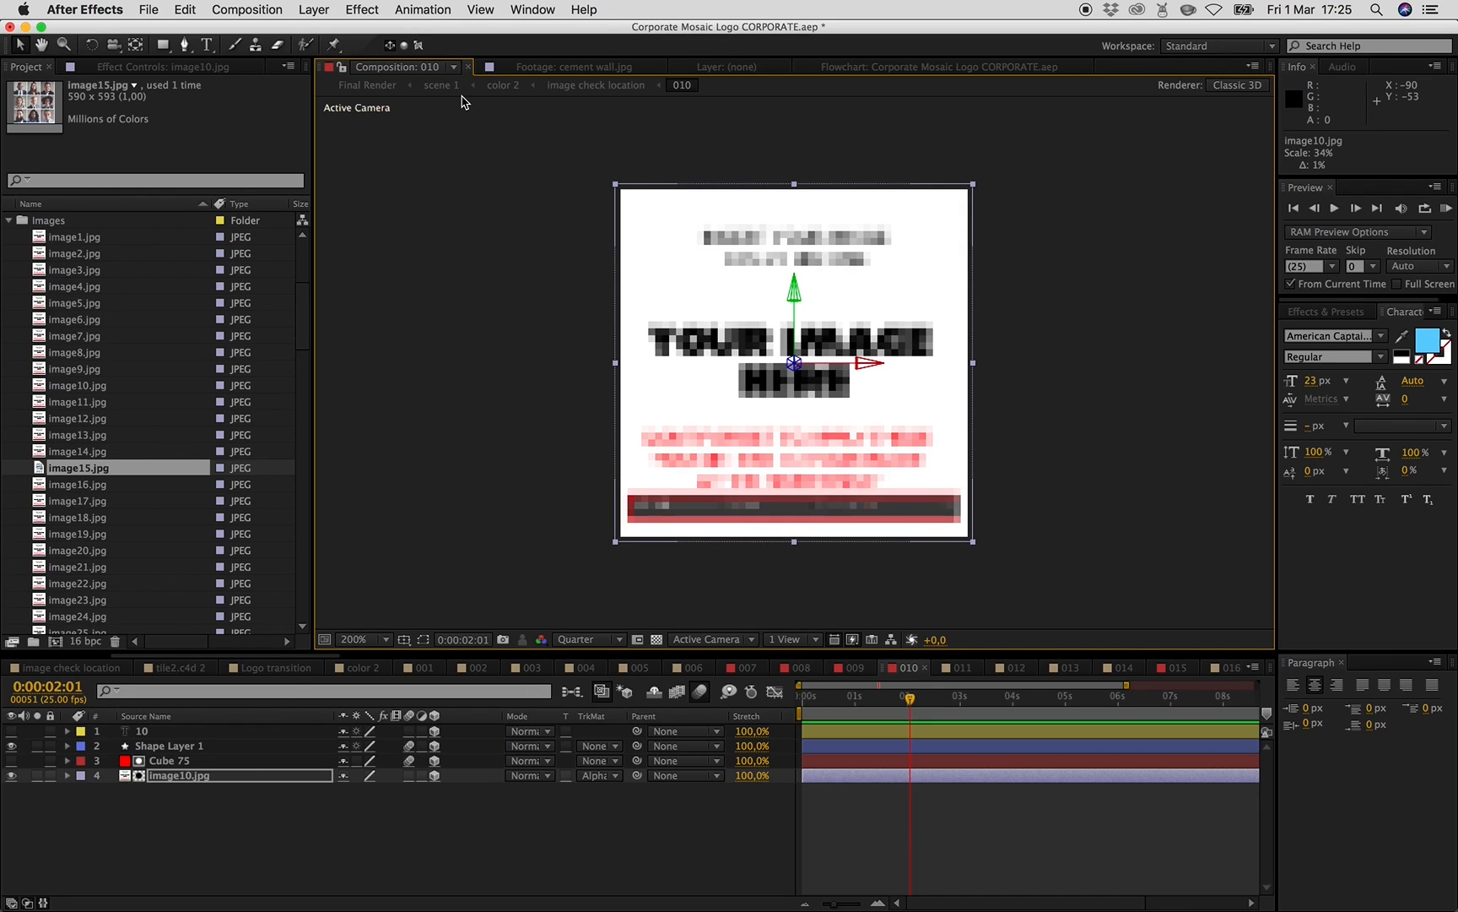
- Open the image check location composition and lock its two LOGO layers
left_click(8, 221)
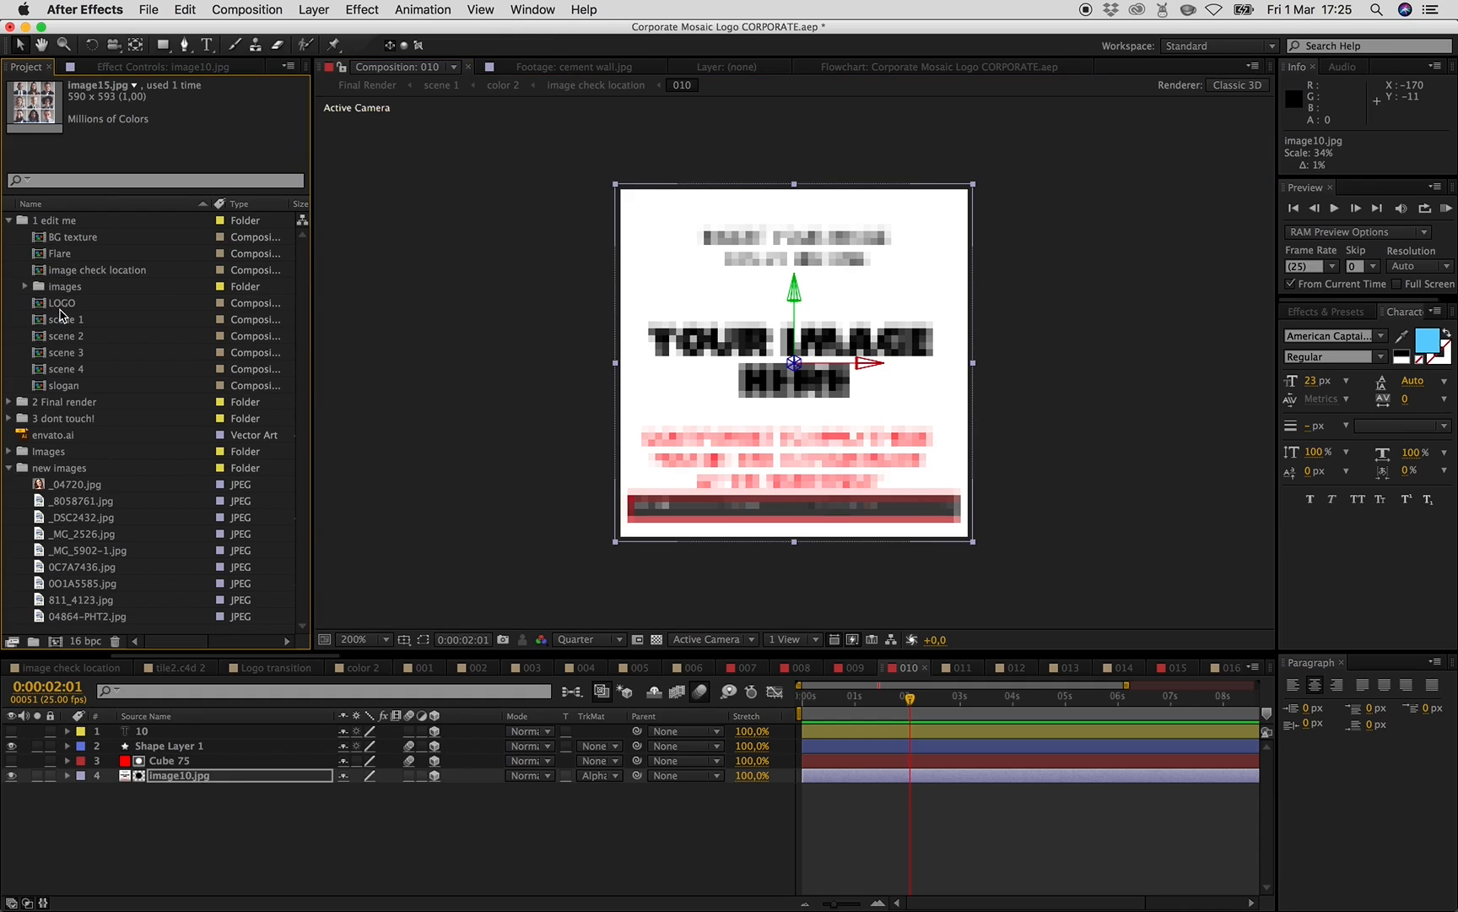
double_click(87, 271)
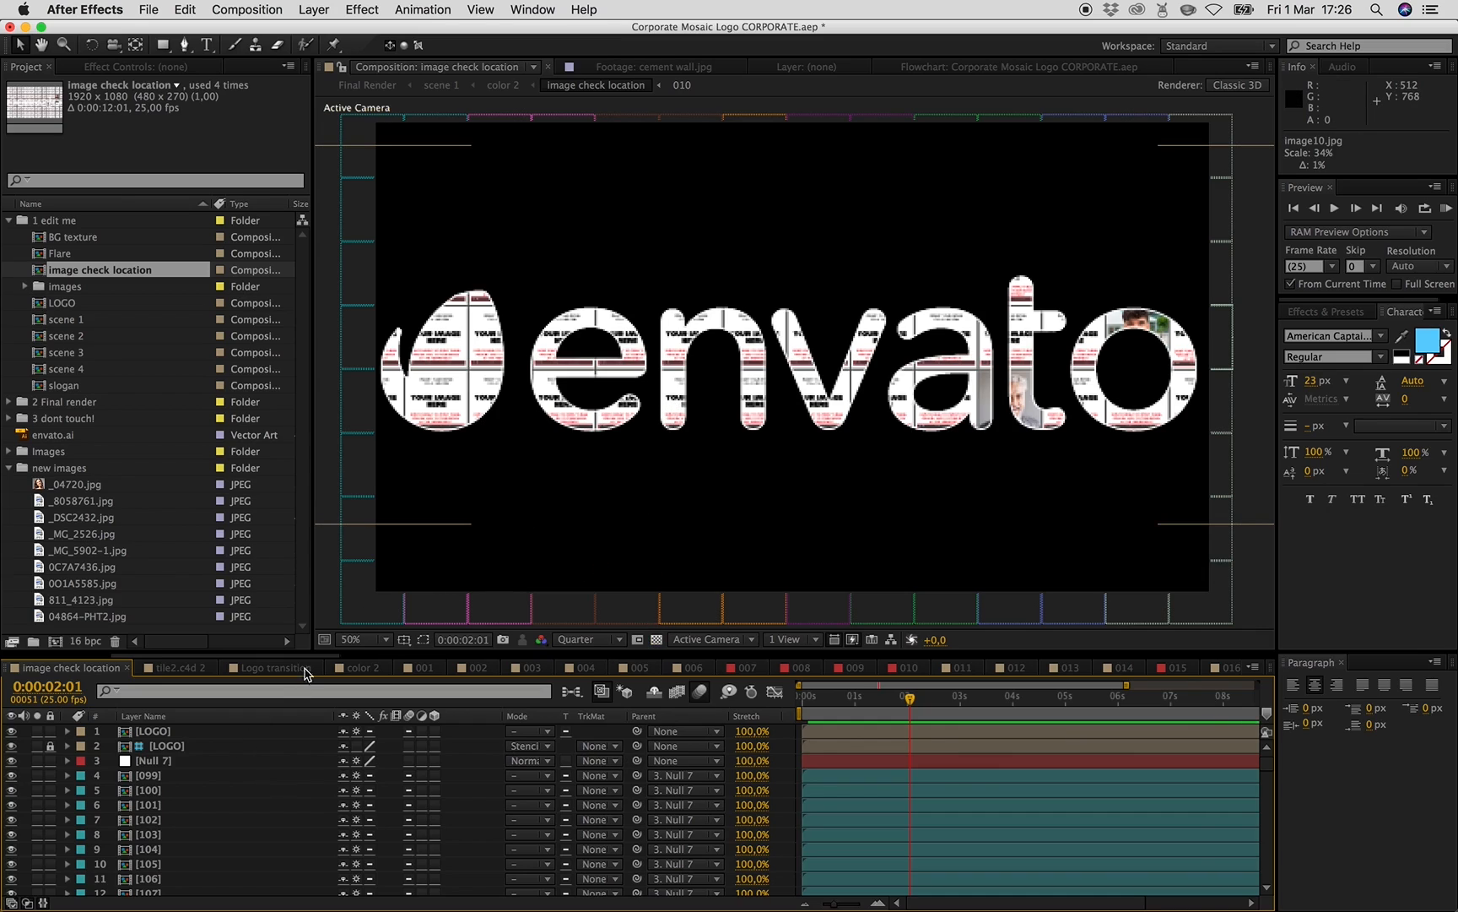
left_click(680, 401)
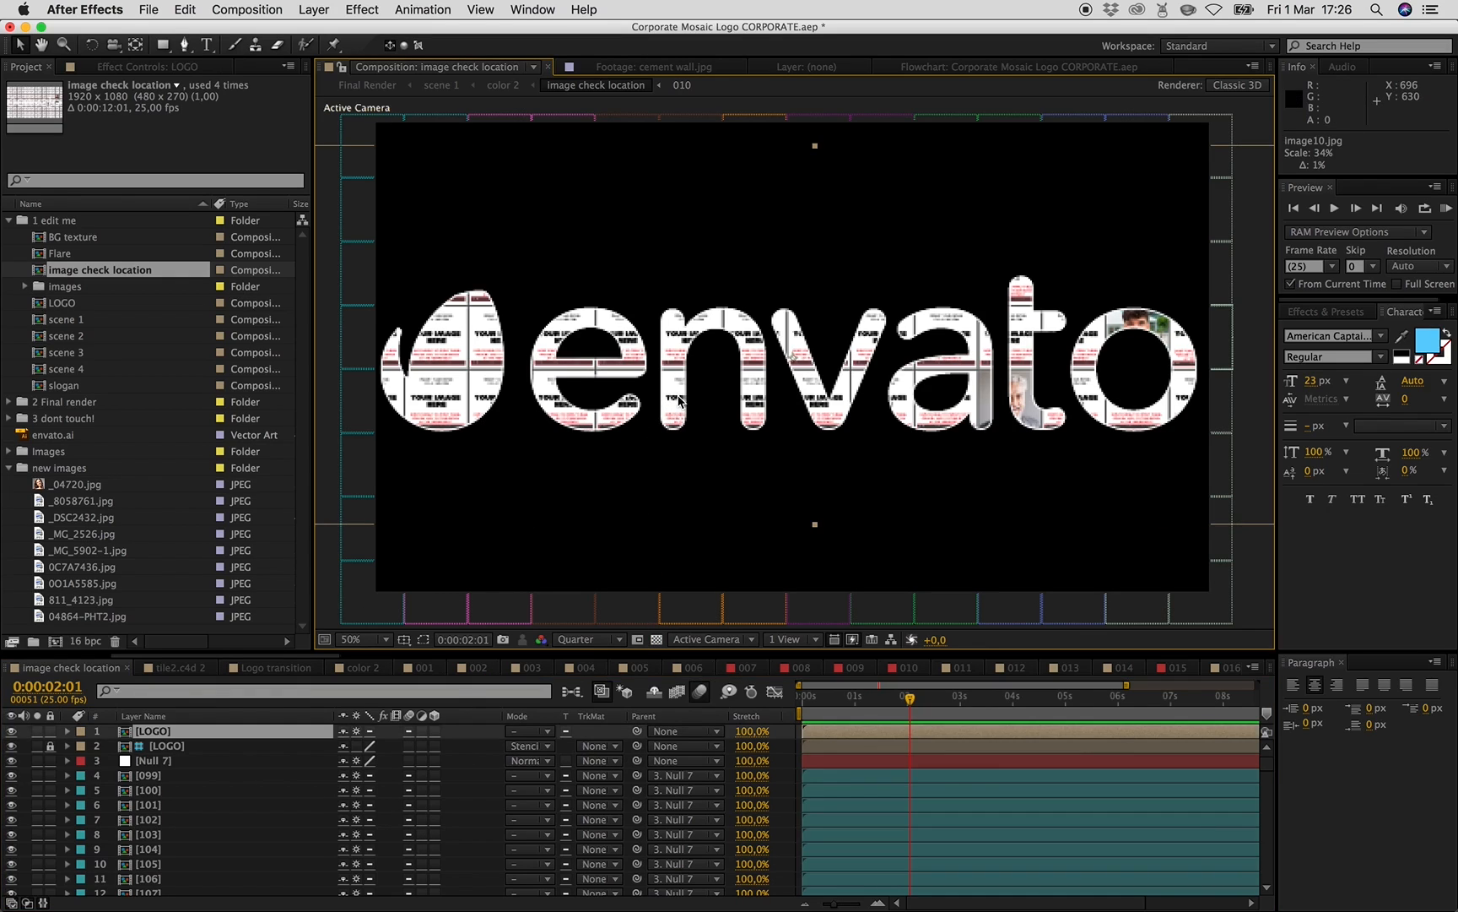
left_click_drag(50, 733, 51, 746)
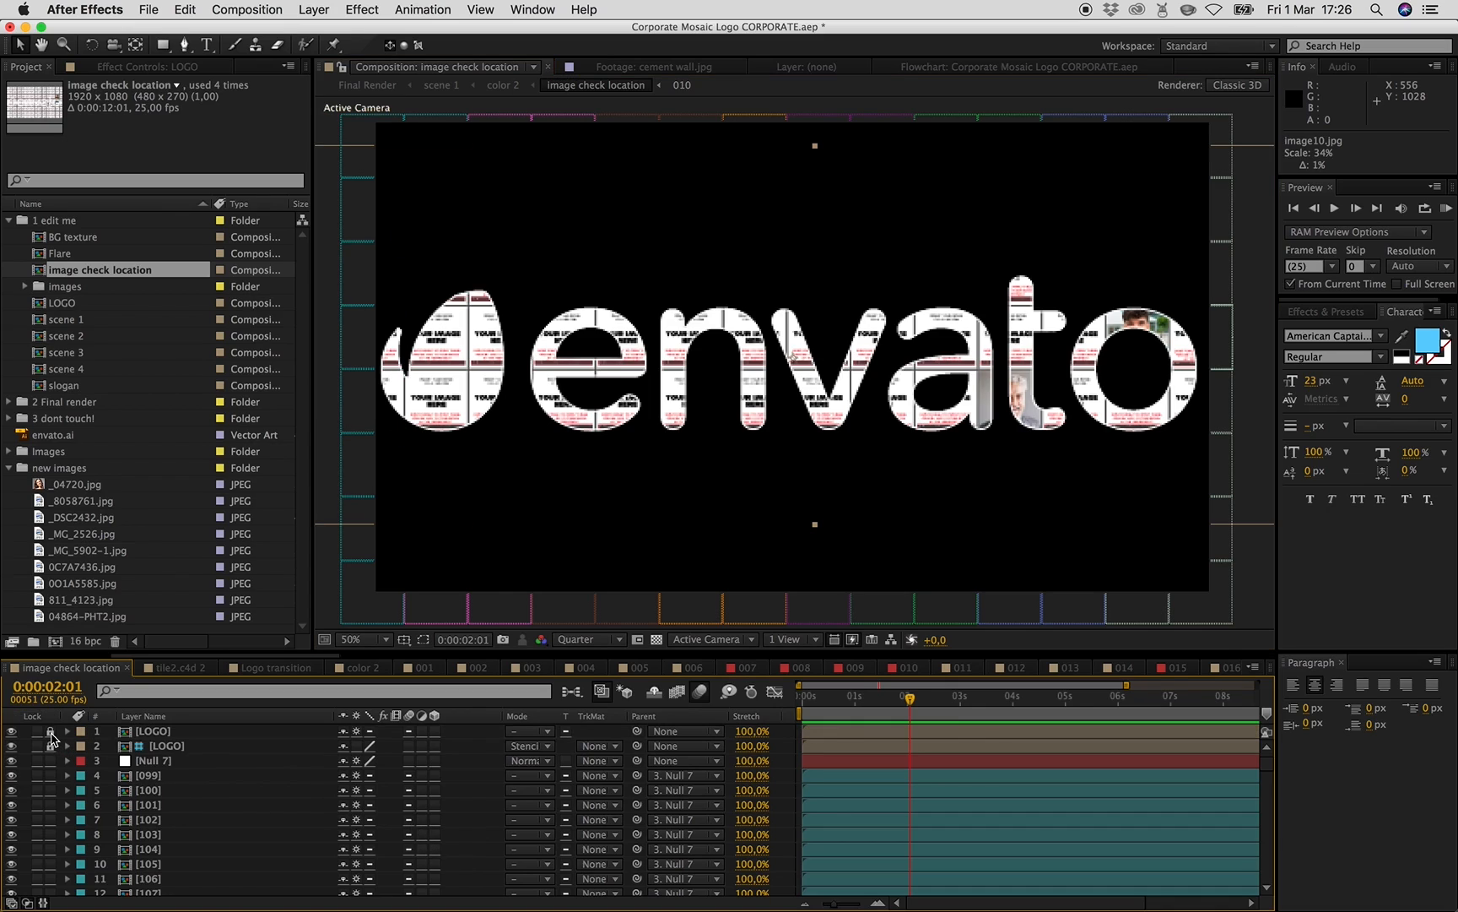
- Open composition 059 from its mosaic tile and nudge the image59.jpg layer slightly downward
double_click(685, 417)
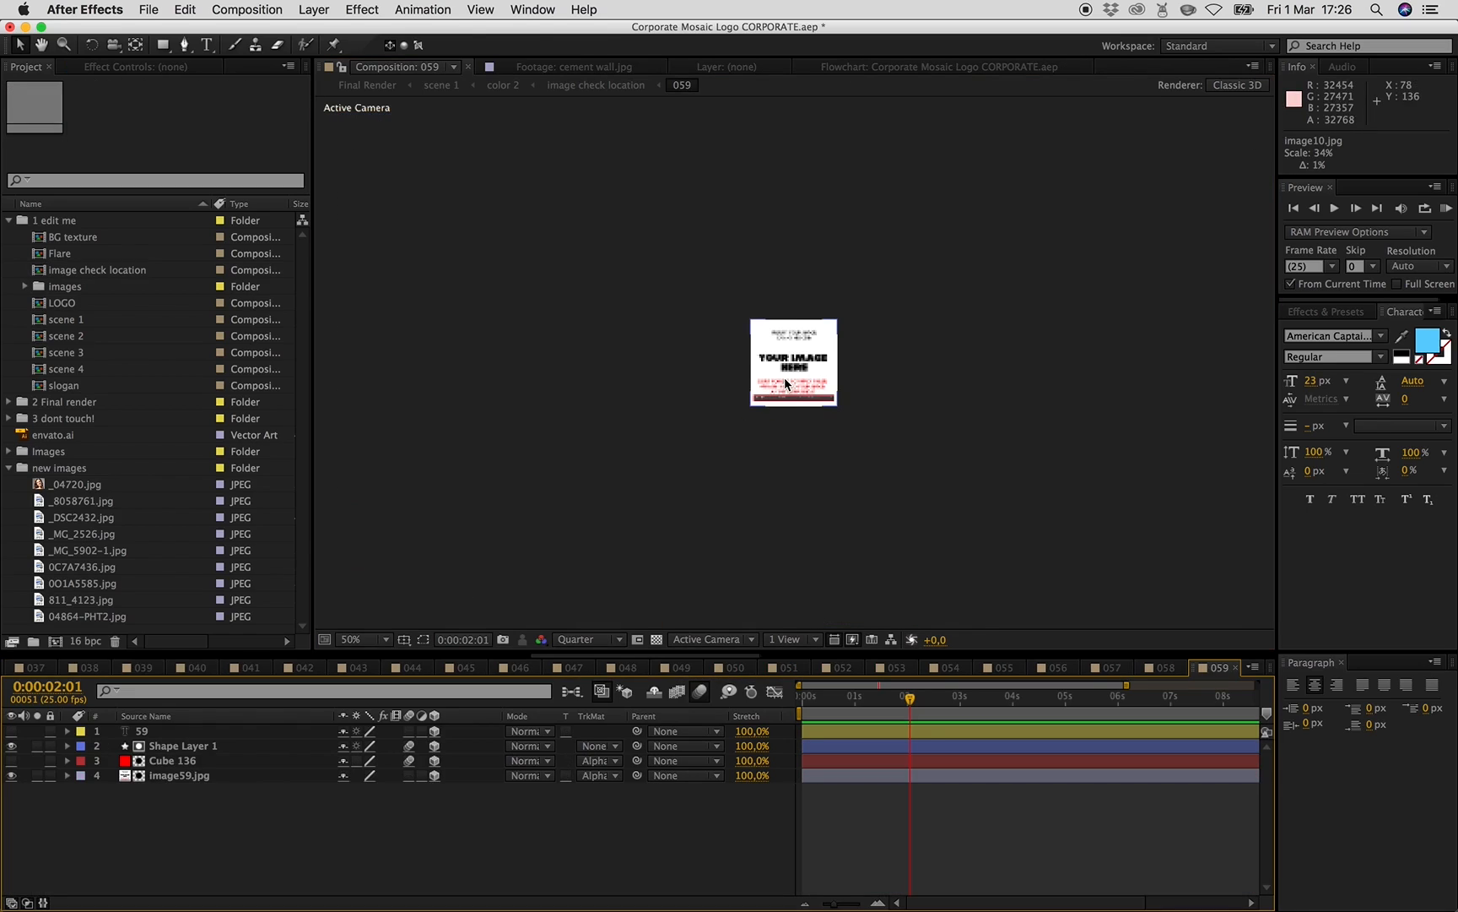
left_click(786, 384)
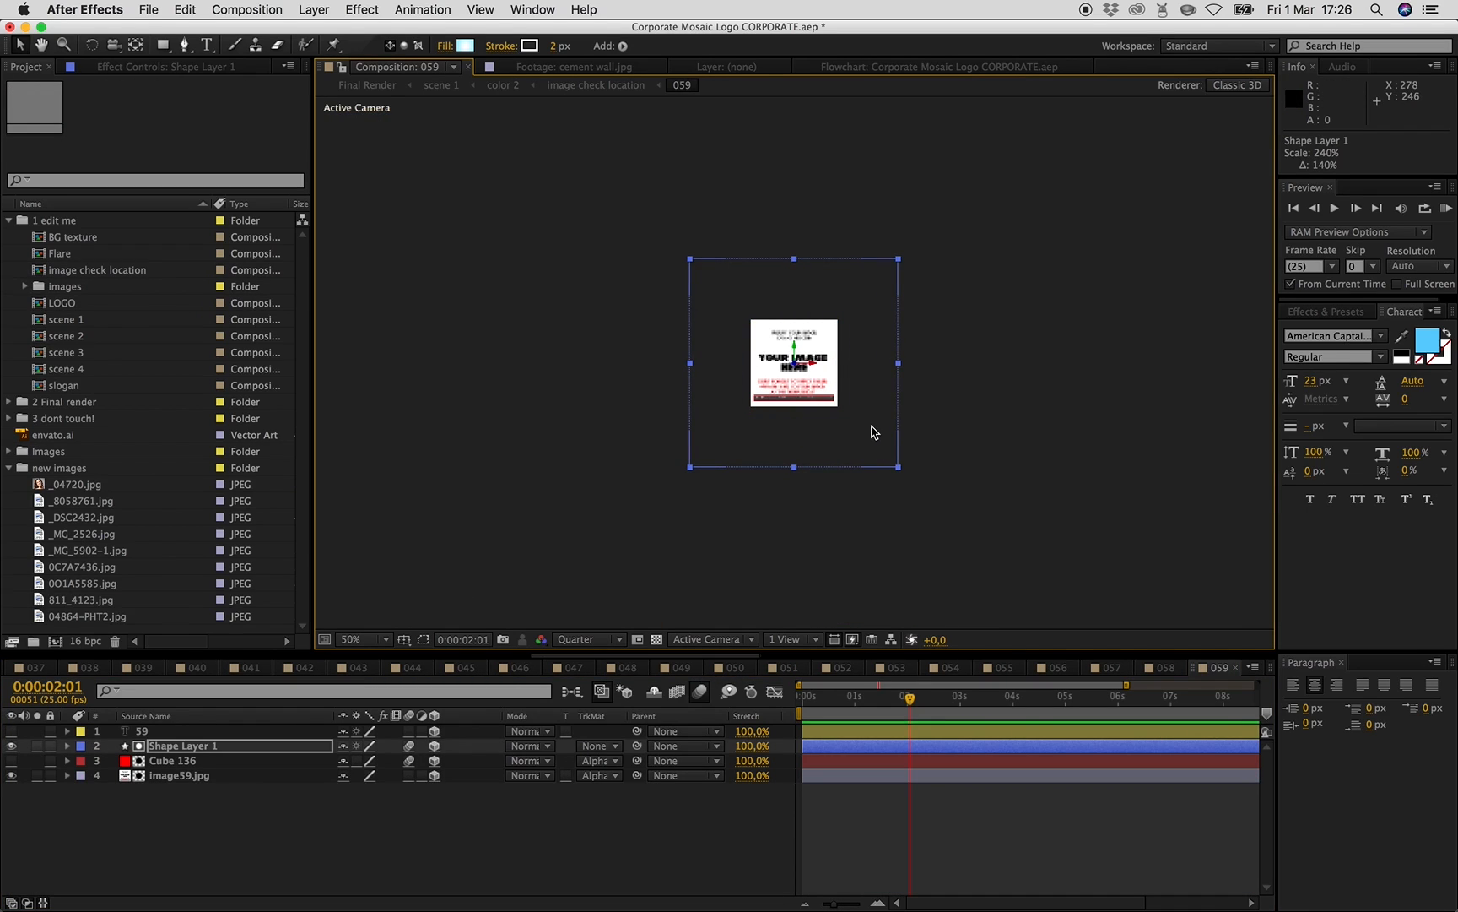
left_click(187, 775)
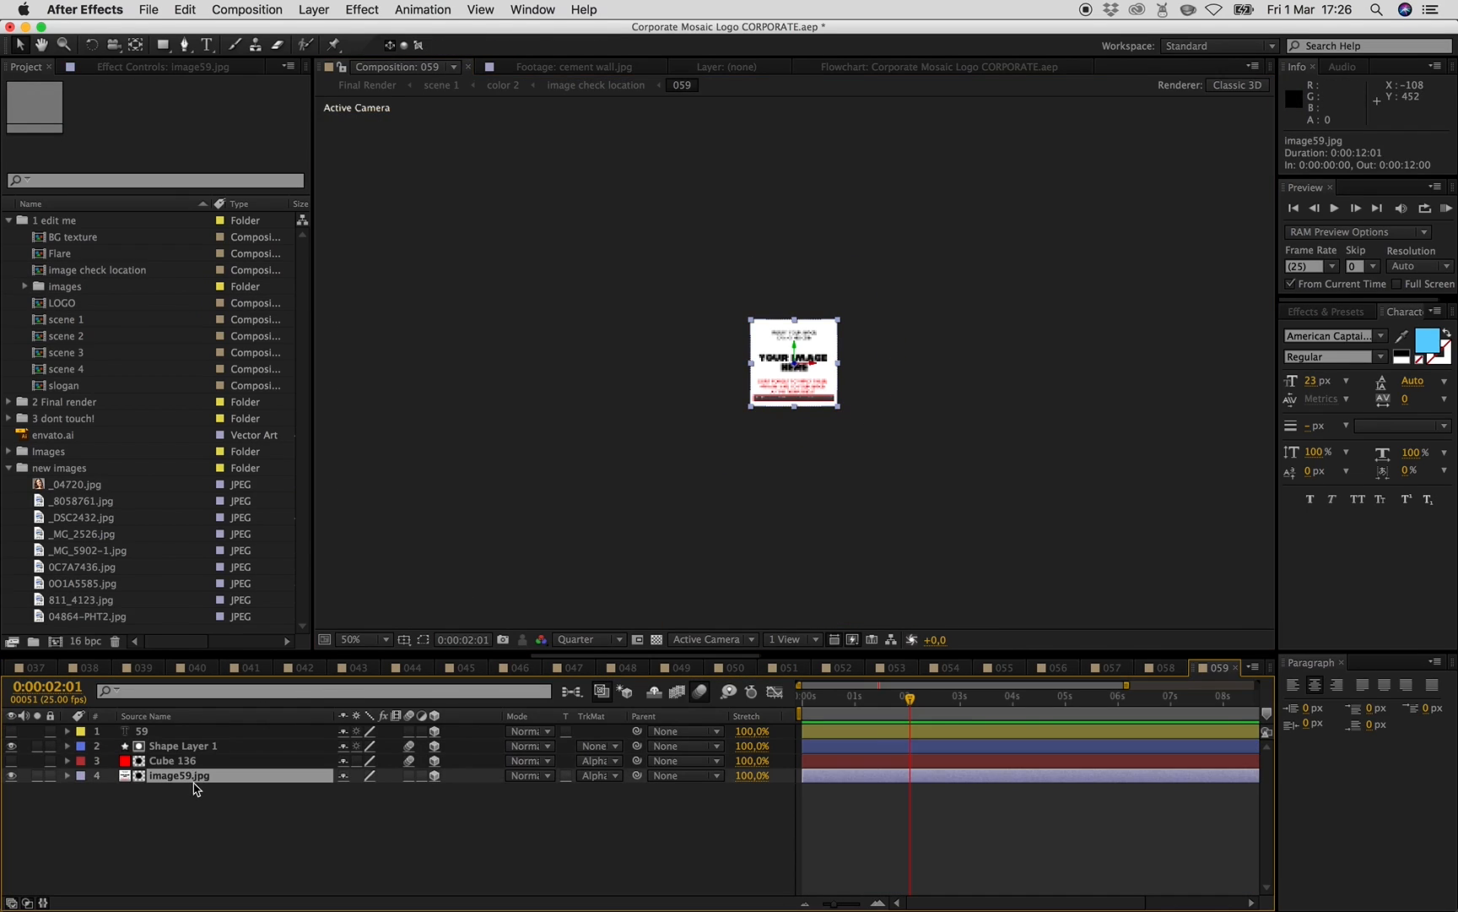
mouse_move(837, 408)
left_mouse_down()
mouse_move(892, 465)
mouse_move(846, 412)
mouse_move(835, 420)
left_mouse_up()
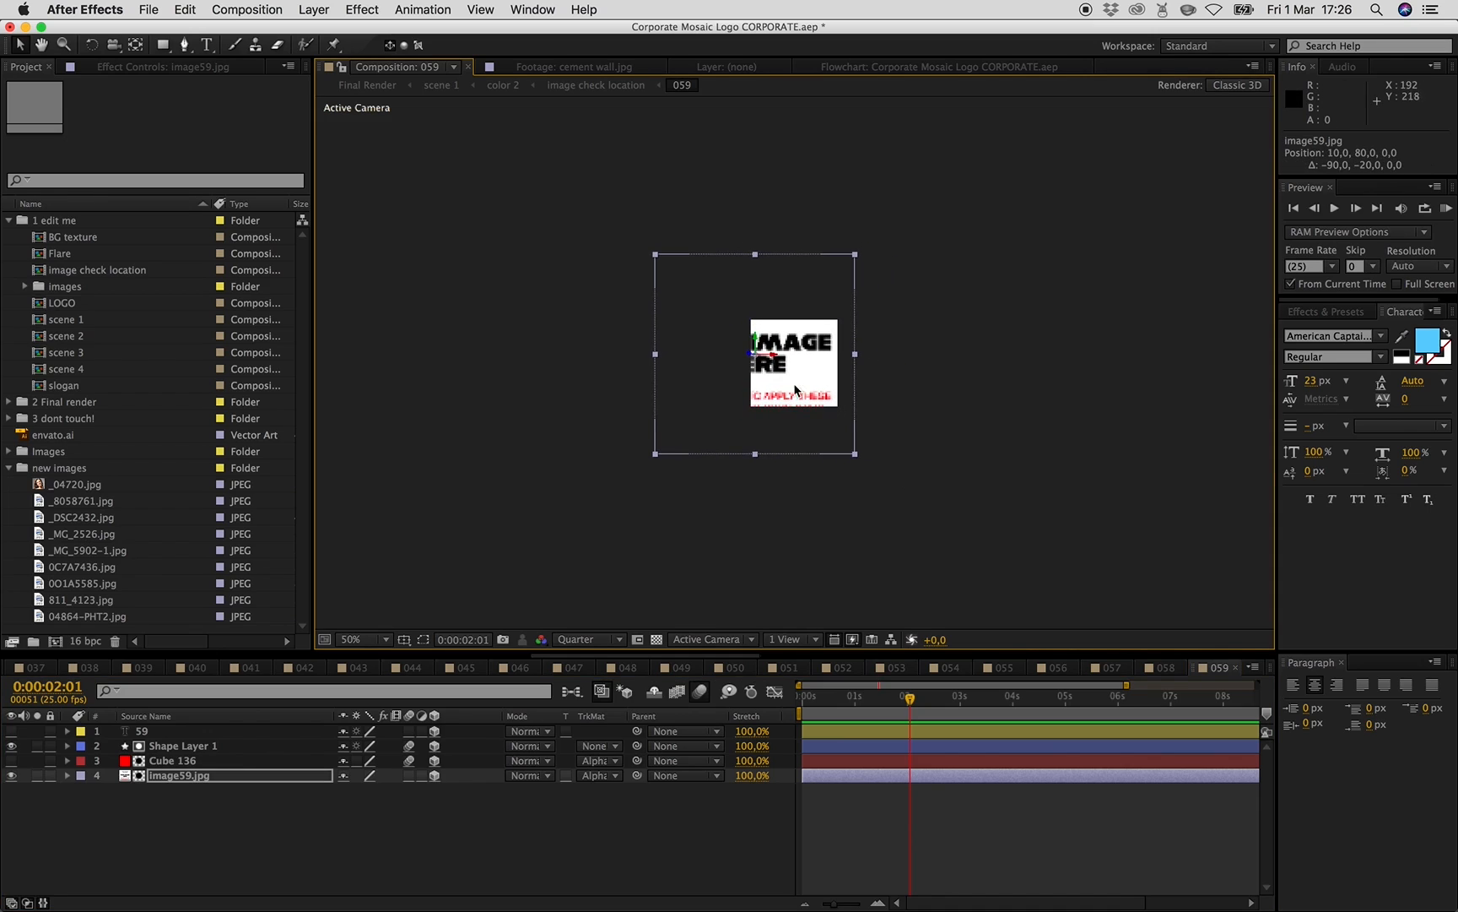
- Return to the image check location composition and select ranges of tile layers to locate individual tiles
left_click(611, 88)
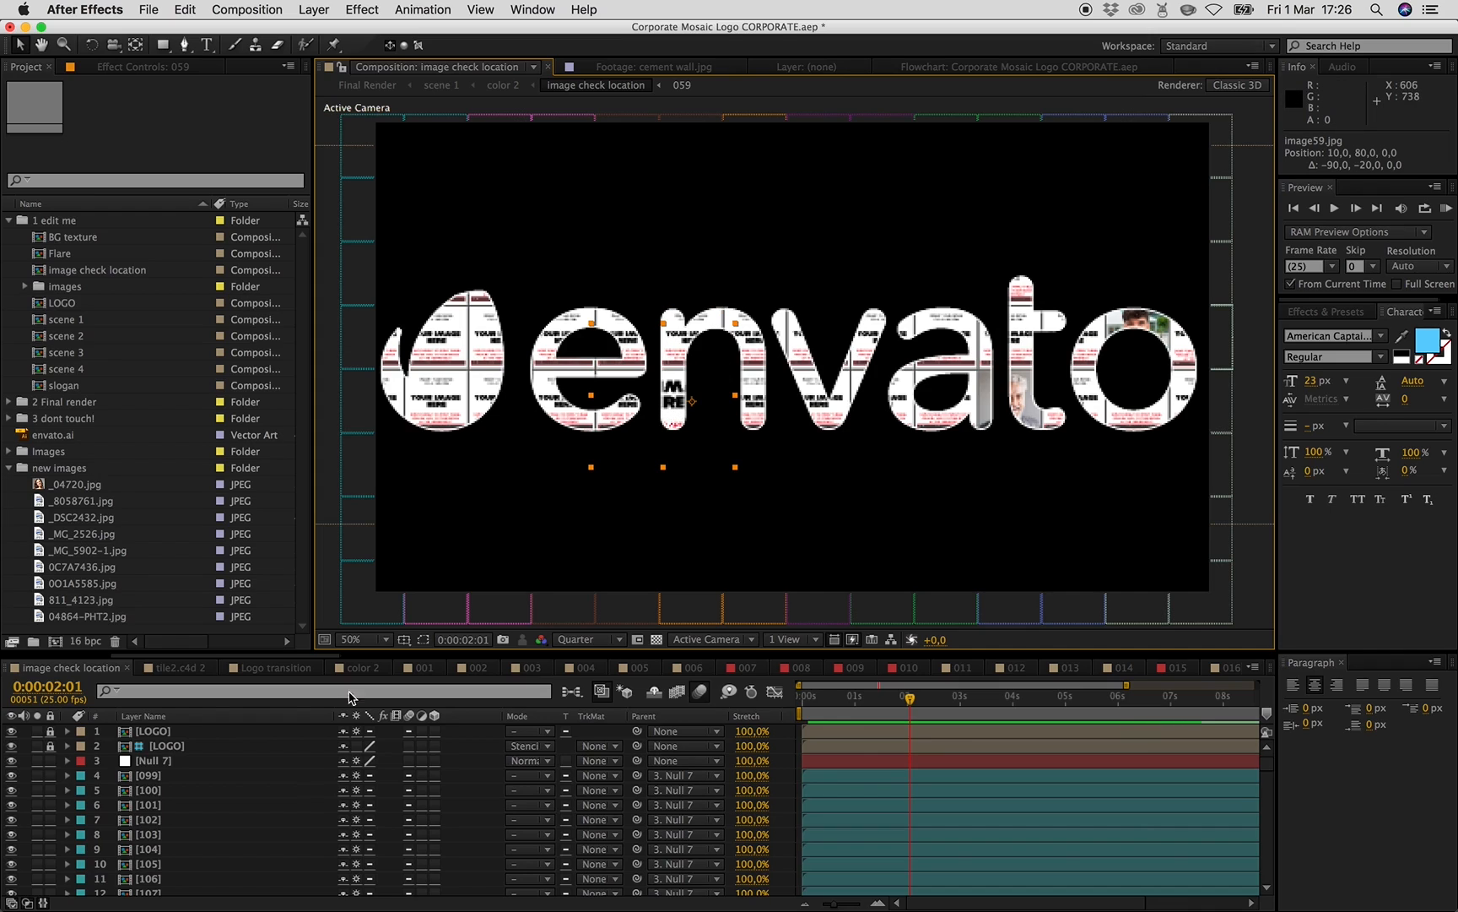
left_click(162, 775)
scroll(196, 793, "down", 20)
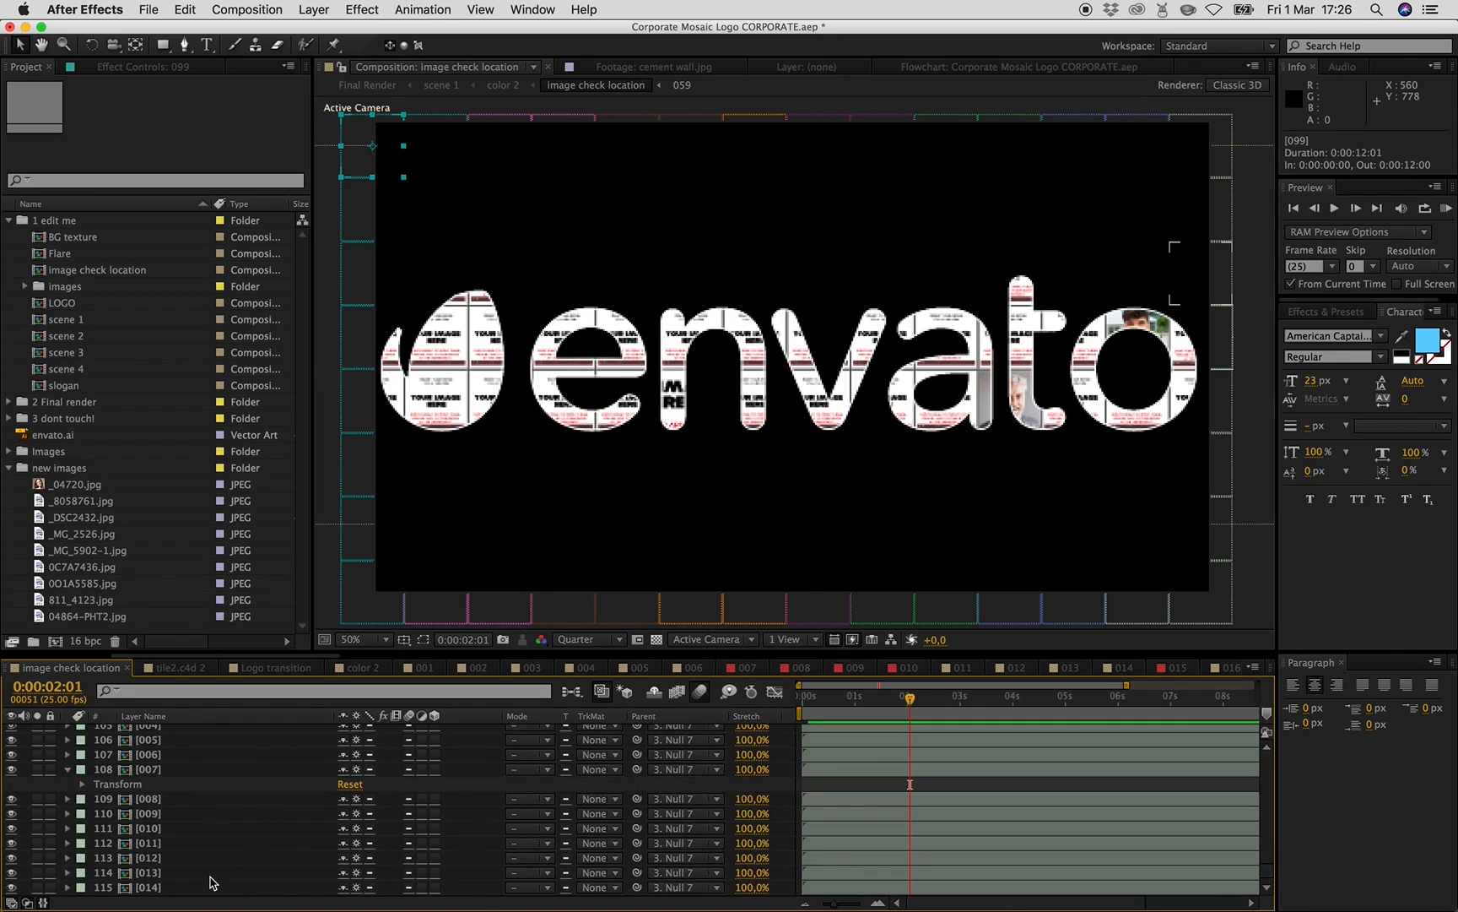
left_click(211, 886, "shift")
left_click(355, 889)
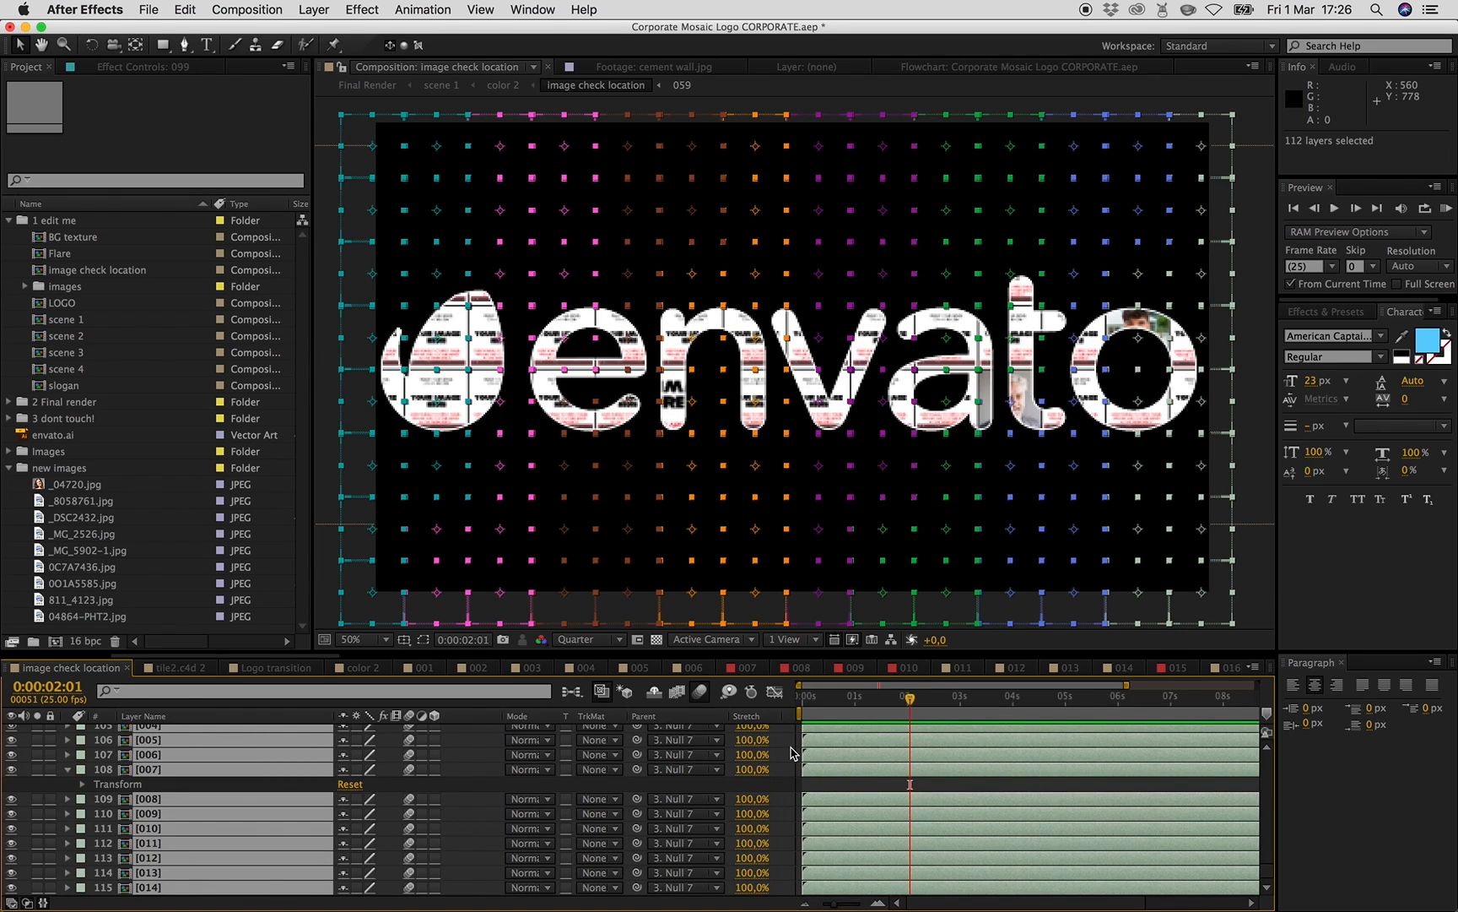
left_click(788, 813)
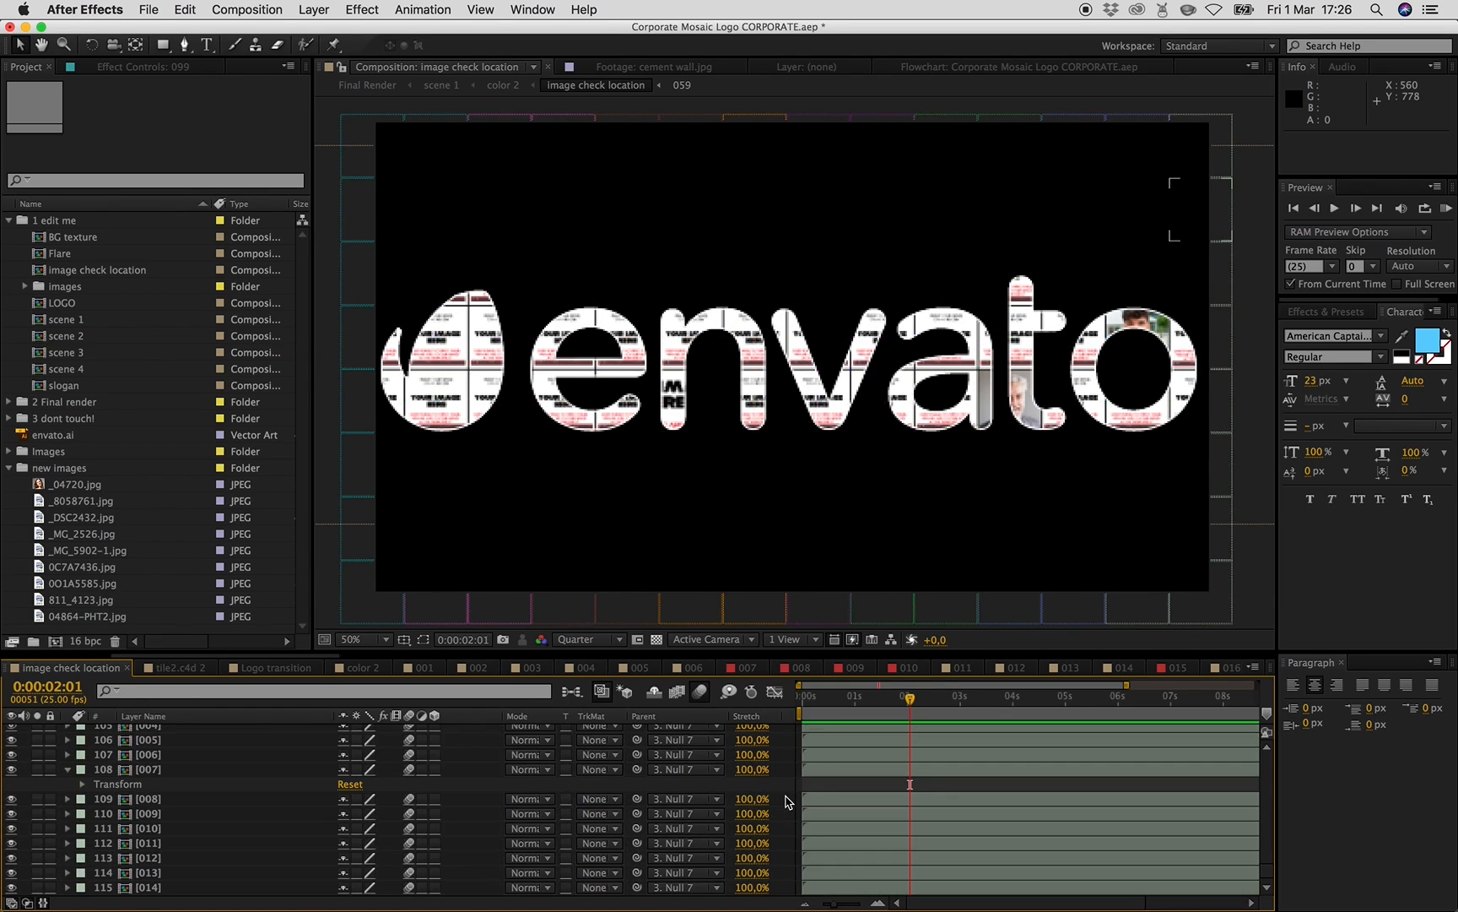
left_click(236, 754)
left_click(224, 861, "shift")
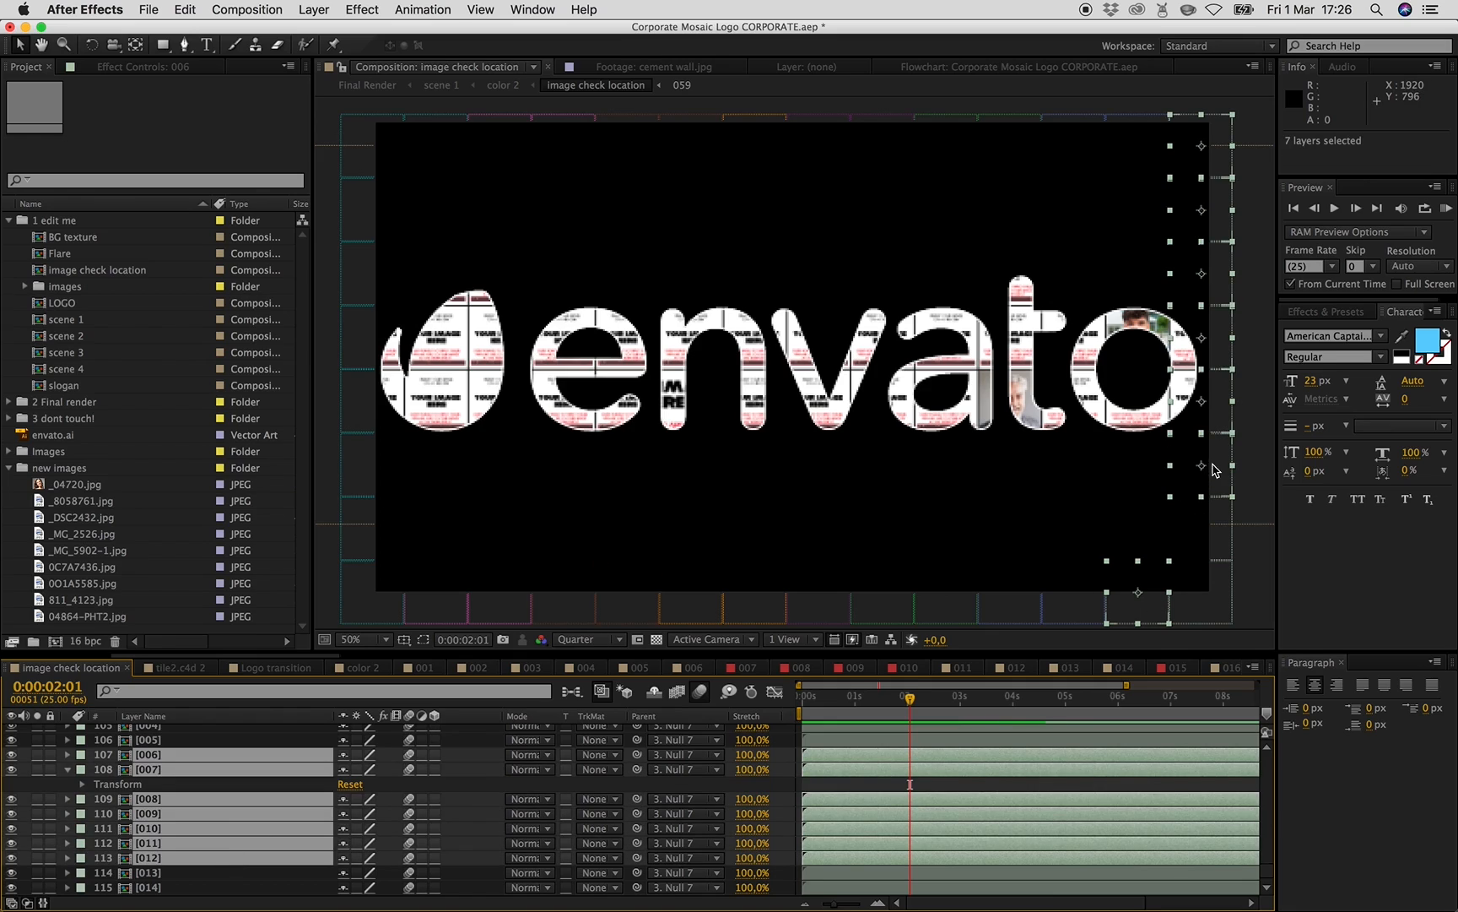
left_click(787, 781)
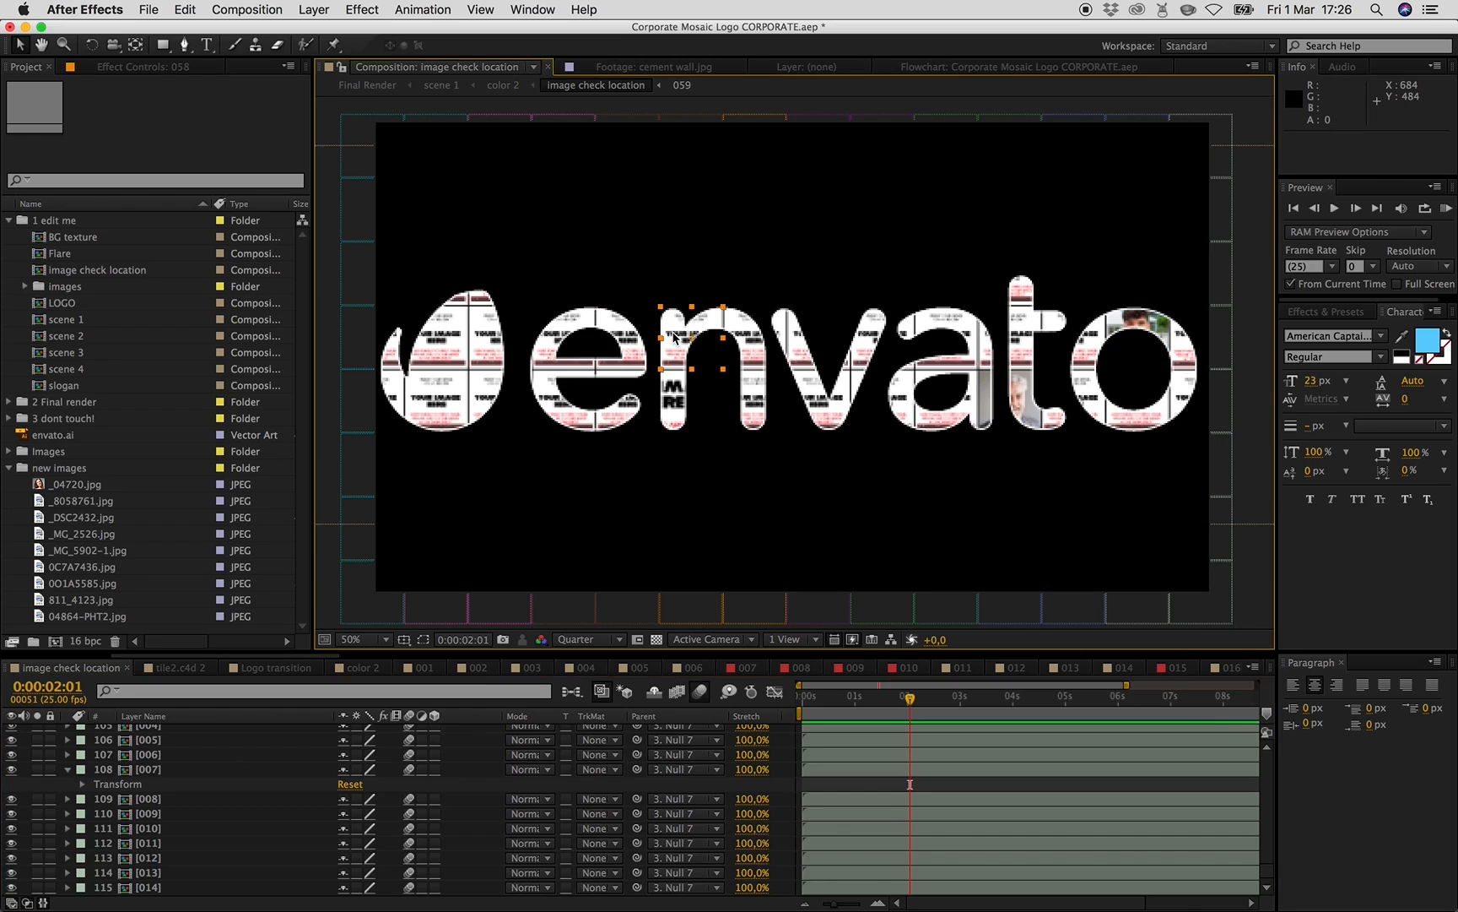
- Open composition 058 from its tile, then enlarge and reposition the image58.jpg layer within the frame
double_click(673, 338)
left_click(176, 776)
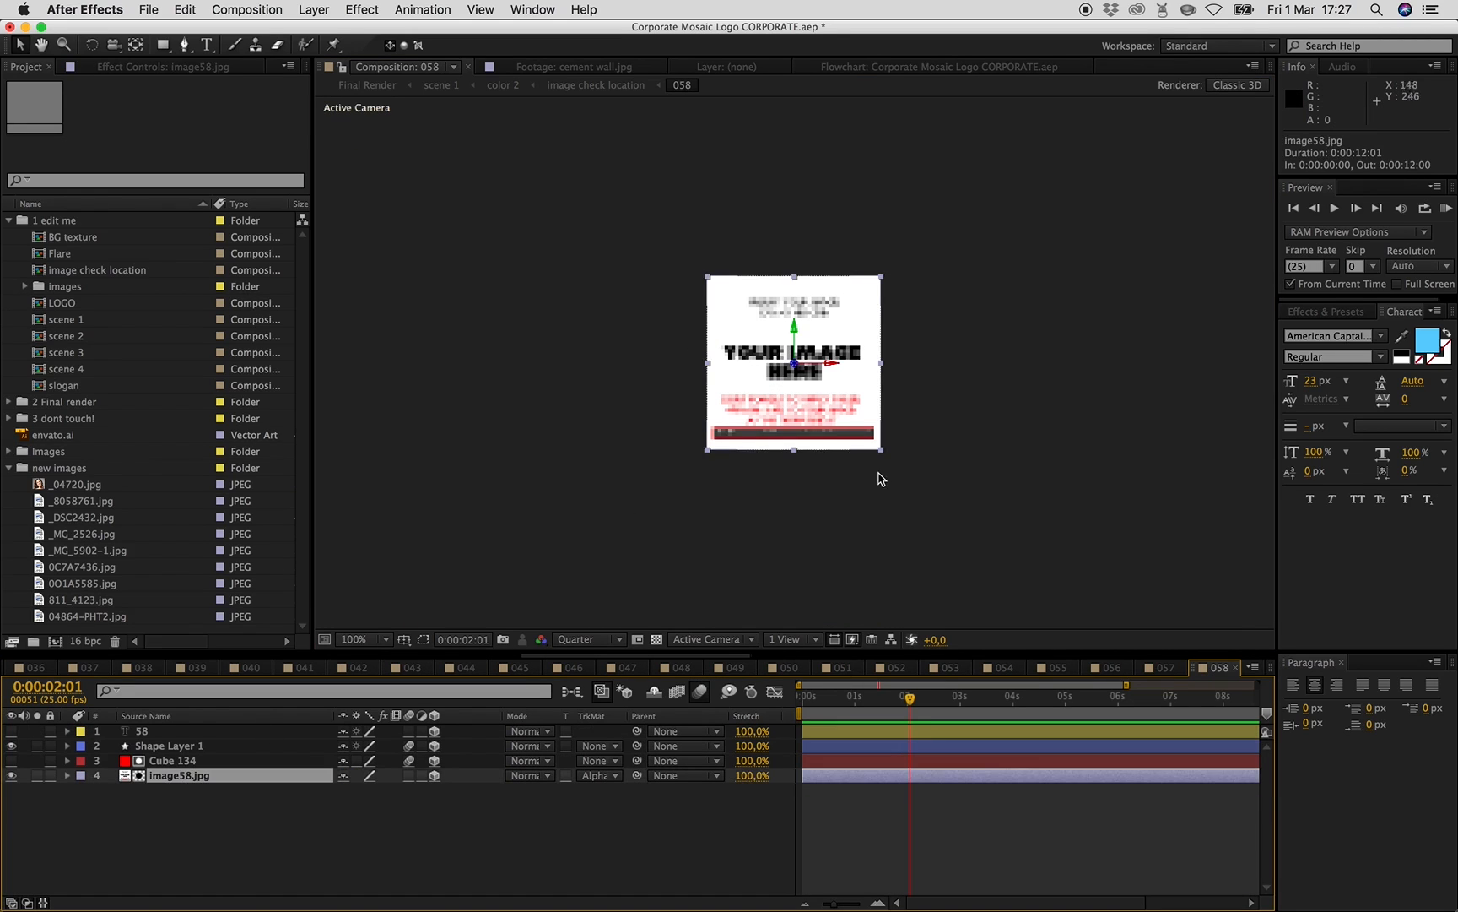
left_click_drag(880, 449, 1218, 718)
left_click_drag(844, 598, 879, 373)
- Return to the image check location composition and scroll through and select its tile layers
left_click(609, 87)
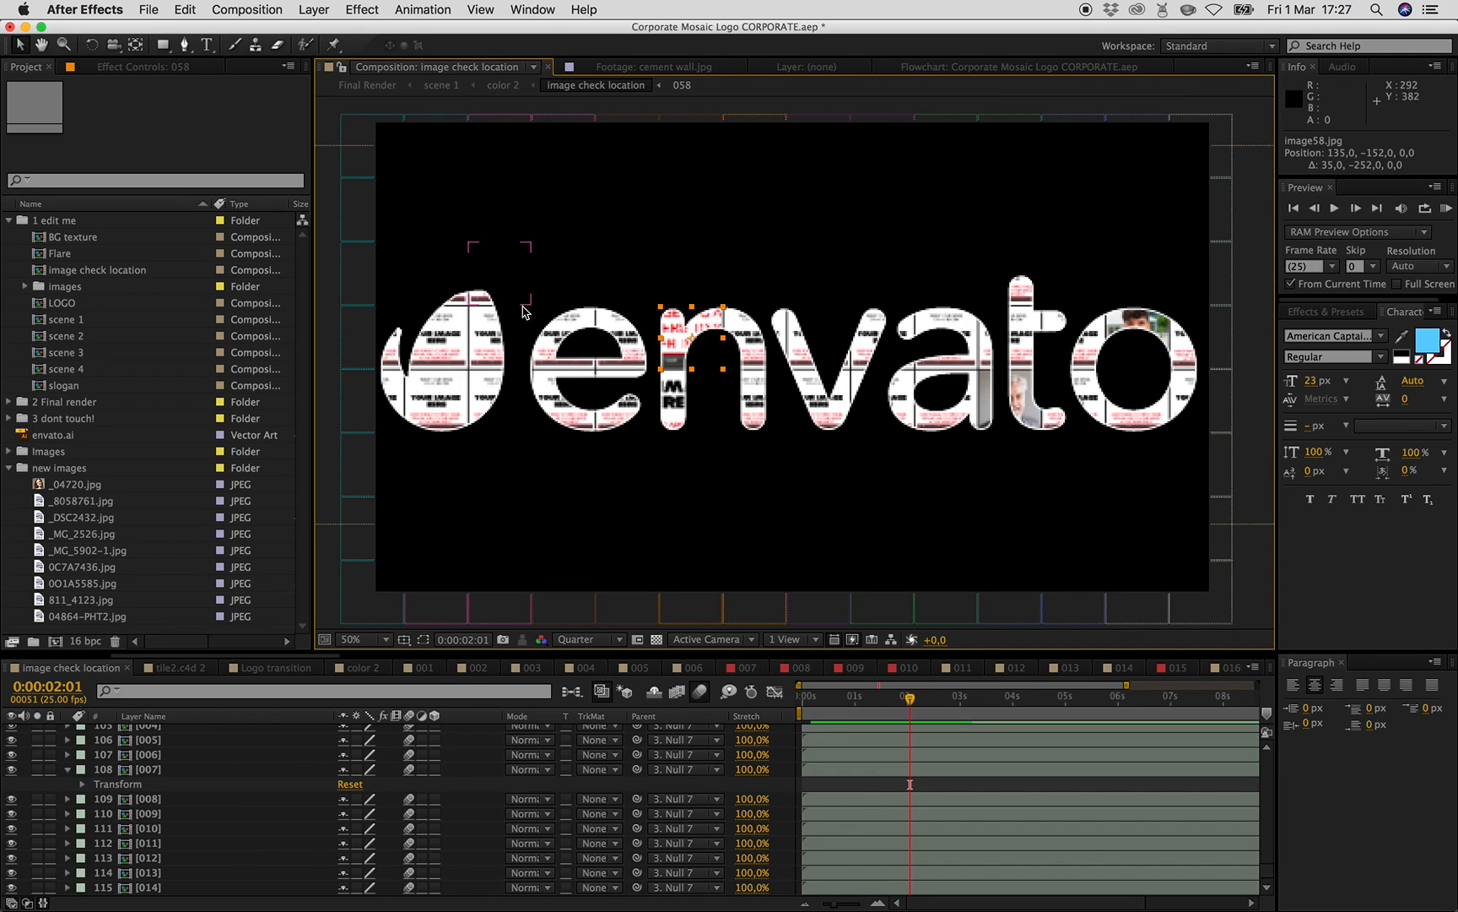
scroll(199, 819, "up", 5)
scroll(201, 818, "up", 20)
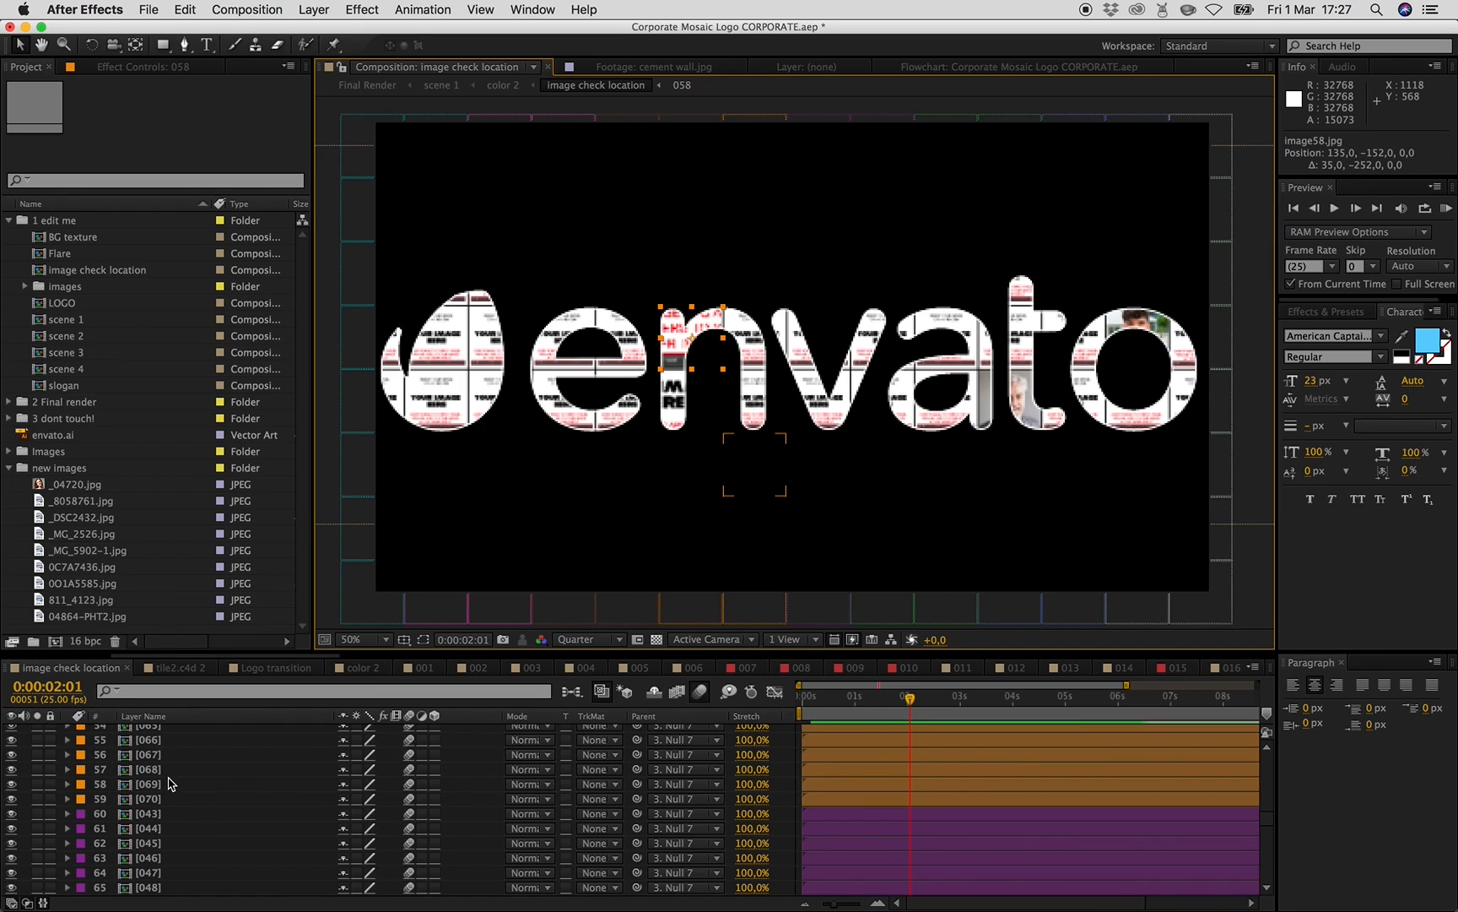
scroll(173, 777, "up", 20)
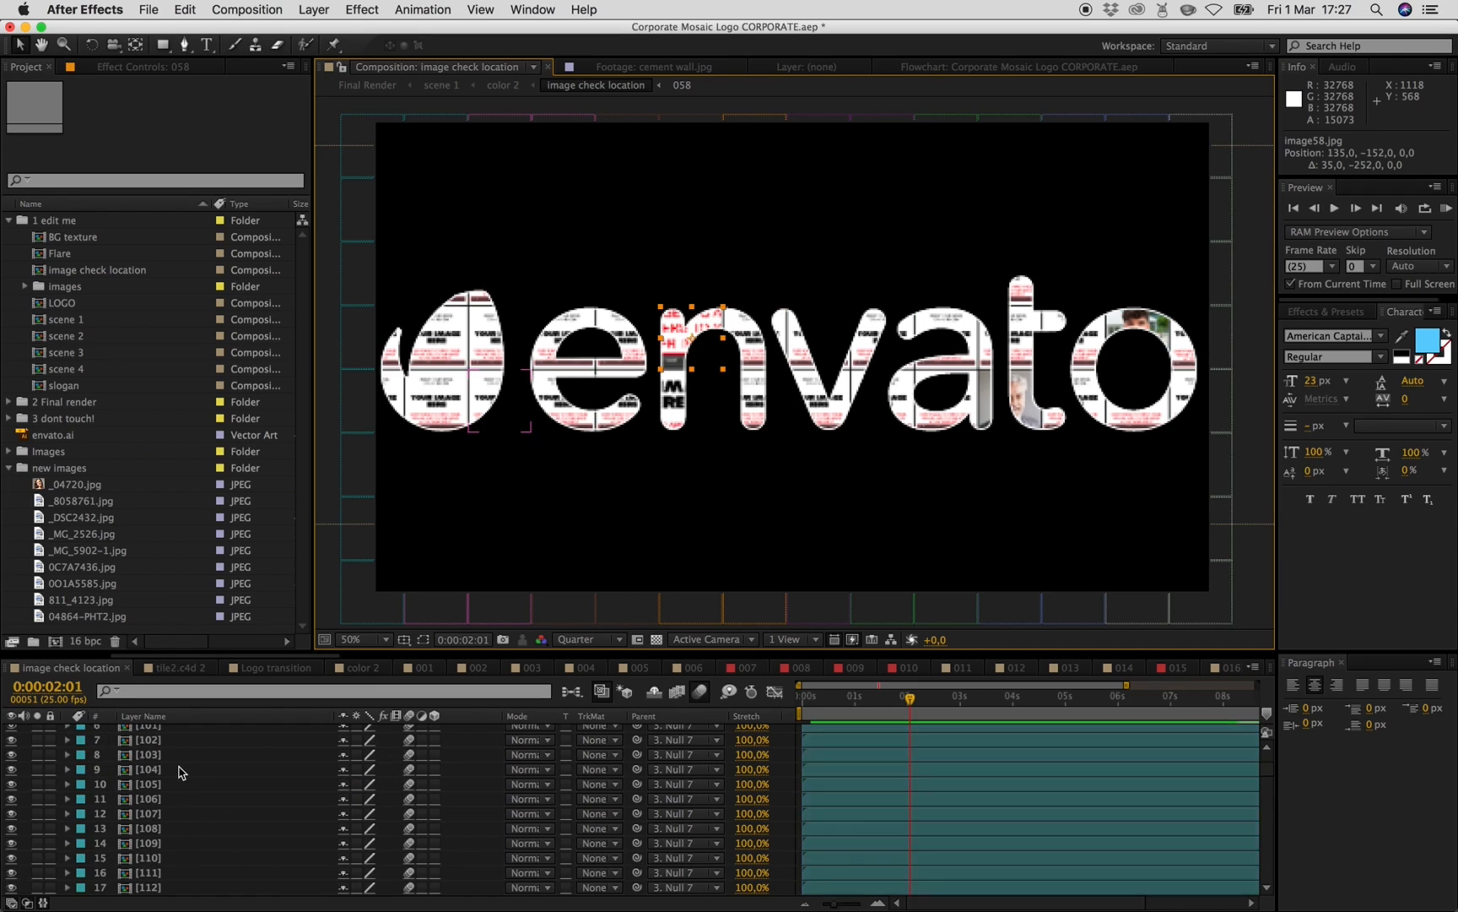
scroll(180, 771, "up", 3)
left_click(177, 775)
left_click_drag(1268, 764, 1279, 909)
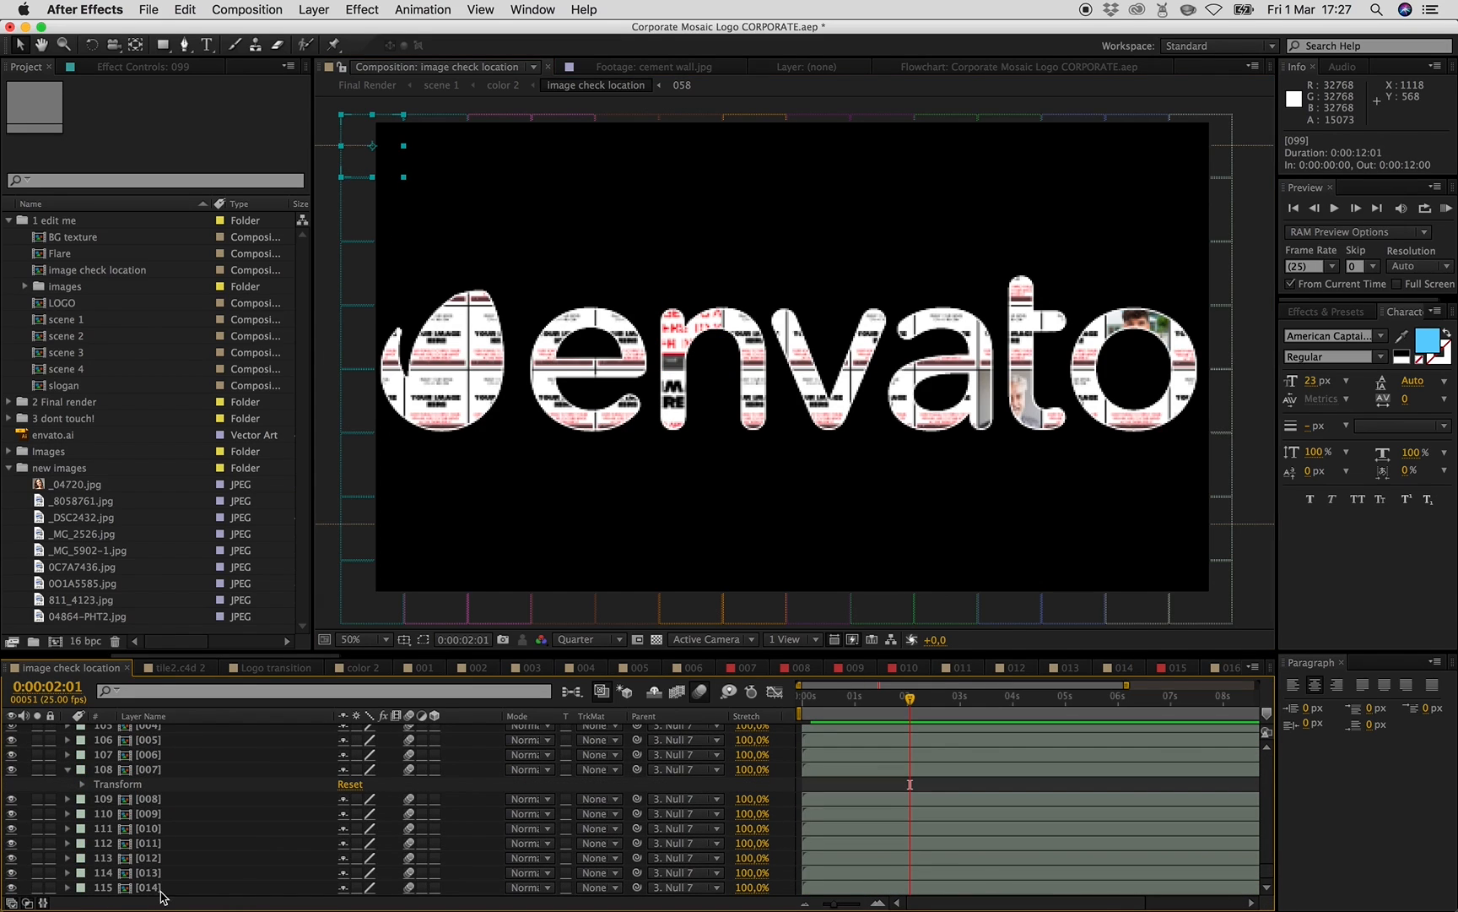
left_click(191, 886, "shift")
left_click(357, 888)
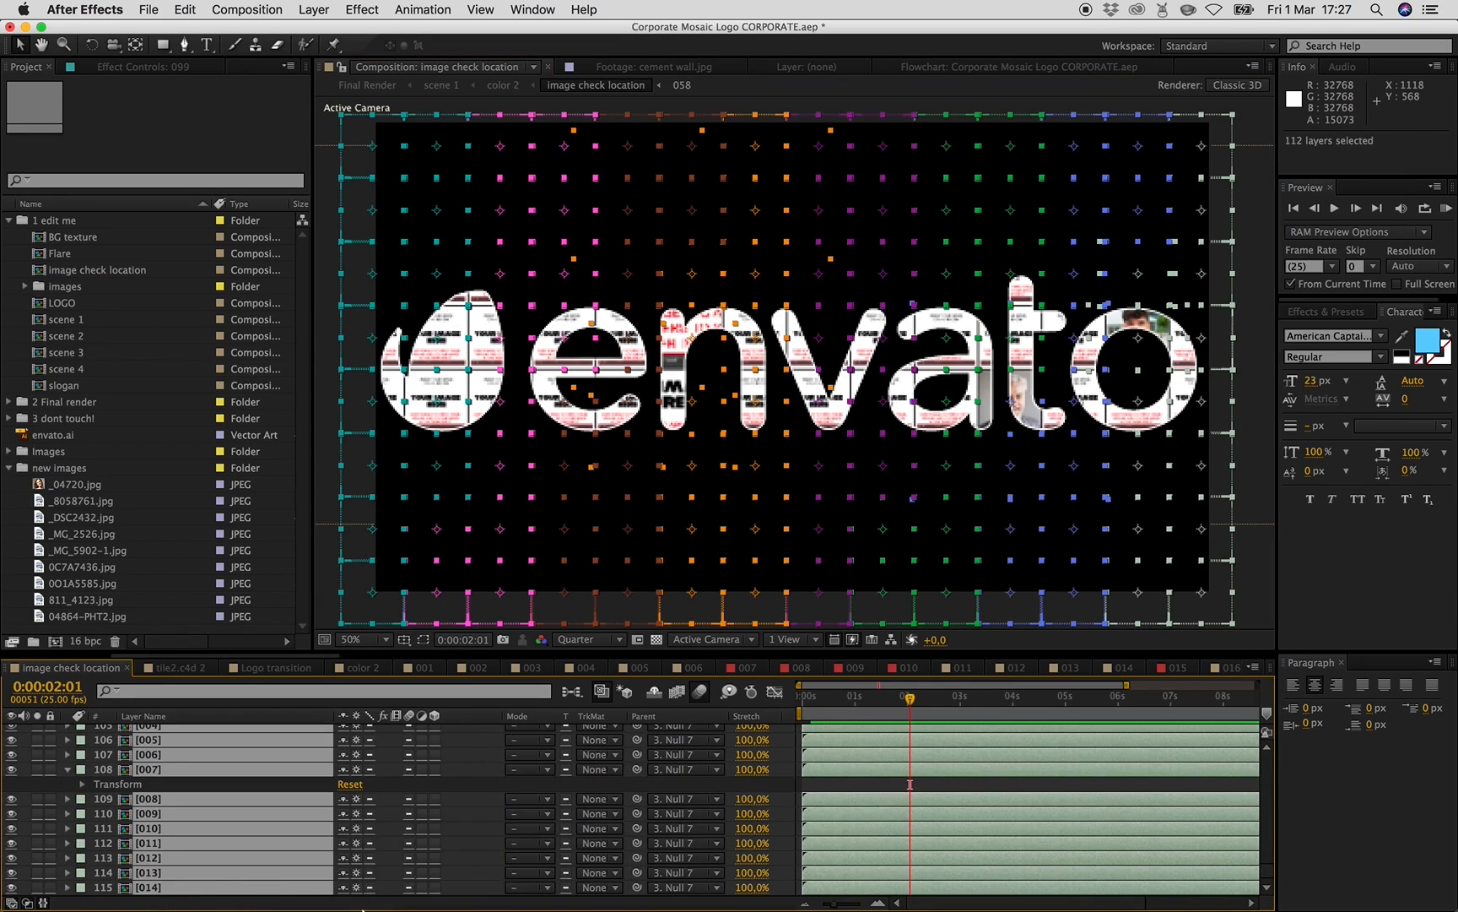
left_click(792, 793)
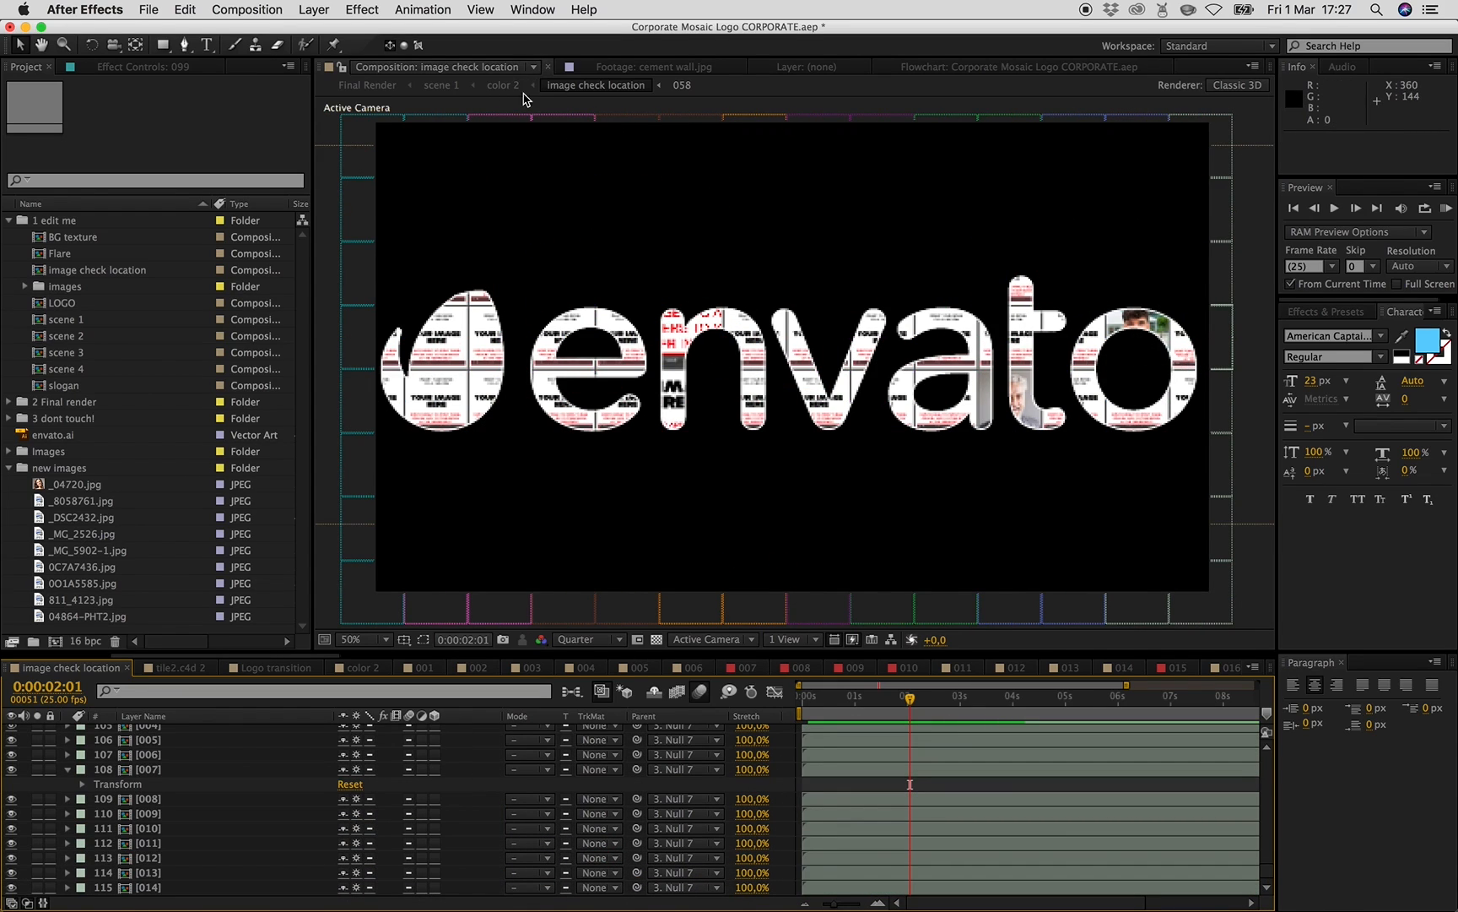
- Go back to the Final Render composition and set the playhead near one second to preview it
left_click(504, 87)
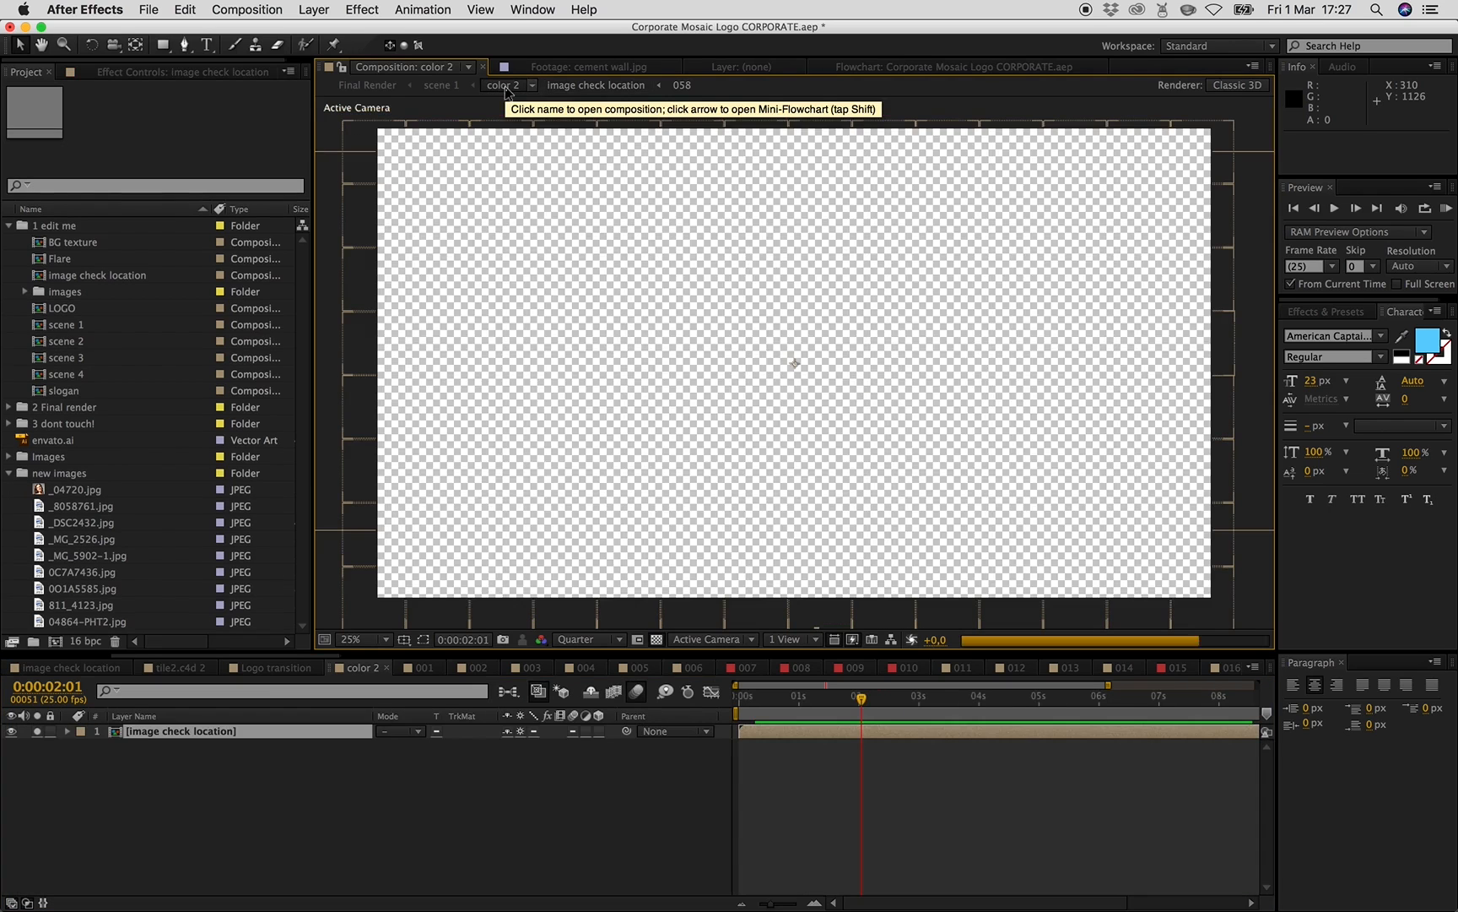
left_click(370, 87)
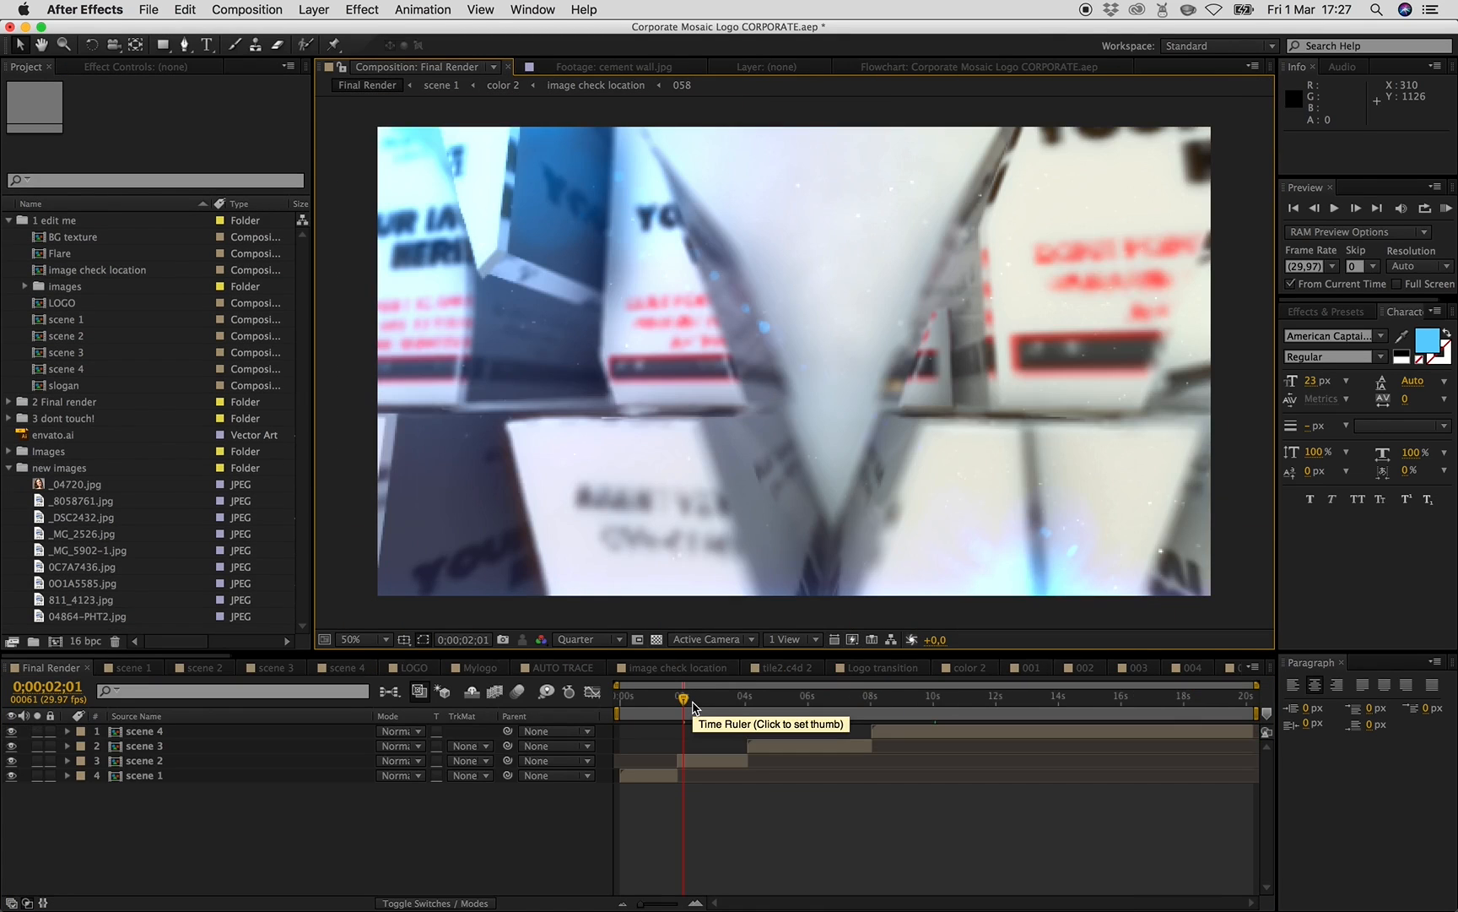
left_click(658, 703)
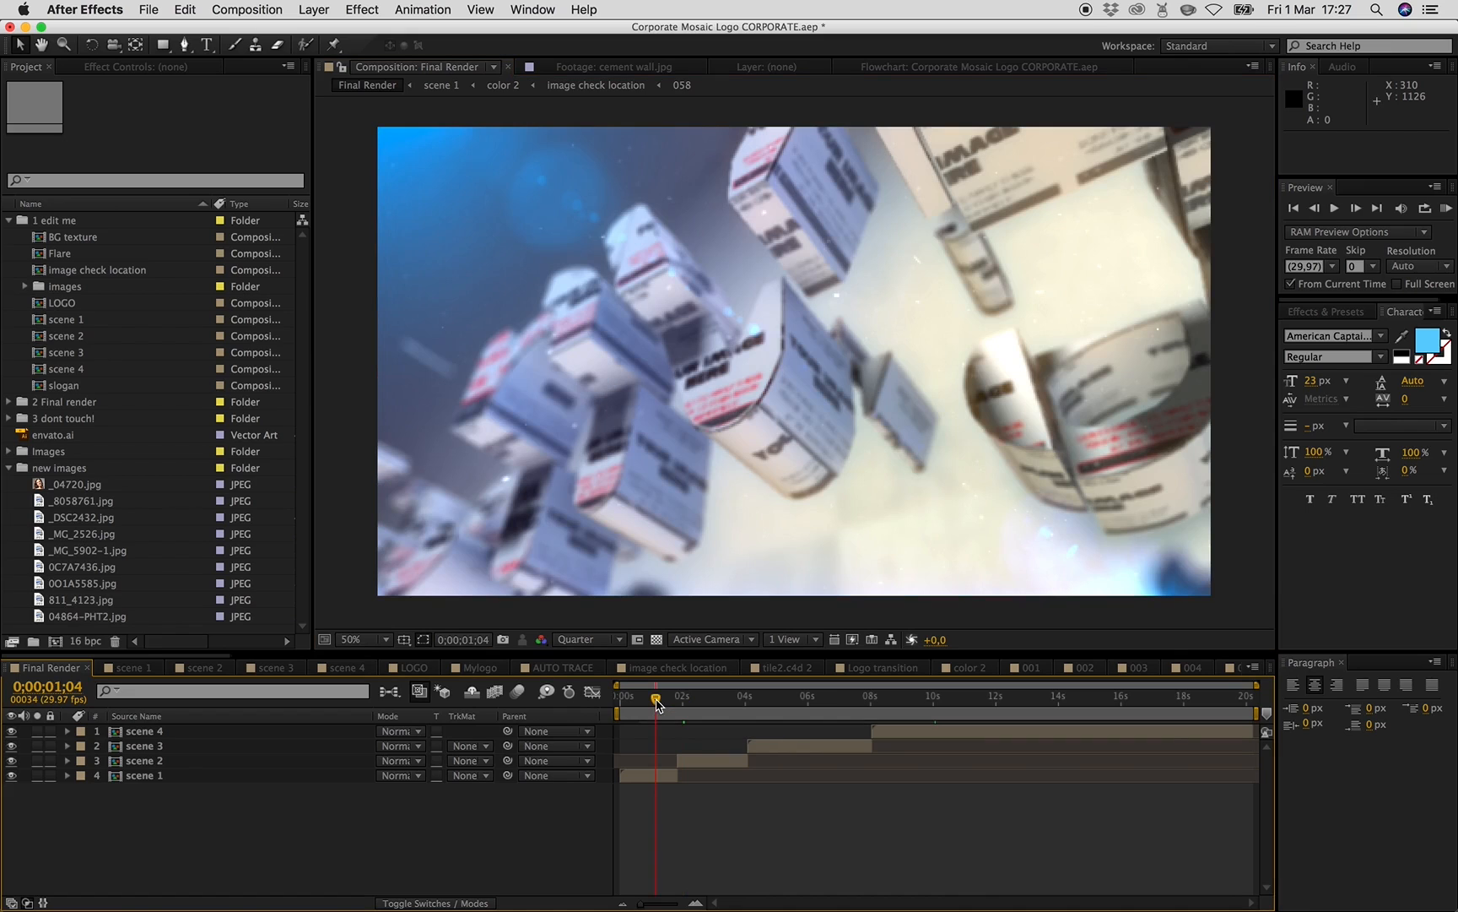
- Open the slogan composition and move the playhead to about 6 seconds
left_click(10, 467)
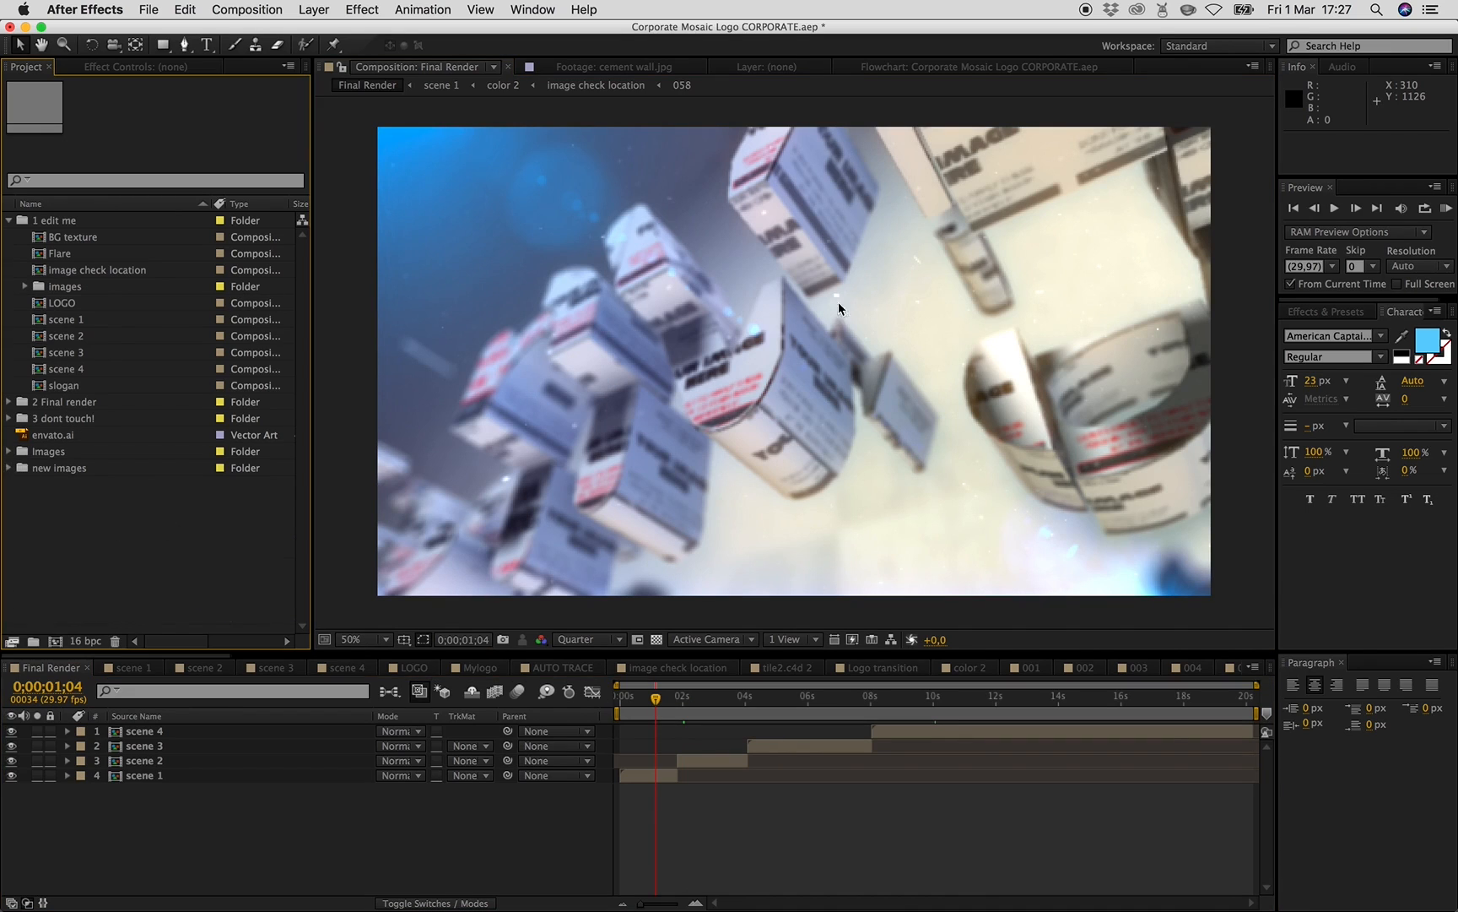
double_click(65, 386)
left_click(965, 700)
left_click_drag(967, 707, 975, 706)
- Try moving the A PEOPLE COMPANY text layer to the right, then undo the move
left_click_drag(766, 502, 813, 501)
left_click(675, 787)
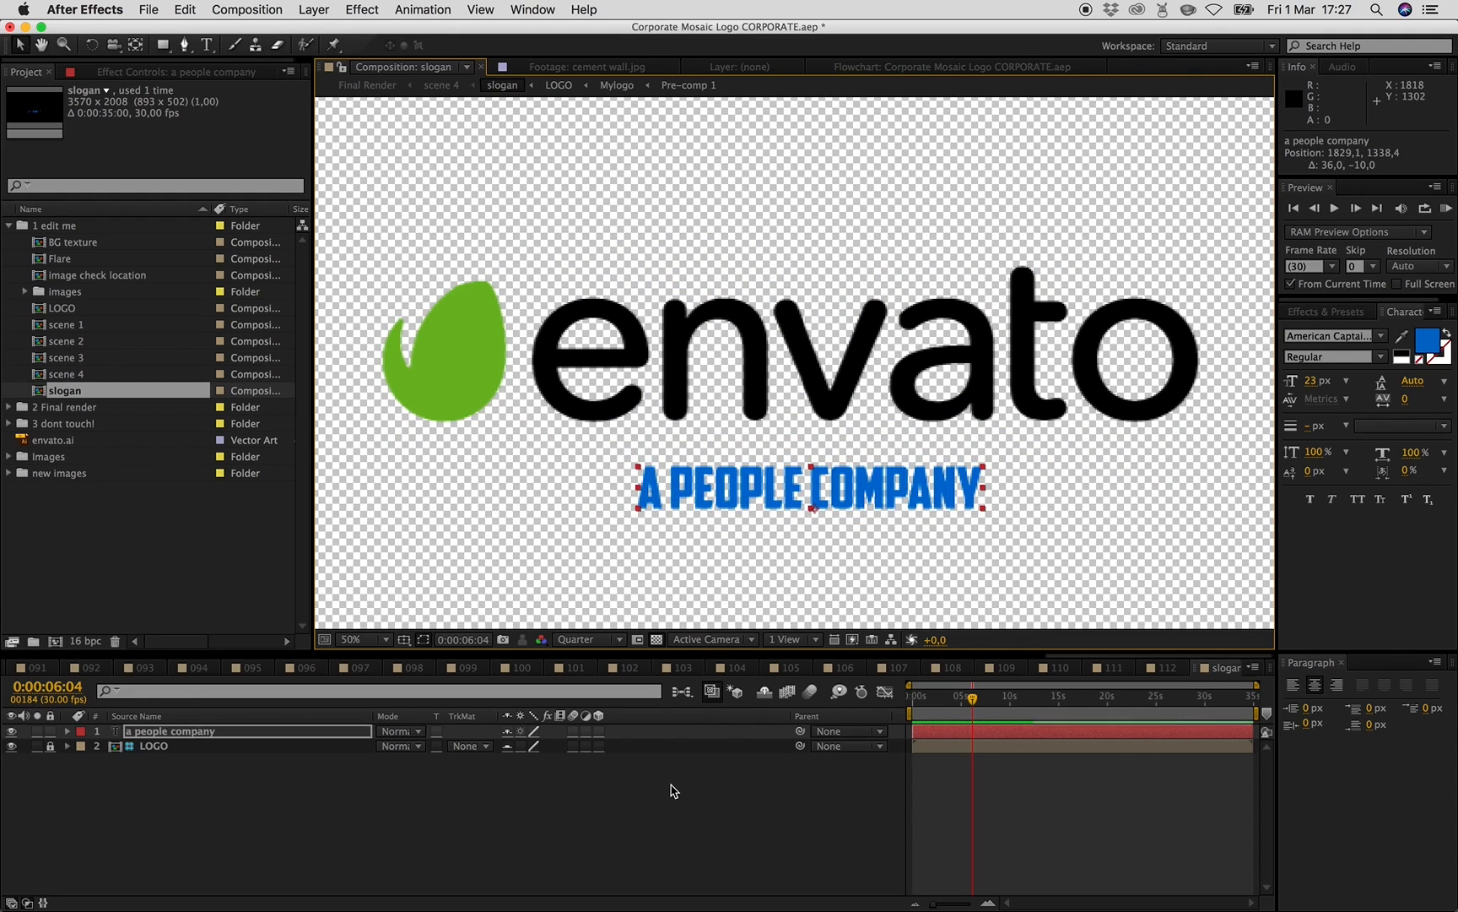
key("super+z")
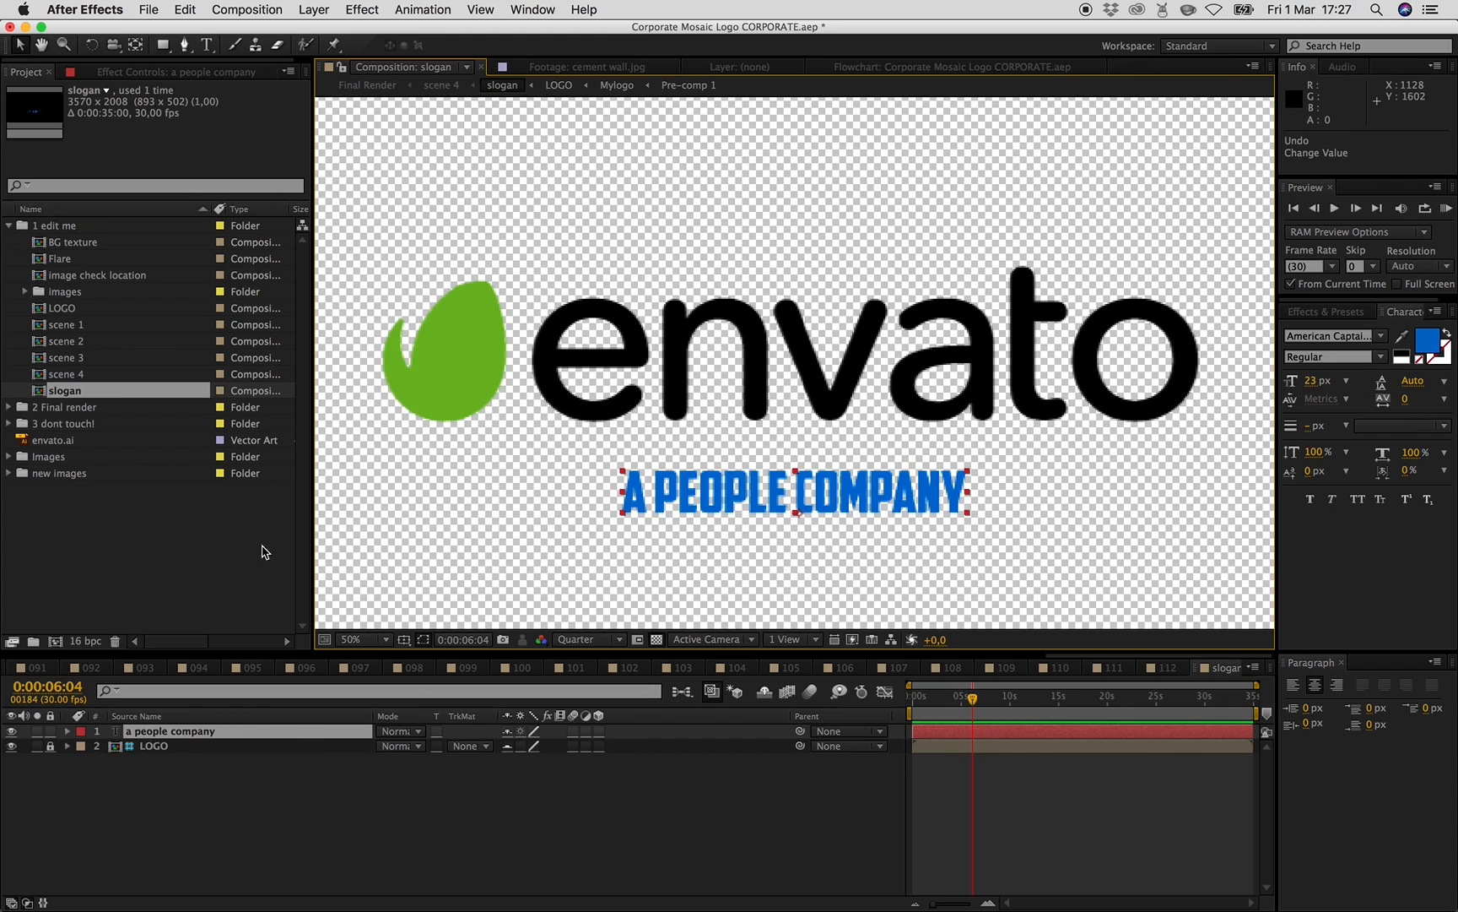
- Try replacing the slogan text with fdsfs, then undo the edit
left_click(11, 731)
left_click(11, 731)
double_click(181, 732)
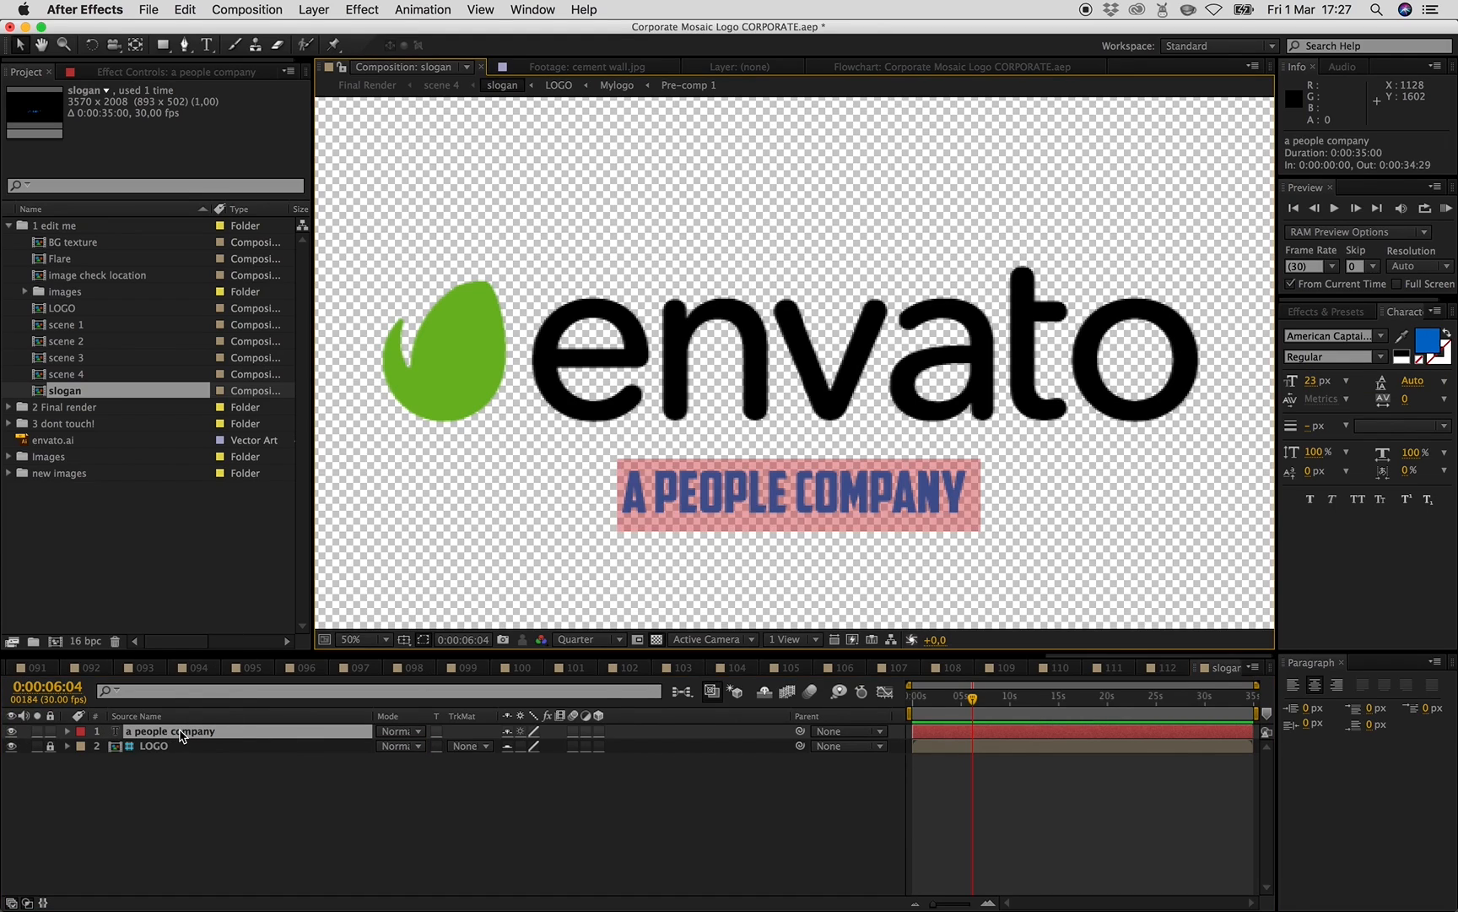
type("fdsfs")
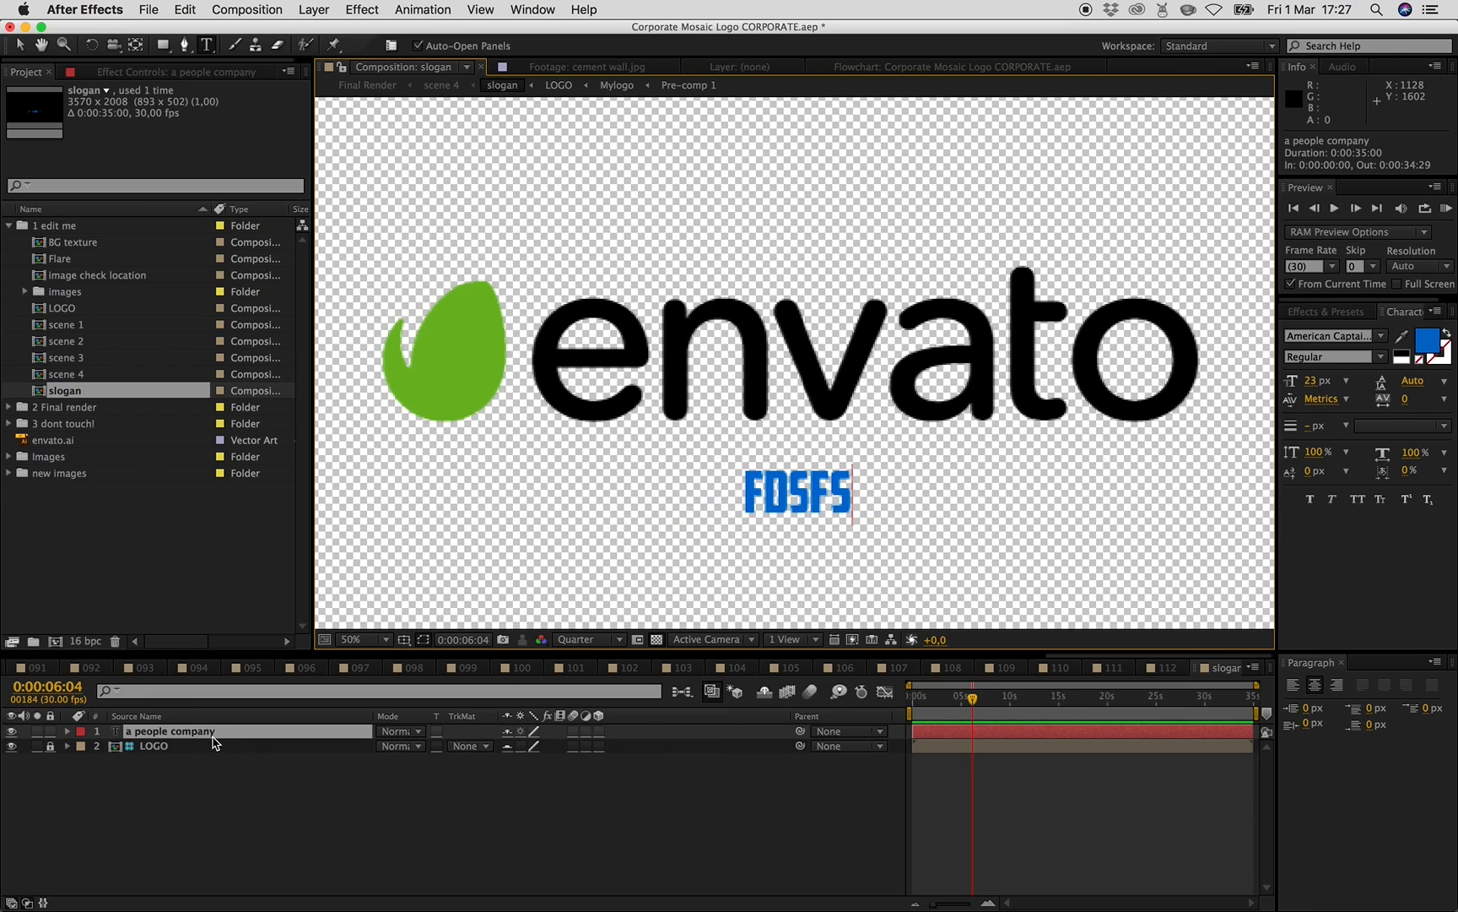
key("super+z")
left_click(341, 808)
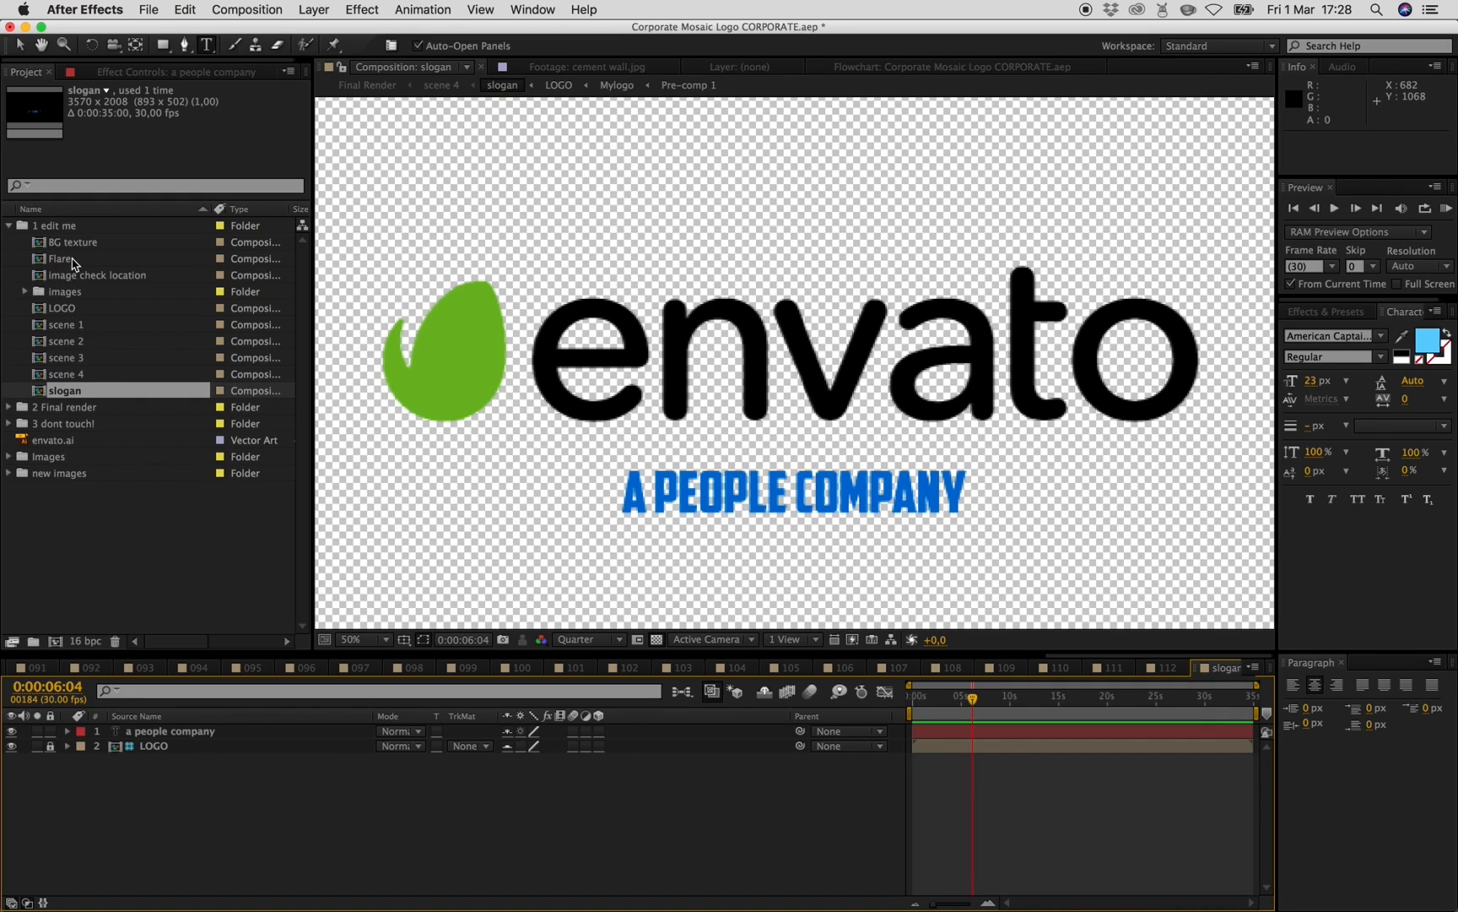
- Open the Flare composition and inspect the Tint effect settings of its flare footage layer
left_click(369, 85)
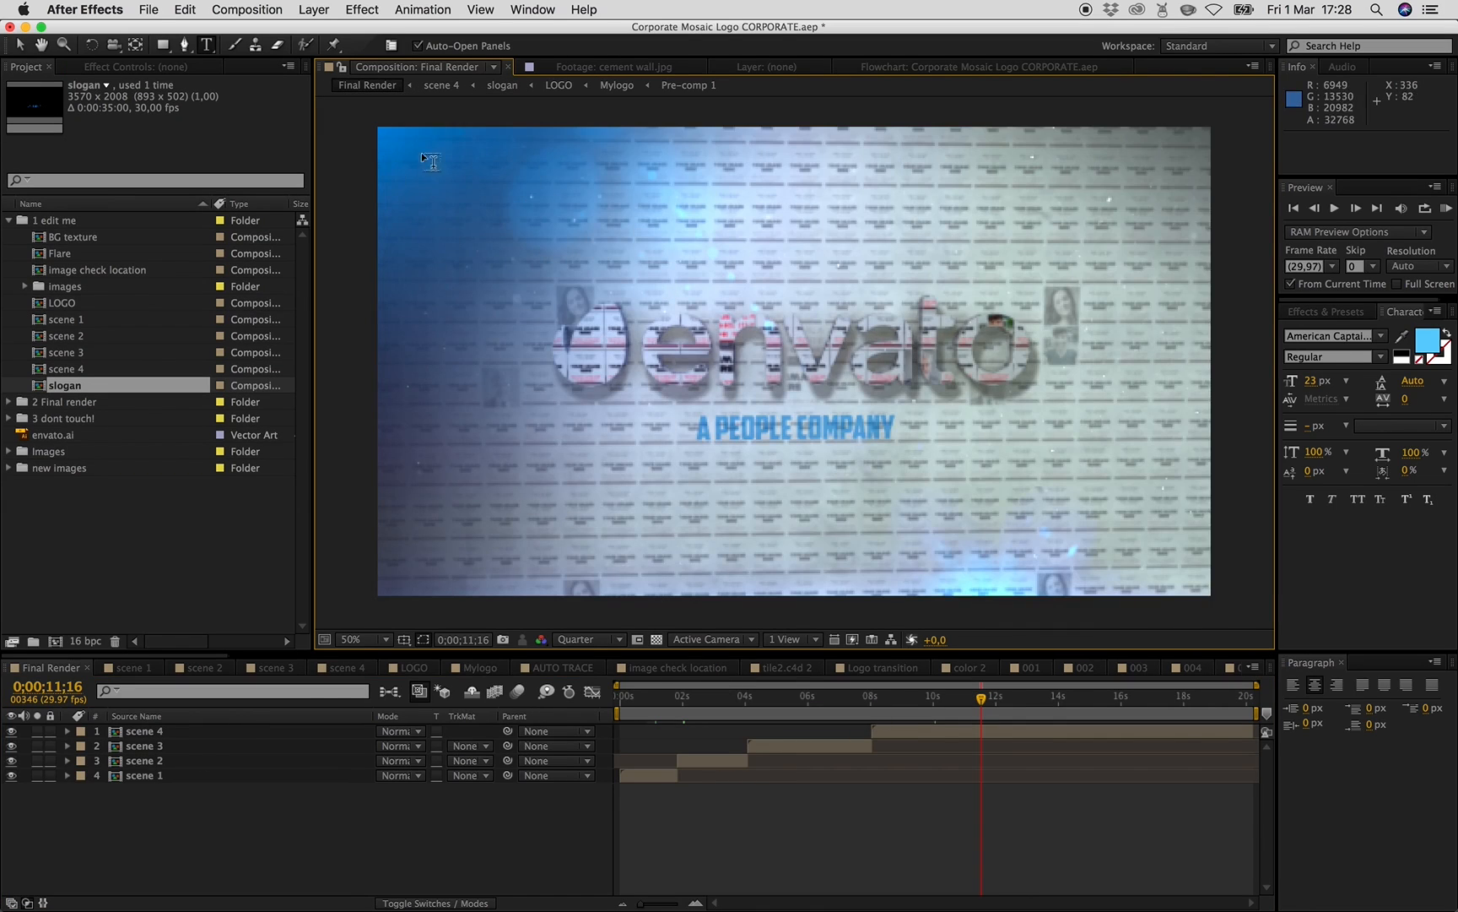
double_click(68, 253)
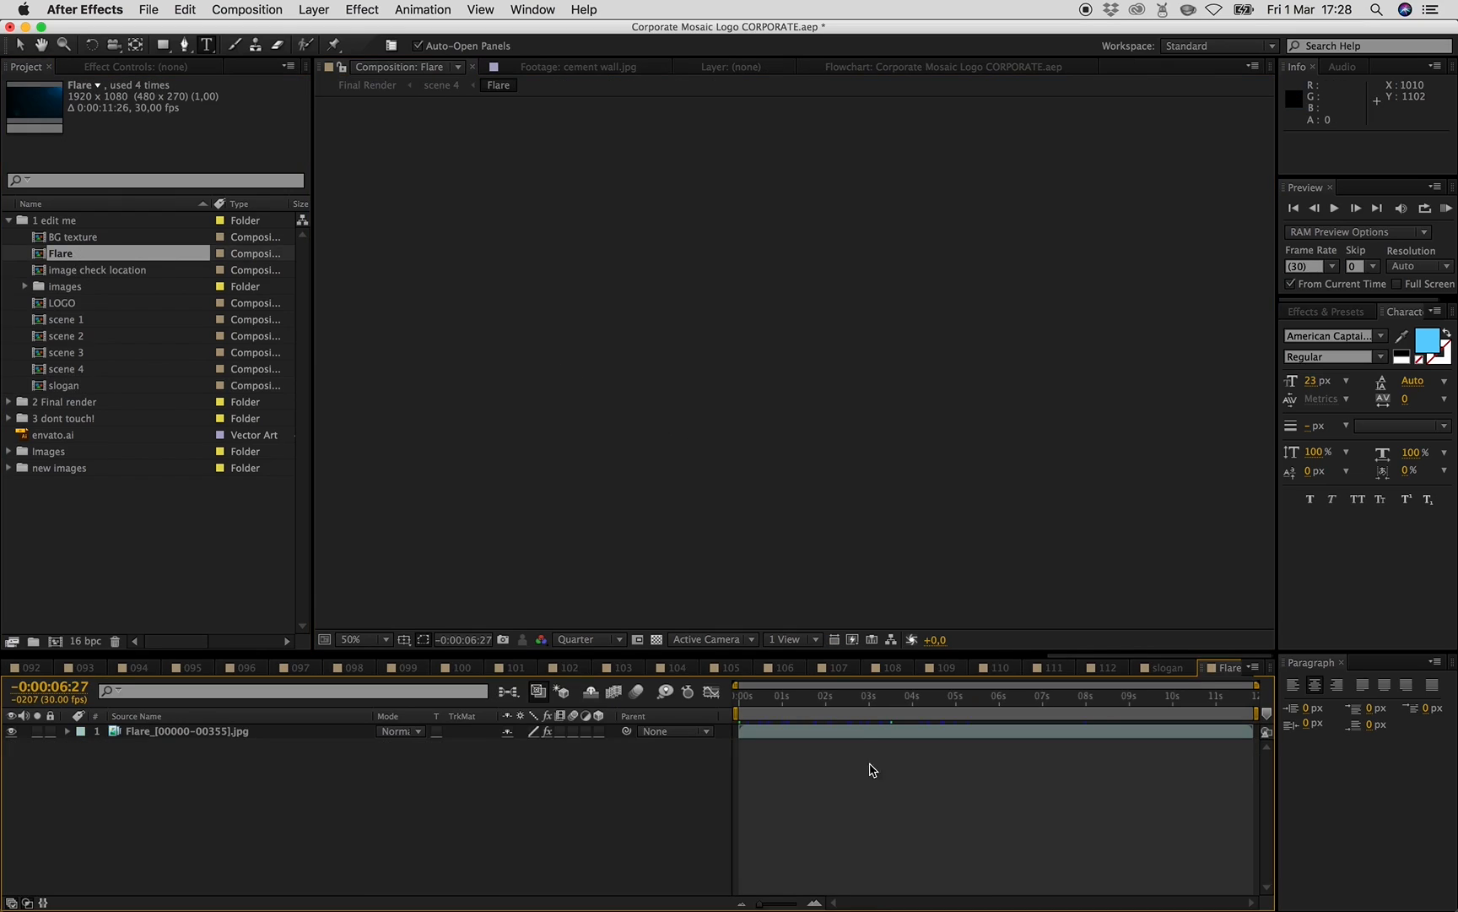
left_click(835, 702)
left_click(832, 732)
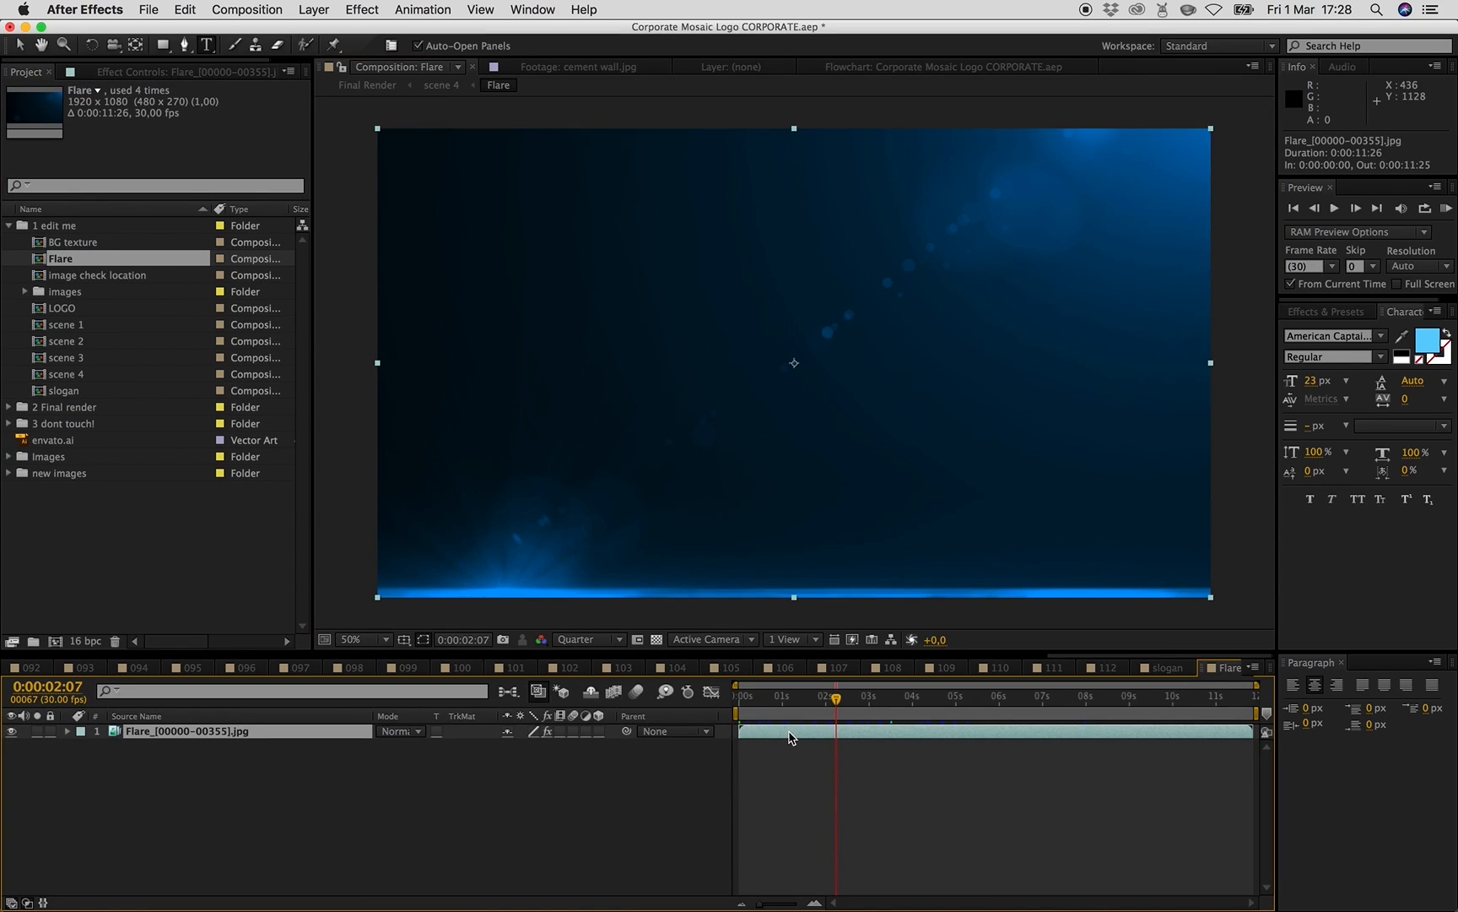
left_click(140, 72)
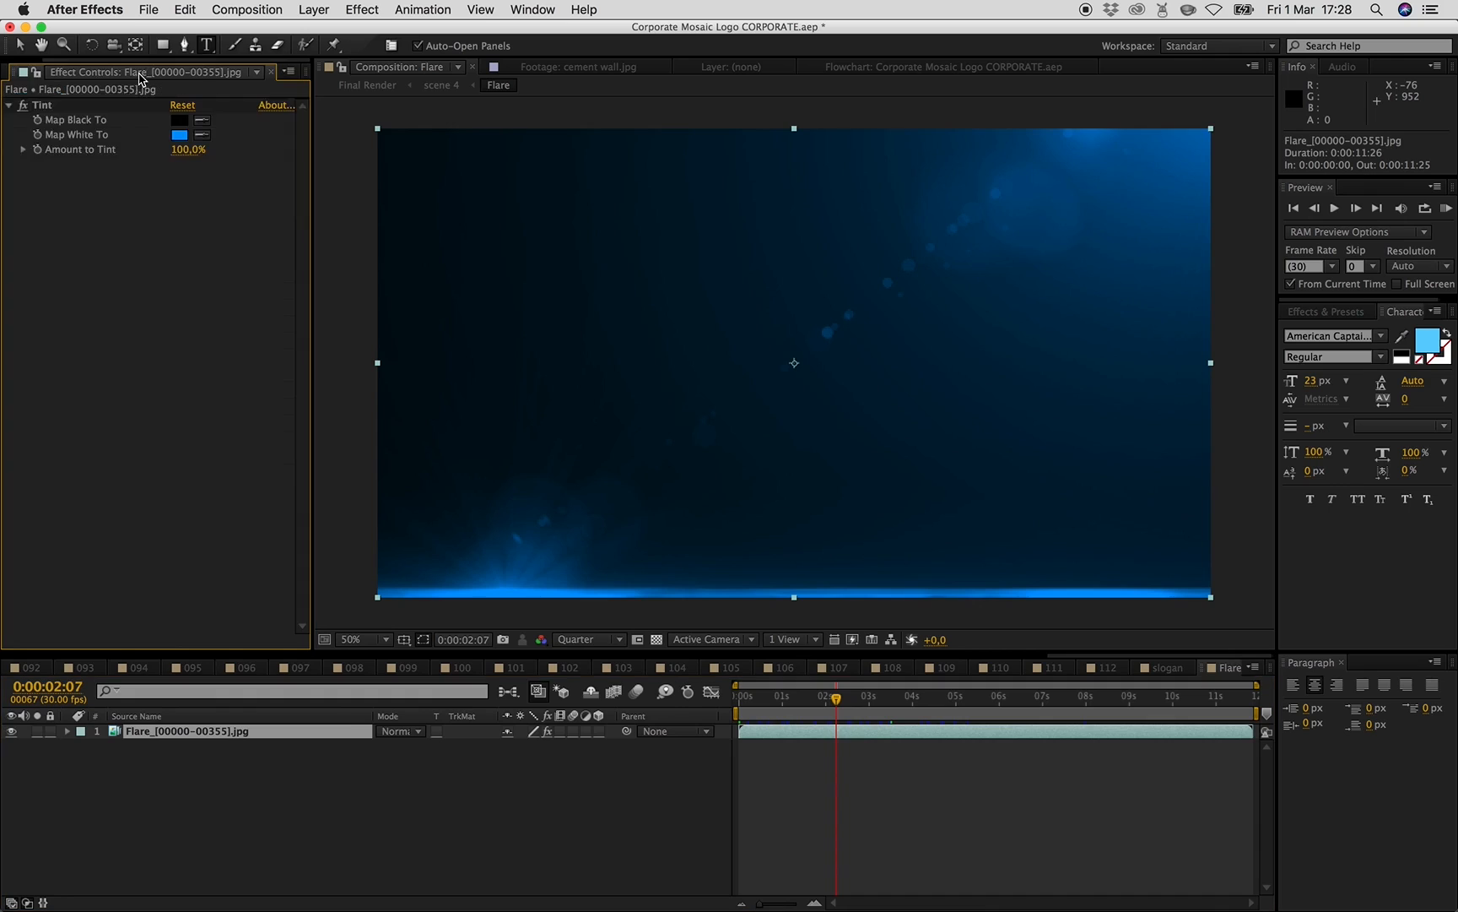
left_click(180, 135)
mouse_move(396, 395)
left_mouse_down()
mouse_move(396, 381)
mouse_move(397, 570)
mouse_move(408, 450)
left_mouse_up()
mouse_move(287, 417)
left_mouse_down()
mouse_move(308, 420)
mouse_move(259, 417)
mouse_move(282, 415)
left_mouse_up()
left_click(530, 382)
left_click(11, 730)
left_click(11, 731)
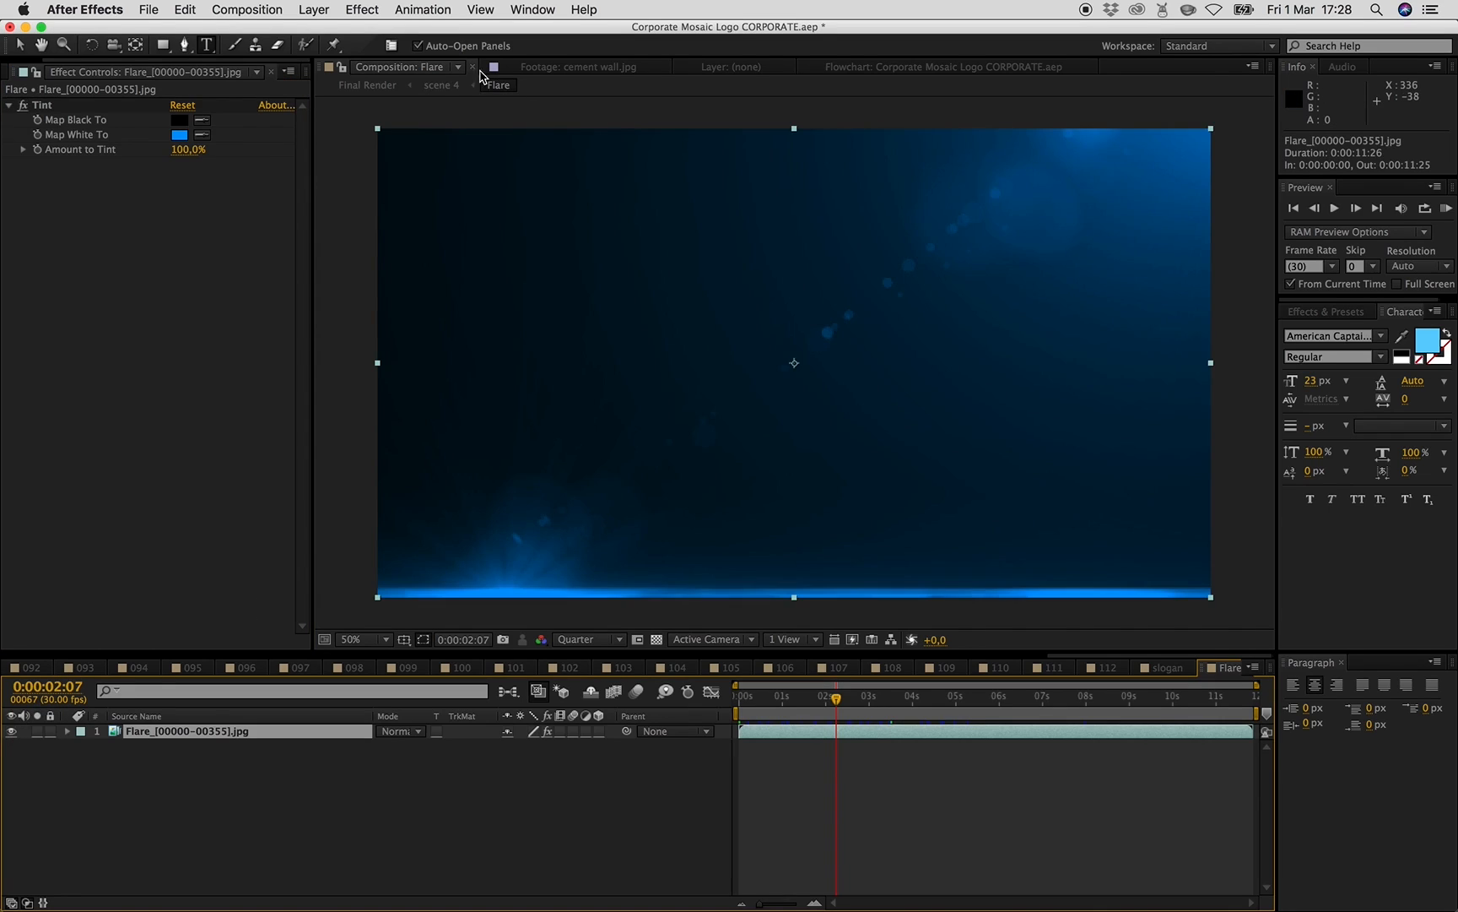
- Set the Flare layer's Tint Map White To colour to F600FF and check it in scene 4
left_click(442, 87)
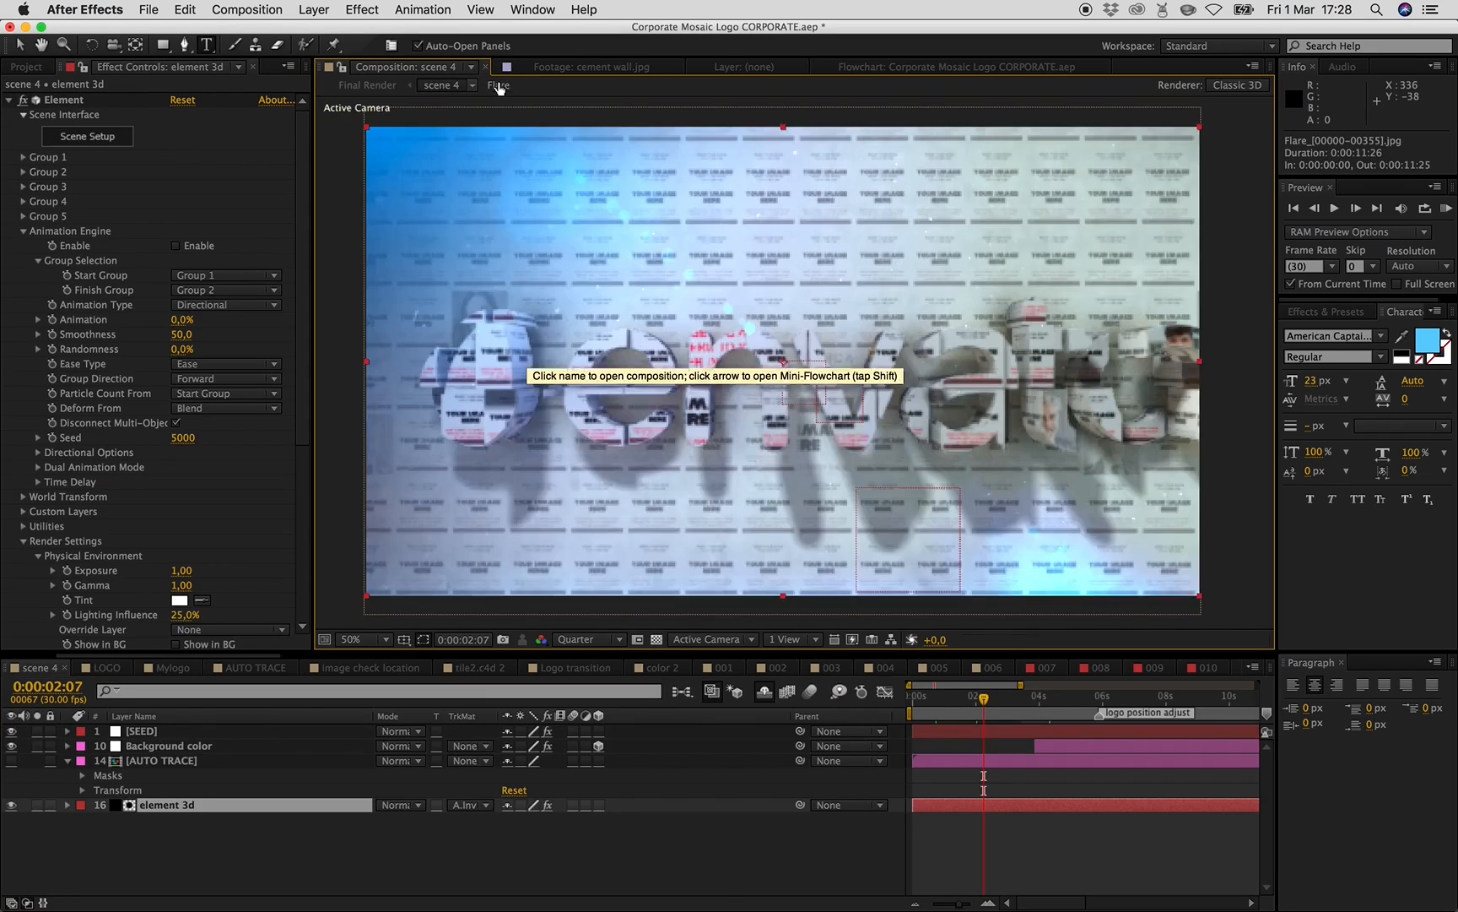
left_click(500, 84)
left_click(180, 135)
left_click(388, 395)
left_click(507, 355)
left_click(441, 86)
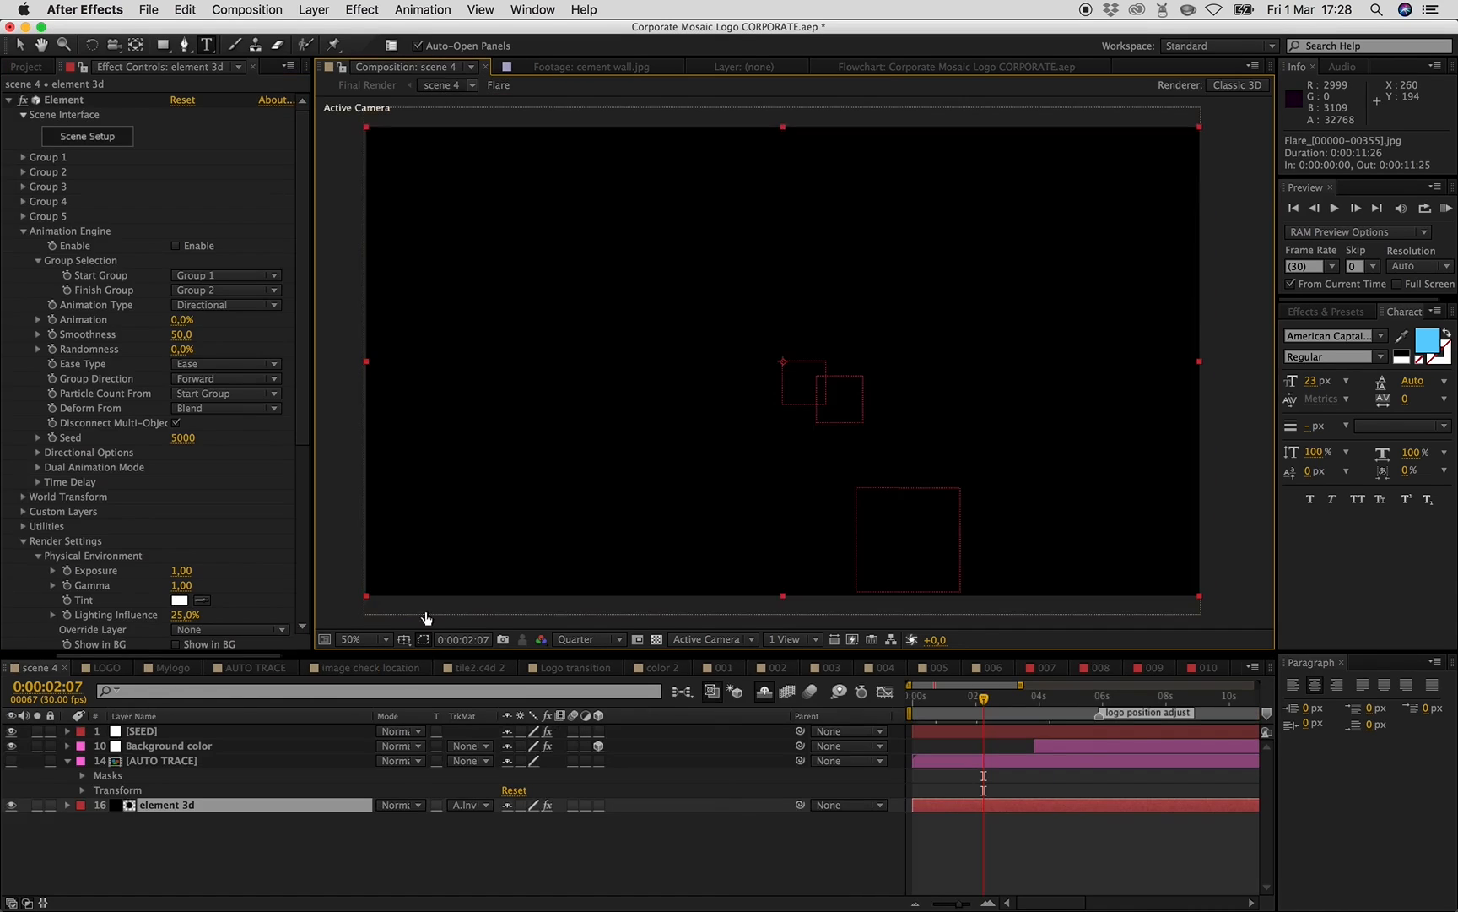
- Change the Flare's Map White To colour to a darker purple and return to scene 4
left_click(498, 88)
left_click(180, 135)
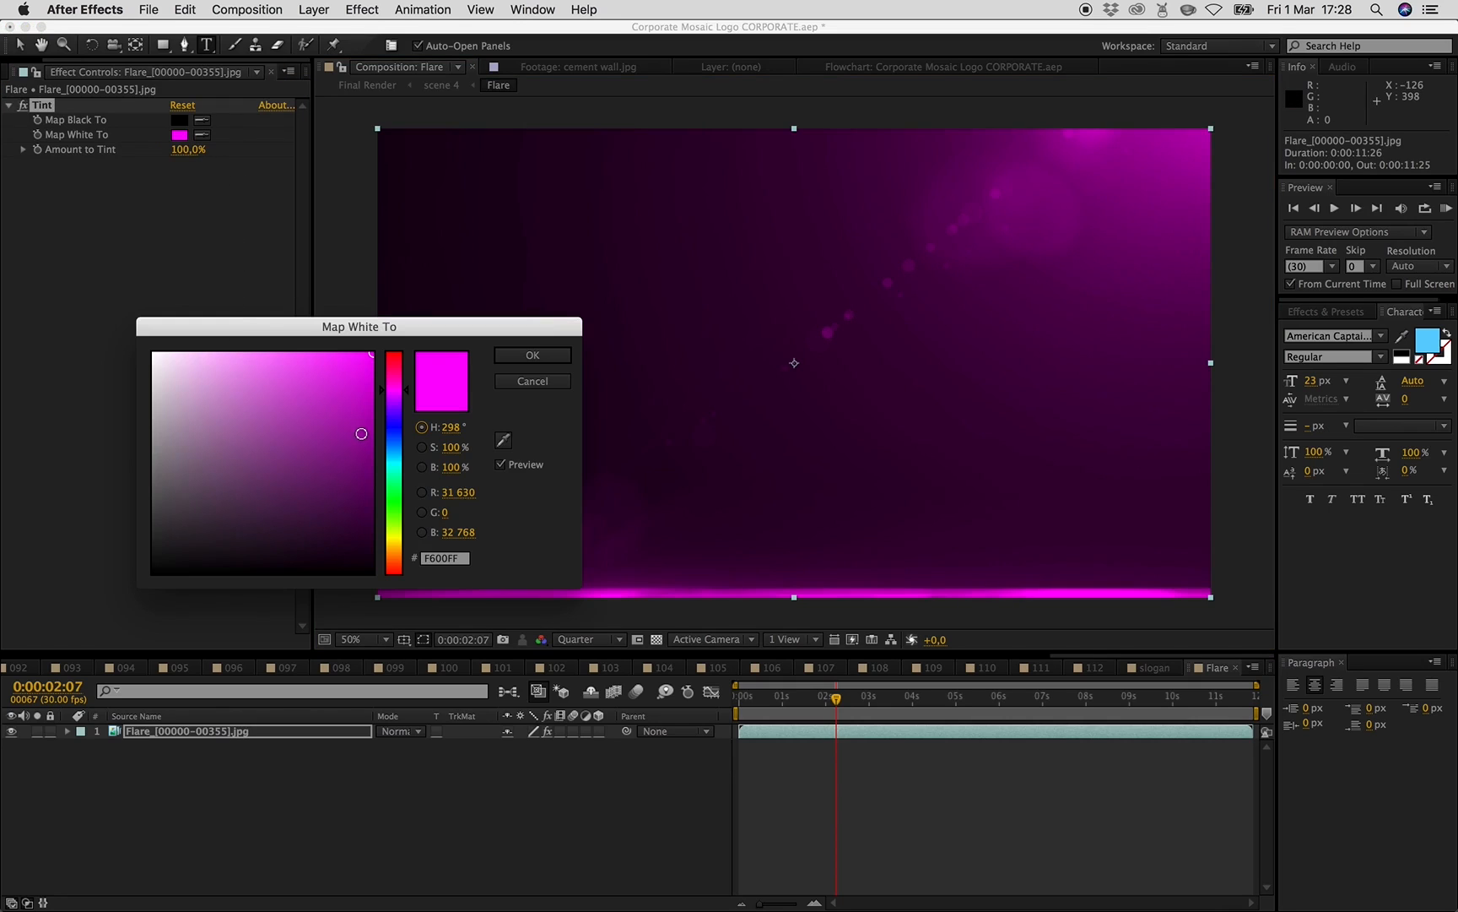
left_click_drag(359, 369, 303, 504)
left_click(538, 354)
left_click(442, 85)
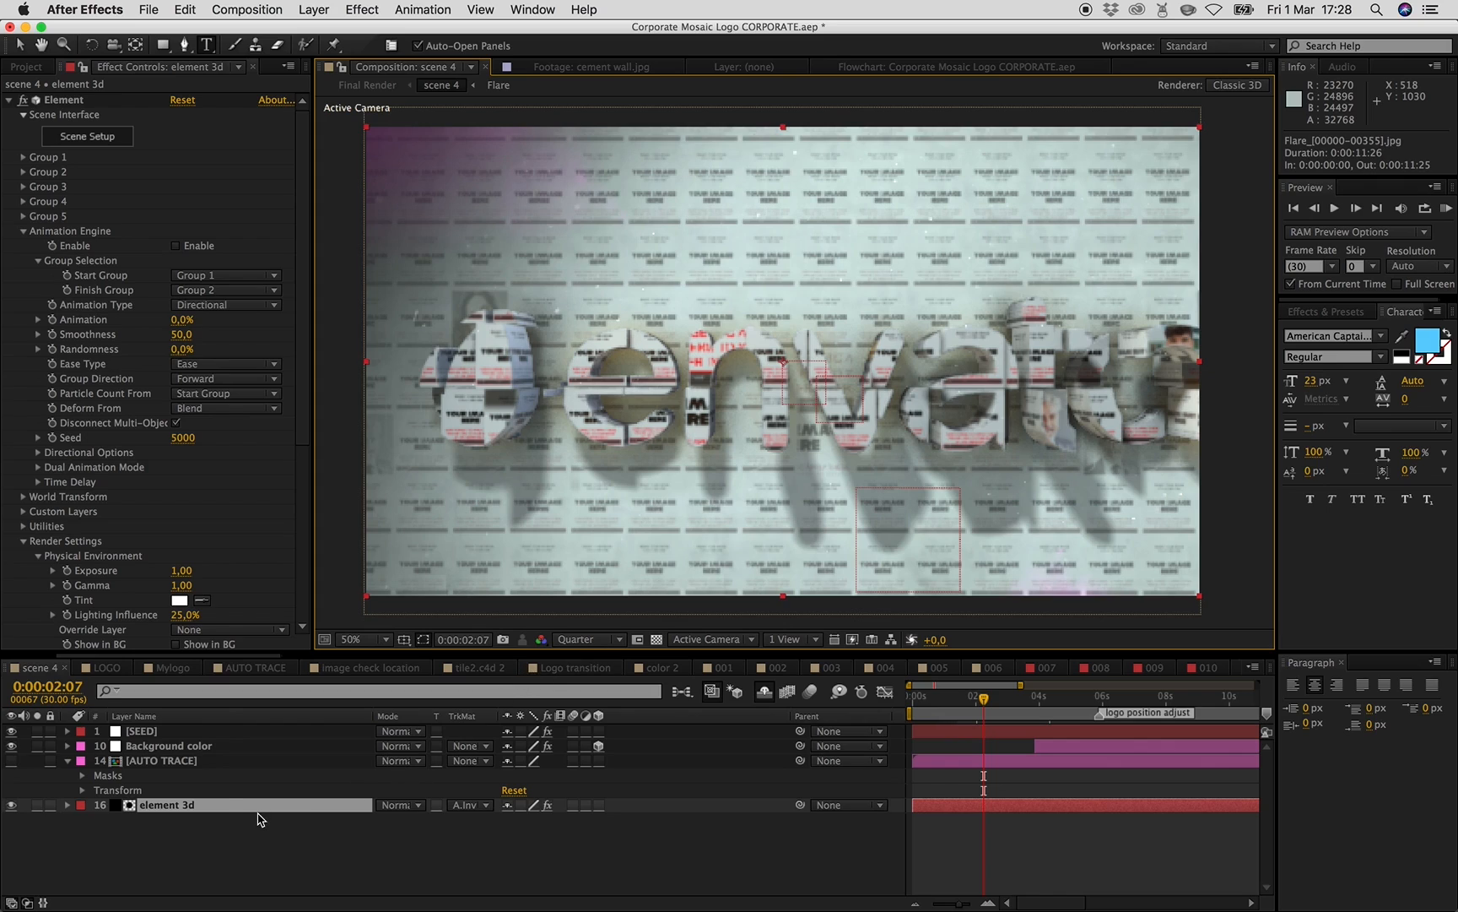
- Set the Background color layer's Ramp Start Color to red at about 18 seconds
left_click(169, 746)
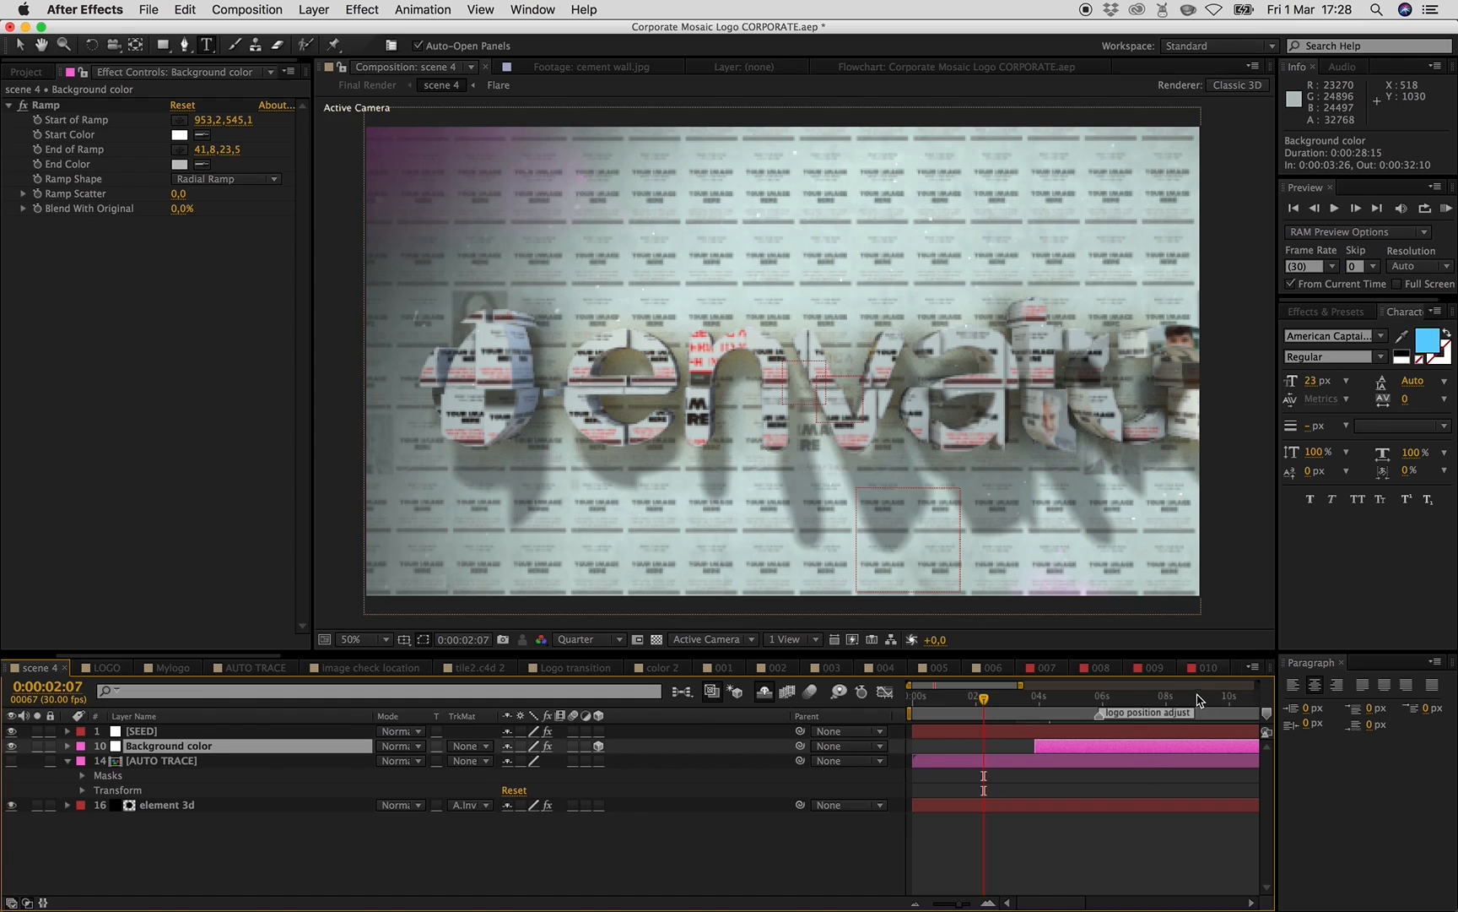
left_click_drag(959, 903, 930, 903)
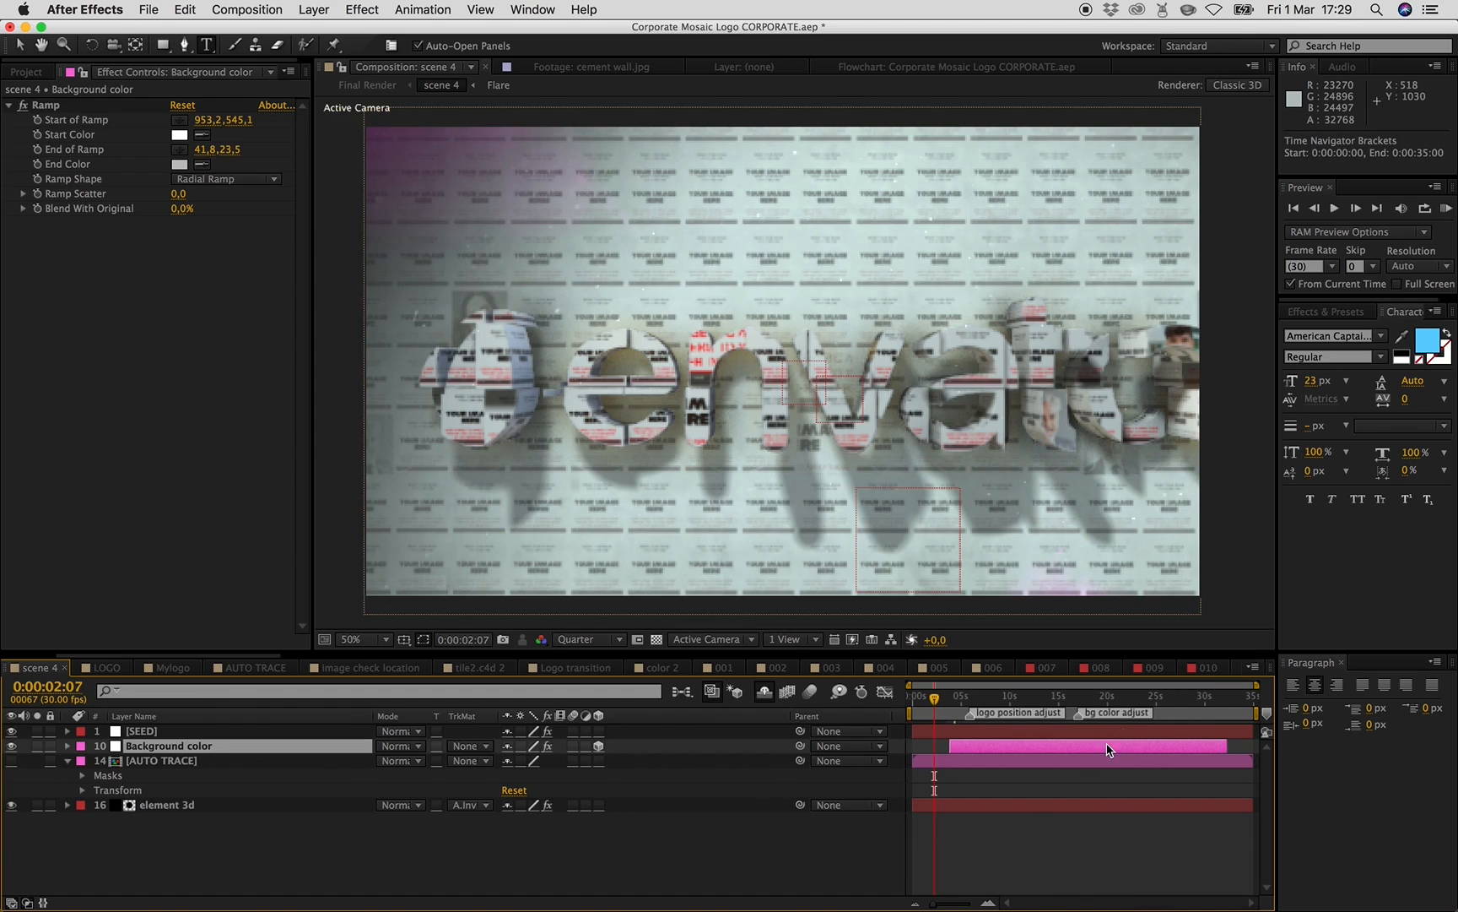
left_click(1091, 693)
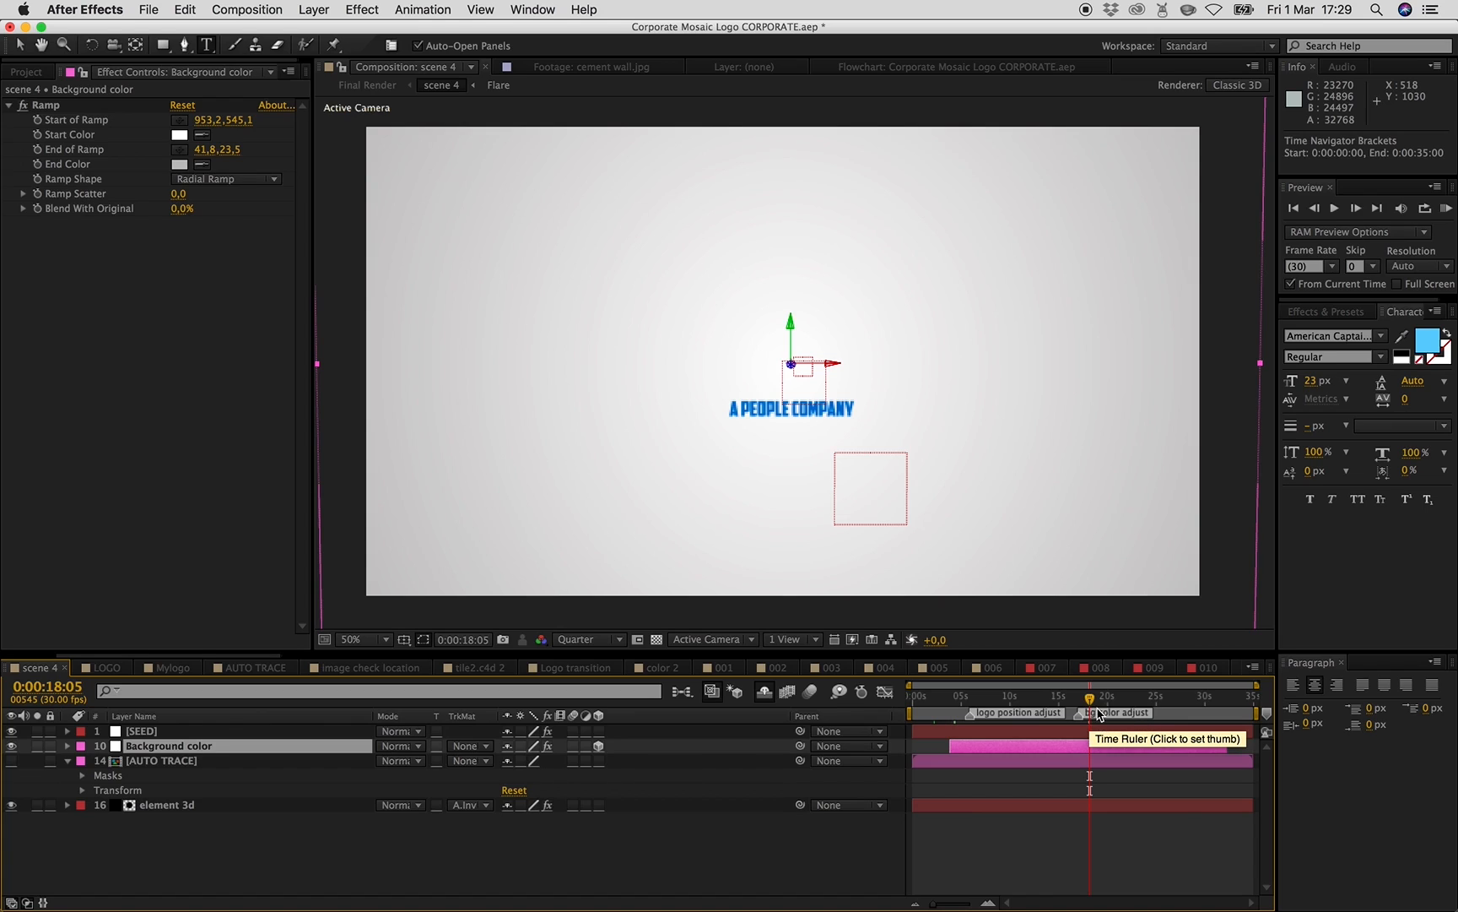
left_click(180, 135)
left_click(348, 371)
left_click(533, 355)
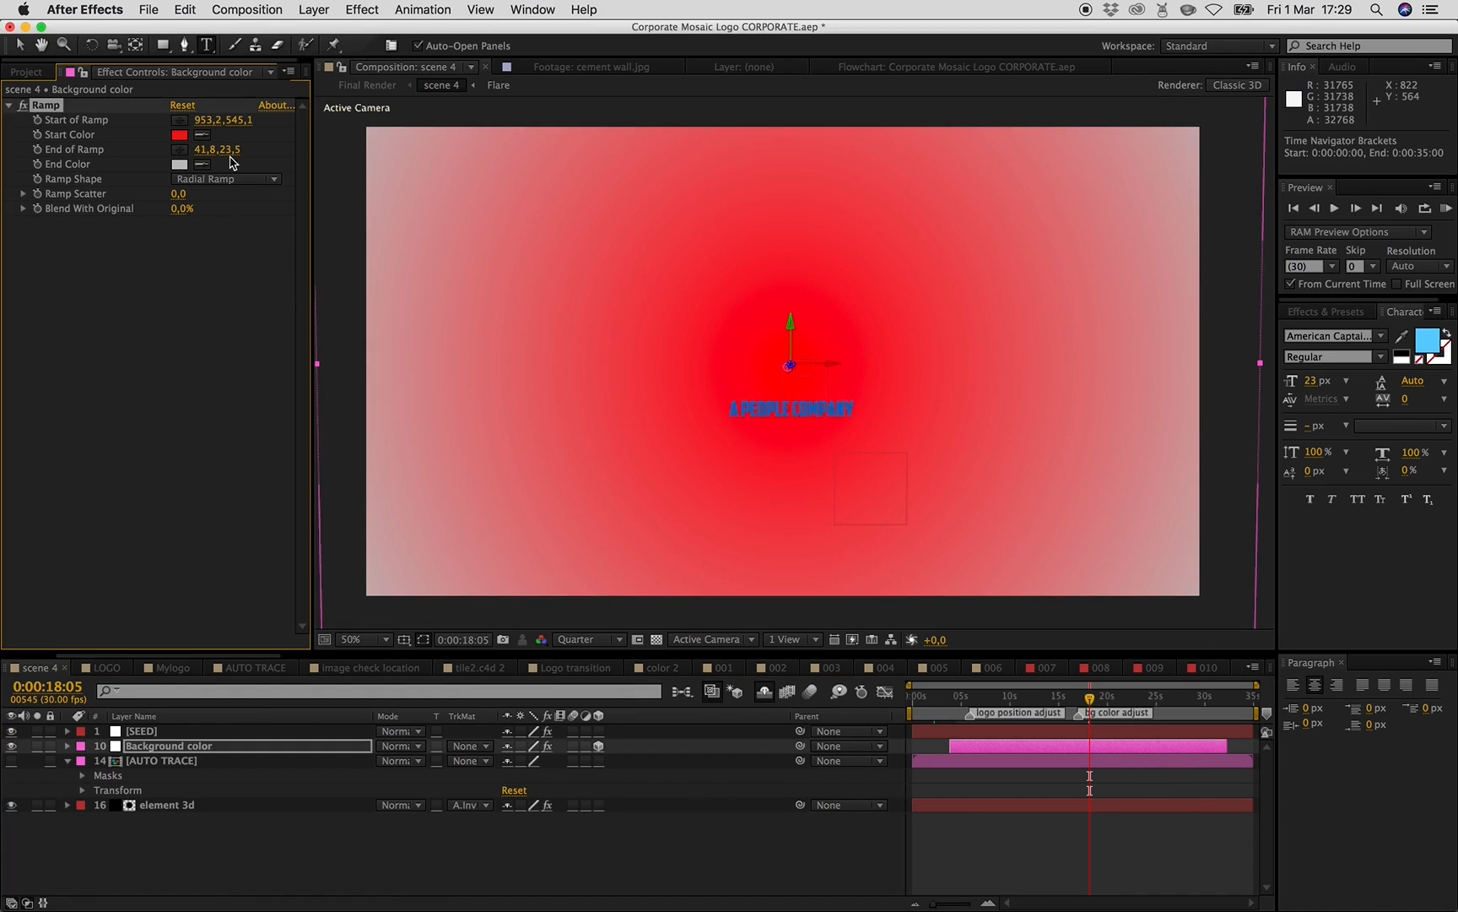
- Set the Background color layer's Ramp End Color to blue
left_click(179, 164)
left_click(397, 428)
left_click(342, 389)
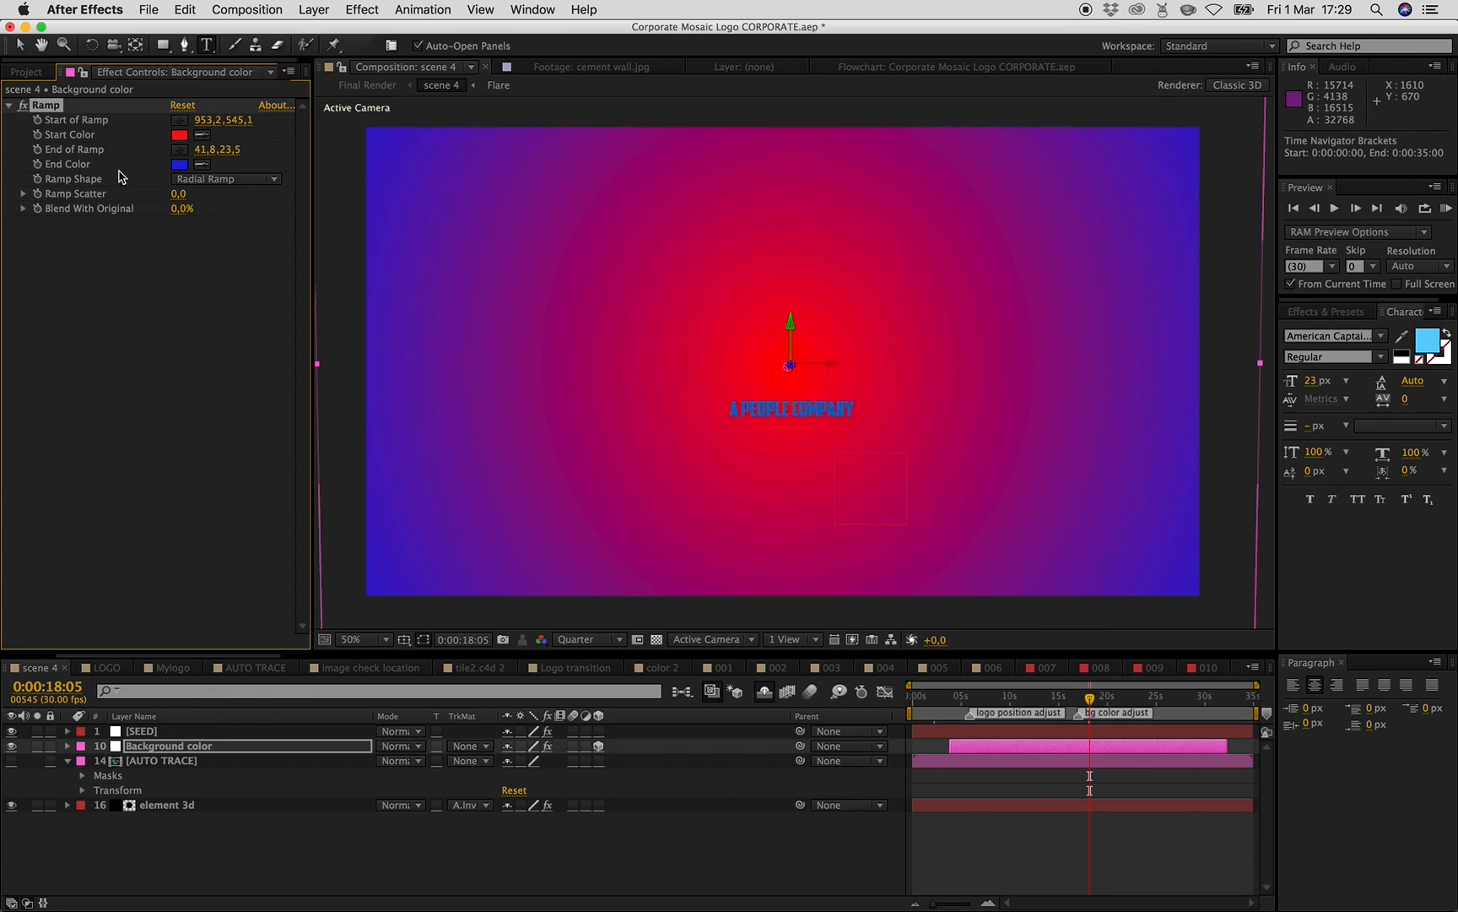
- Review the LOGO, Final Render, scene 4 and scene 2 compositions at several points in time
left_click(28, 72)
double_click(84, 307)
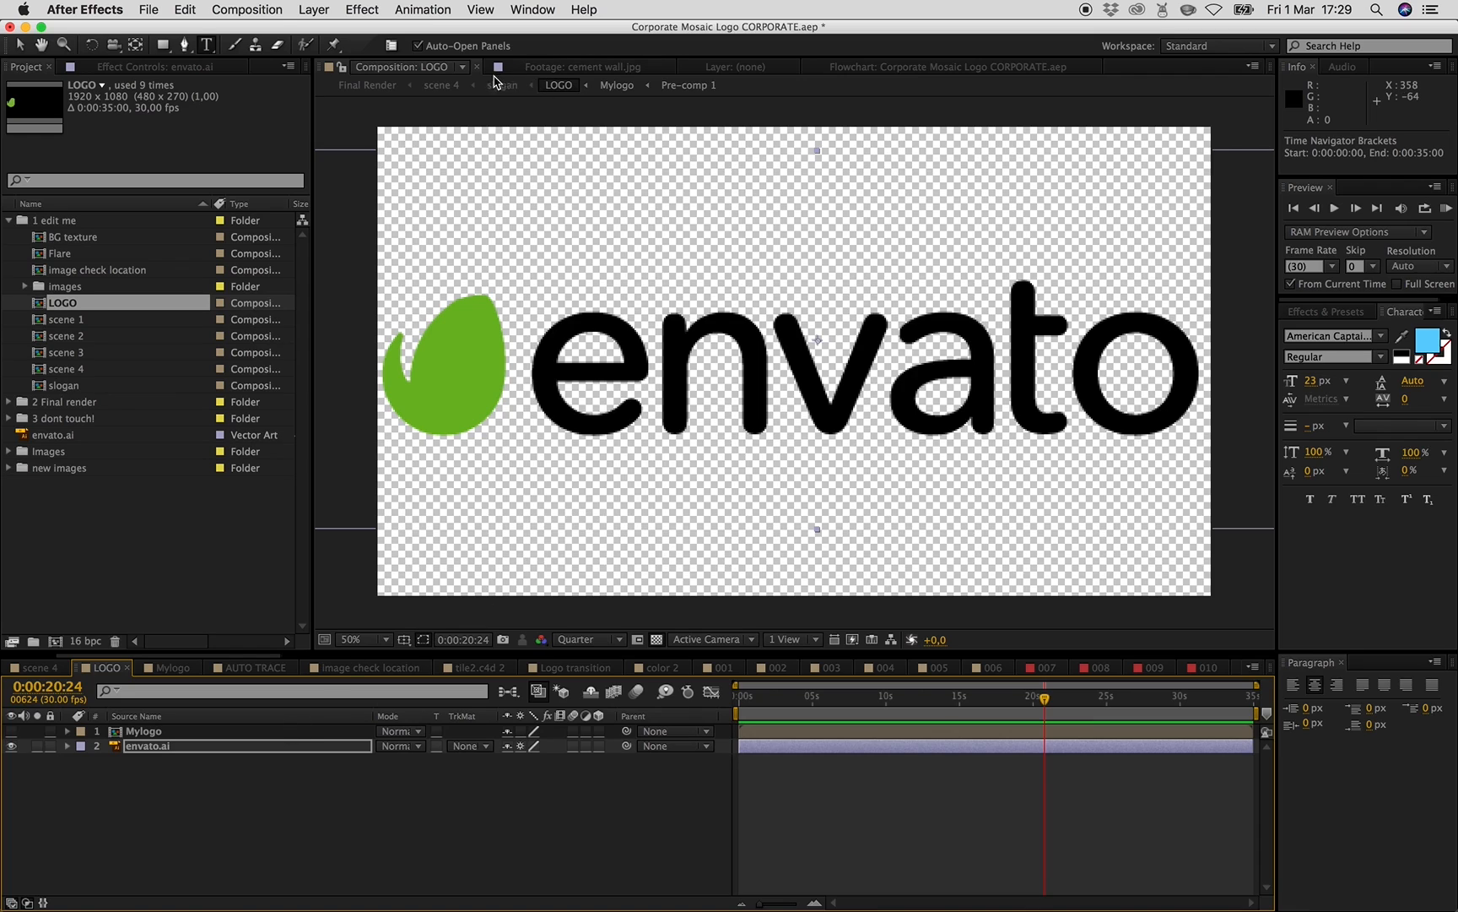
left_click(367, 86)
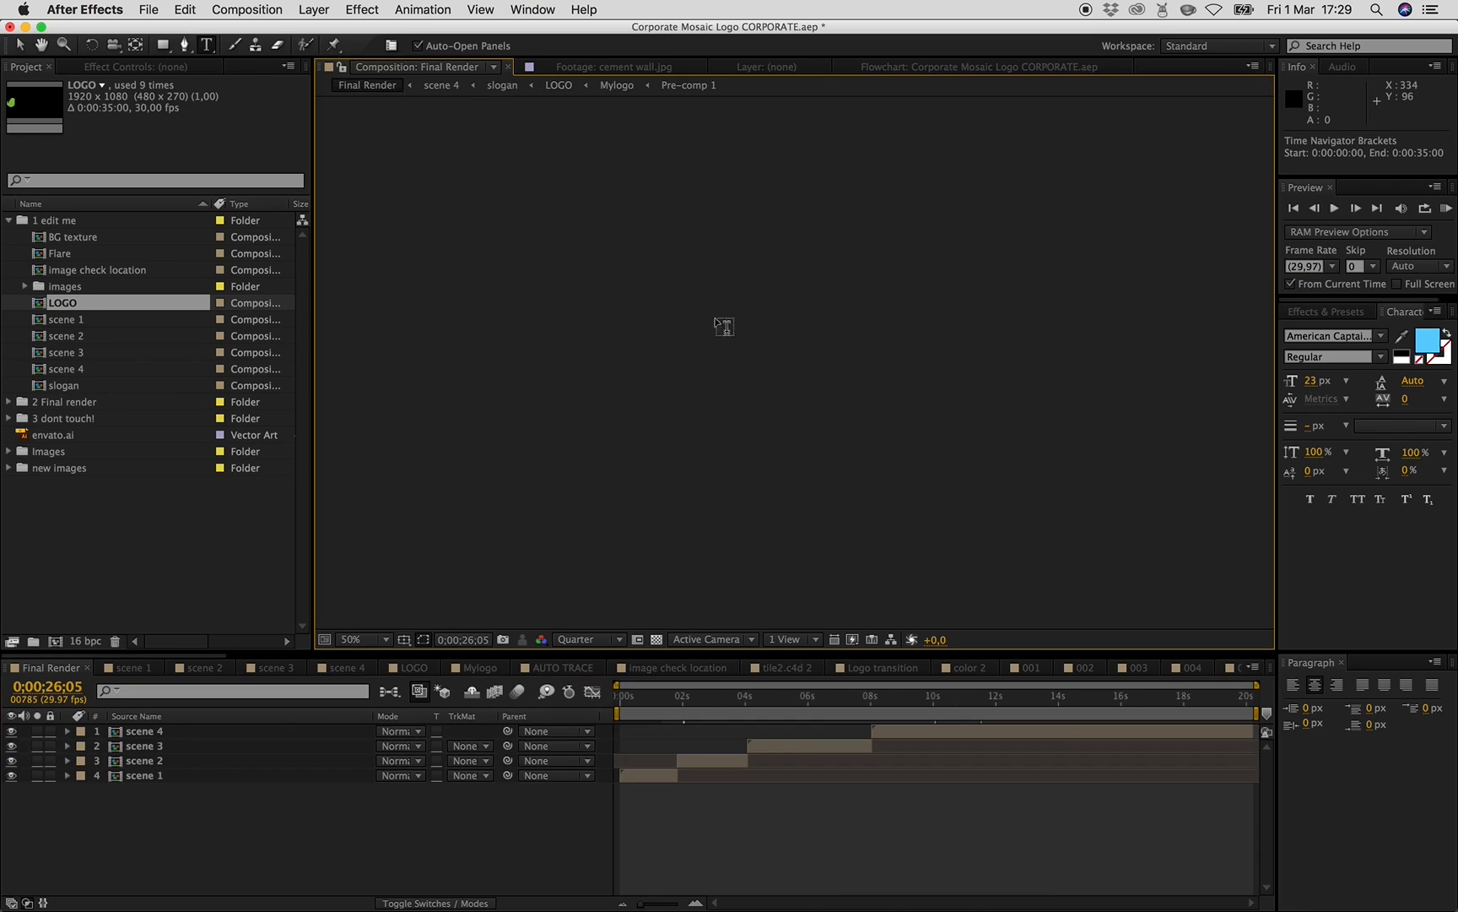
left_click(946, 711)
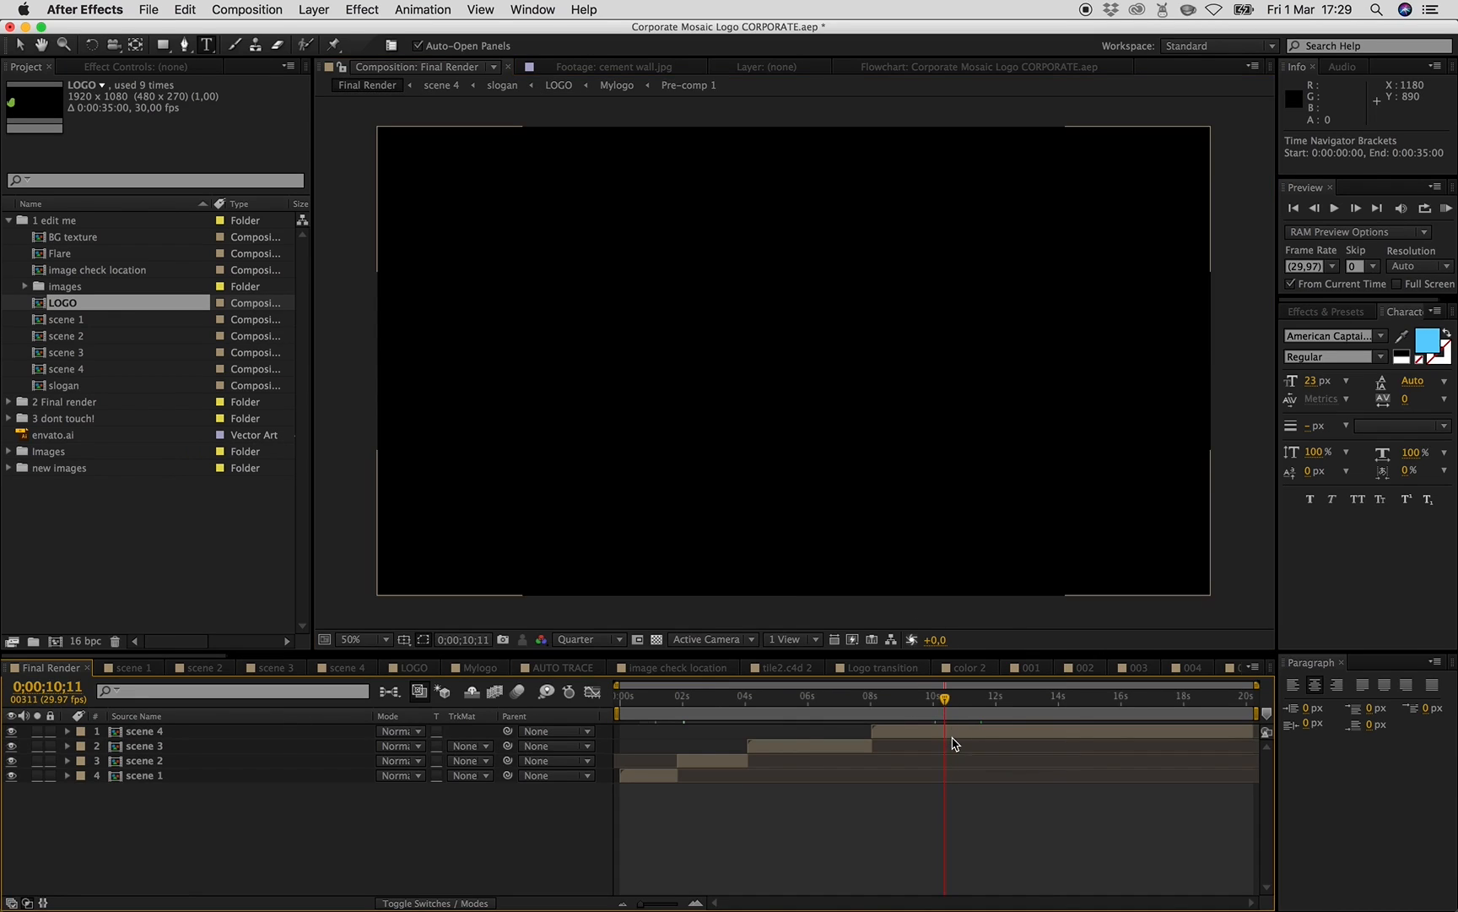
double_click(962, 731)
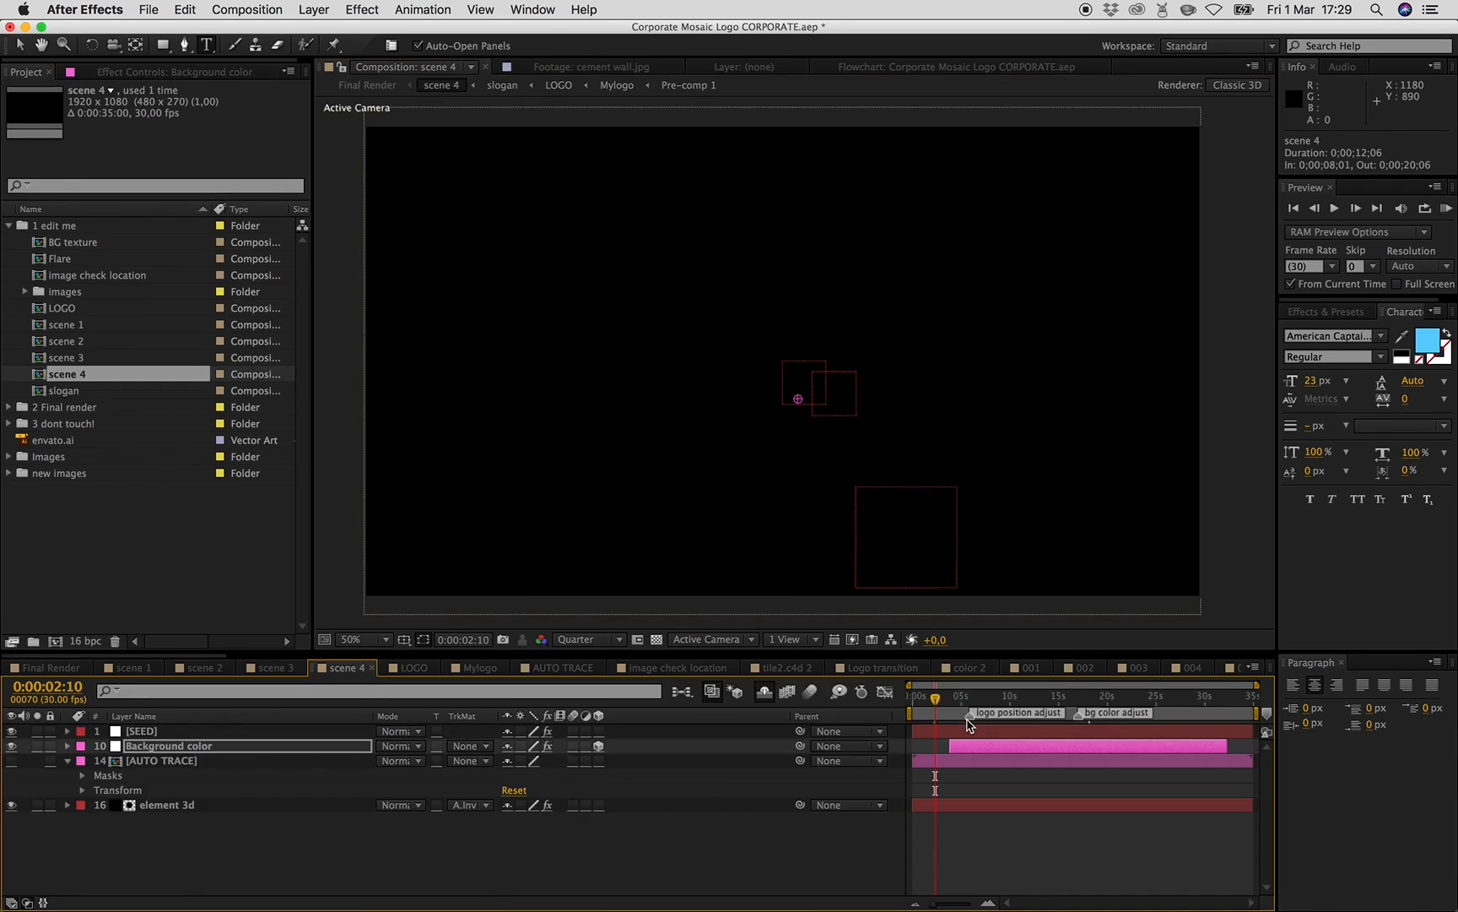
left_click(1059, 700)
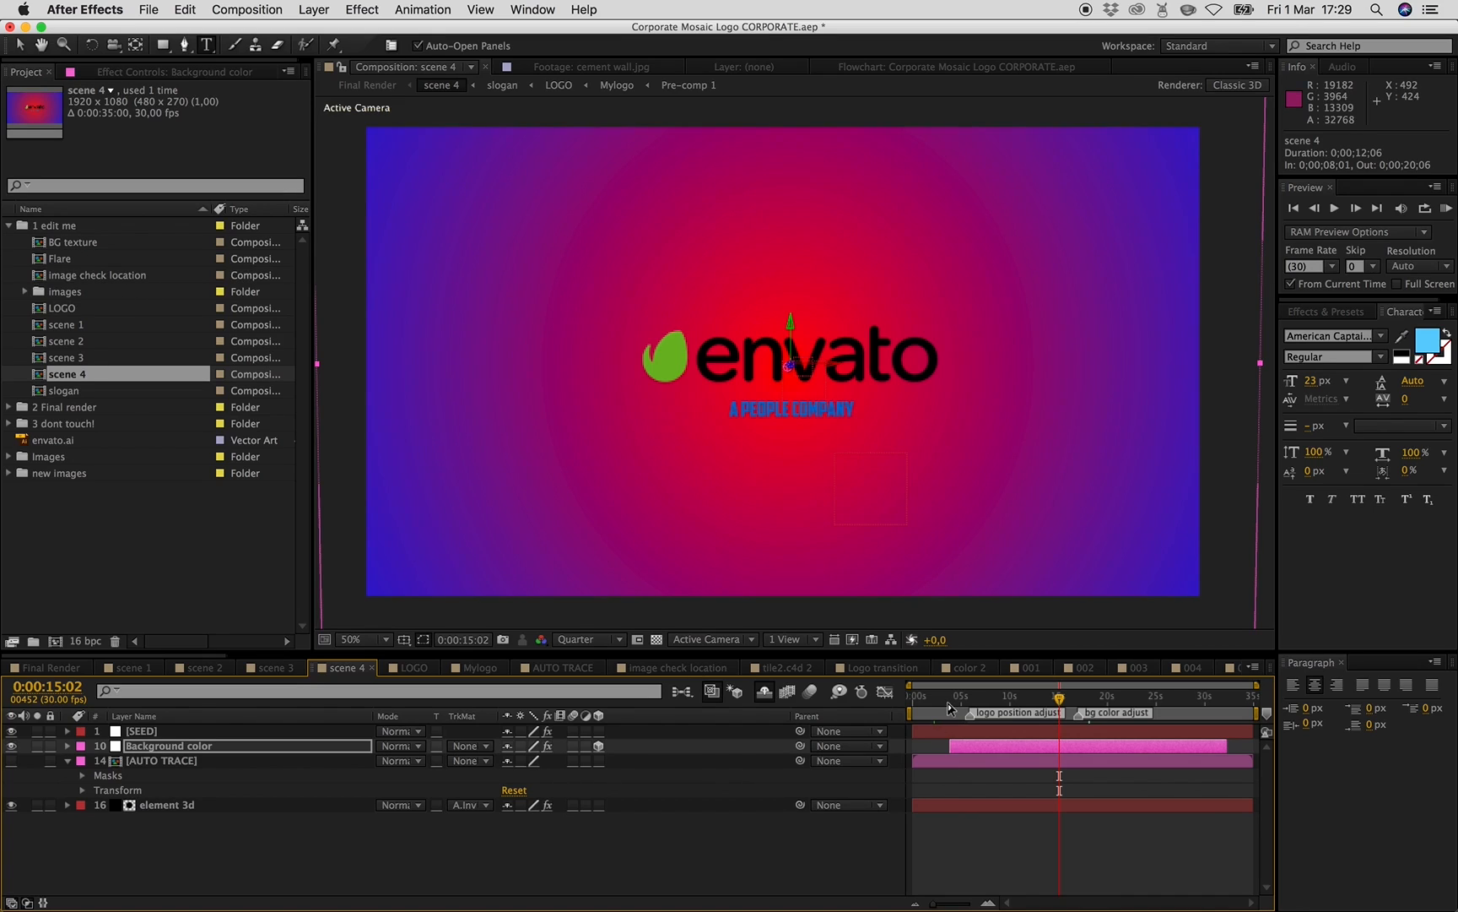
left_click(947, 706)
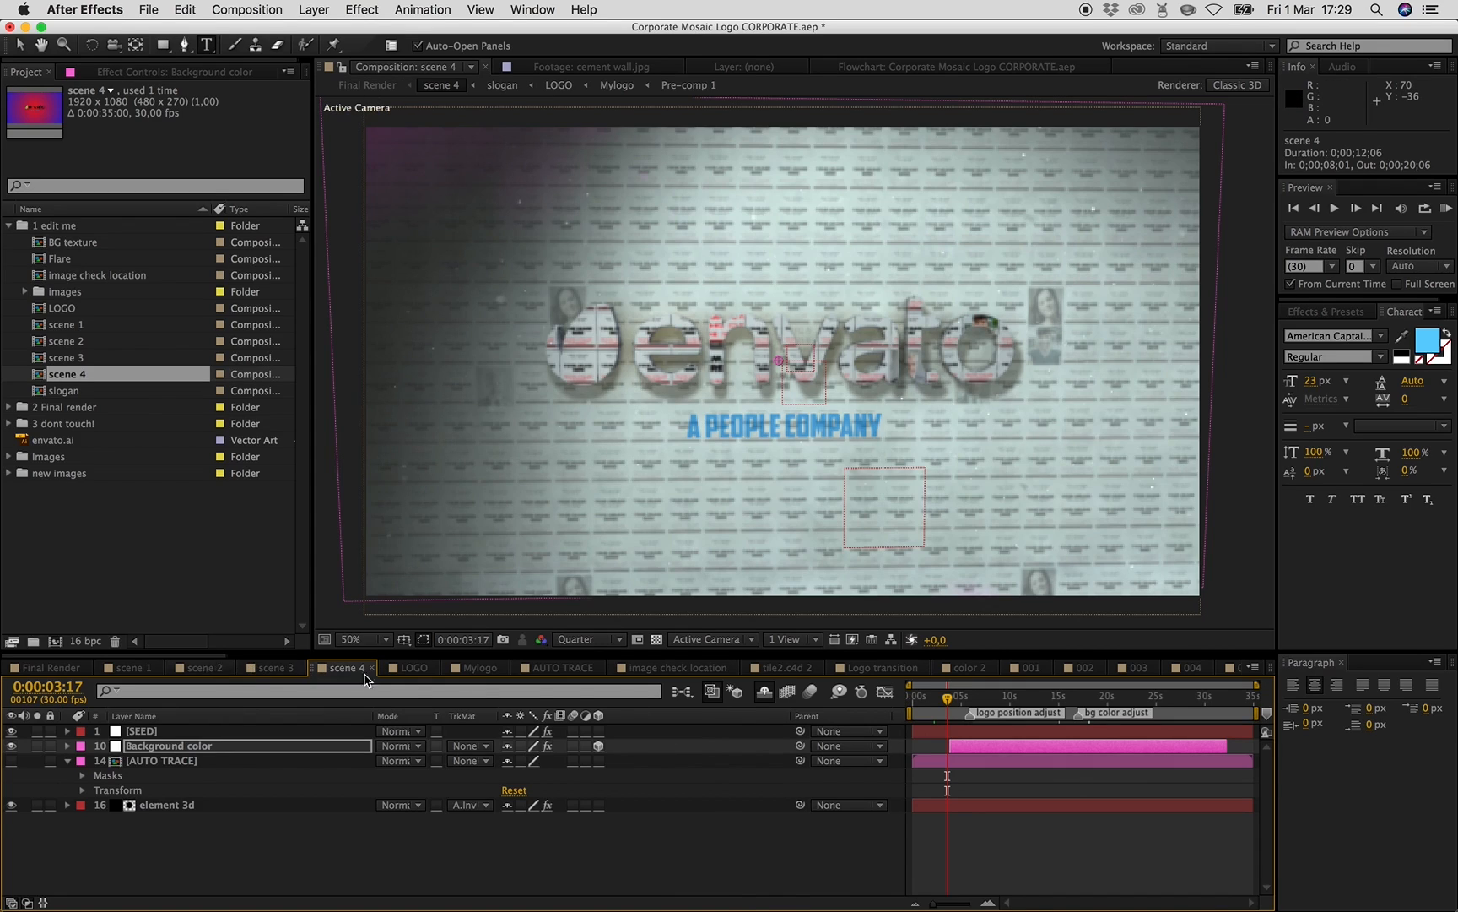
left_click(203, 667)
left_click(840, 701)
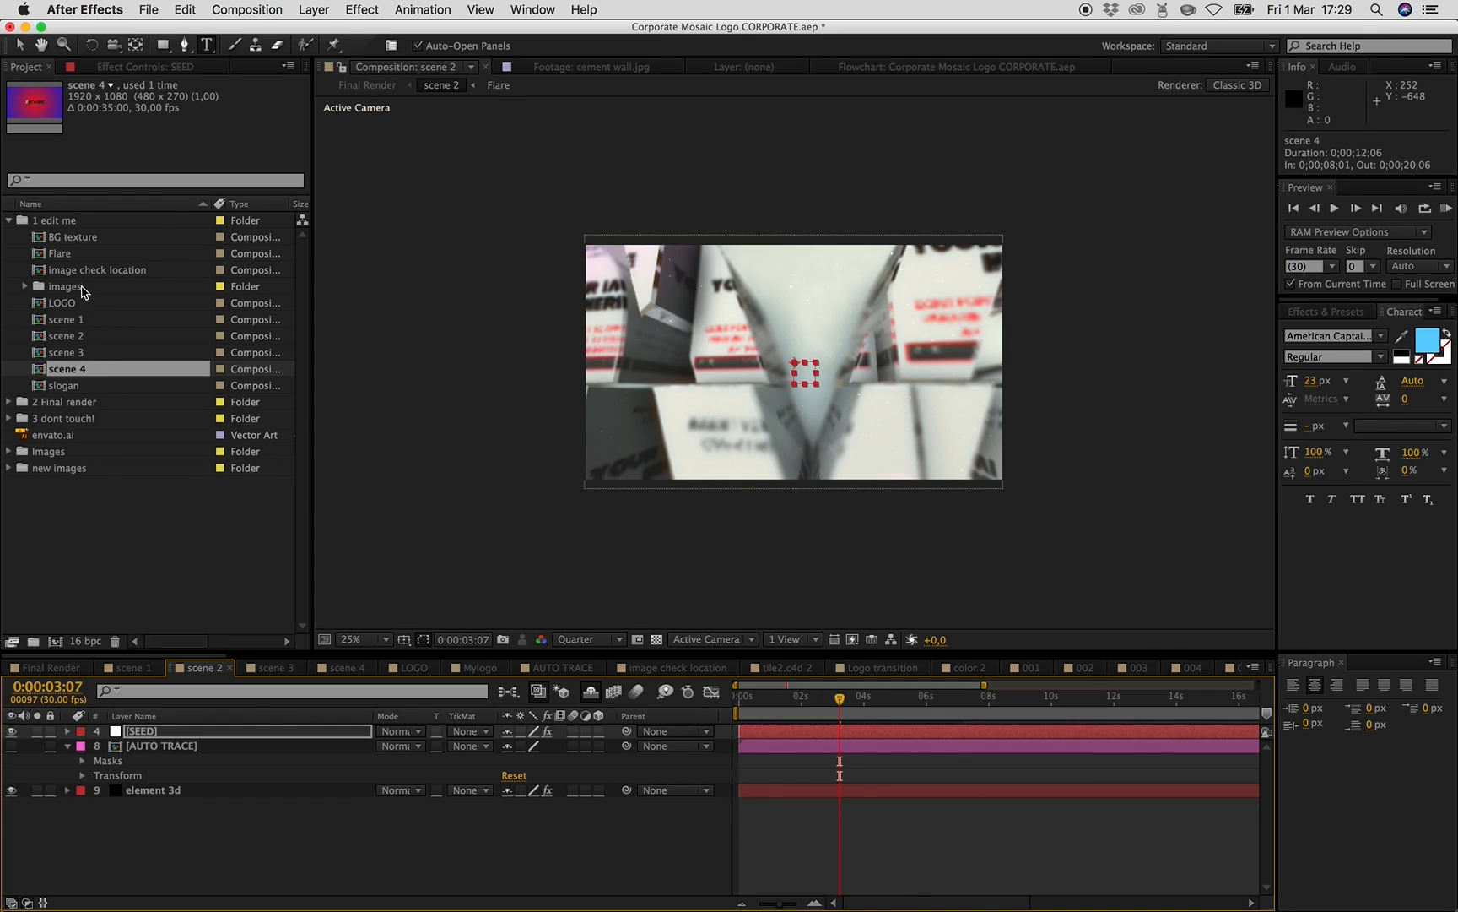
- Open the BG texture composition and turn on the color overlay layer
double_click(69, 241)
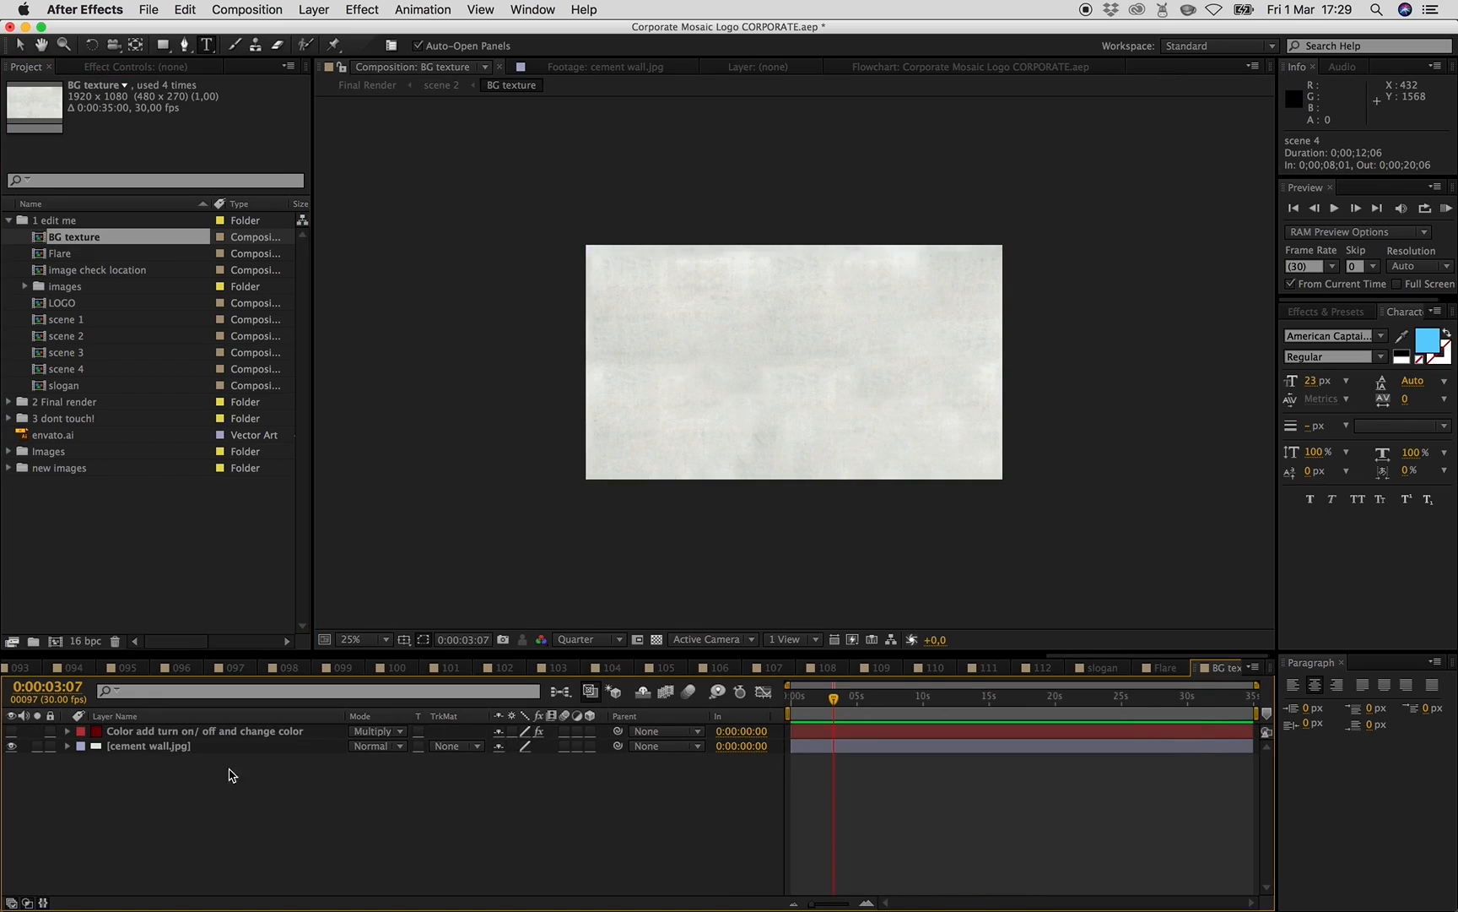
left_click(190, 746)
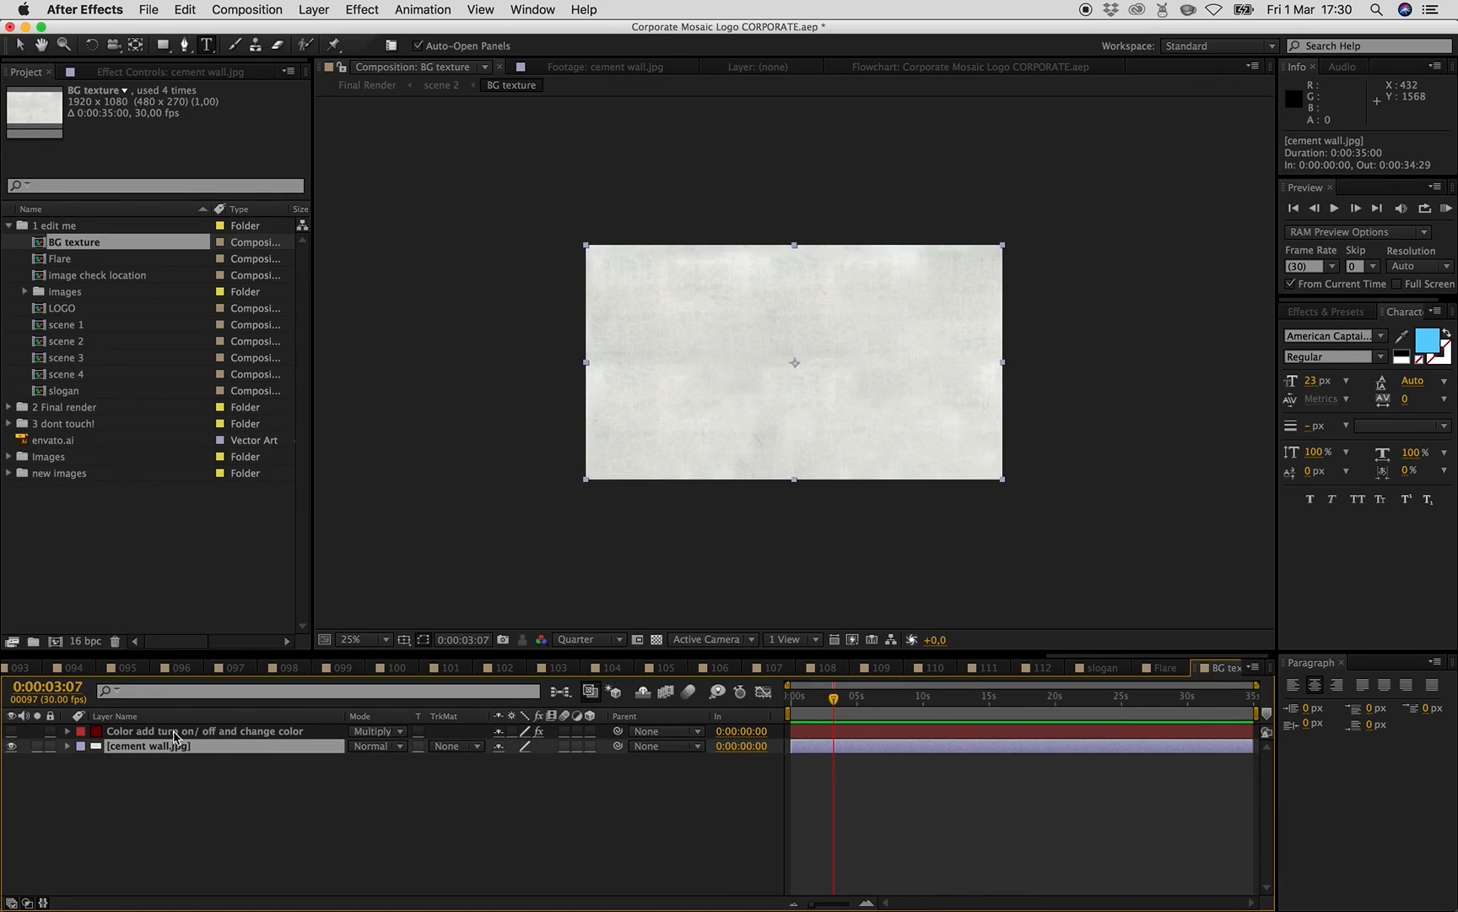
left_click(12, 730)
- Set the overlay layer's Fill color to 154A5E
left_click(187, 740)
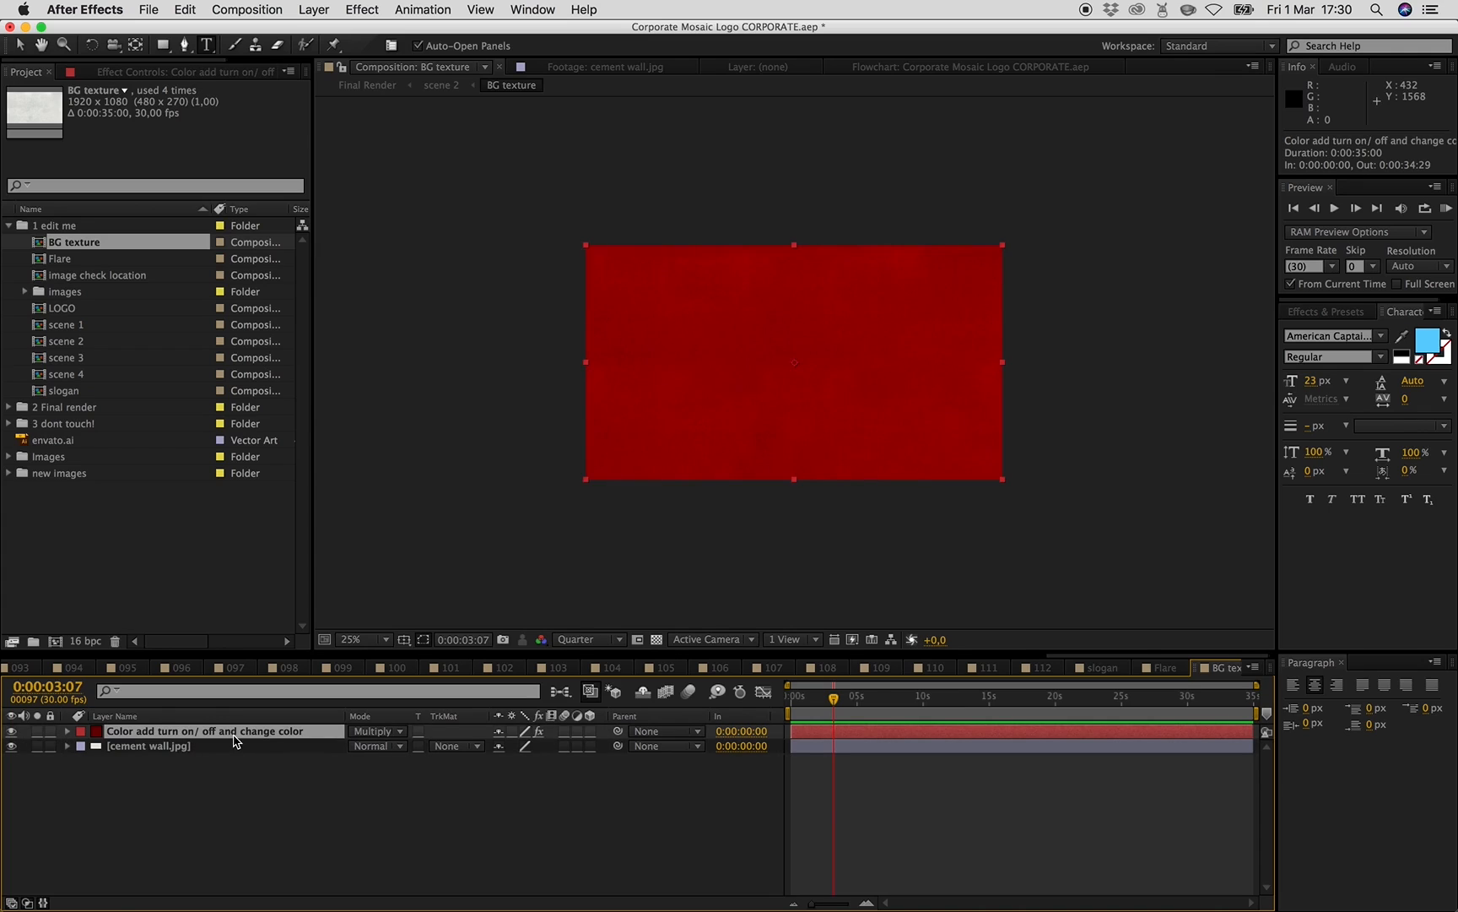
left_click(182, 73)
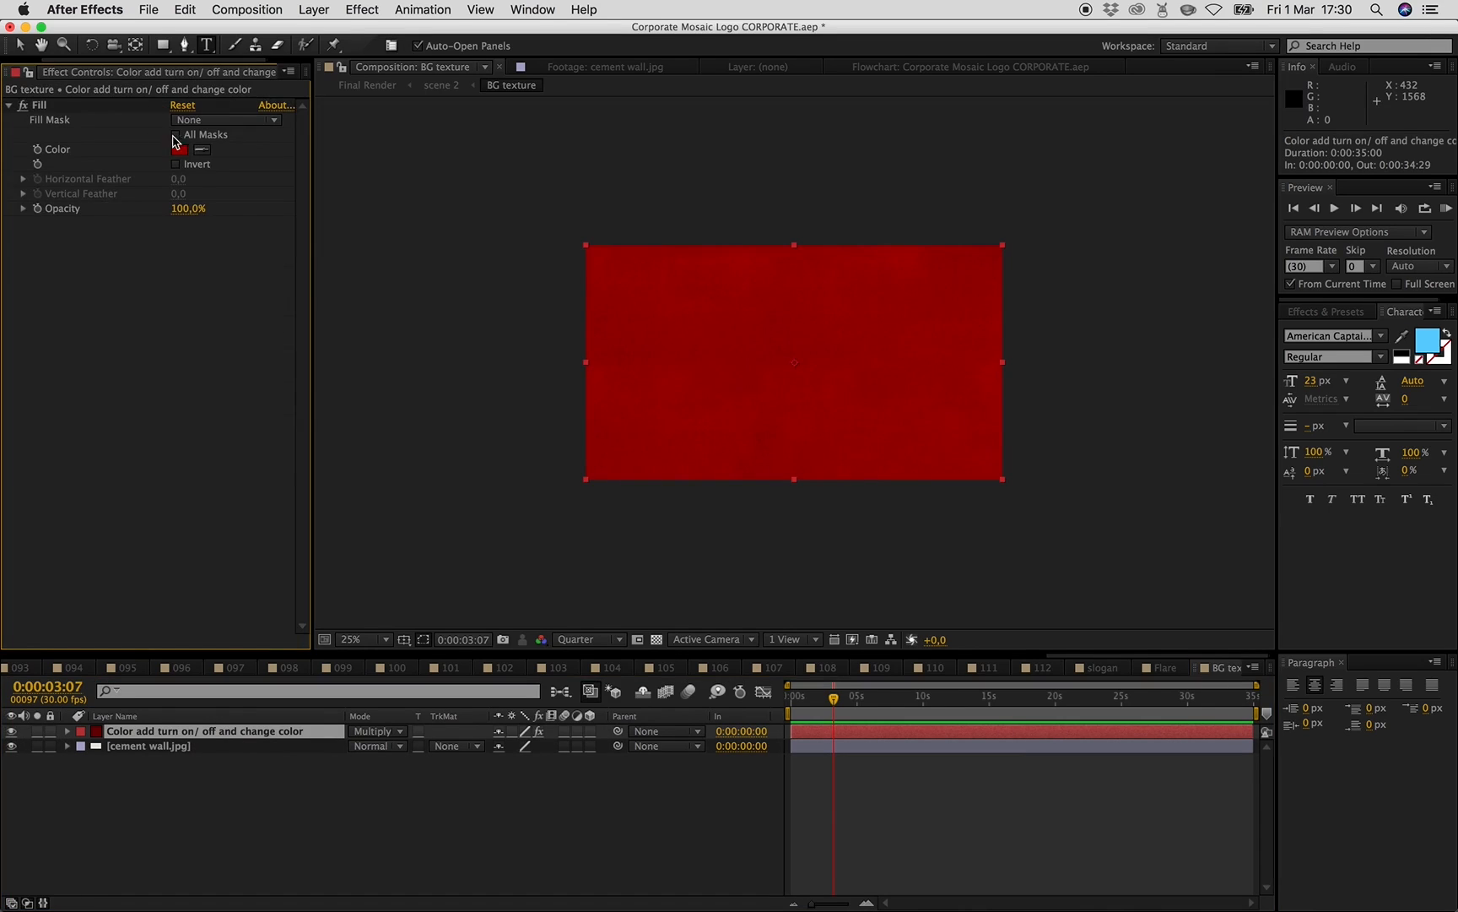
left_click(183, 150)
left_click_drag(281, 433, 312, 502)
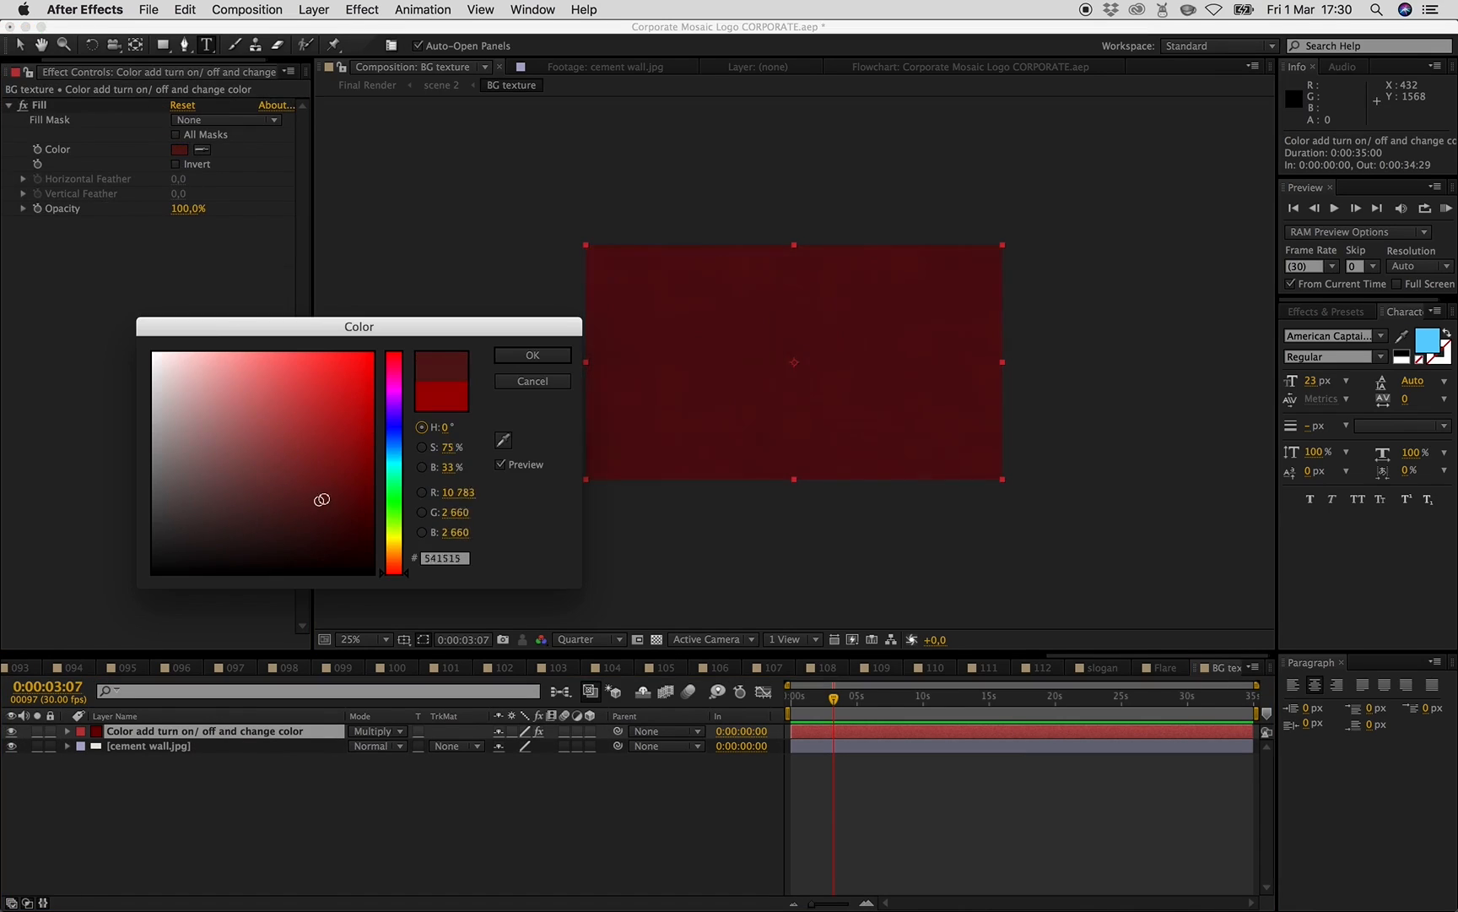
left_click(399, 453)
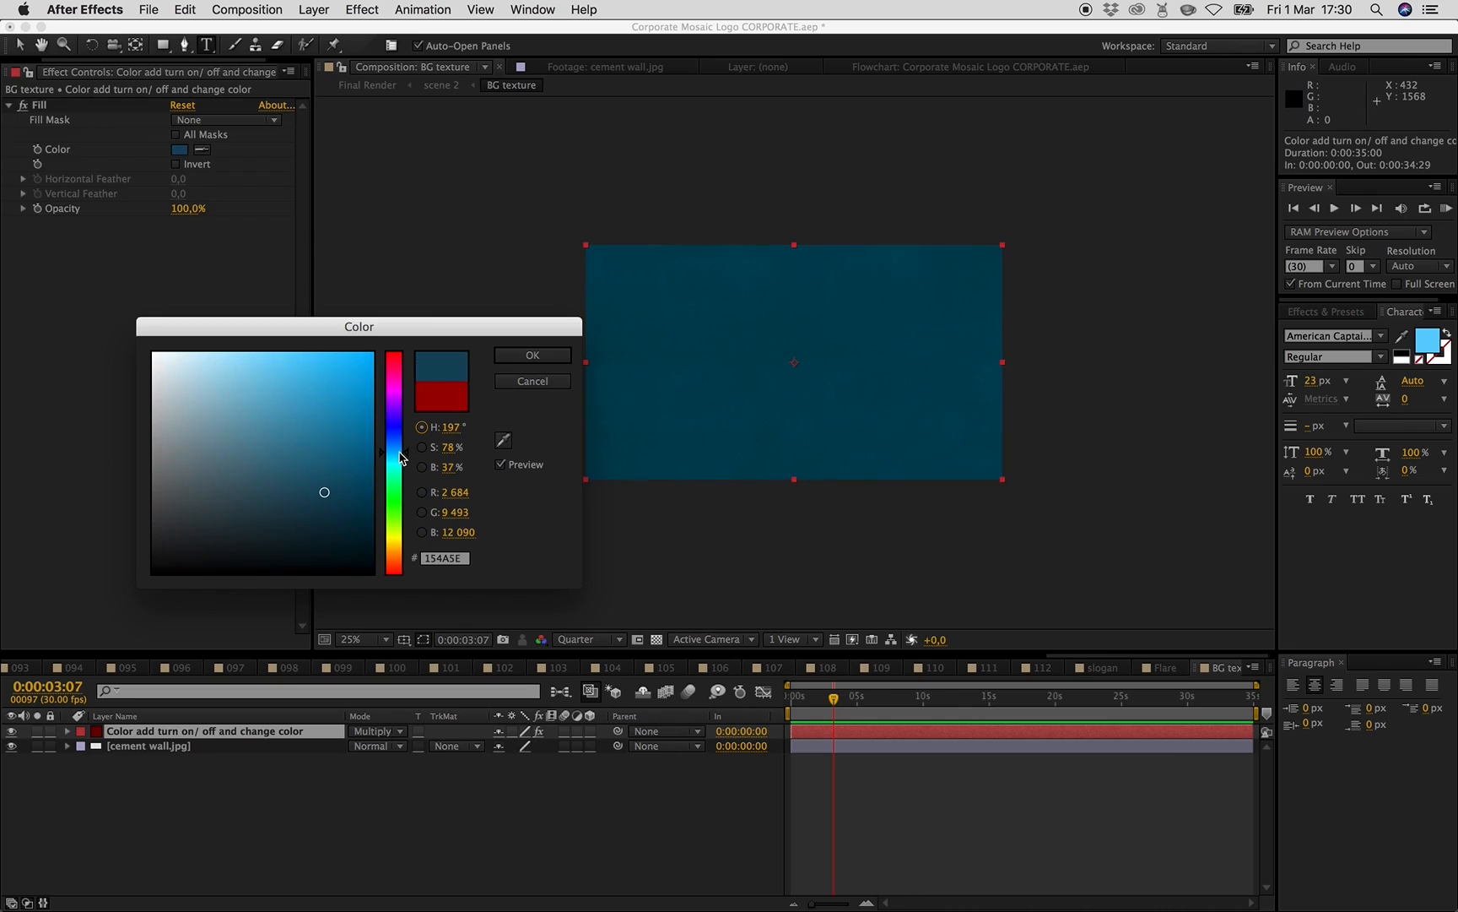
left_click(547, 358)
- Select the Final Render composition and add it to the render queue
left_click(442, 86)
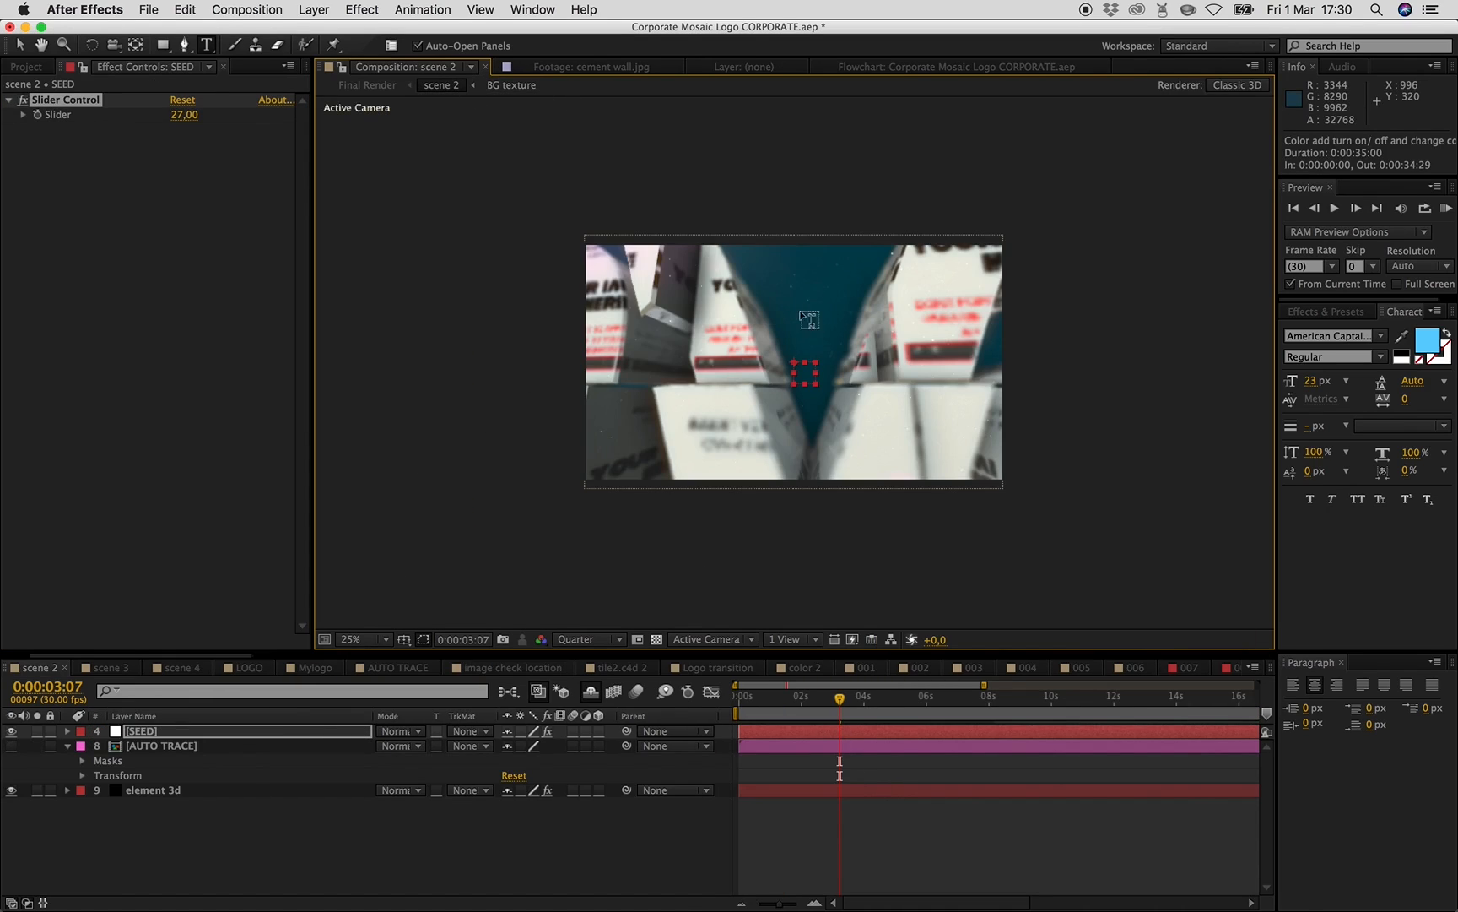
left_click(391, 87)
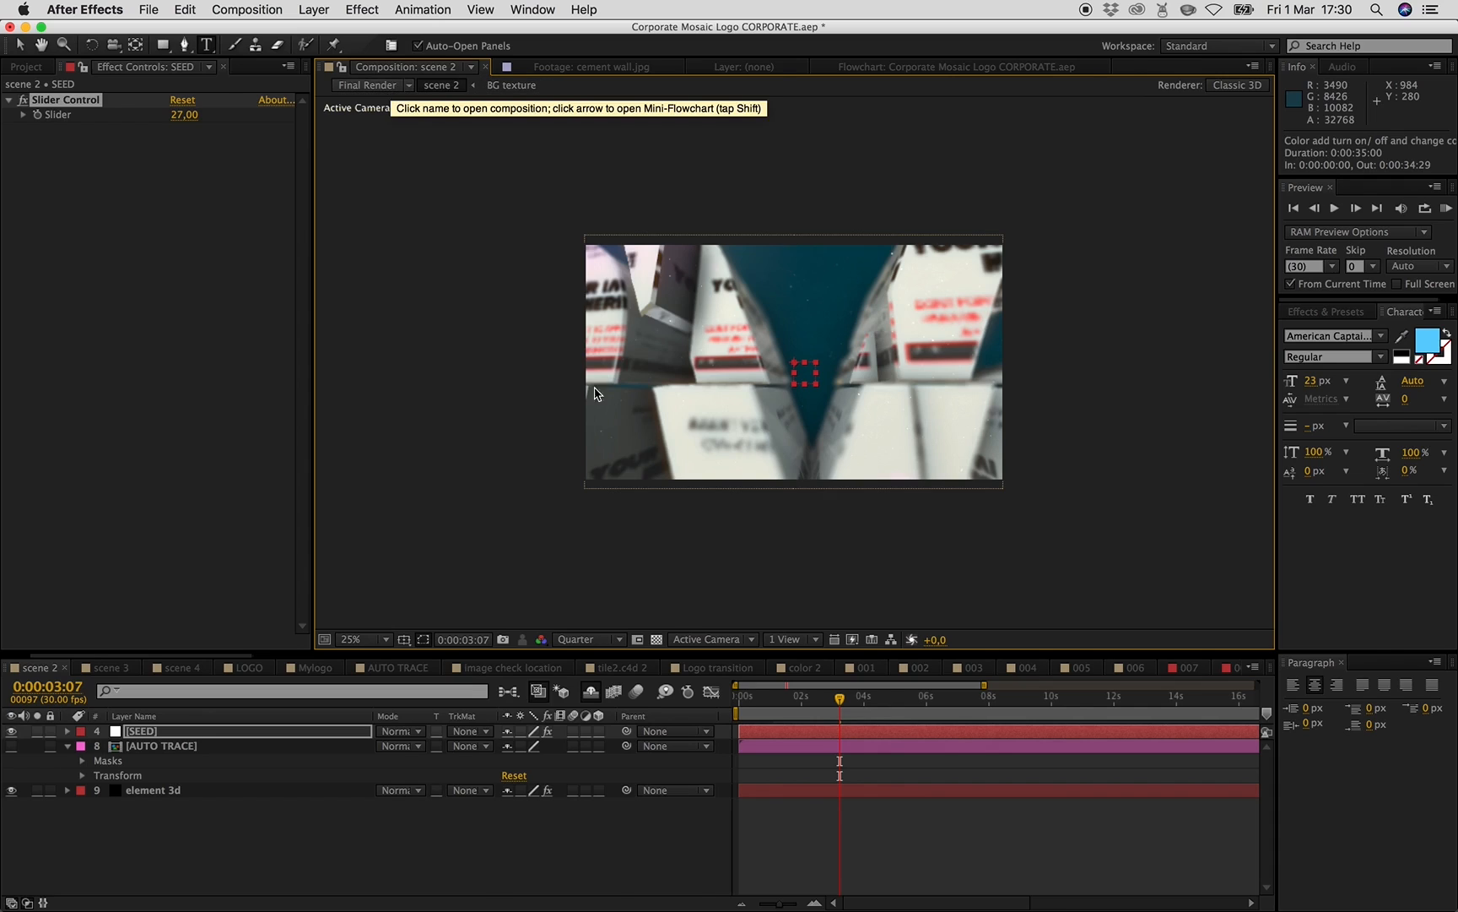
left_click(901, 701)
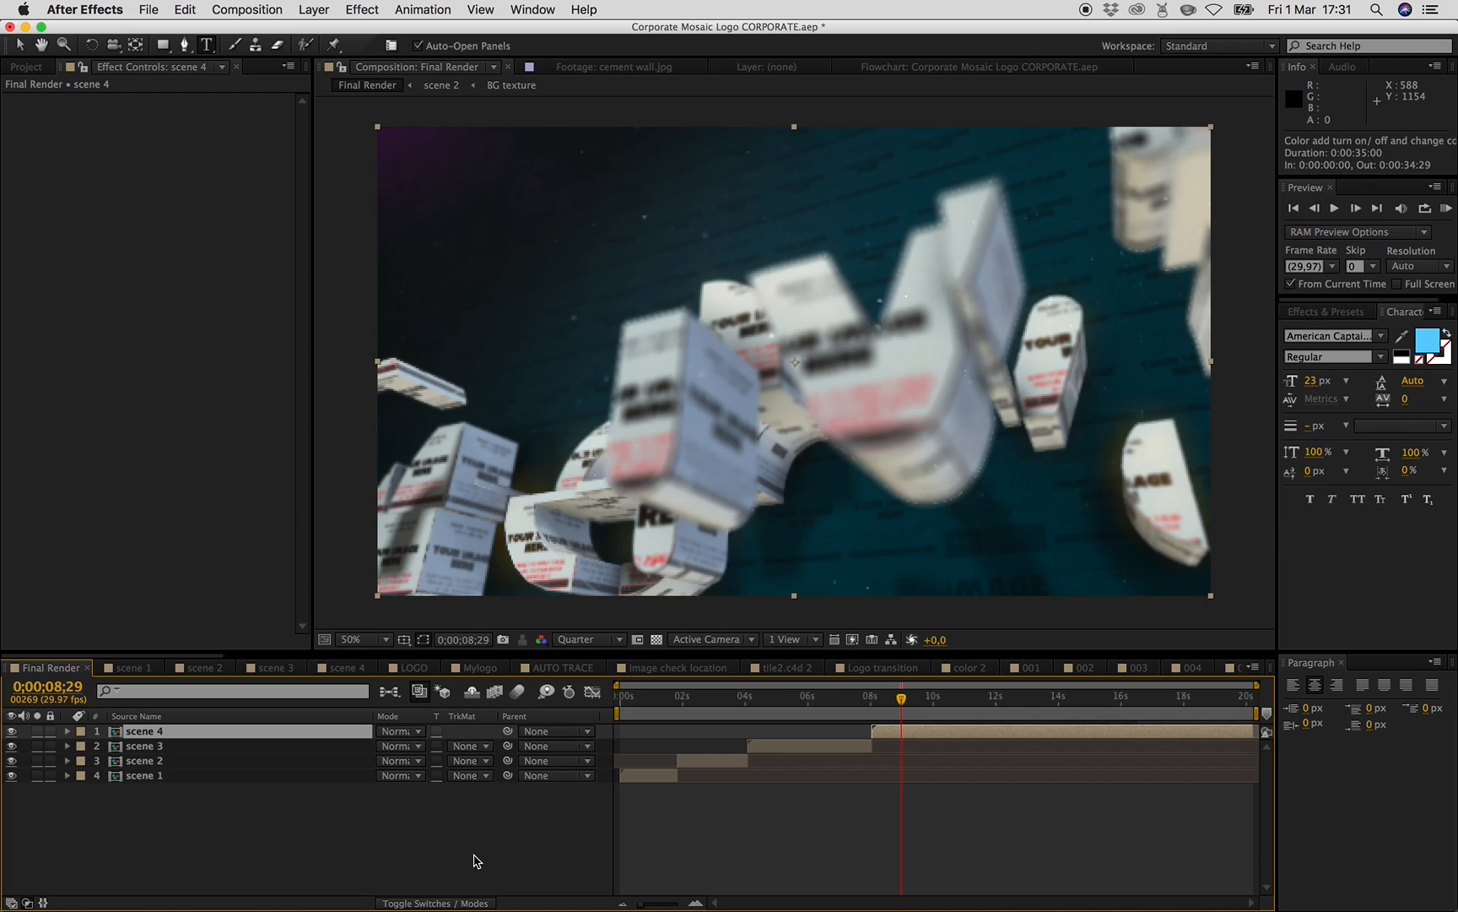
left_click(433, 851)
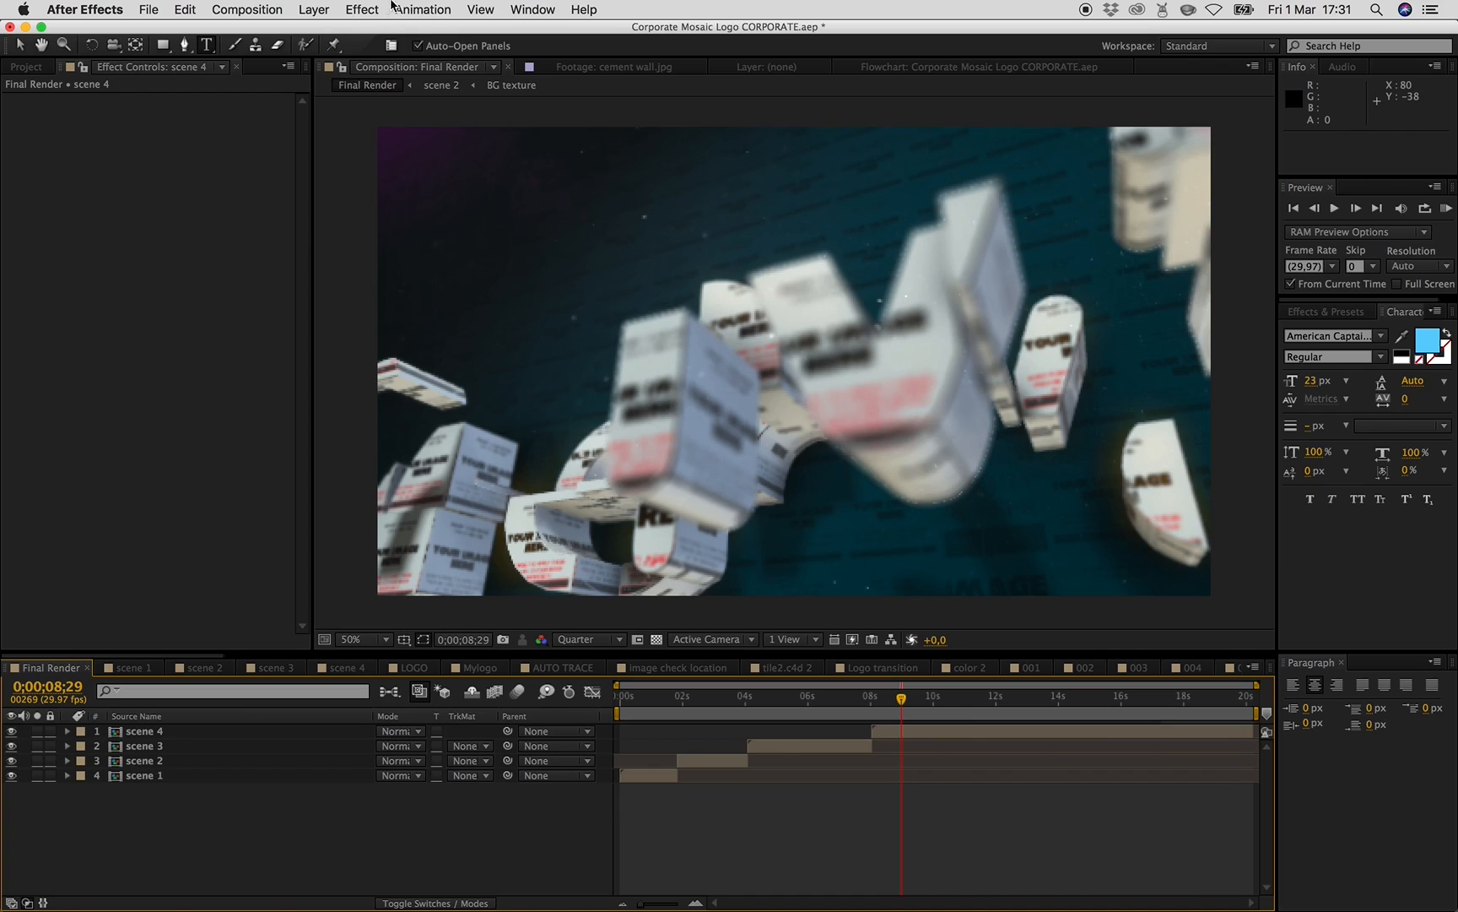
left_click(251, 10)
left_click(203, 840)
left_click(32, 67)
left_click(11, 402)
left_click(79, 418)
left_click(250, 9)
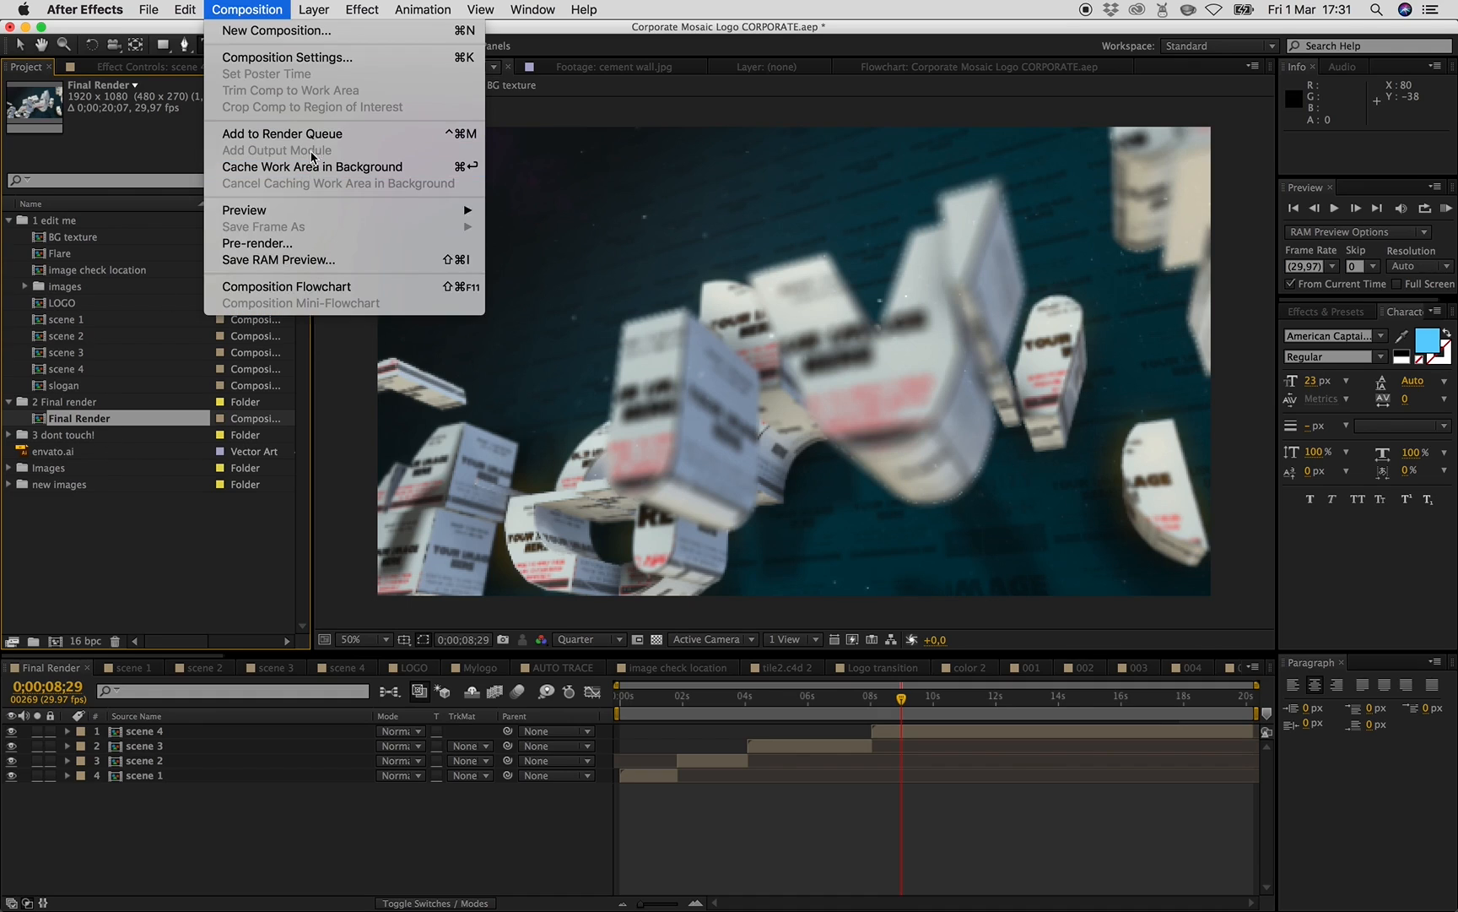
left_click(397, 135)
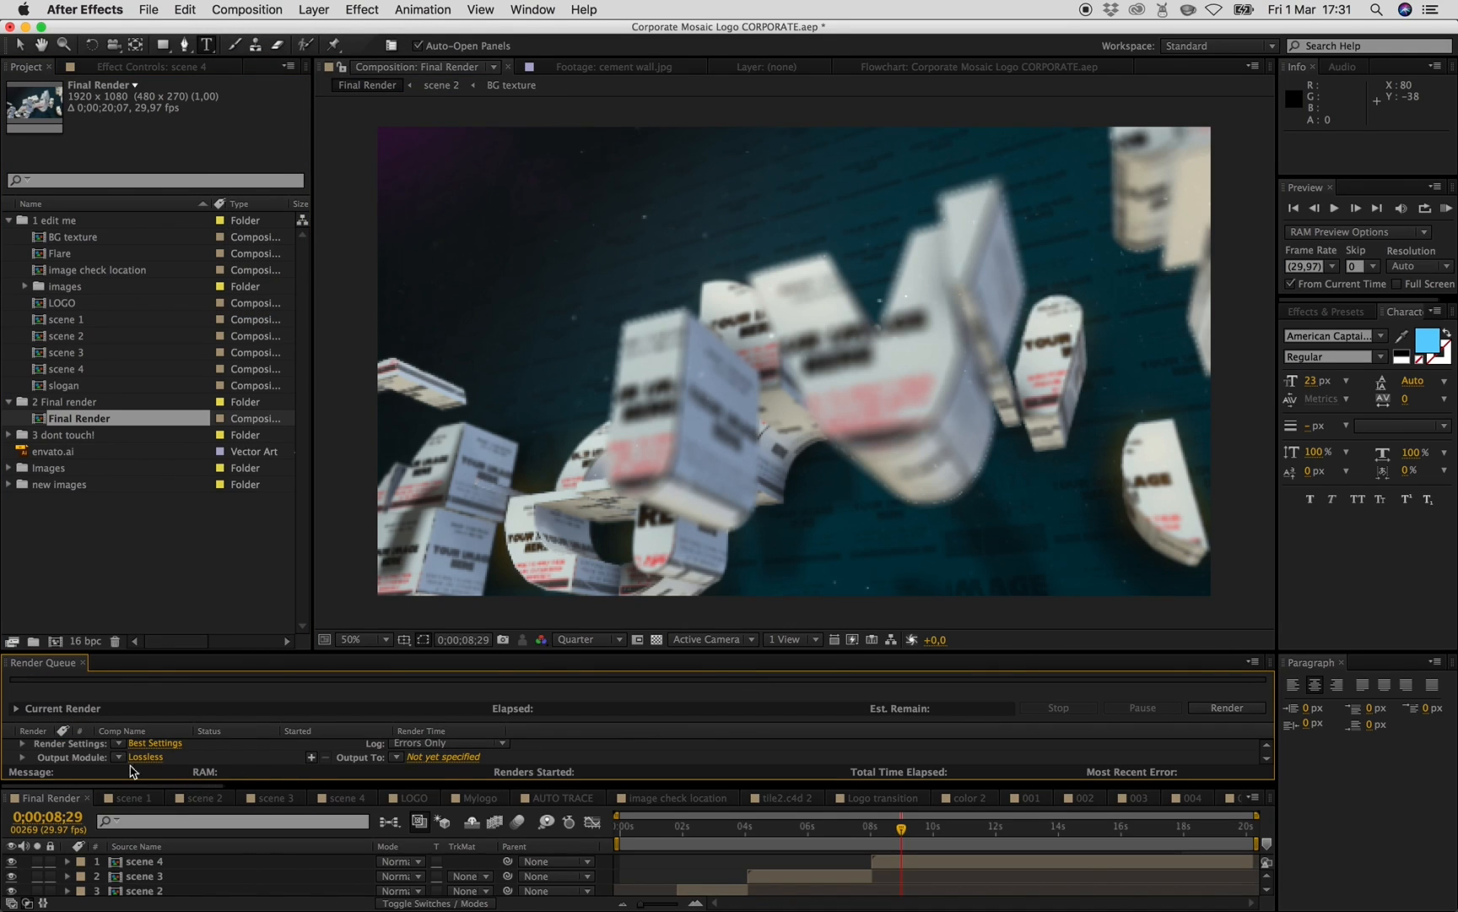
- Clear all render queue items and add the Final Render composition again
left_click_drag(49, 663, 477, 800)
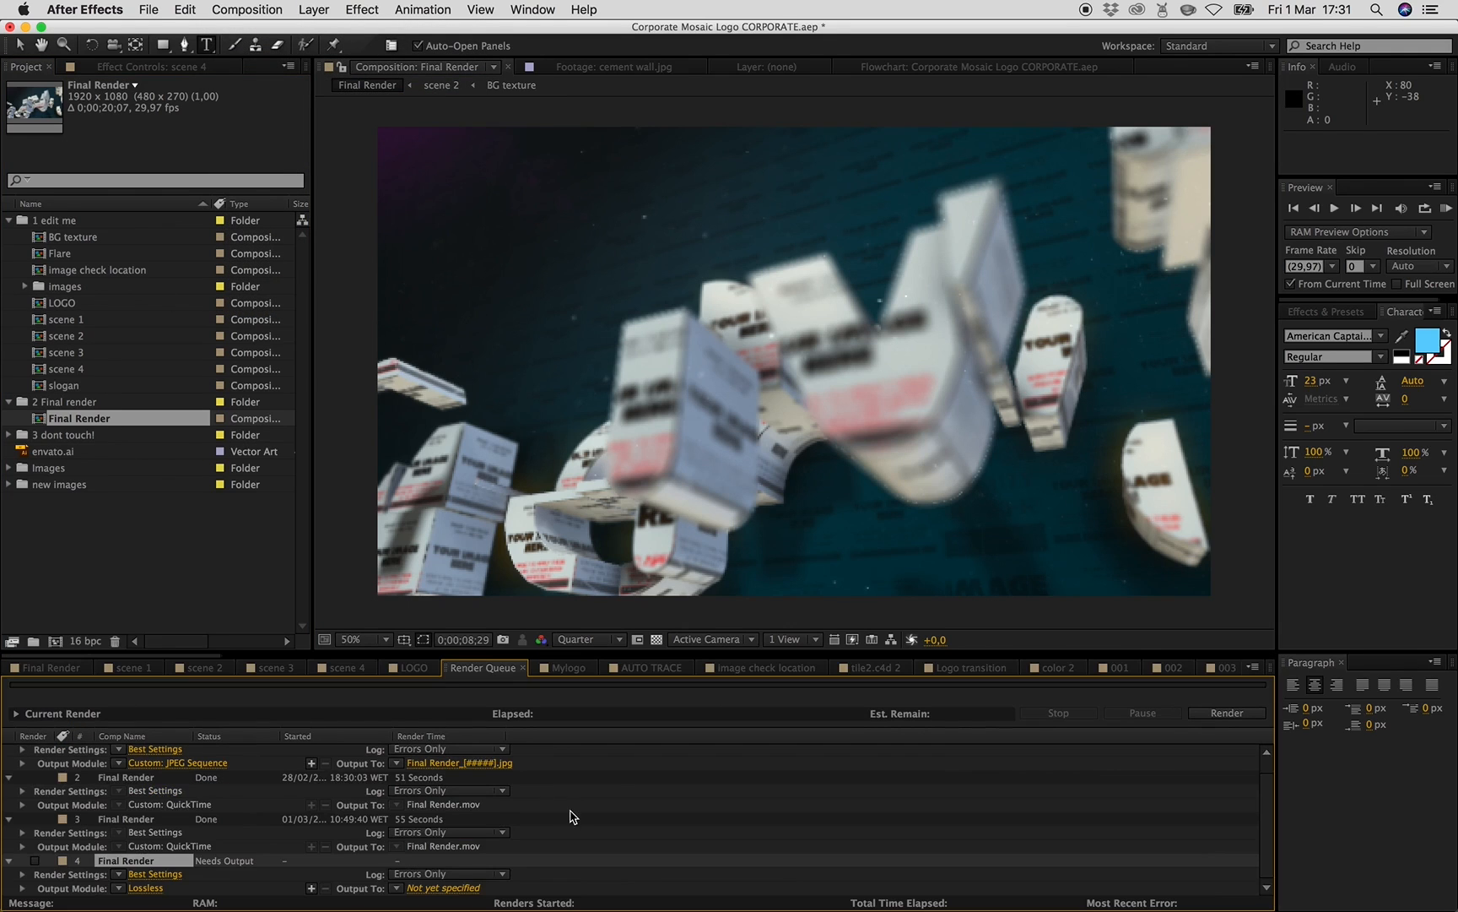
left_click_drag(316, 653, 315, 643)
left_click_drag(315, 468, 315, 470)
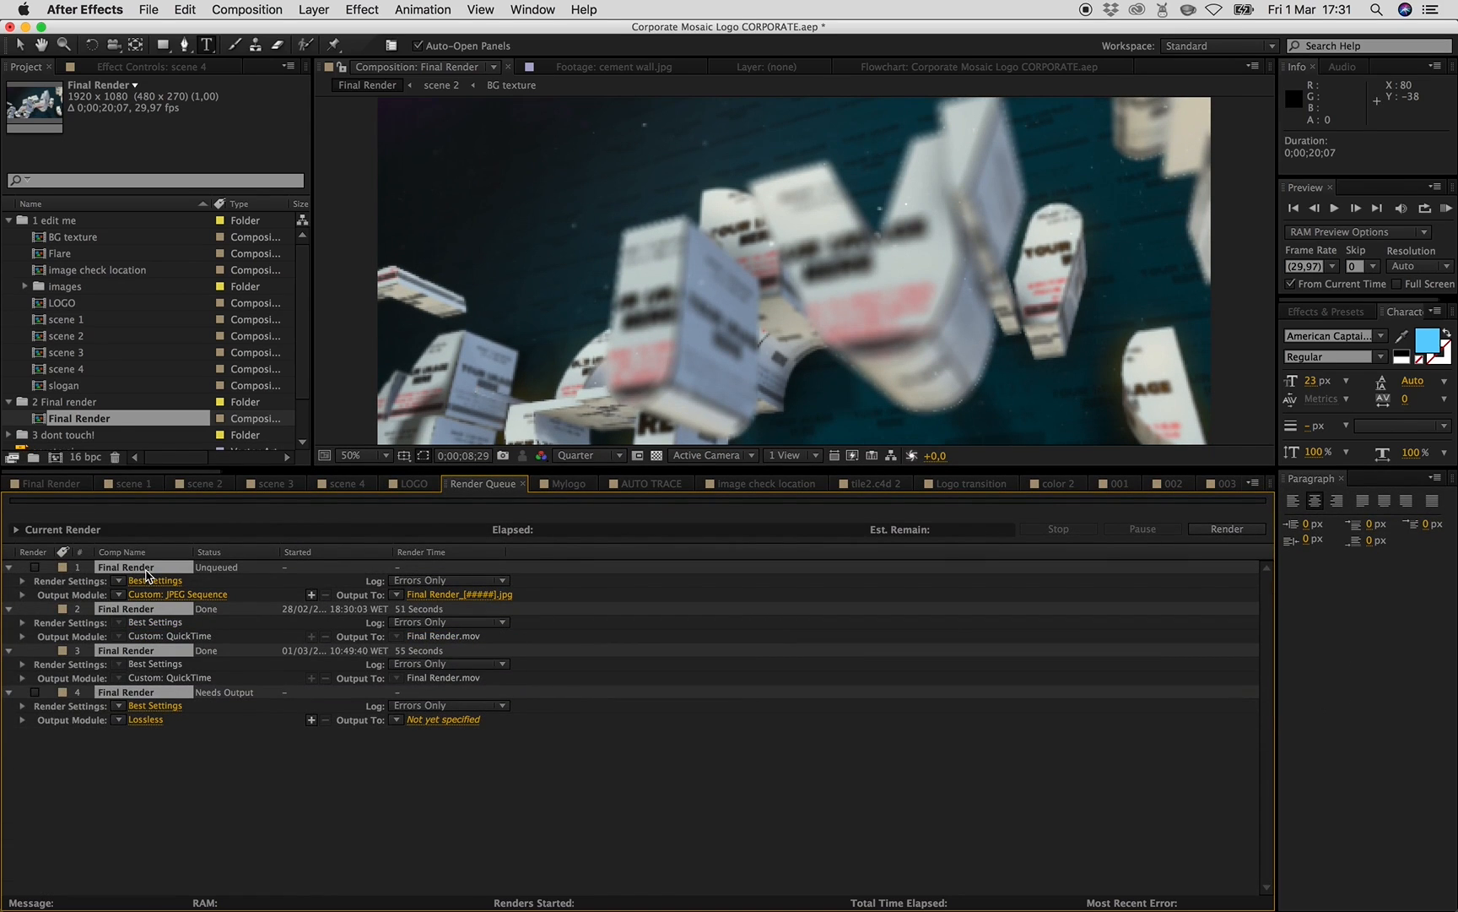
key("super+a")
key("Delete")
left_click(245, 10)
left_click(311, 138)
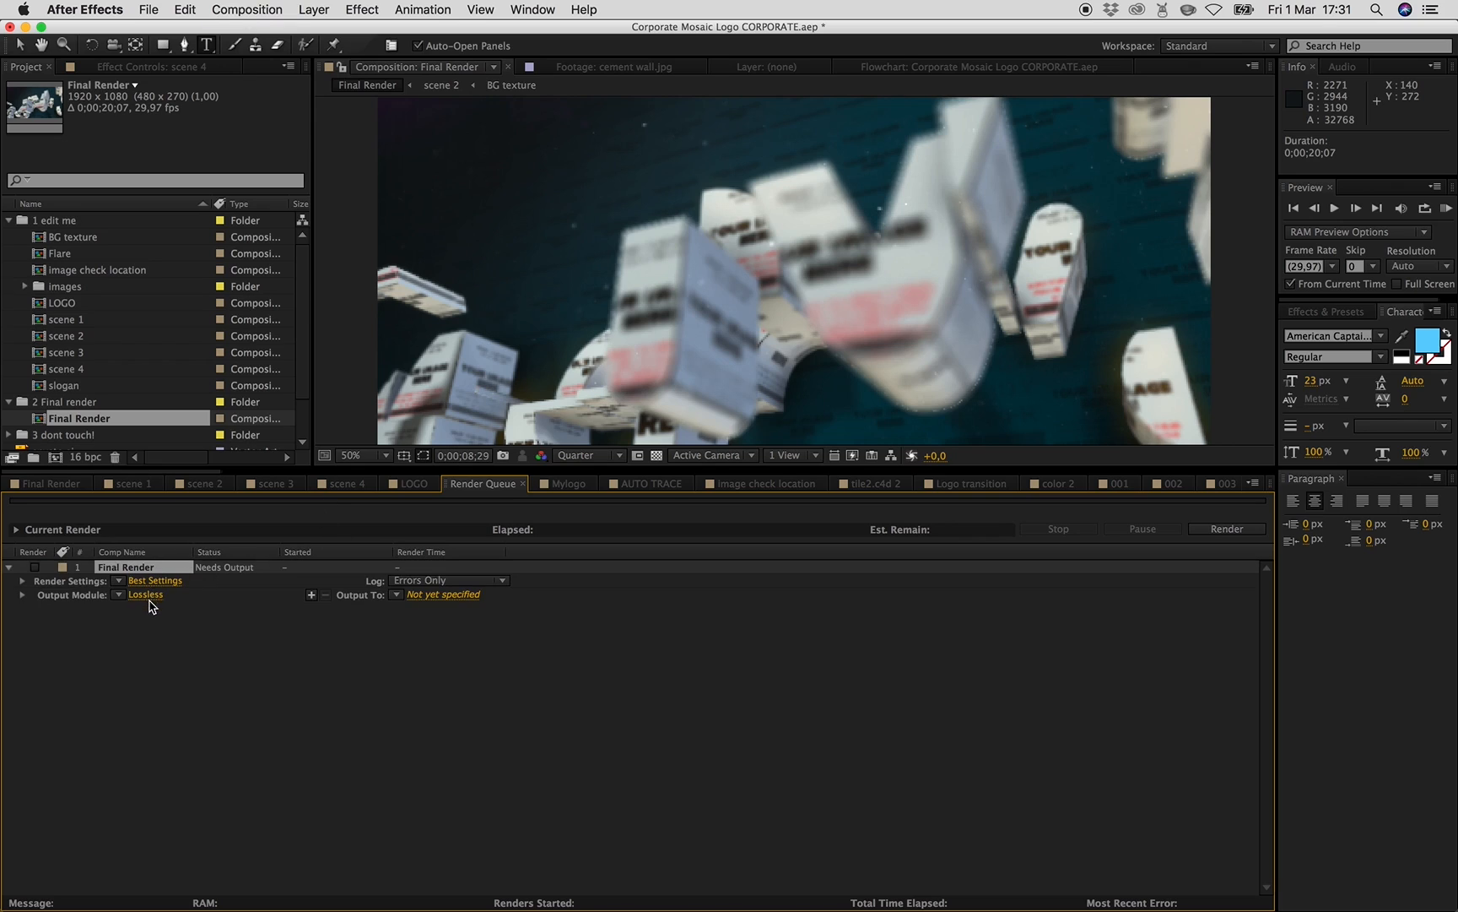
- Set the output module to QuickTime with the H.264 codec and enable audio output
left_click(146, 595)
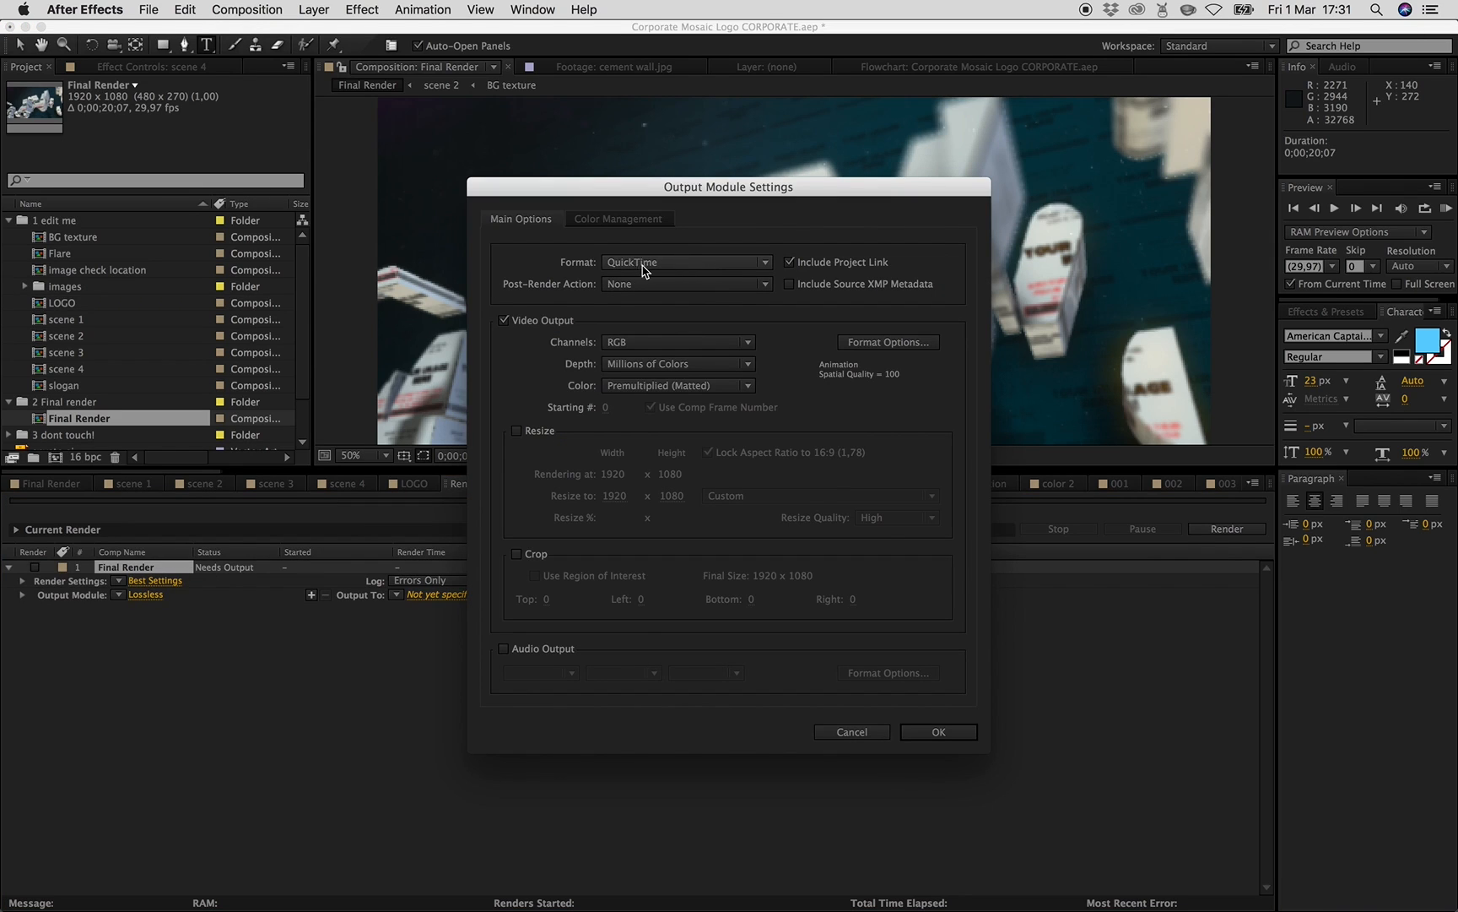
left_click(919, 342)
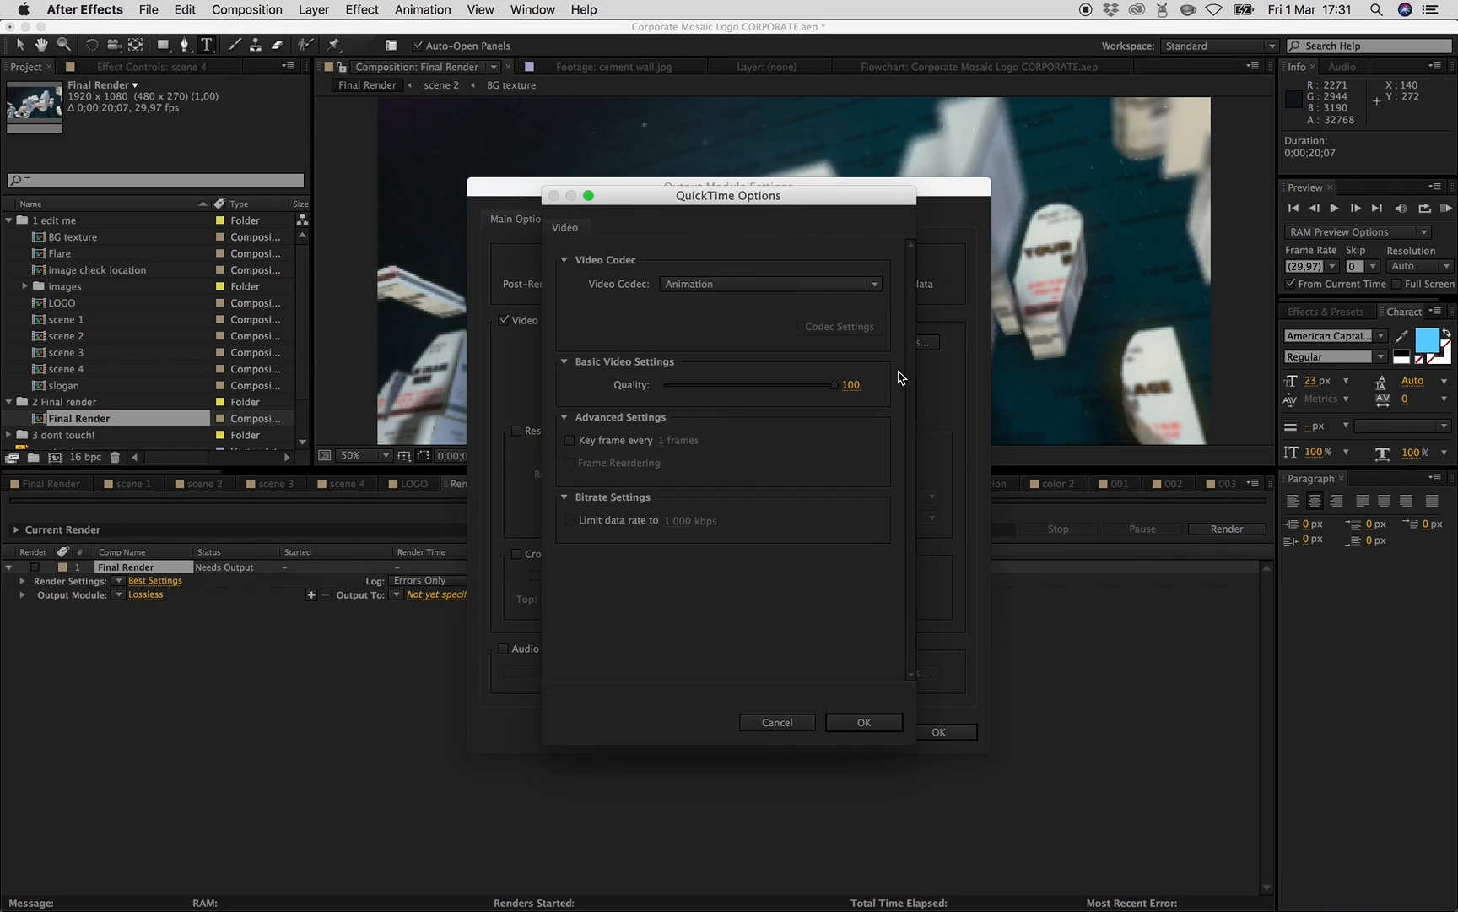
left_click(785, 286)
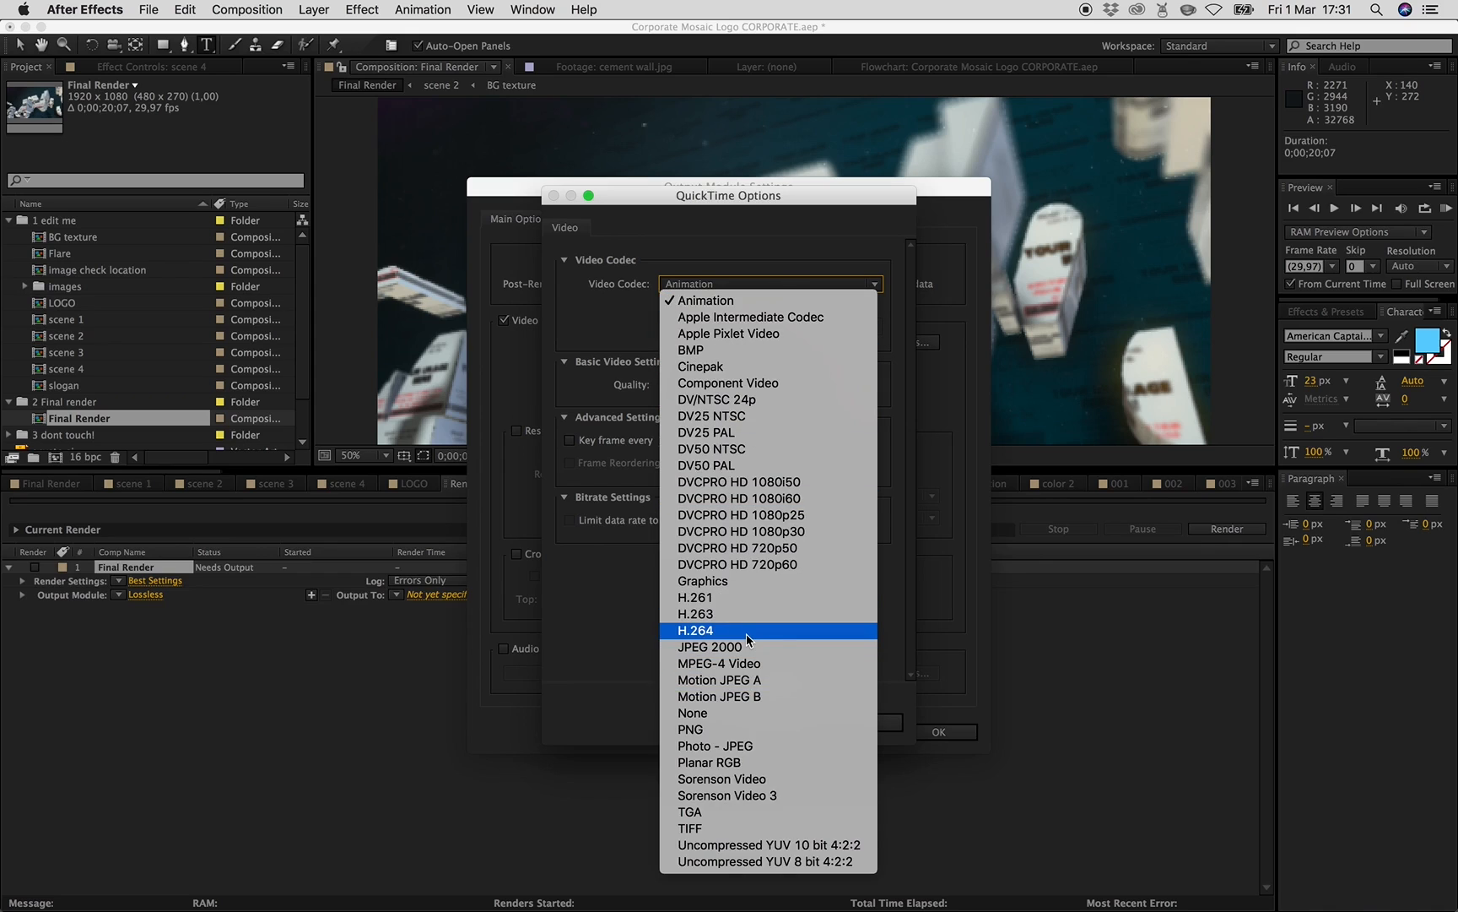
left_click(703, 632)
left_click(897, 723)
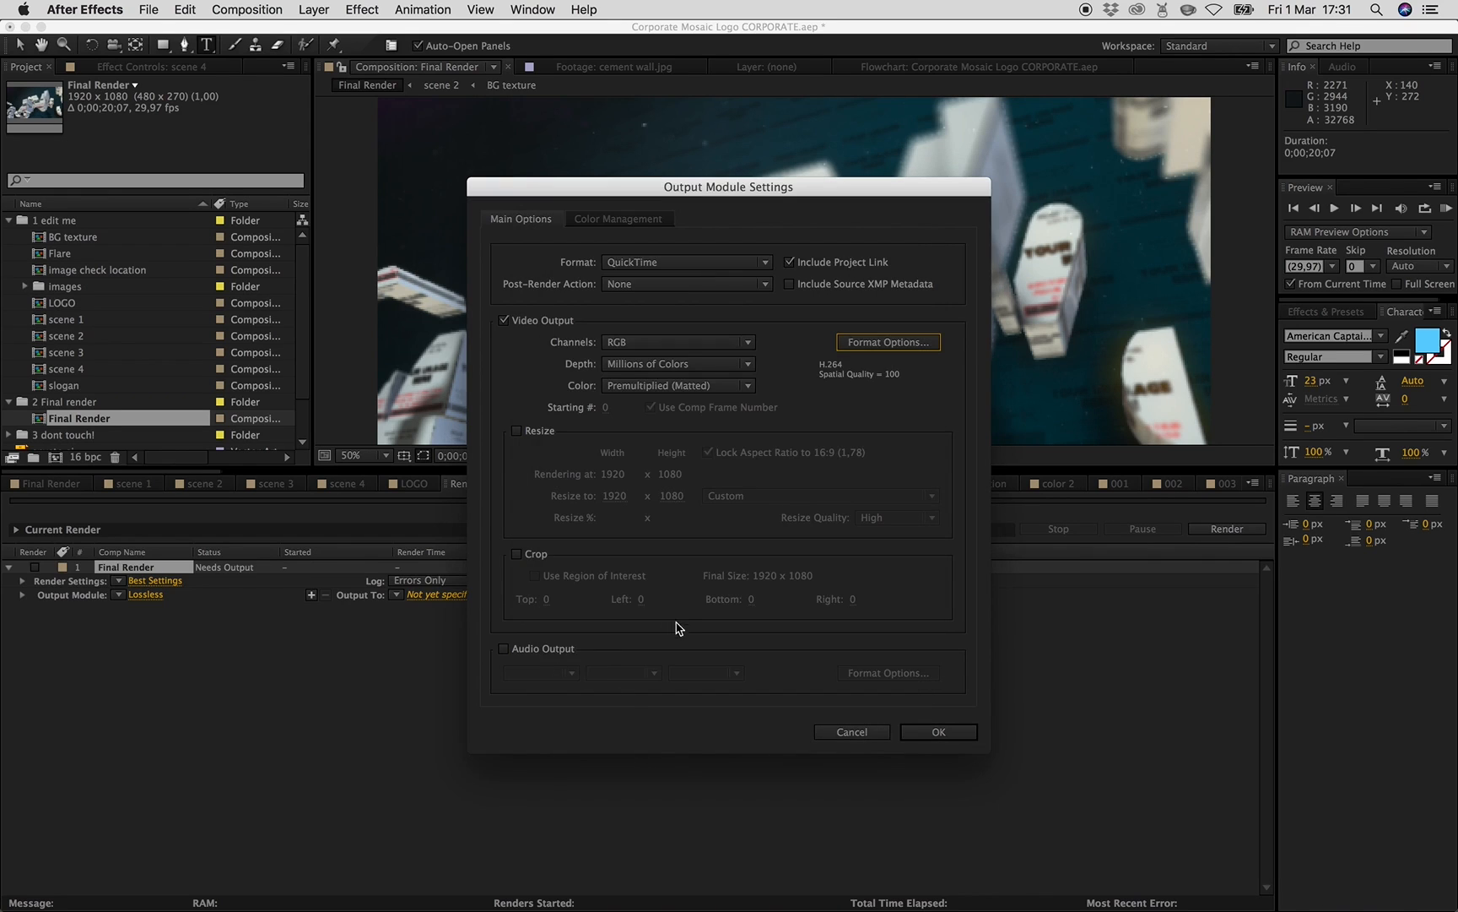
left_click(505, 652)
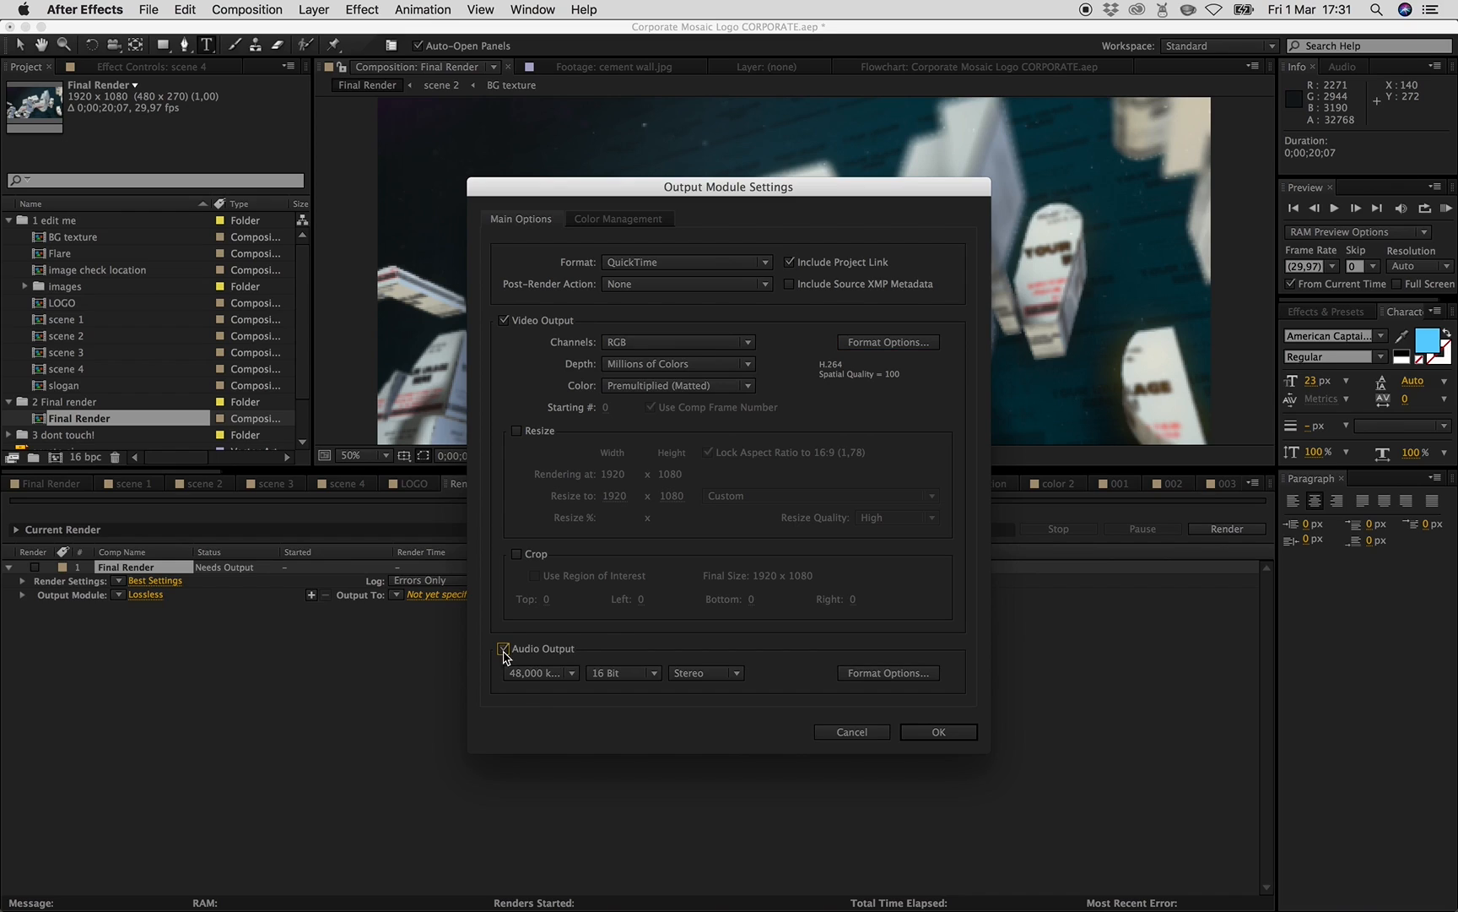
left_click(939, 732)
- Try to set the output file destination for the Final Render item
left_click(432, 594)
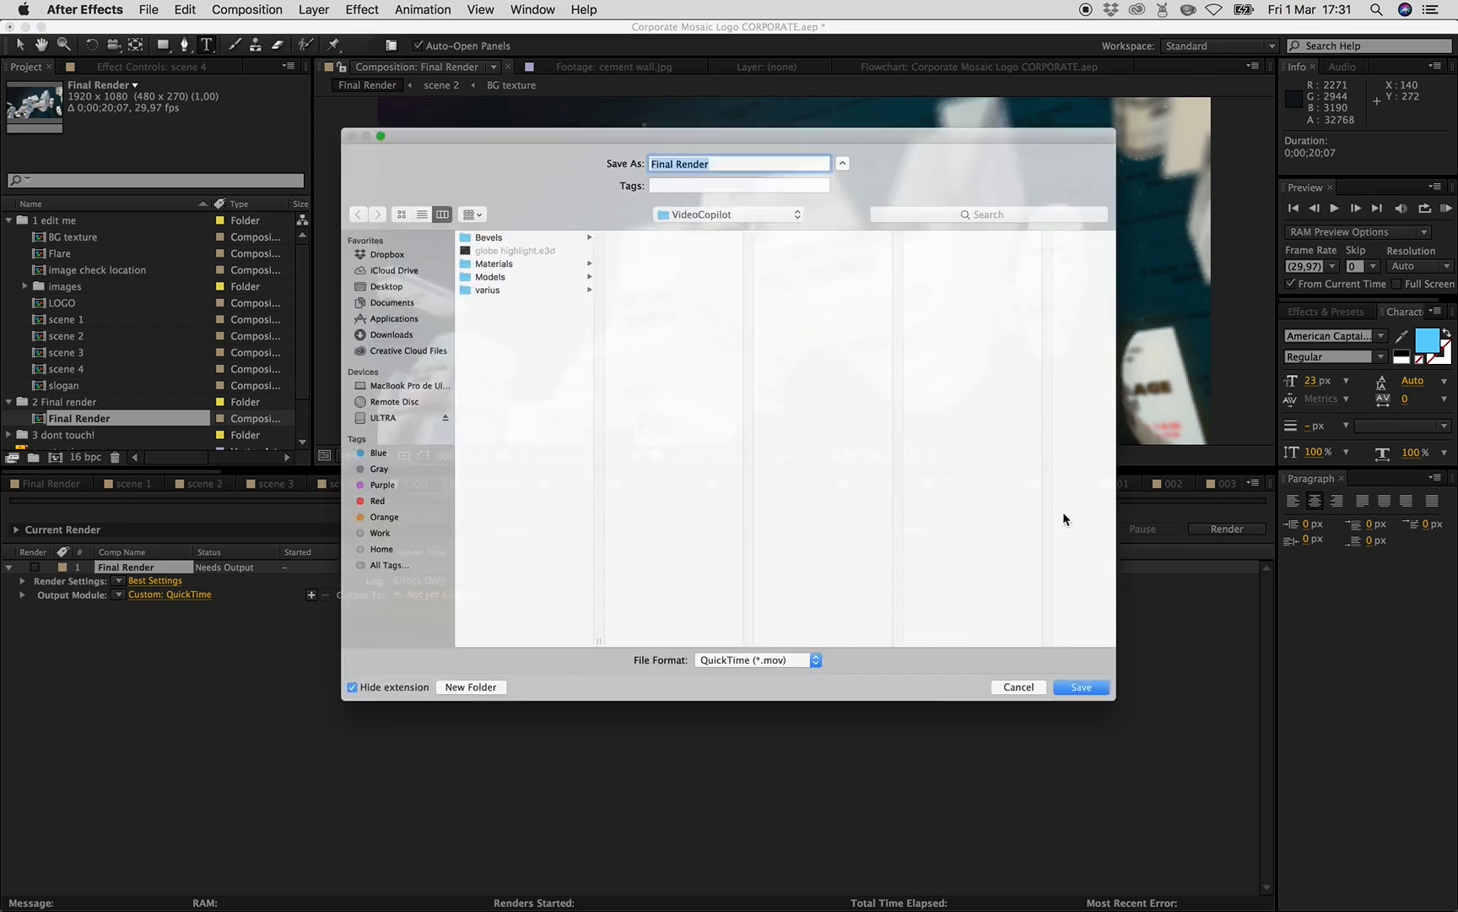
left_click(1074, 739)
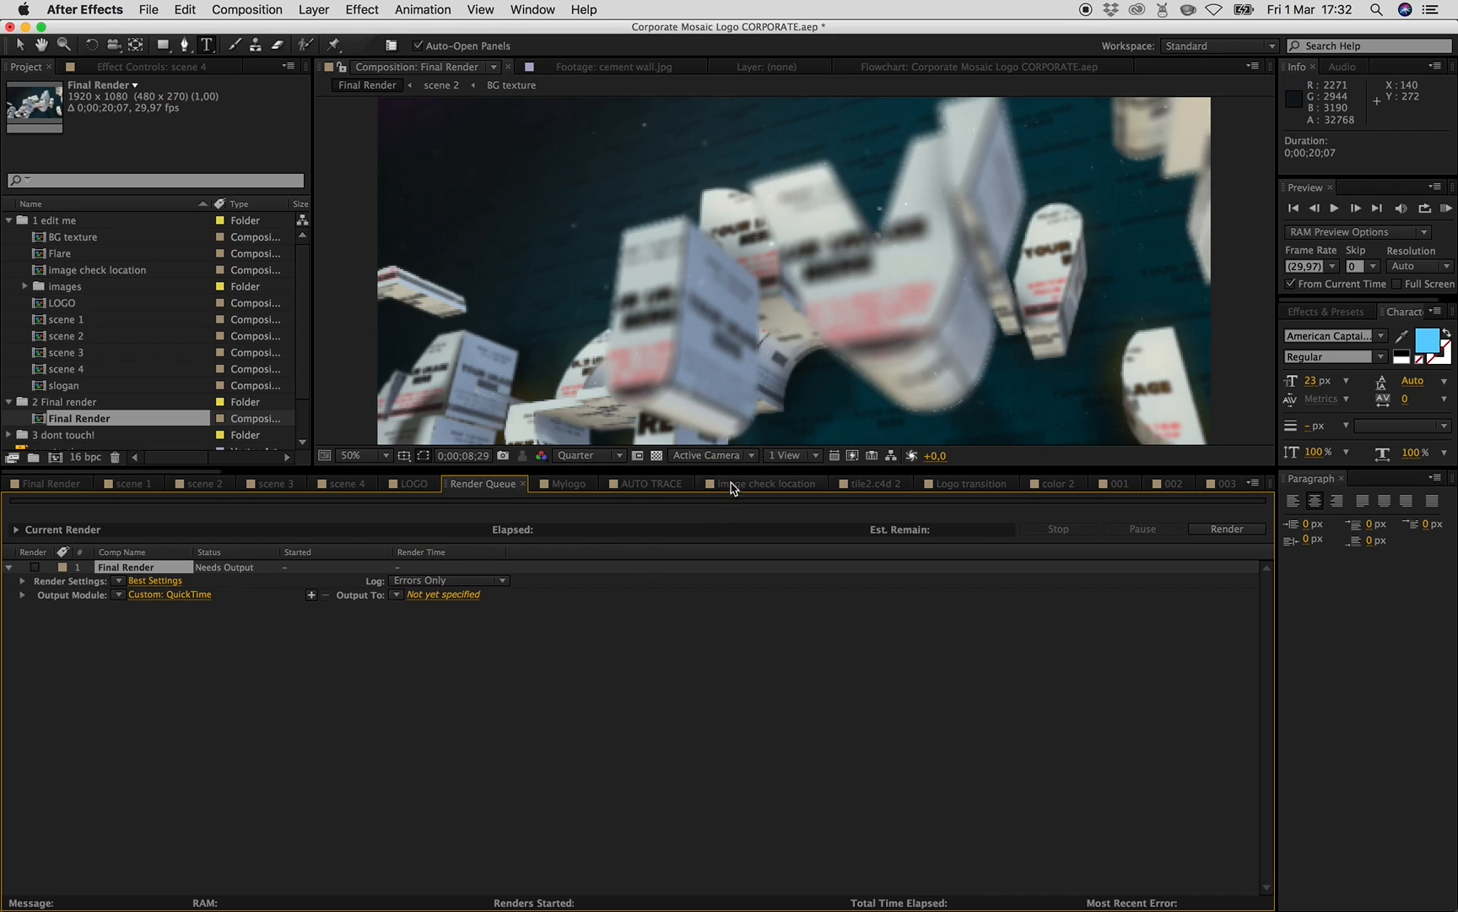
left_click_drag(734, 477, 743, 582)
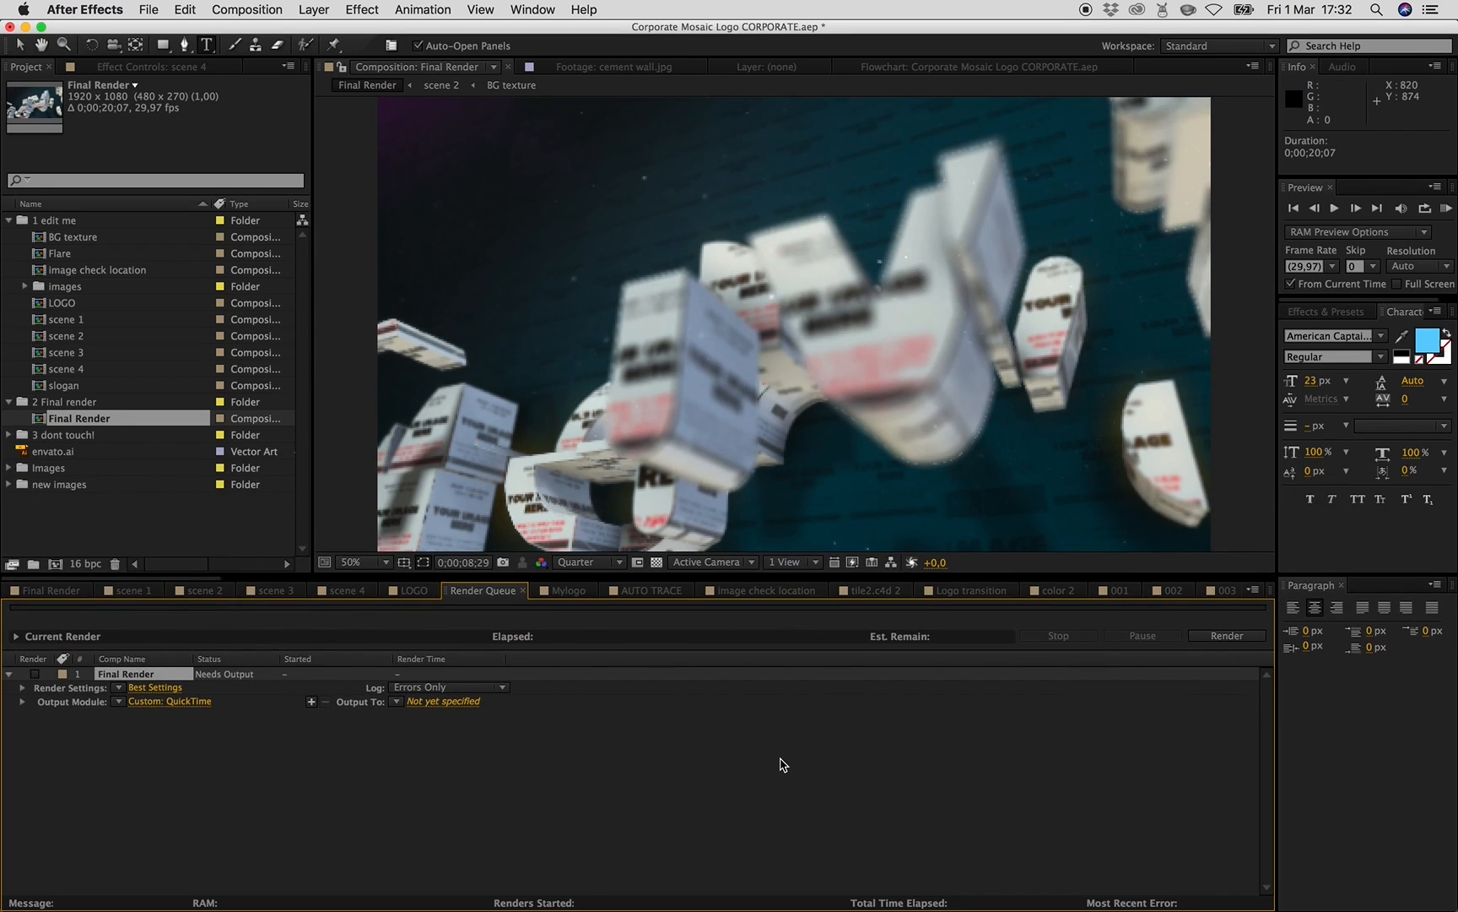